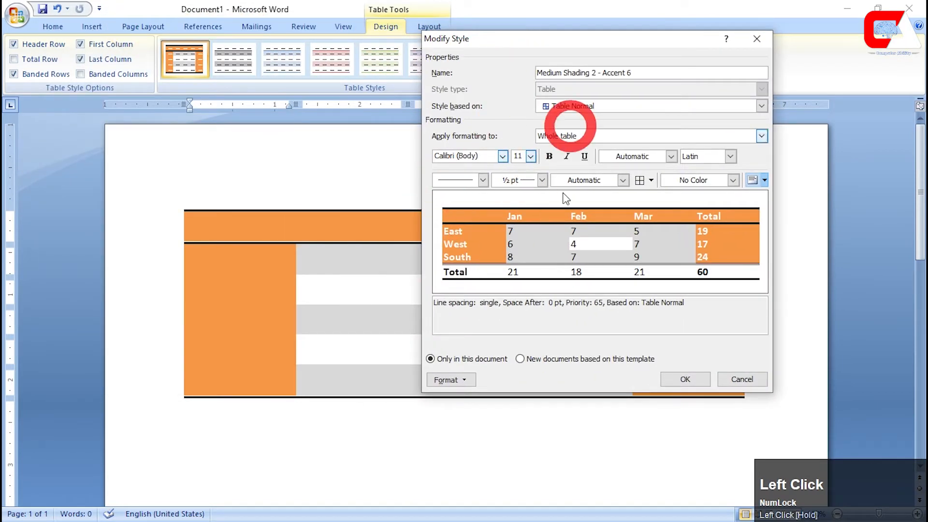
# Step: Give the whole table in the style dotted ½ pt dark blue (Text 2) borders, using All Borders and Inside Borders
pyautogui.click(653, 158)
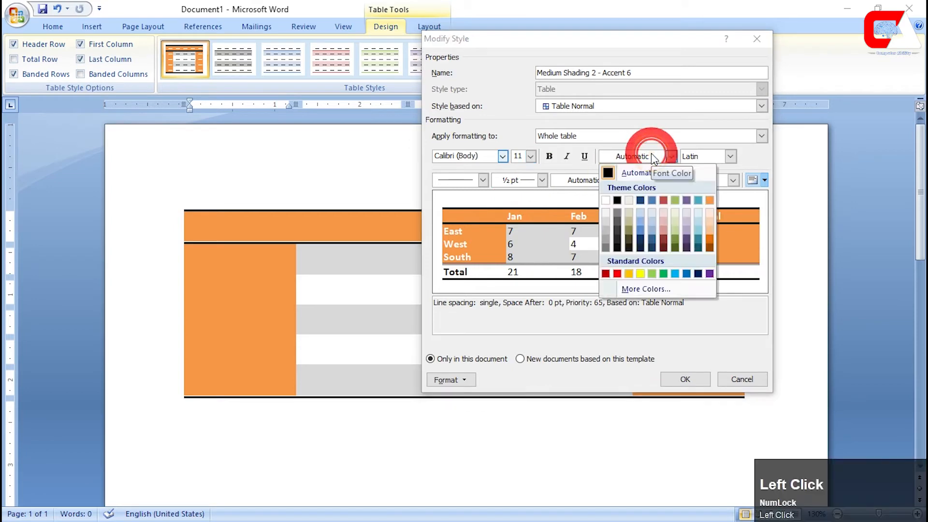
pyautogui.click(649, 155)
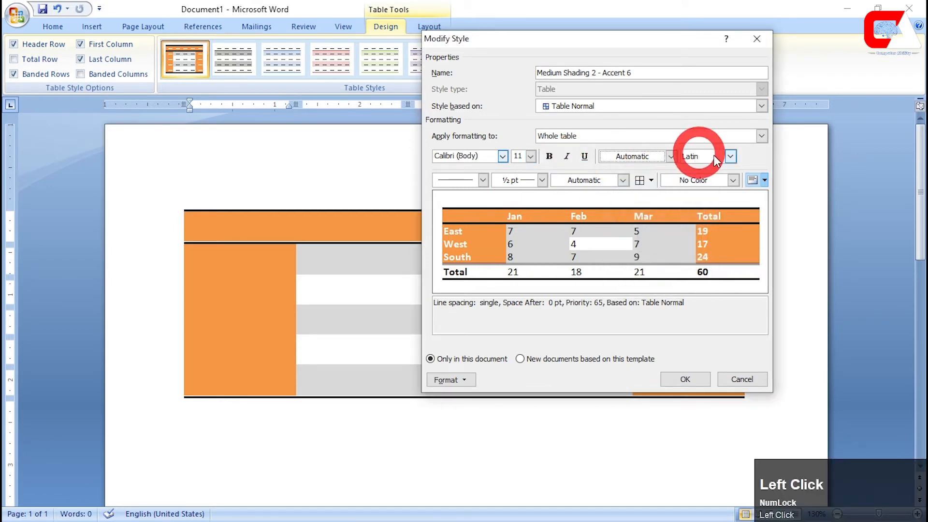
pyautogui.click(483, 180)
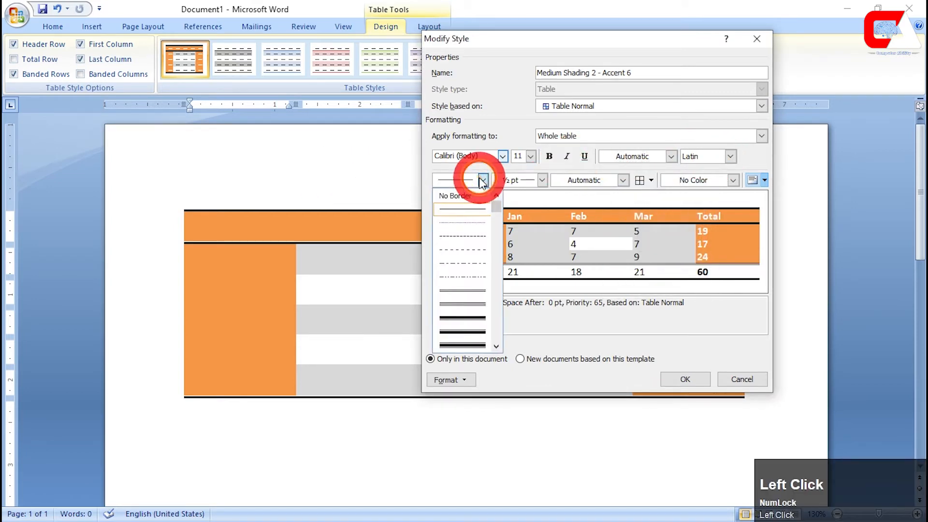
pyautogui.click(483, 227)
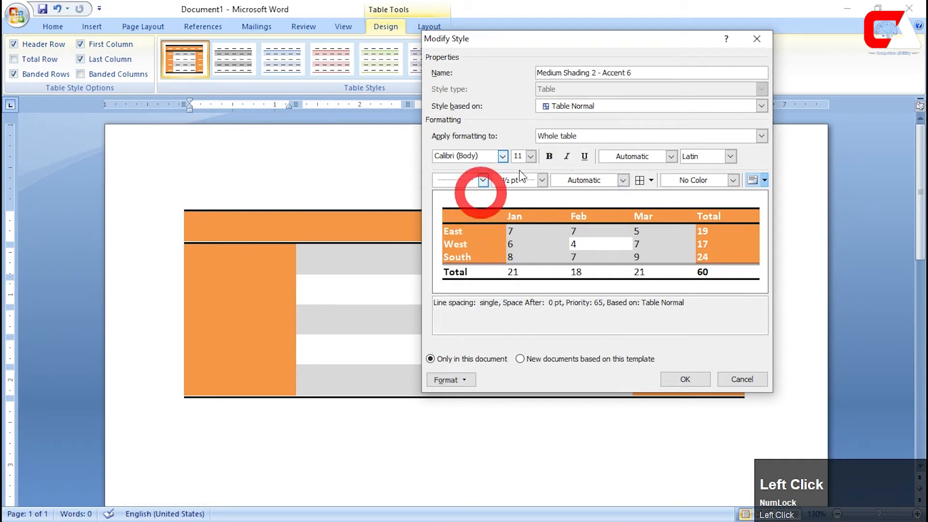
pyautogui.click(562, 182)
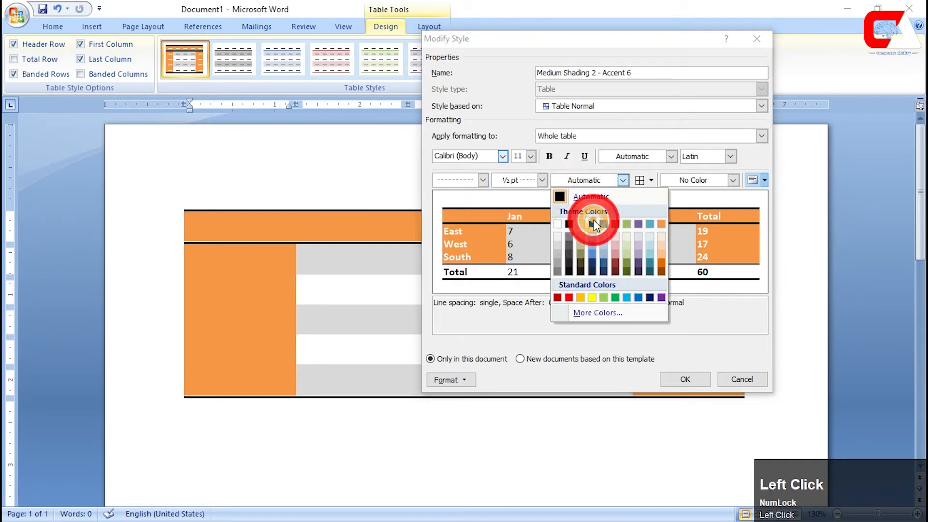
pyautogui.click(593, 223)
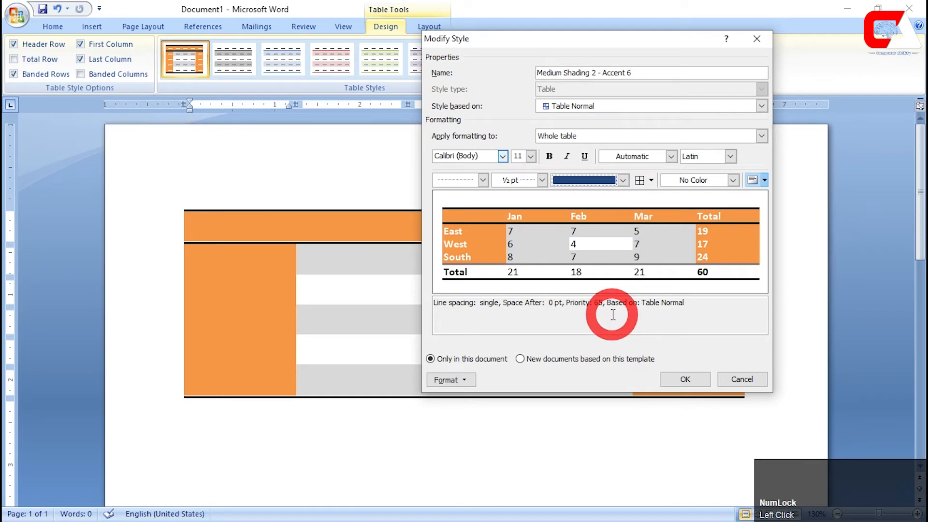
pyautogui.click(640, 181)
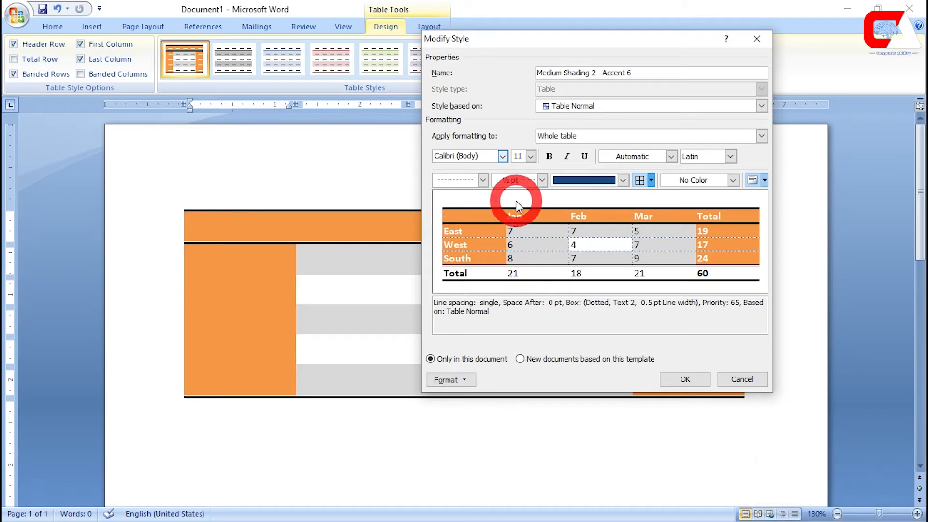
pyautogui.click(652, 181)
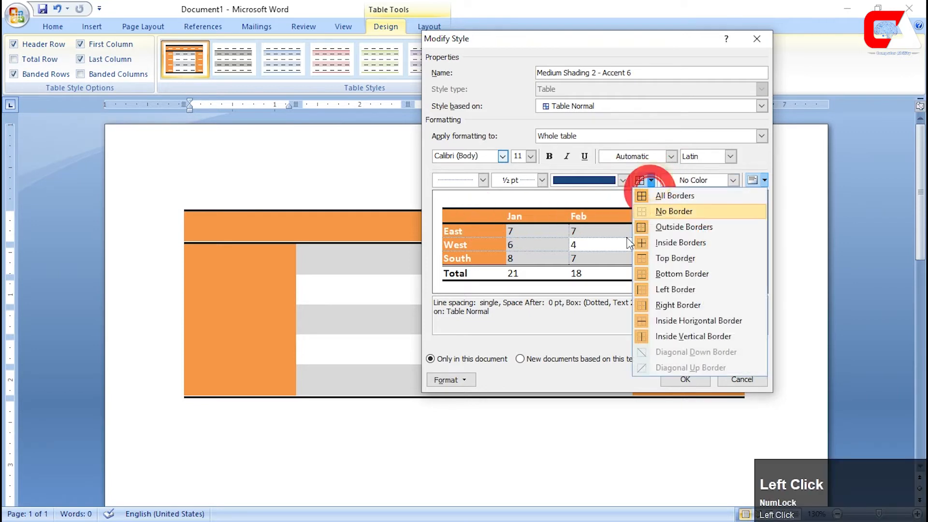
pyautogui.click(669, 243)
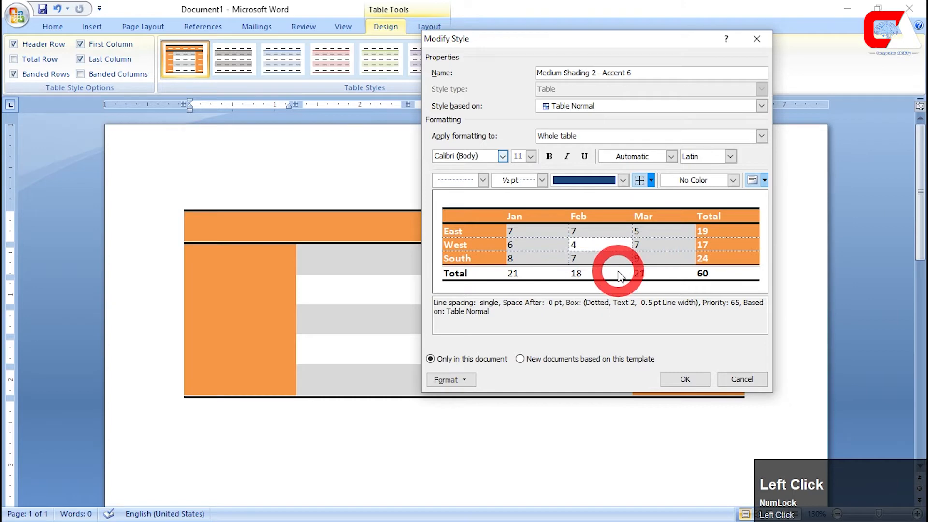
# Step: Set the whole-table fill colour of the style to black (Text 1)
pyautogui.click(686, 188)
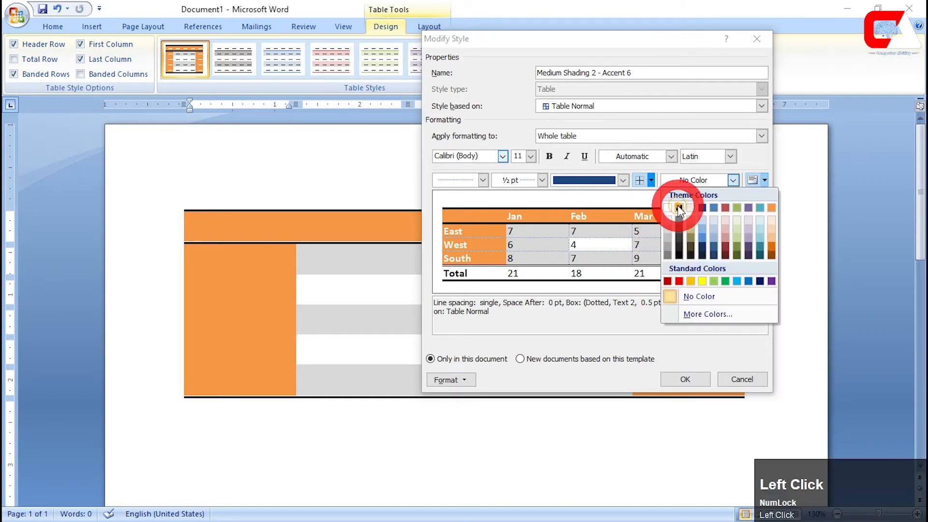
pyautogui.click(679, 208)
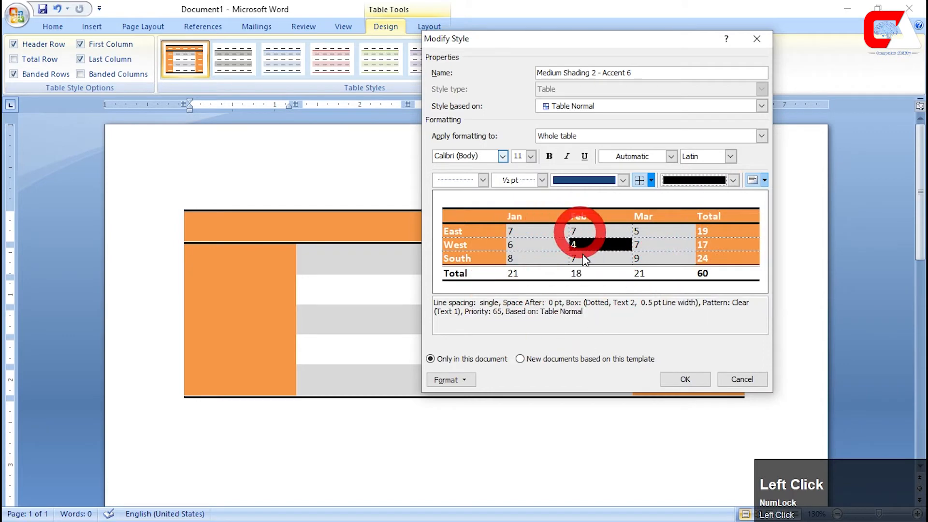
pyautogui.moveTo(618, 38); pyautogui.dragTo(532, 63)
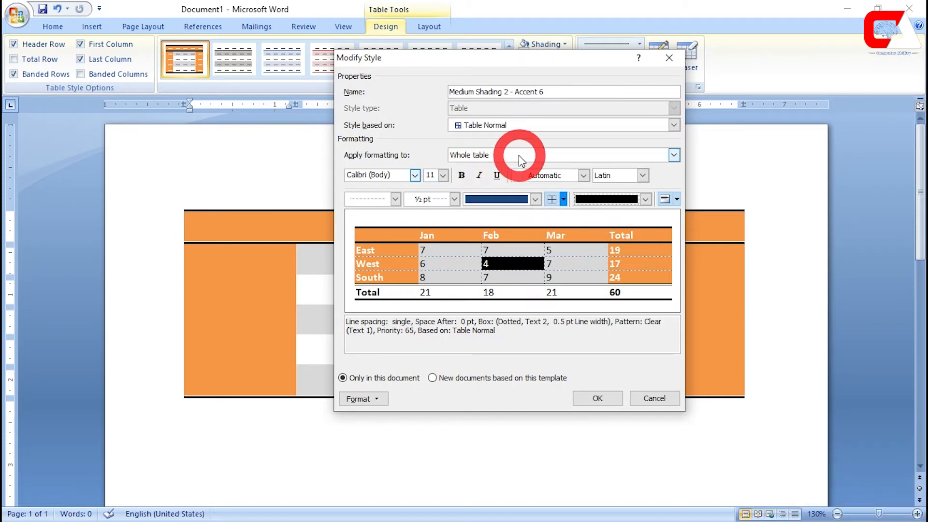
# Step: Apply formatting to the style's header row and shade it red (Accent 2)
pyautogui.click(471, 156)
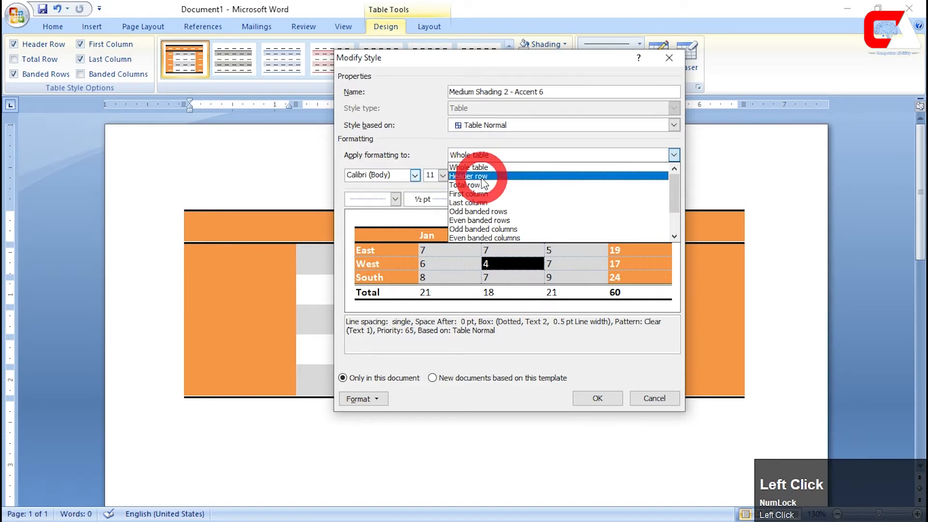
pyautogui.click(482, 177)
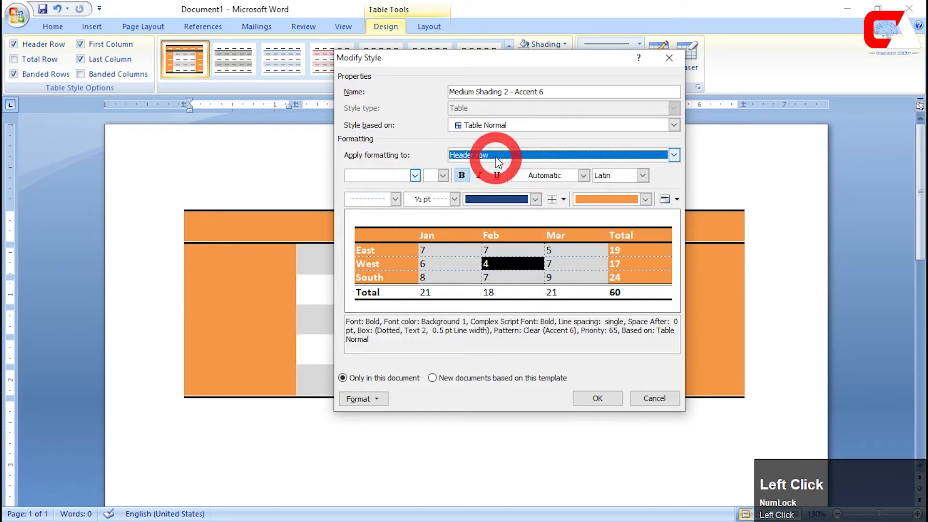
pyautogui.click(497, 158)
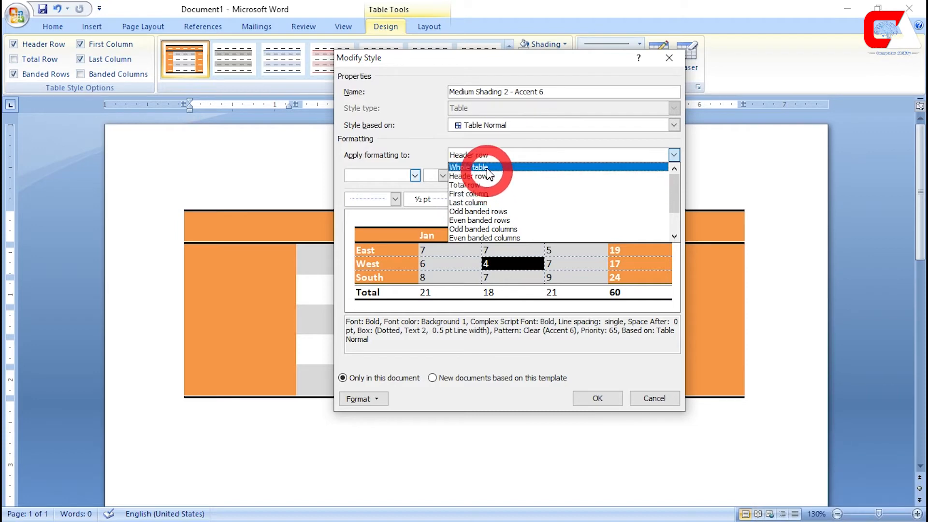
pyautogui.click(487, 176)
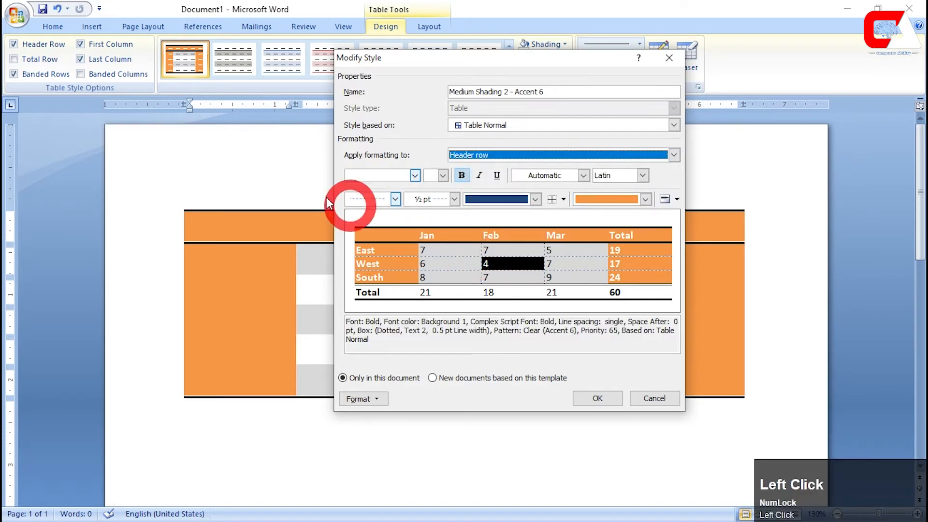
pyautogui.click(620, 198)
pyautogui.click(636, 226)
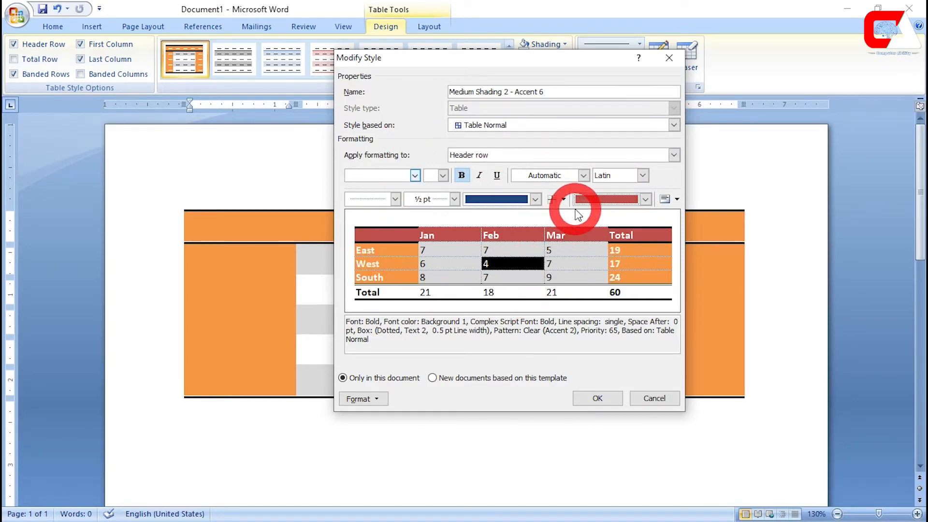
# Step: Examine the paragraph settings available for the style's header row and leave them unchanged
pyautogui.click(373, 400)
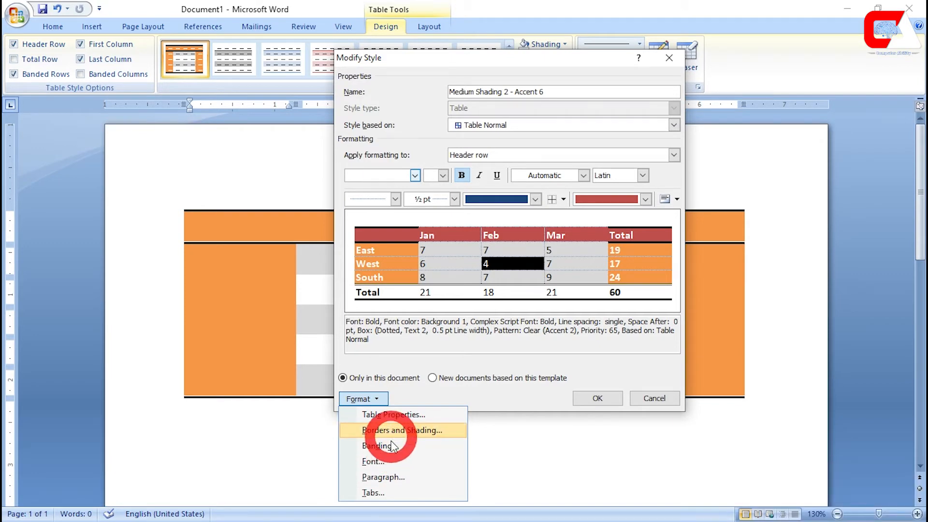
pyautogui.click(375, 477)
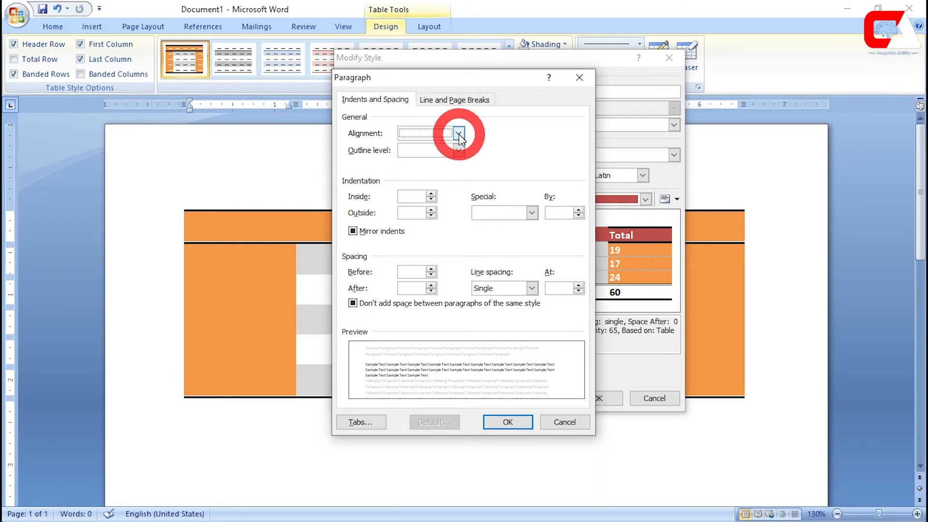
pyautogui.click(580, 78)
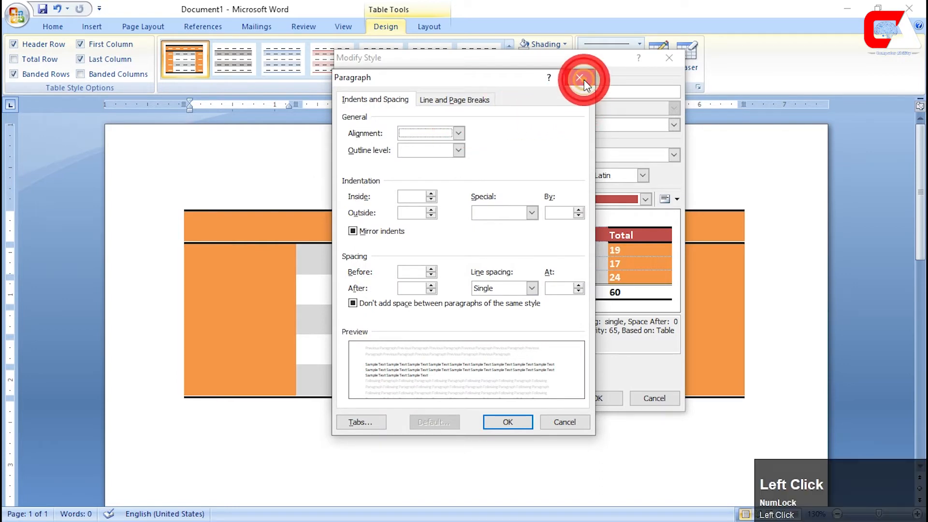
# Step: Confirm the changes to the Medium Shading 2 - Accent 6 table style
pyautogui.moveTo(571, 63); pyautogui.dragTo(416, 60)
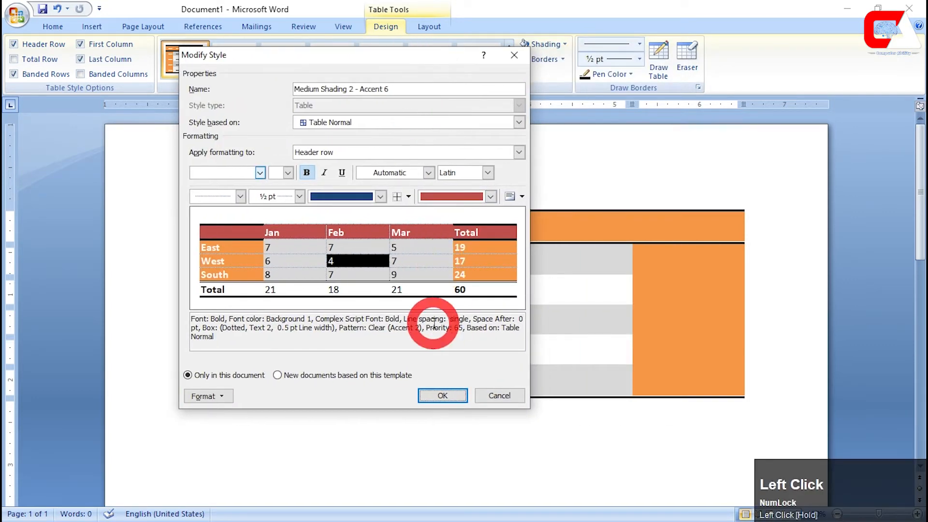
pyautogui.click(450, 395)
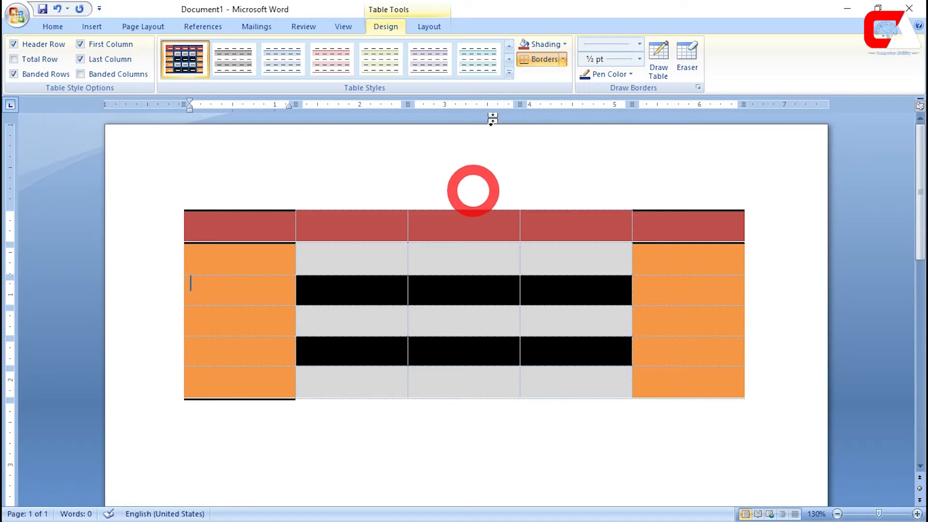
# Step: Clear the table style from the table in the document
pyautogui.click(507, 75)
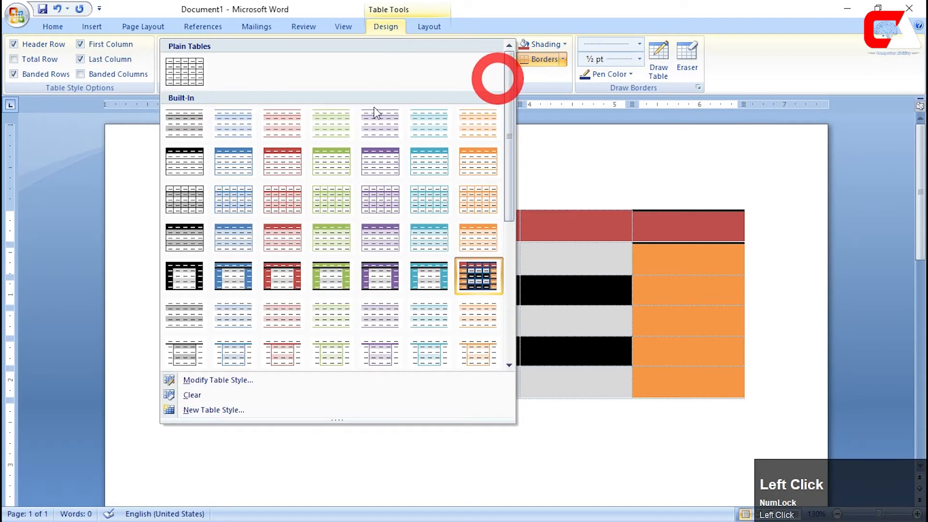
pyautogui.click(162, 394)
pyautogui.click(483, 312)
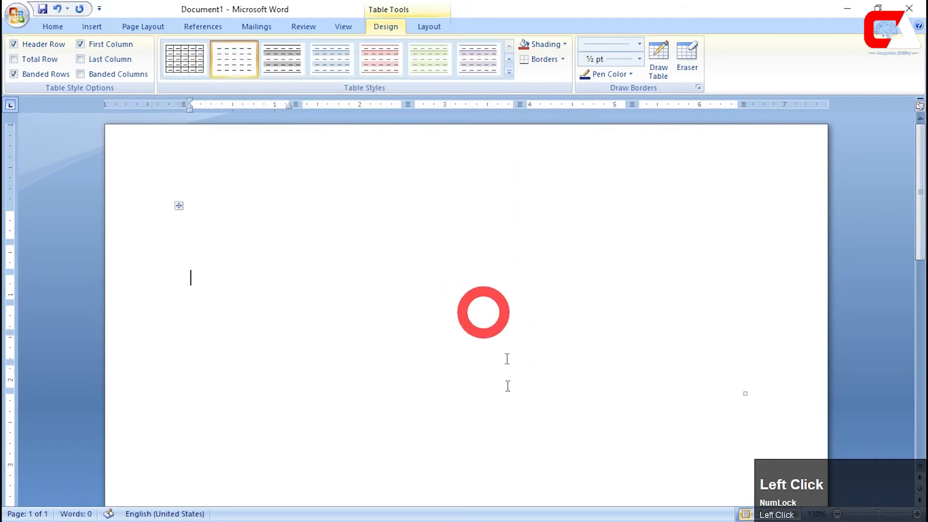
# Step: Select the whole unformatted table and apply the plain Table Grid style to it
pyautogui.click(182, 205)
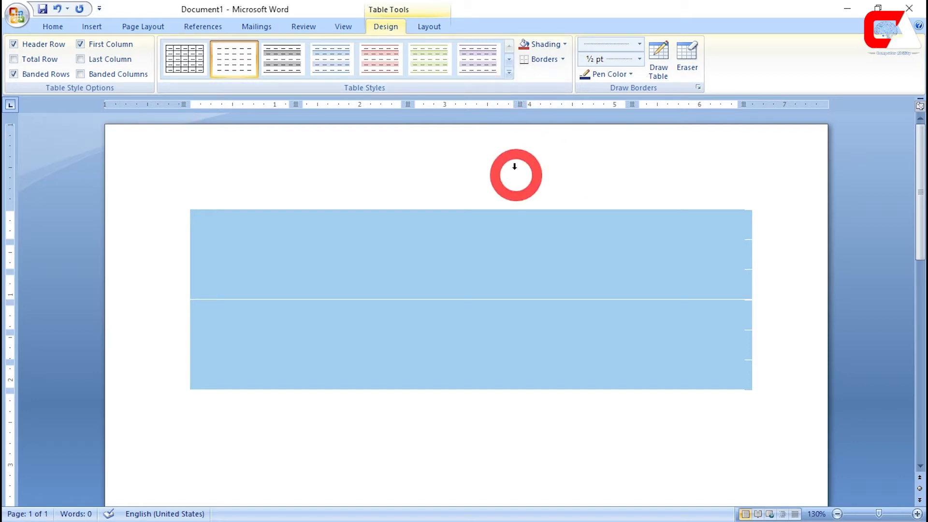
pyautogui.click(509, 72)
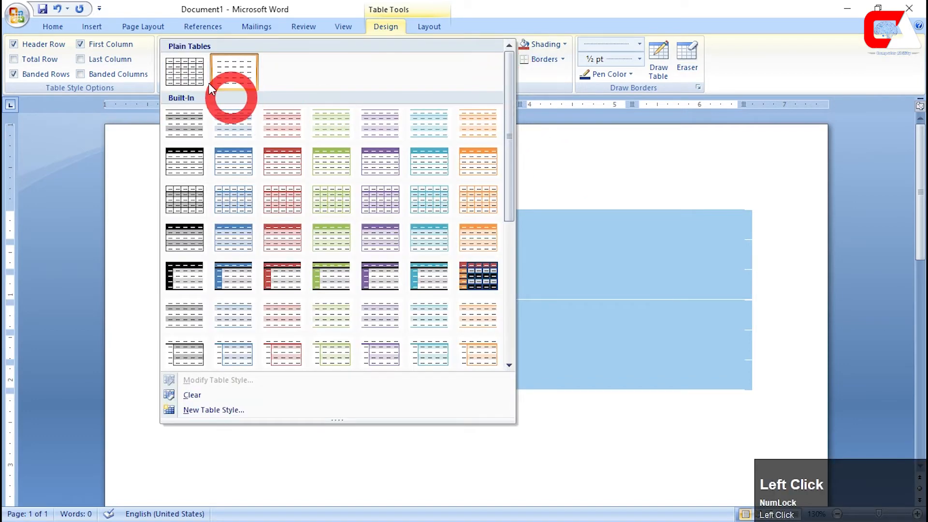
pyautogui.click(188, 79)
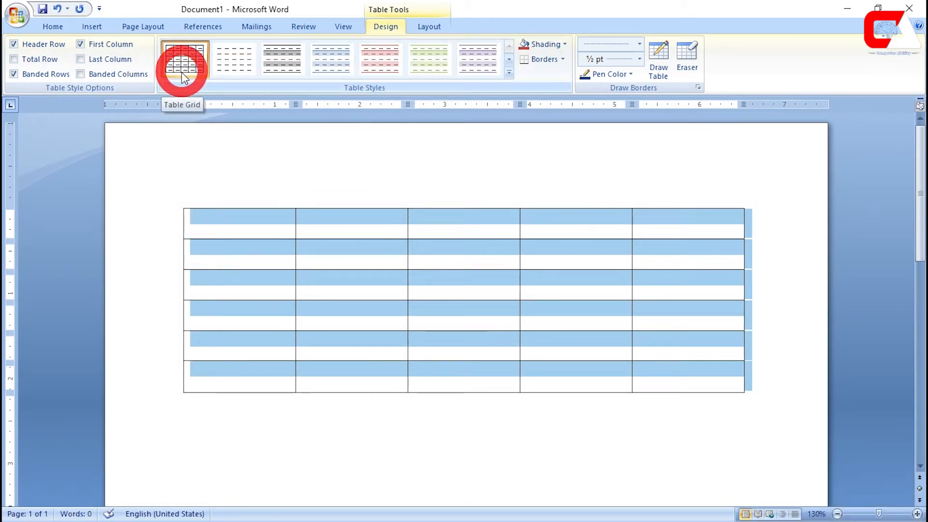
pyautogui.click(417, 338)
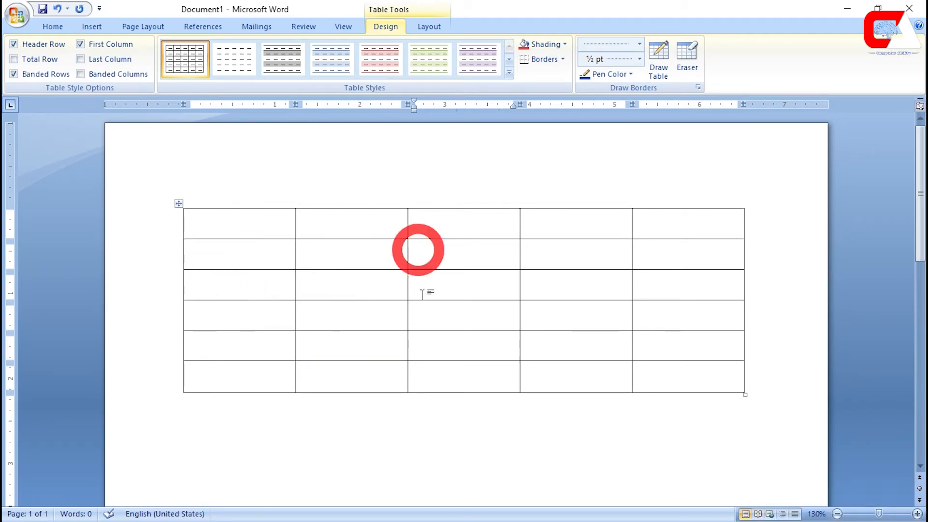
# Step: Delete the entire existing table and insert a new table with 4 columns and 3 rows in its place
pyautogui.click(179, 204)
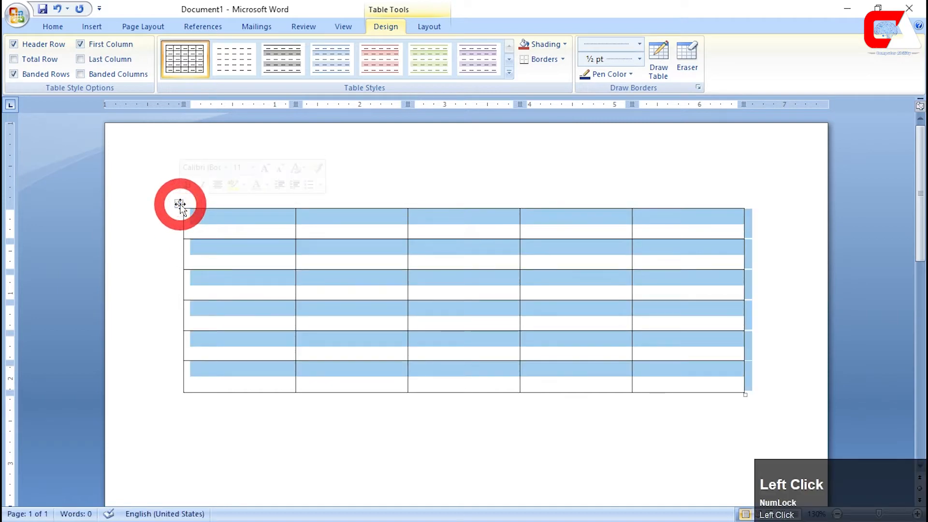
pyautogui.hotkey('shift', 'Delete')
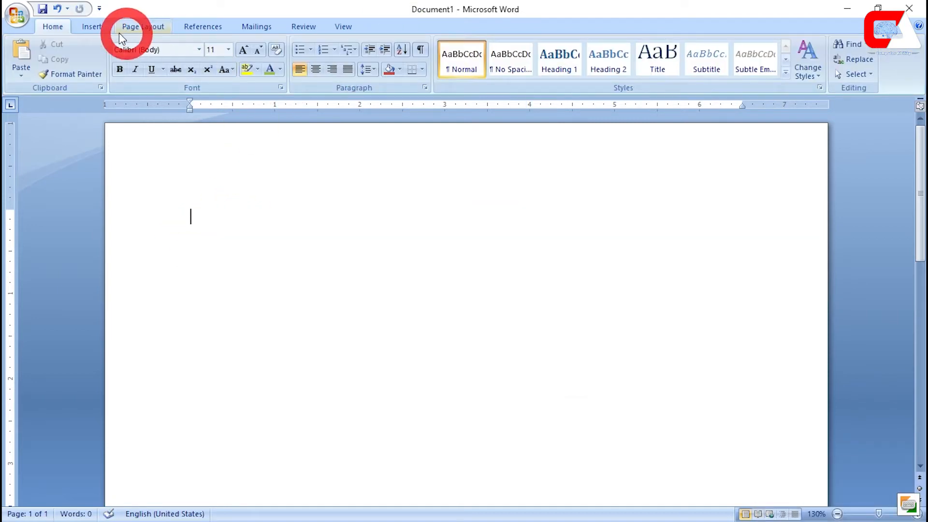
pyautogui.click(103, 29)
pyautogui.click(112, 72)
pyautogui.click(141, 131)
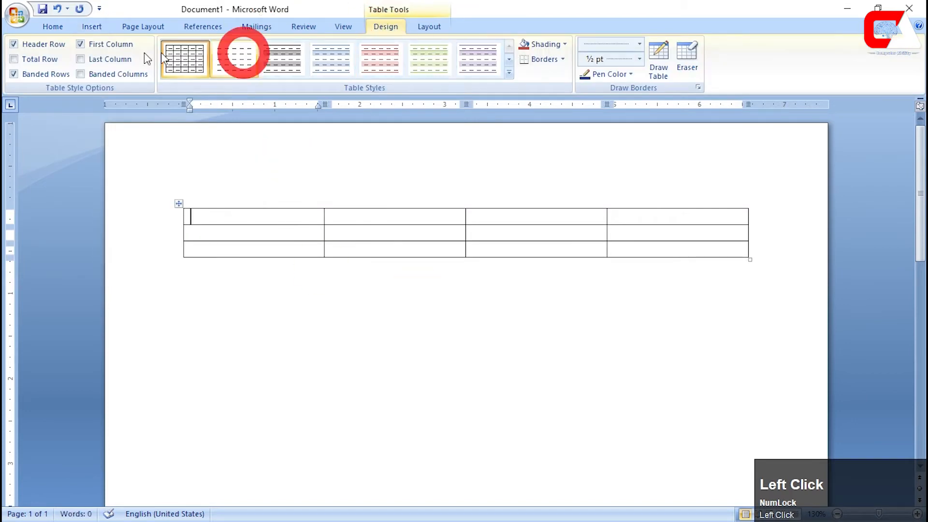
pyautogui.click(509, 71)
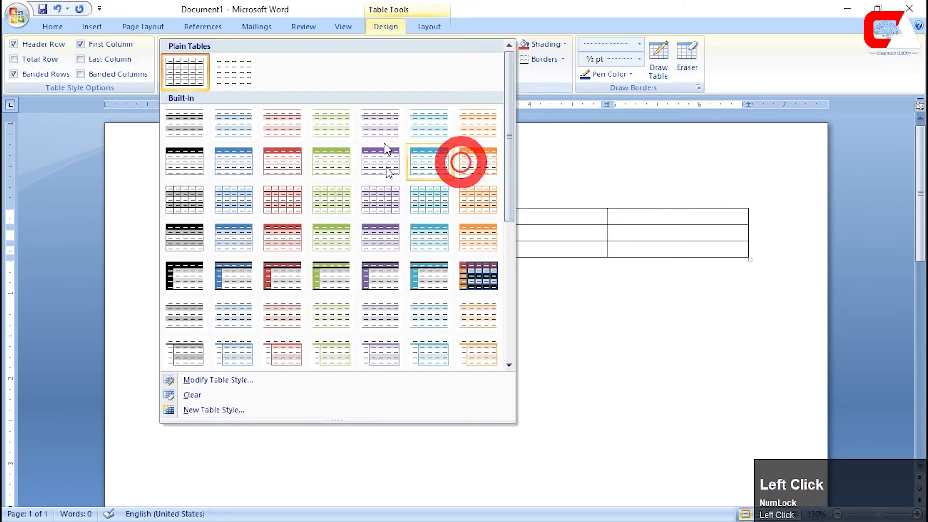
pyautogui.click(558, 83)
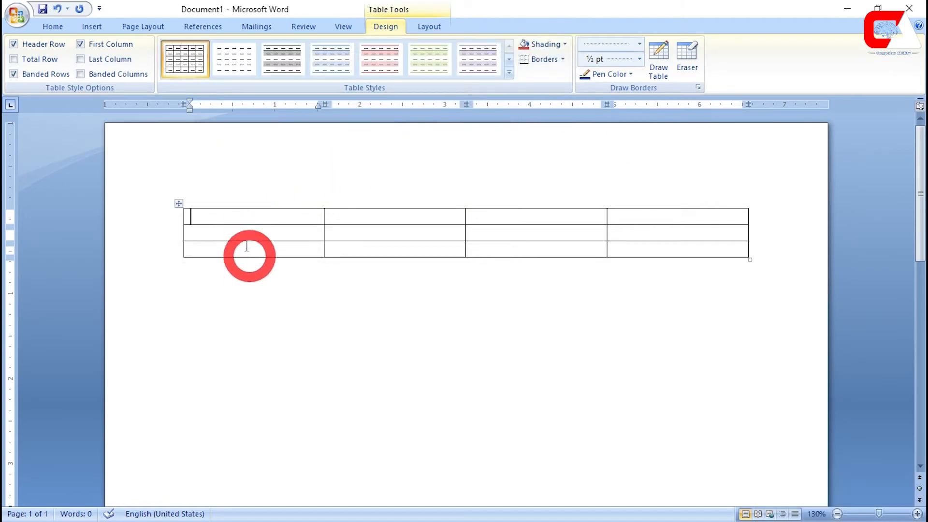
pyautogui.moveTo(283, 222); pyautogui.dragTo(646, 220)
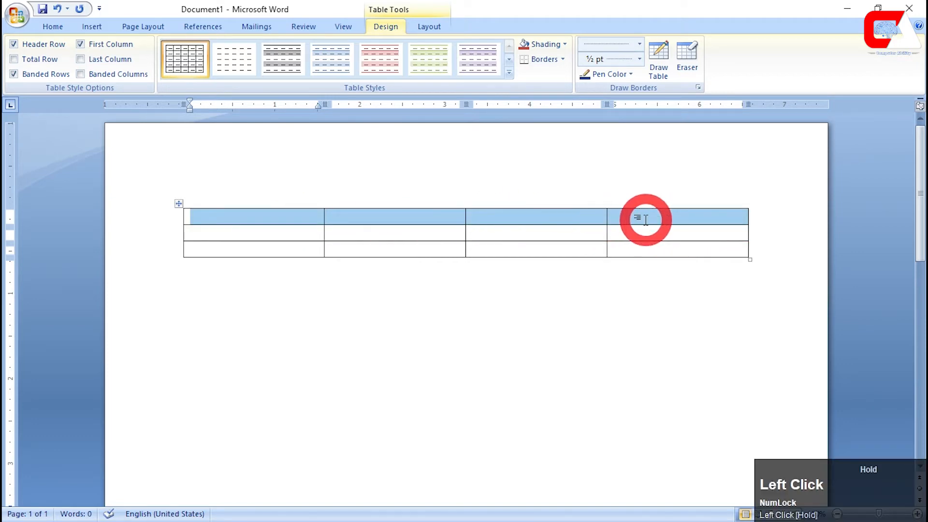
pyautogui.moveTo(423, 222); pyautogui.dragTo(171, 231)
pyautogui.click(368, 229)
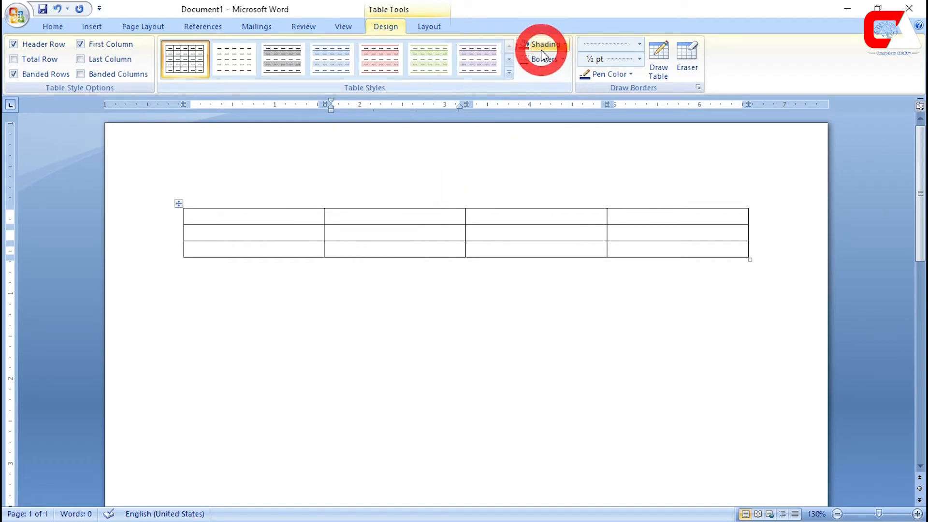
# Step: Shade all four cells of the table's top row in a dark purple theme color
pyautogui.click(560, 44)
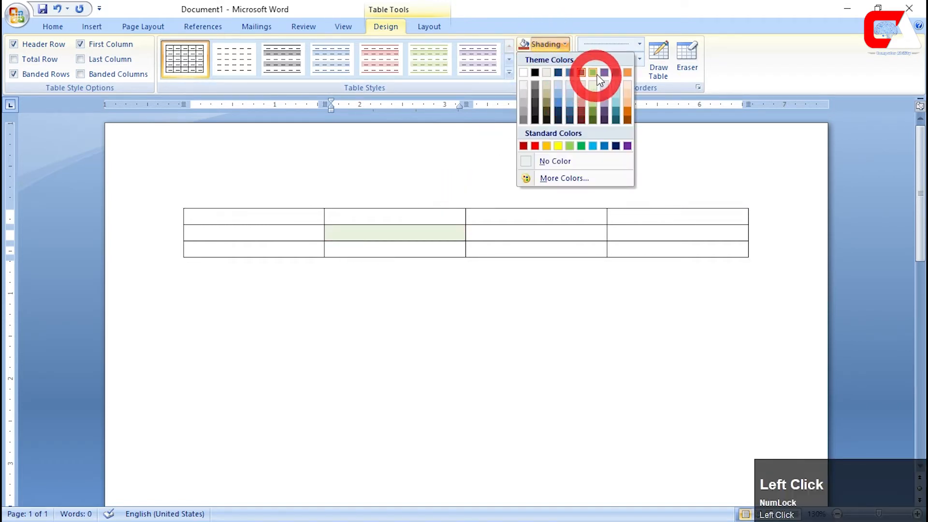
pyautogui.click(261, 213)
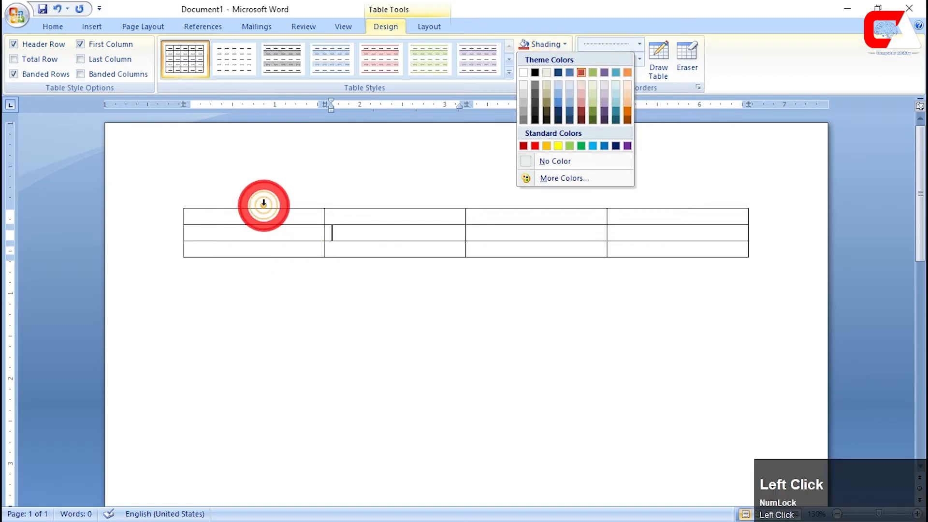
pyautogui.moveTo(250, 214); pyautogui.dragTo(646, 214)
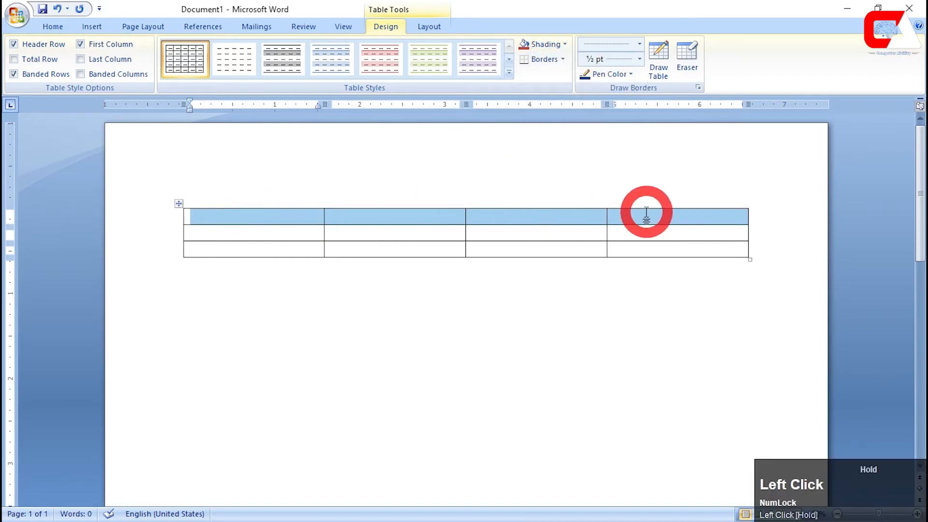
pyautogui.click(554, 45)
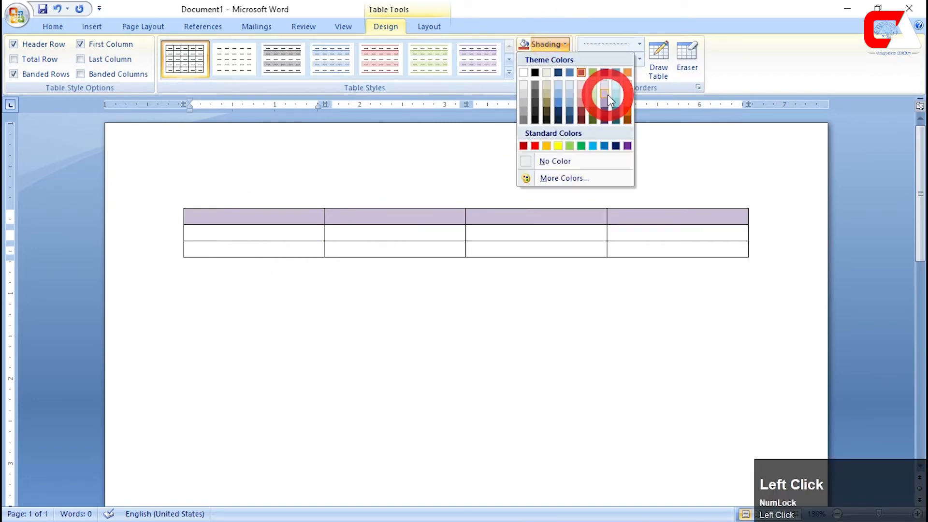
pyautogui.click(605, 109)
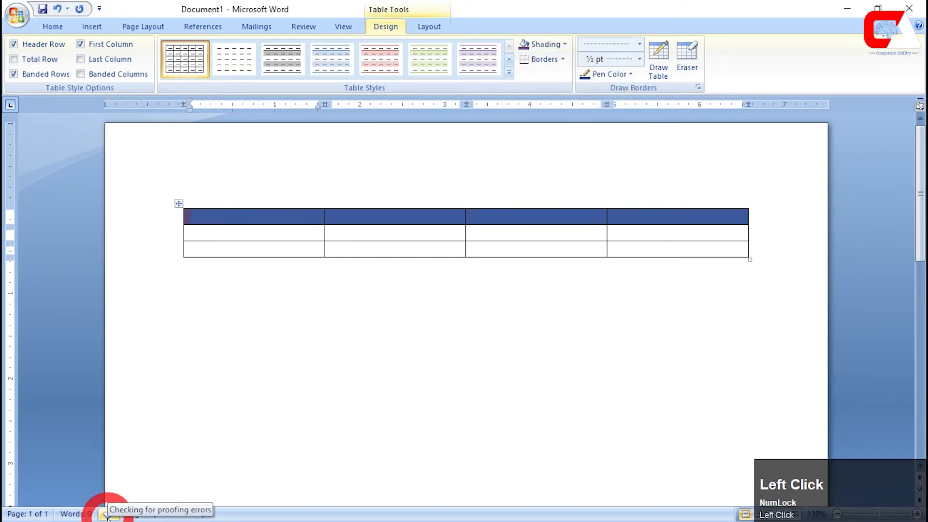
# Step: Shade the first column's two cells below the purple row in Olive Green, Accent 3, Darker 25%
pyautogui.click(237, 229)
pyautogui.doubleClick(237, 231)
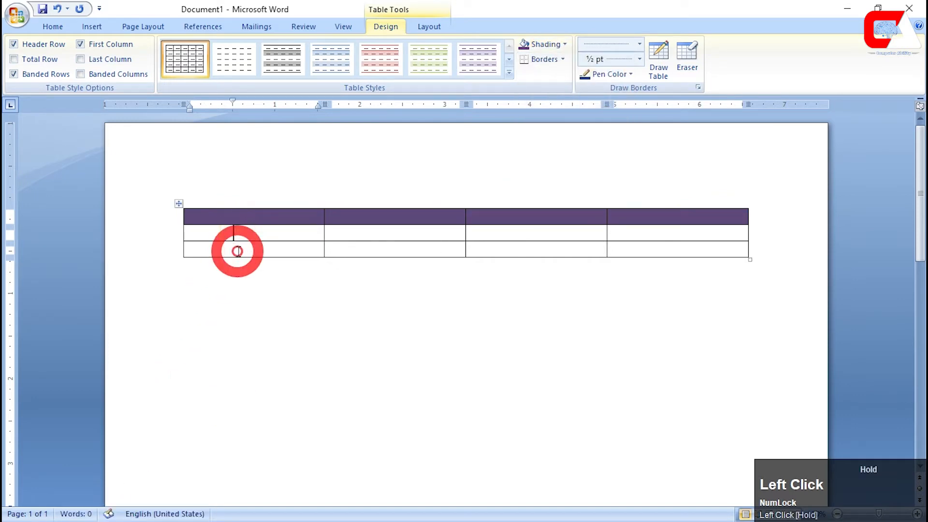
pyautogui.moveTo(249, 235); pyautogui.dragTo(249, 247)
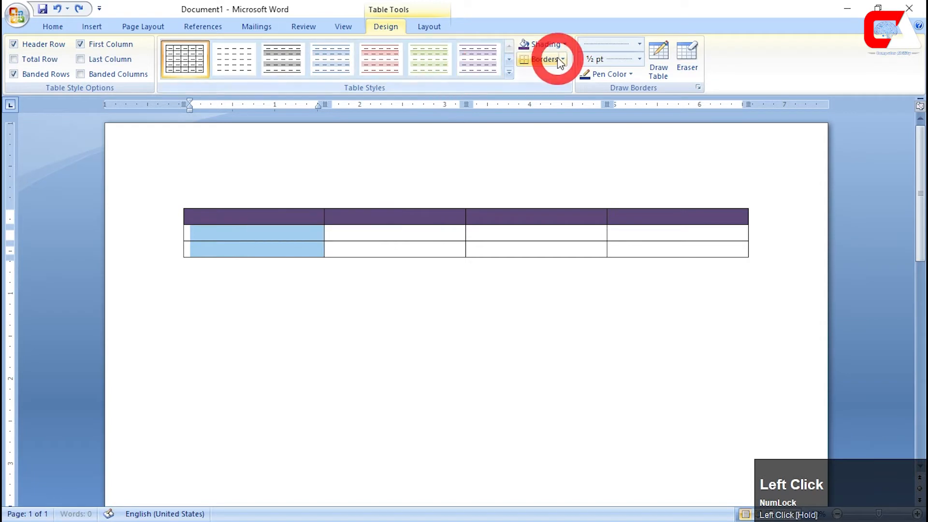
pyautogui.click(563, 44)
pyautogui.click(593, 112)
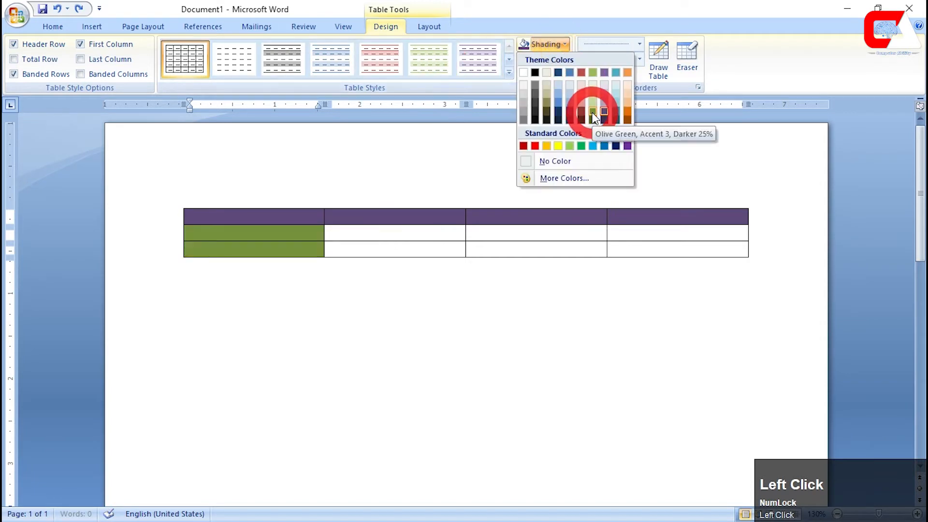
pyautogui.click(592, 113)
pyautogui.click(432, 236)
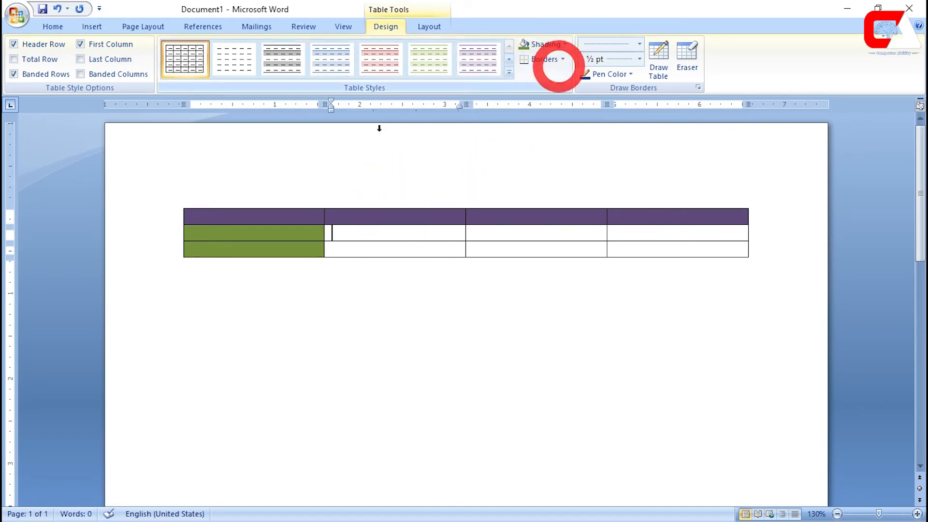
# Step: Select the whole table, set the pen color to the red theme color and apply All Borders
pyautogui.moveTo(181, 205)
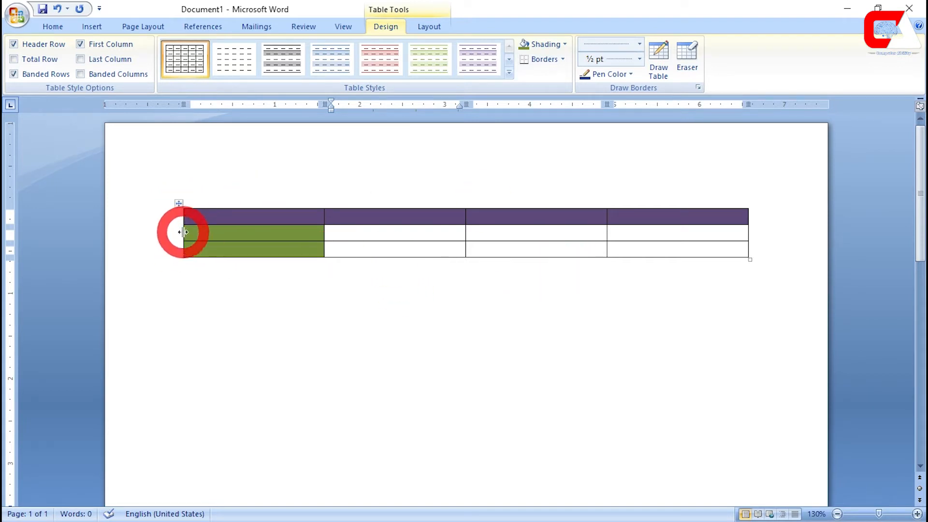
pyautogui.click(179, 205)
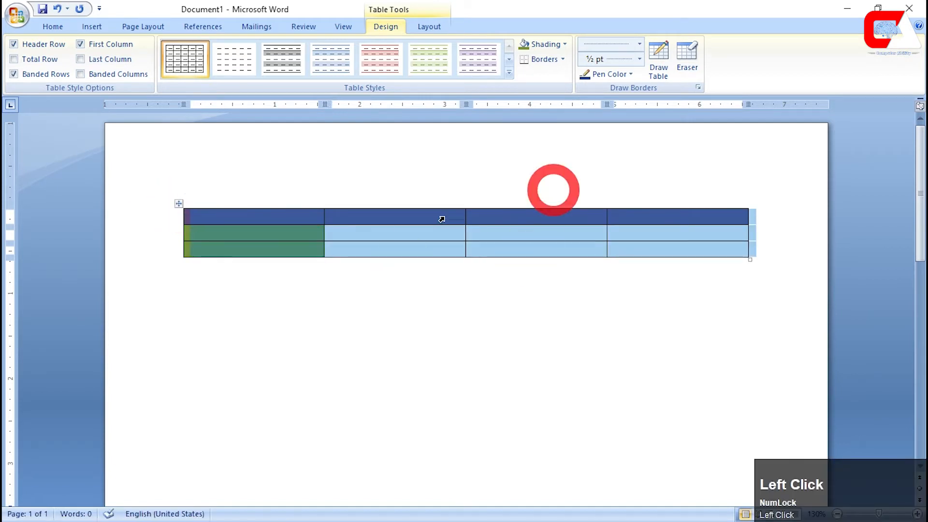
pyautogui.click(562, 59)
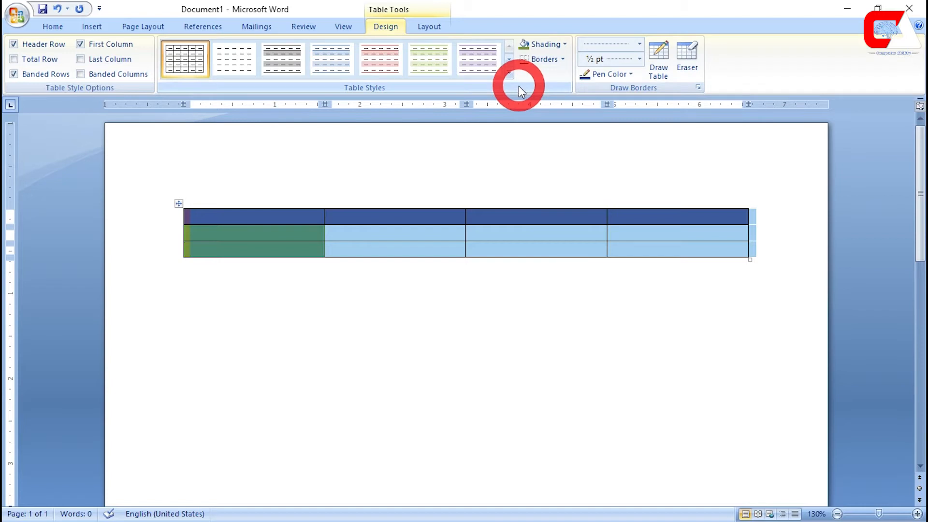
pyautogui.click(608, 78)
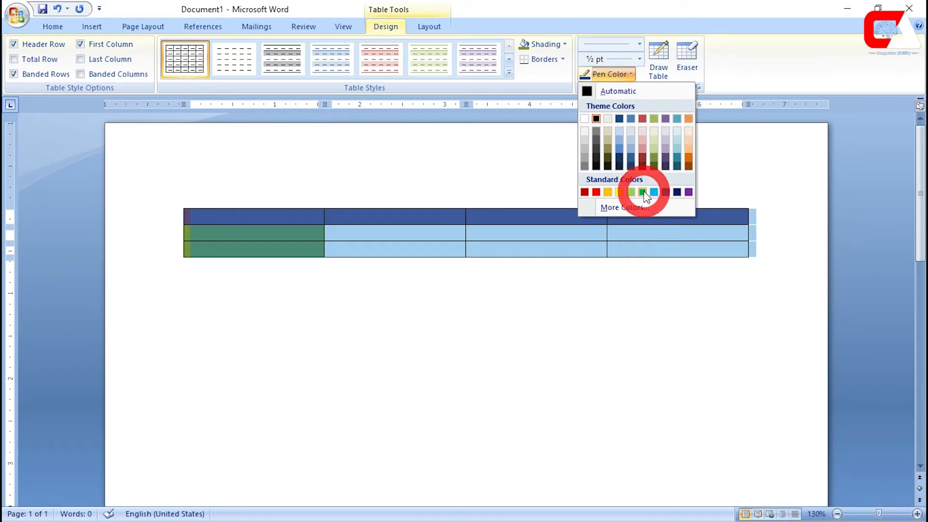
pyautogui.click(642, 119)
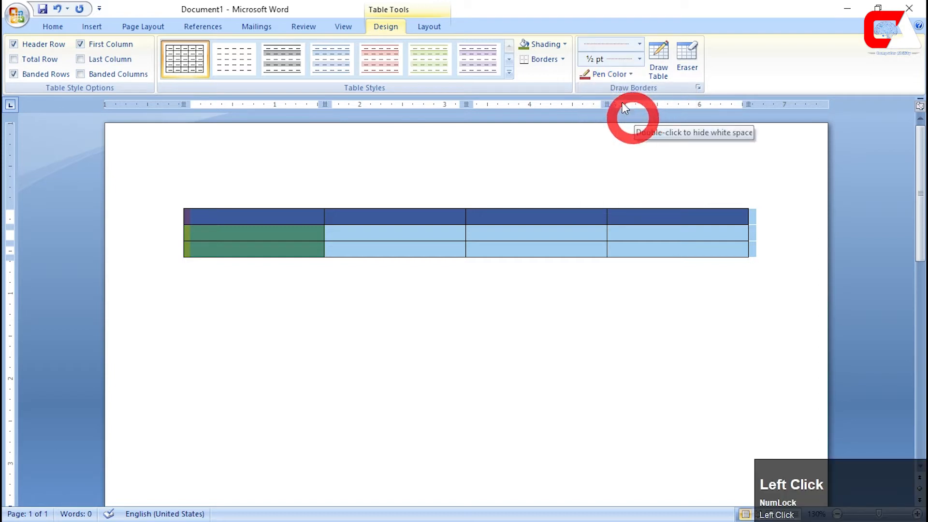
pyautogui.click(562, 59)
pyautogui.click(556, 152)
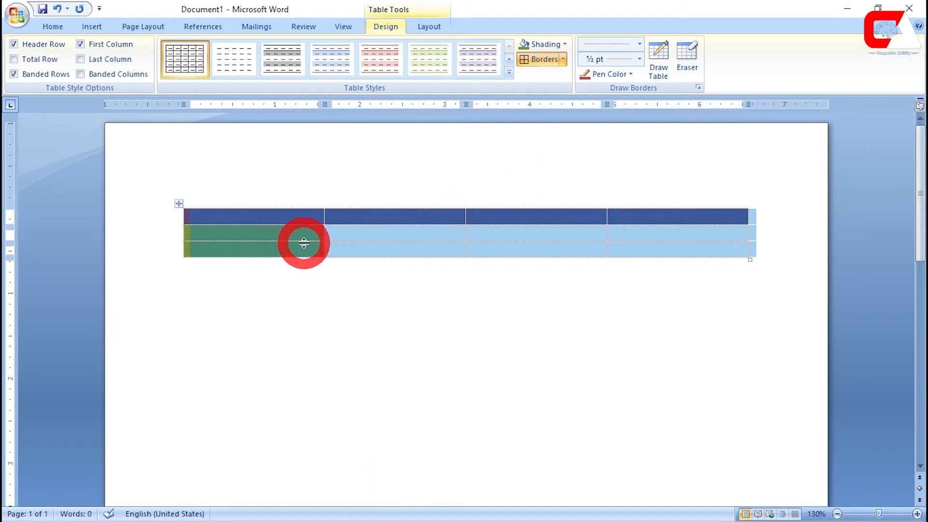
# Step: Change the border line style to a solid single line and reapply the borders to the selected table
pyautogui.click(638, 45)
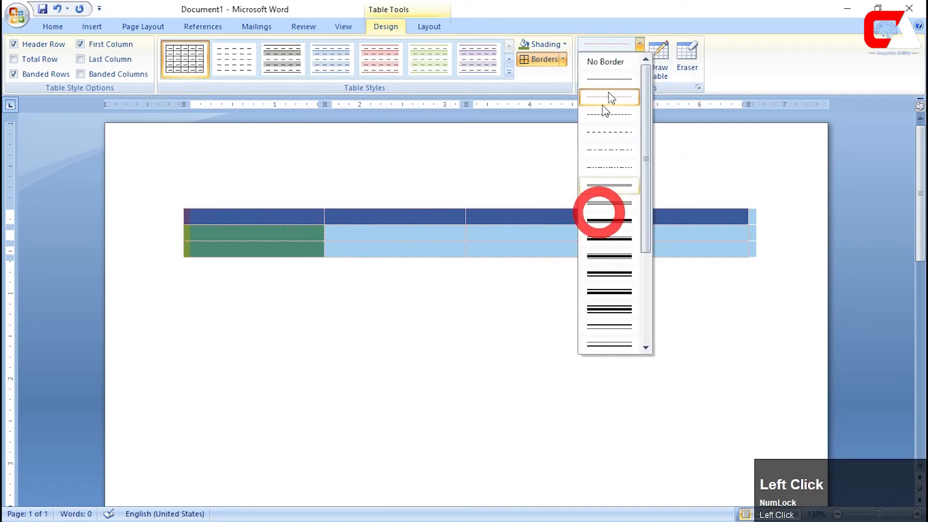
pyautogui.click(613, 78)
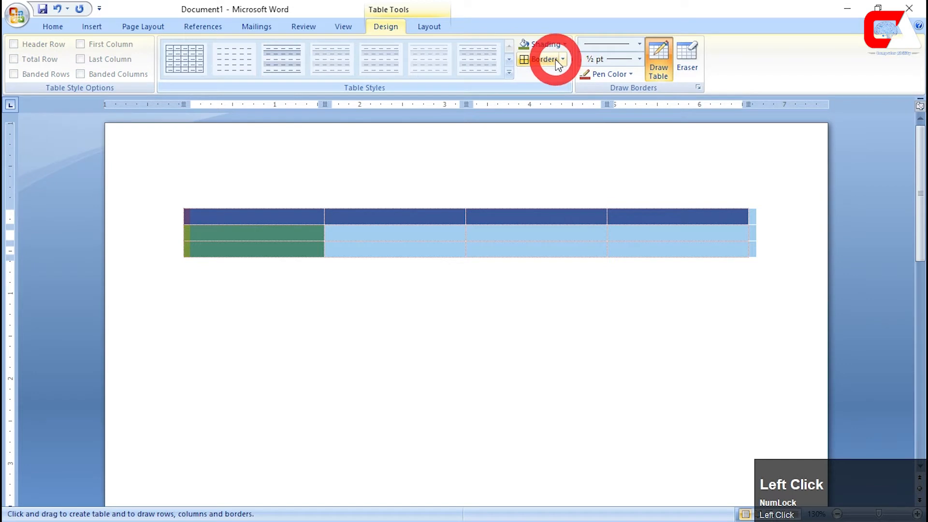
pyautogui.click(553, 59)
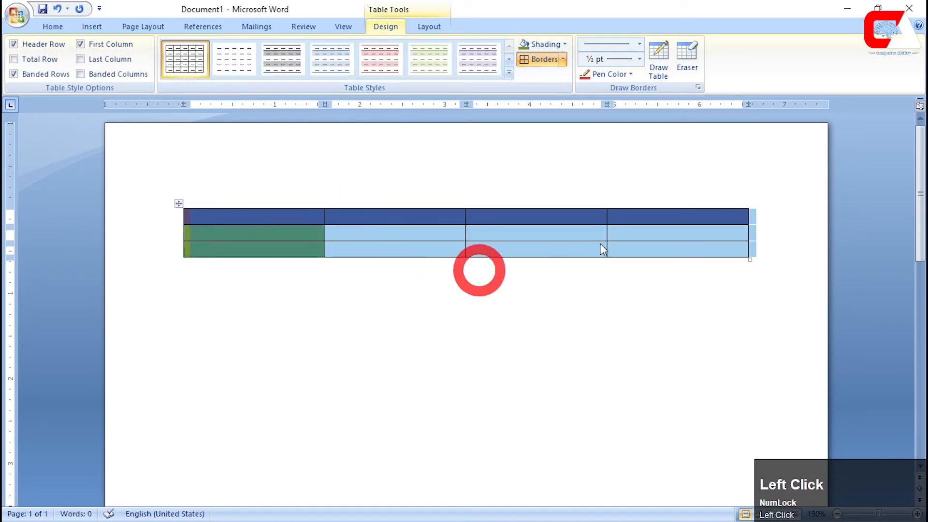
# Step: Set the pen color to the red theme color again and try to apply it to the selected table's borders
pyautogui.click(623, 74)
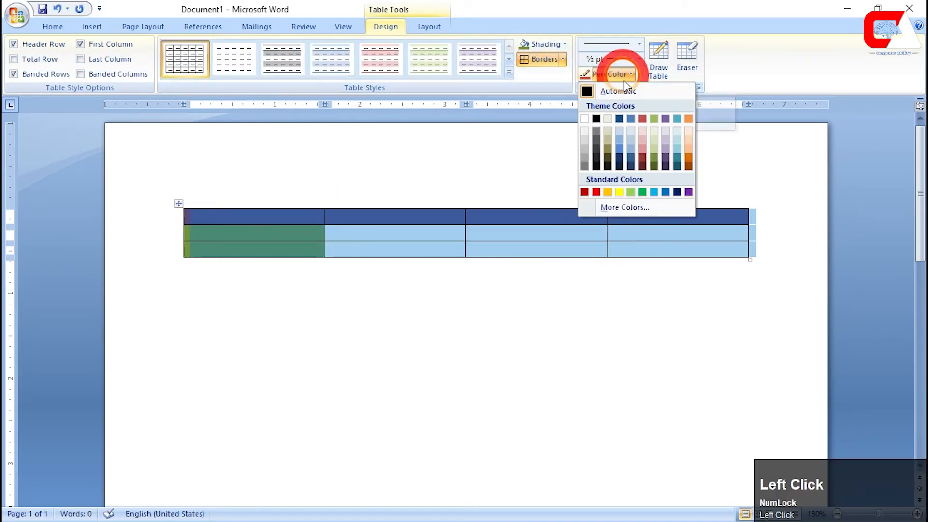
pyautogui.click(642, 118)
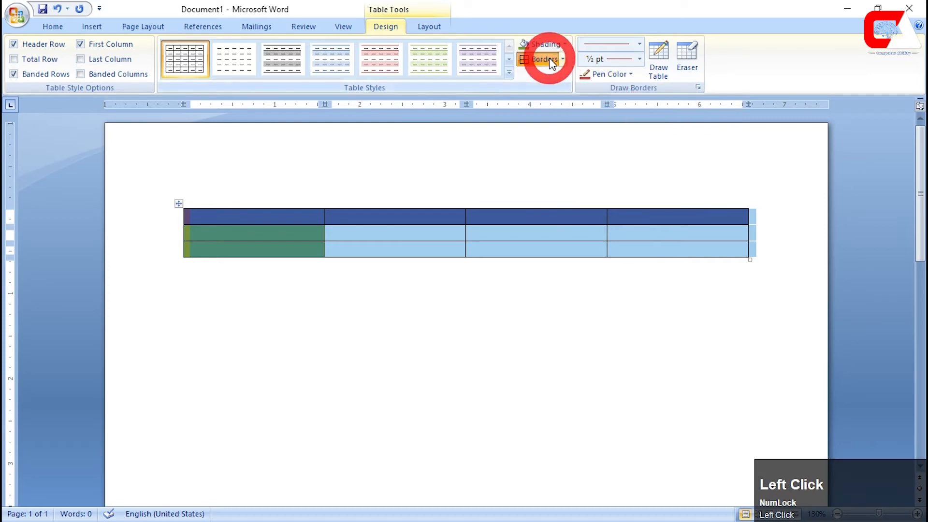
pyautogui.click(549, 59)
pyautogui.click(407, 228)
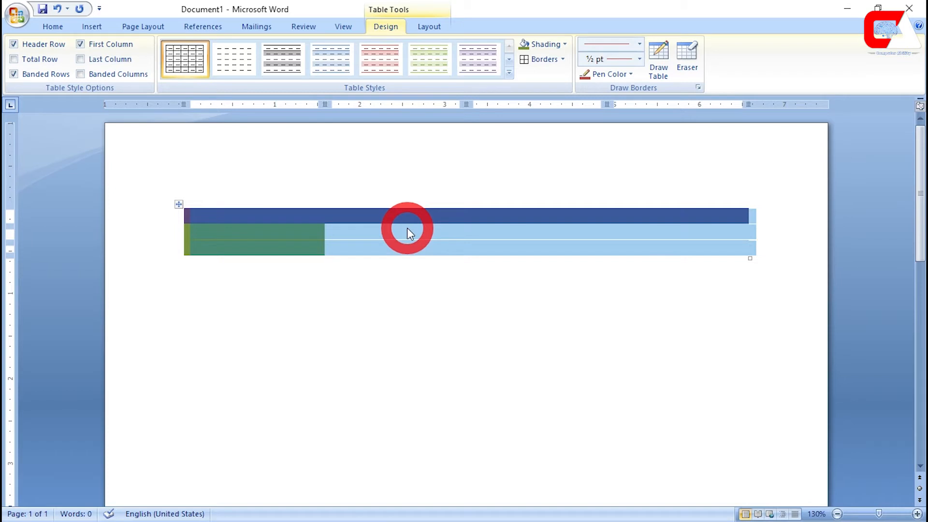
# Step: Set the border line weight to 4 ½ pt and apply Inside Borders to the selected table
pyautogui.click(608, 64)
pyautogui.click(610, 199)
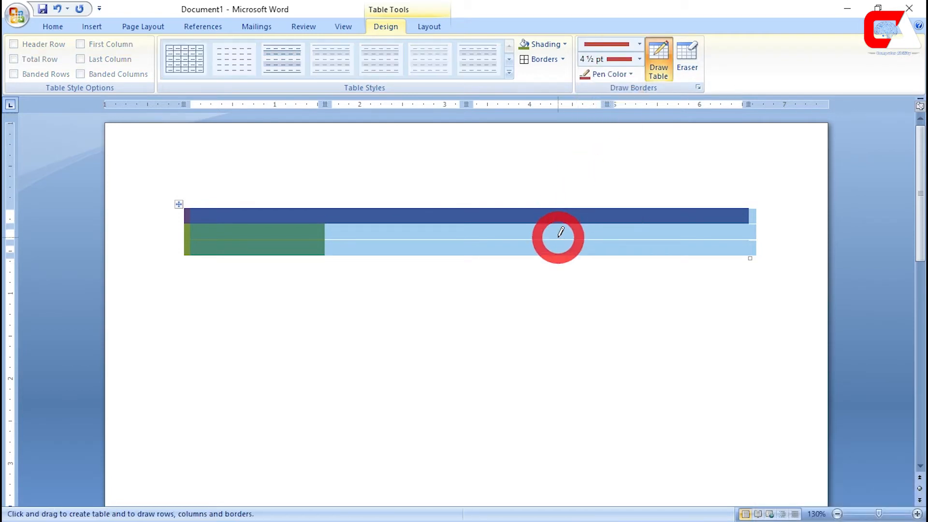
pyautogui.click(562, 59)
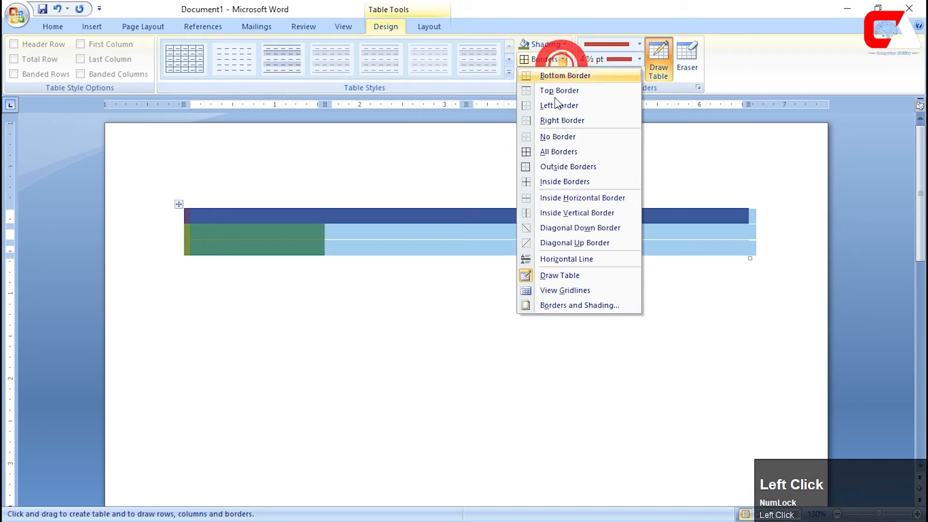
pyautogui.click(545, 181)
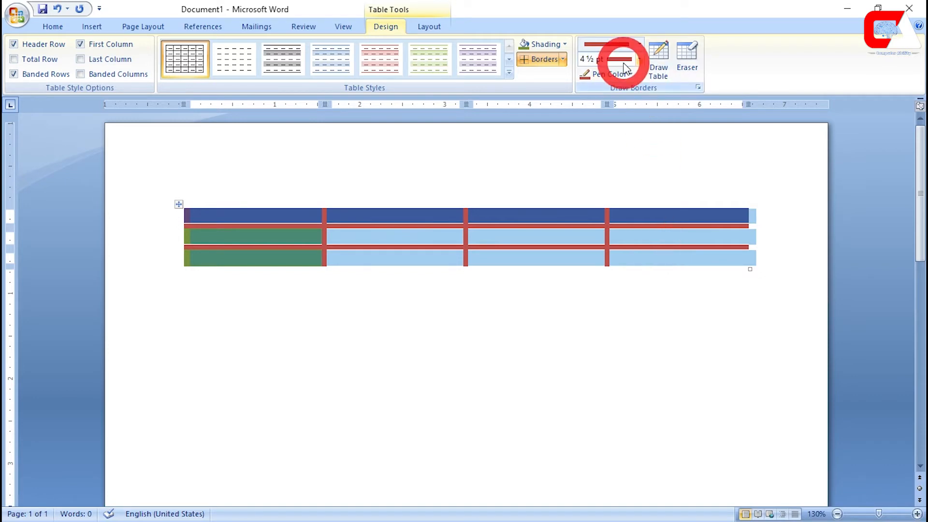
pyautogui.click(629, 43)
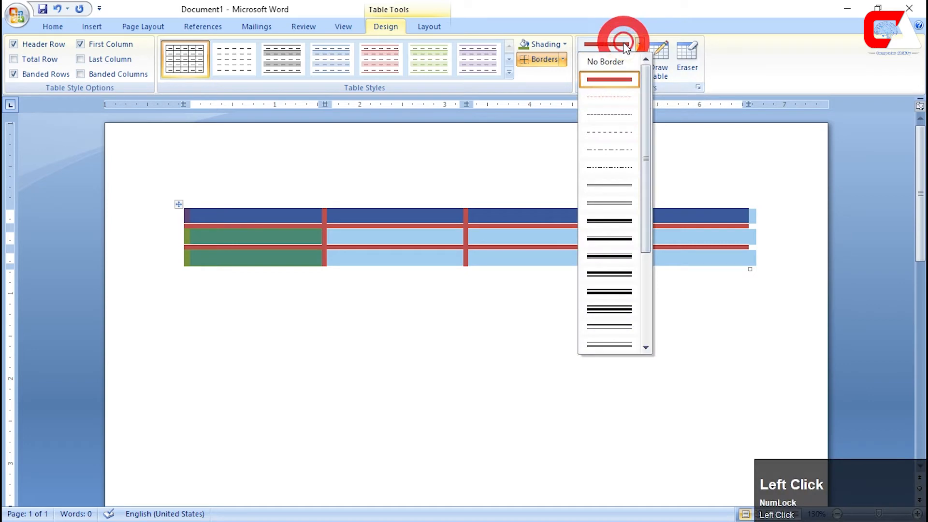
pyautogui.click(631, 24)
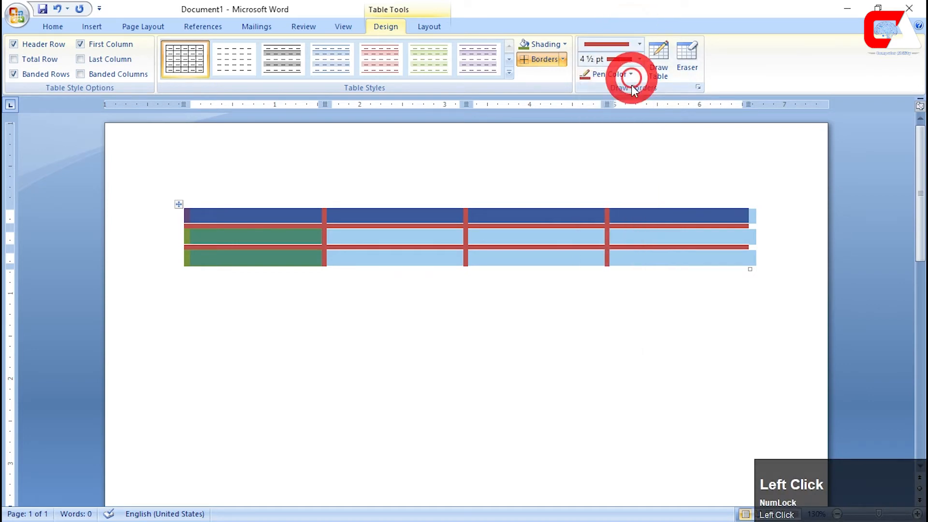
pyautogui.click(631, 75)
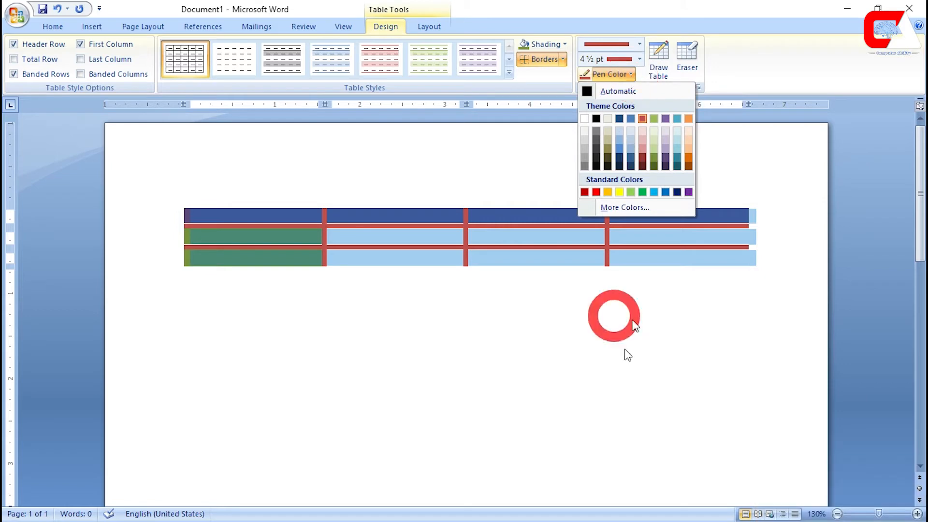
pyautogui.click(669, 70)
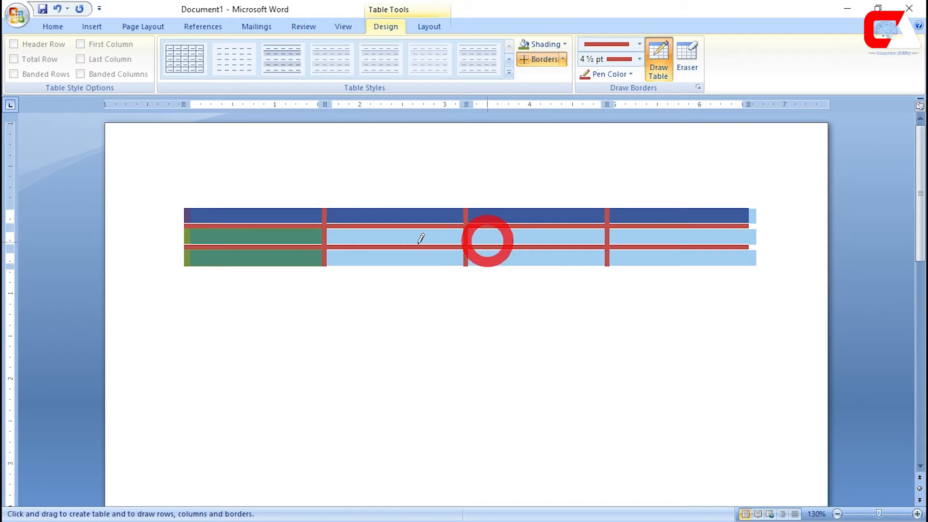
pyautogui.click(662, 62)
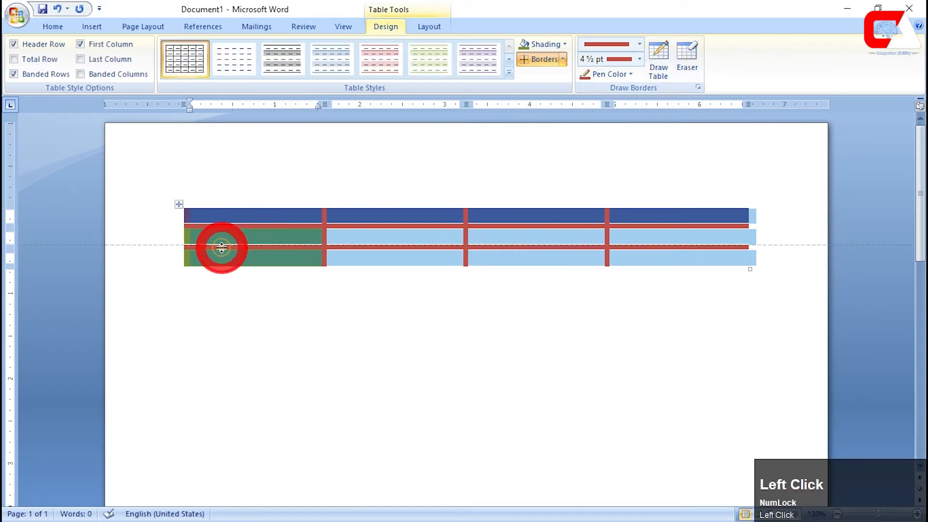
# Step: Delete the whole formatted table and insert a new table with 5 columns and 5 rows
pyautogui.click(179, 205)
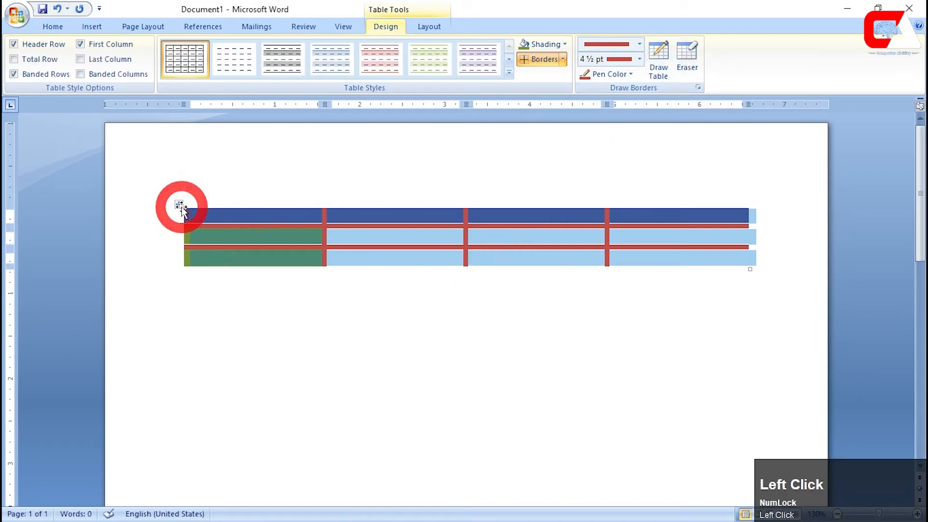
pyautogui.press('BackSpace')
pyautogui.click(92, 26)
pyautogui.click(115, 70)
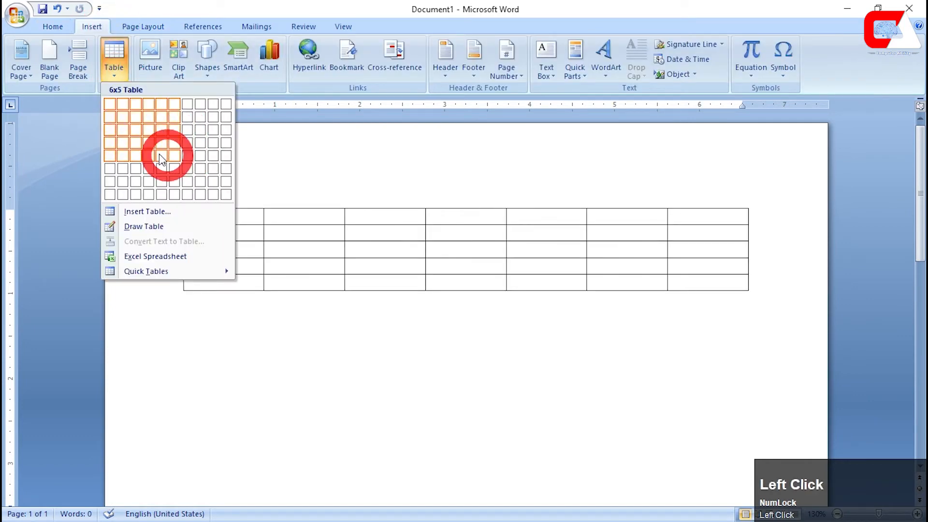
pyautogui.click(161, 155)
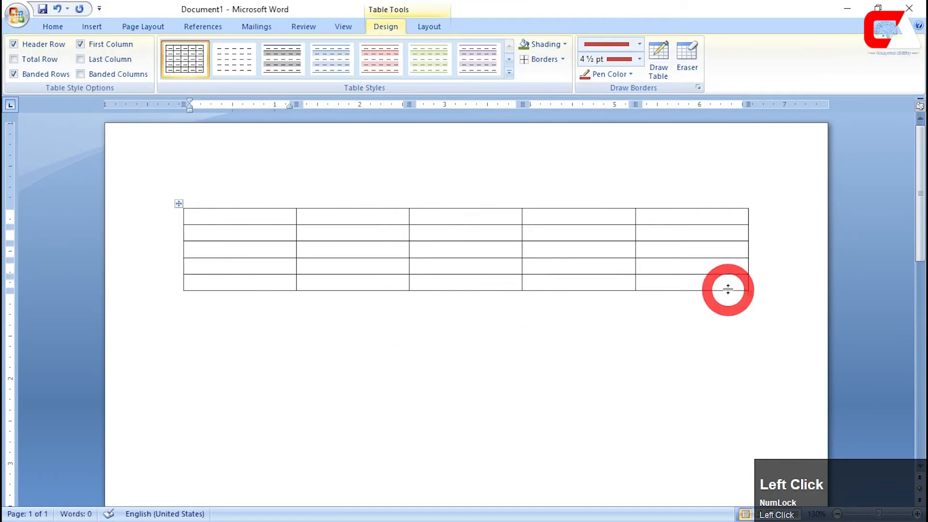
# Step: Make the table's bottom row taller by adding three blank lines in its last cell
pyautogui.click(748, 289)
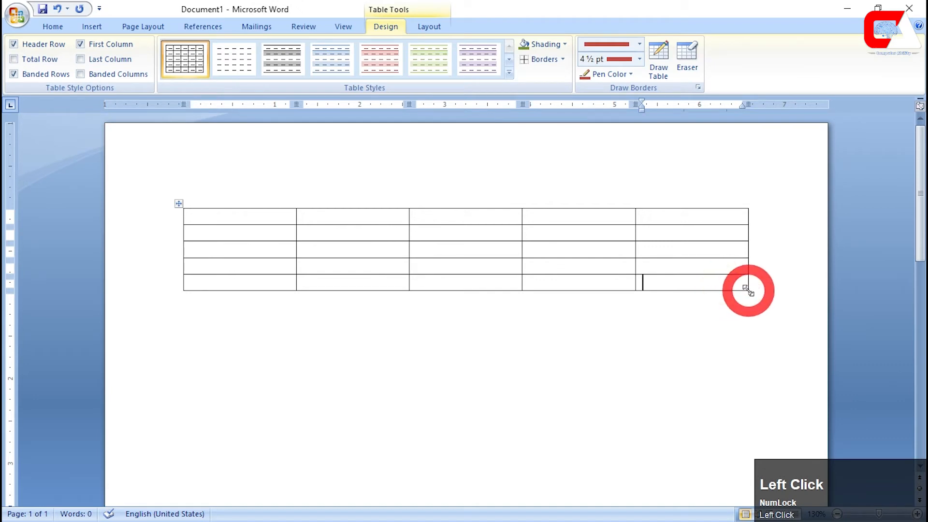
pyautogui.press('Return')
pyautogui.press('Return')
pyautogui.press('Return')
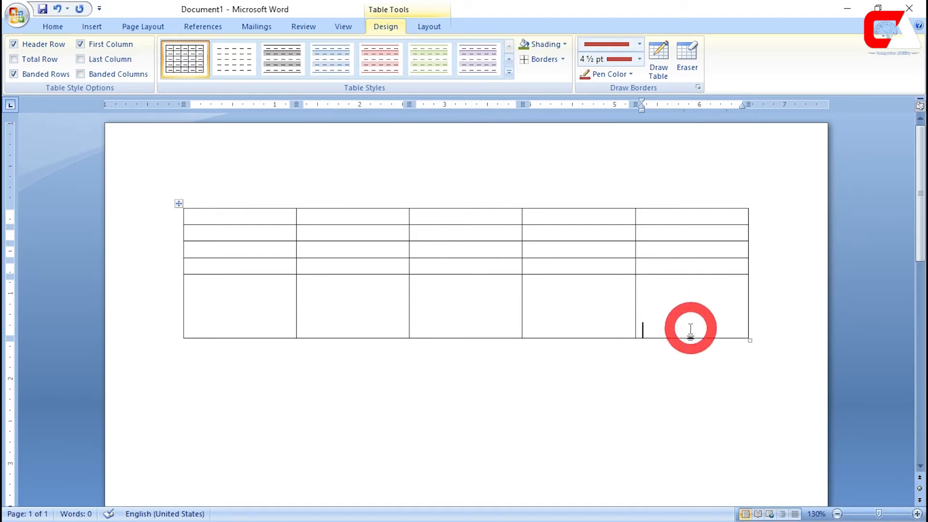
# Step: Draw a red 4 ½ pt vertical line through the middle of the table's bottom-row last cell with Draw Table
pyautogui.click(655, 70)
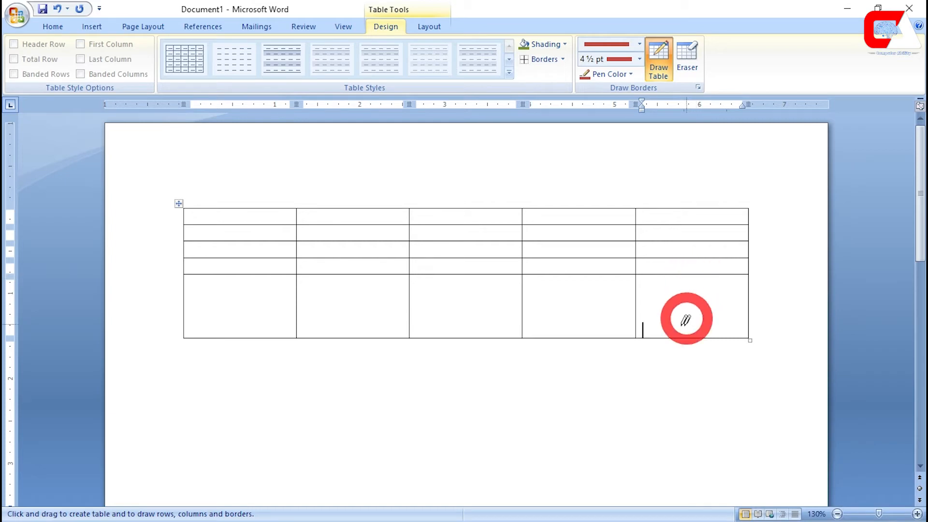
pyautogui.moveTo(694, 272); pyautogui.dragTo(691, 338)
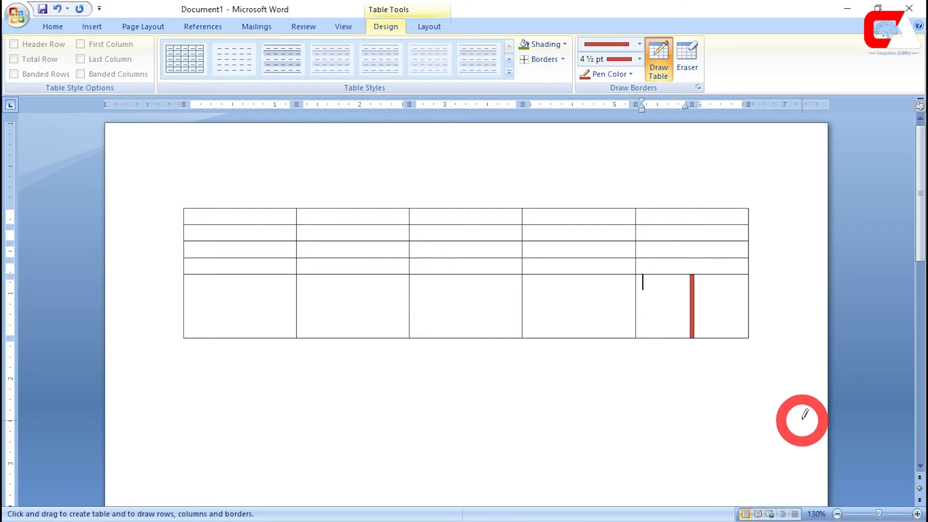
# Step: Set the pen to Automatic color, solid line and ¼ pt, and divide the bottom row's fourth cell with two vertical lines and one horizontal line
pyautogui.click(617, 84)
pyautogui.click(616, 80)
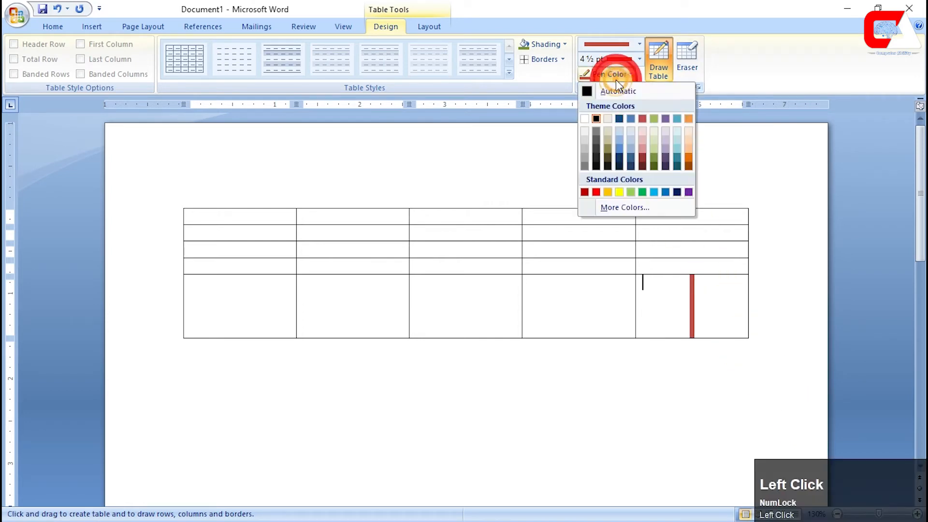
pyautogui.click(621, 92)
pyautogui.click(619, 45)
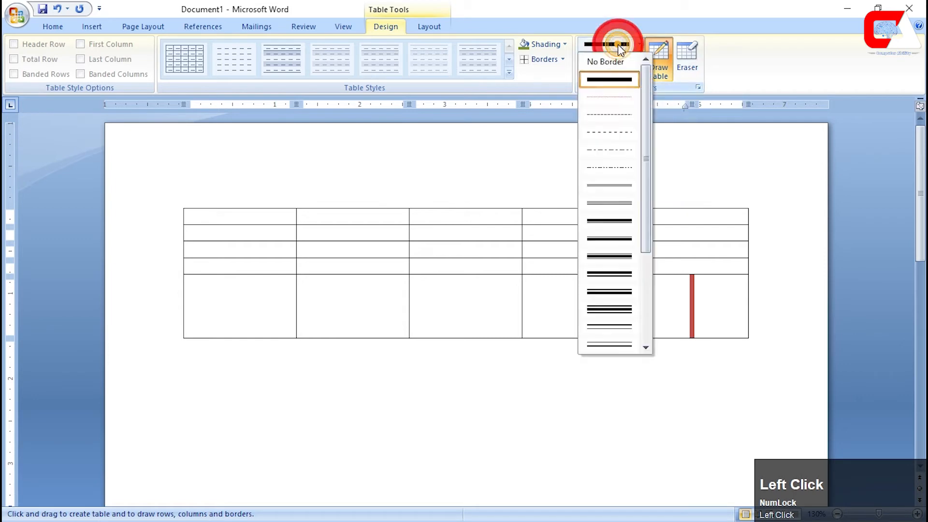
pyautogui.click(623, 81)
pyautogui.click(614, 60)
pyautogui.click(614, 77)
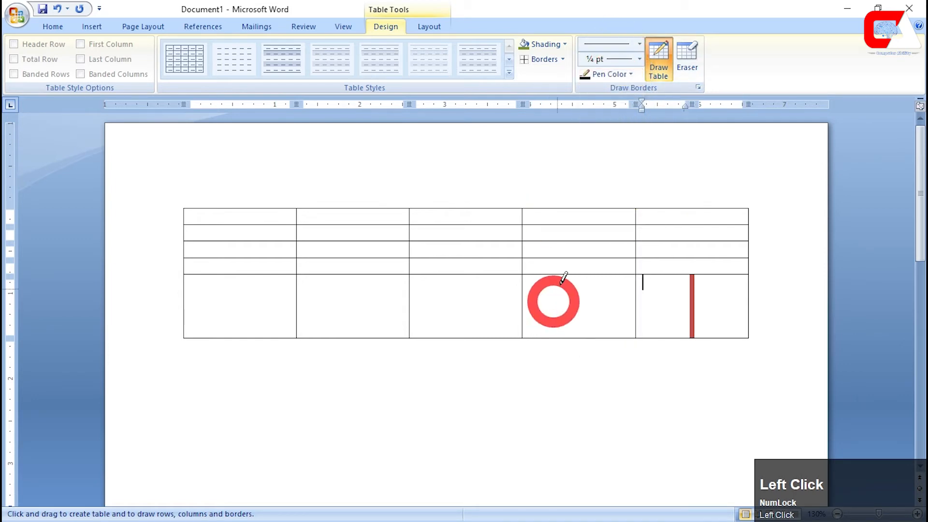
pyautogui.moveTo(563, 271); pyautogui.dragTo(562, 338)
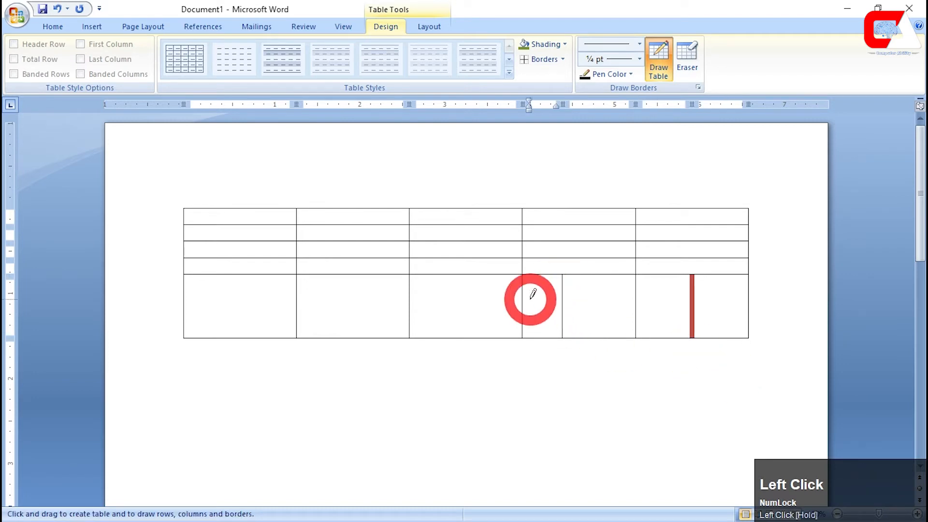
pyautogui.moveTo(529, 301)
pyautogui.mouseDown()
pyautogui.moveTo(590, 296)
pyautogui.moveTo(594, 279)
pyautogui.moveTo(593, 333)
pyautogui.mouseUp()
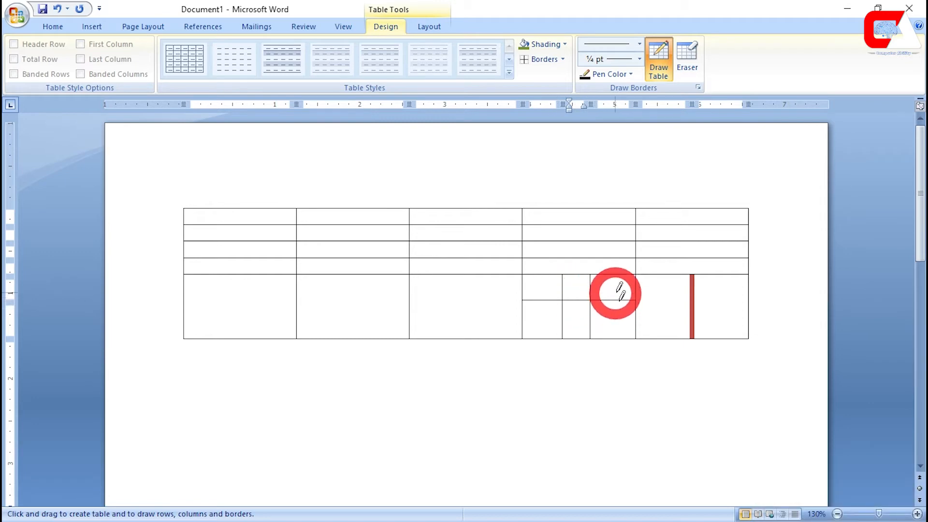
# Step: Erase the horizontal line segments in the two rightmost parts of the bottom row's divided fourth cell
pyautogui.click(682, 64)
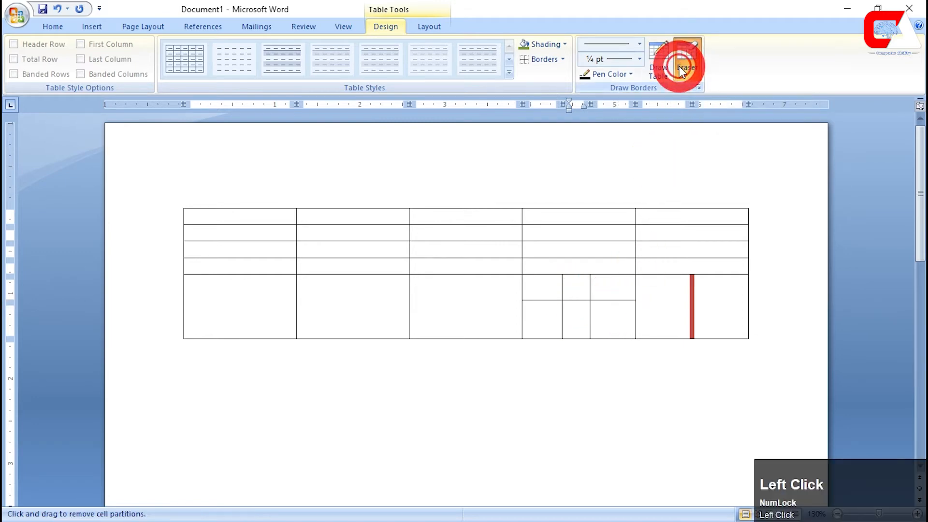
pyautogui.click(613, 300)
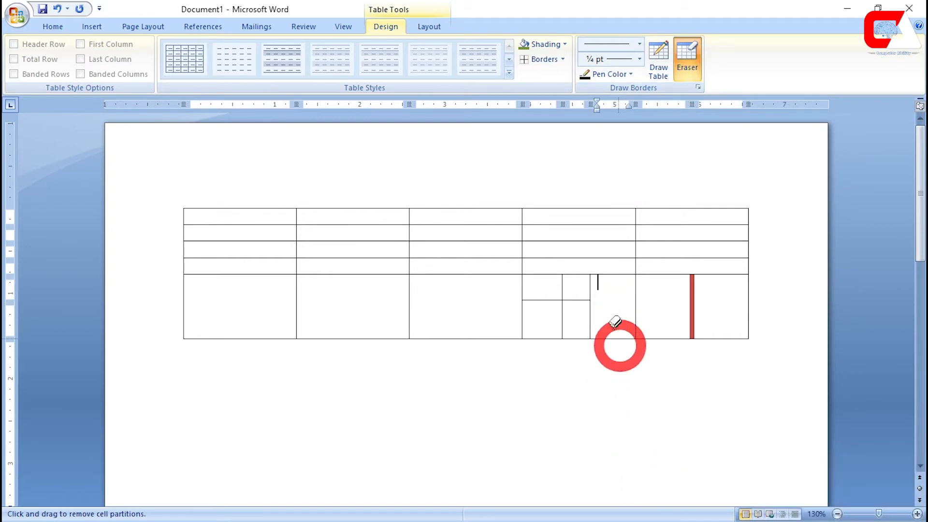
pyautogui.click(585, 300)
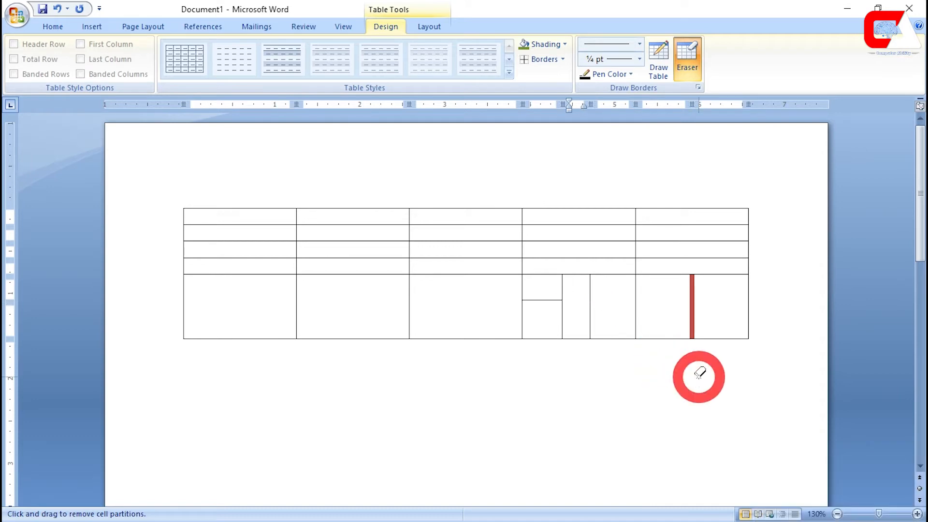
# Step: Erase the row borders between the third column's lower three cells and all row borders in the second column, leaving the Eraser afterward
pyautogui.click(491, 273)
pyautogui.click(496, 255)
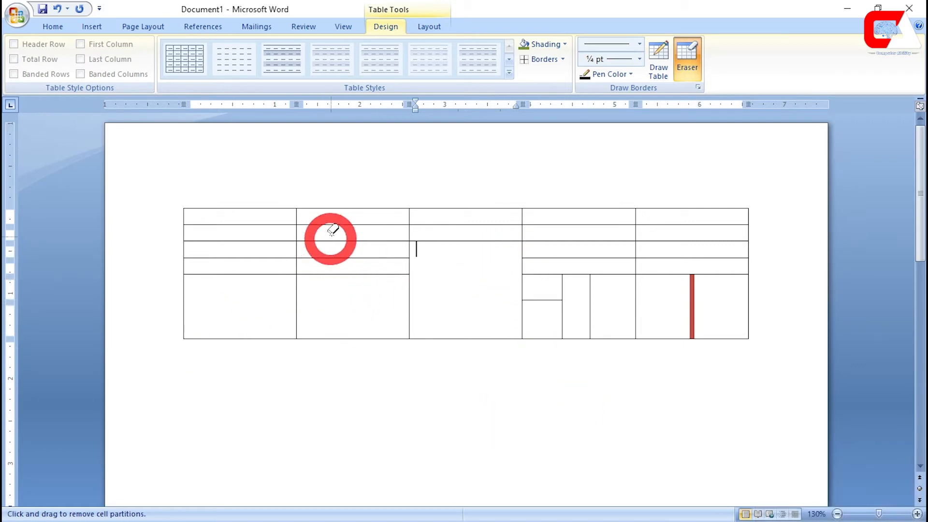
pyautogui.moveTo(359, 311); pyautogui.dragTo(348, 220)
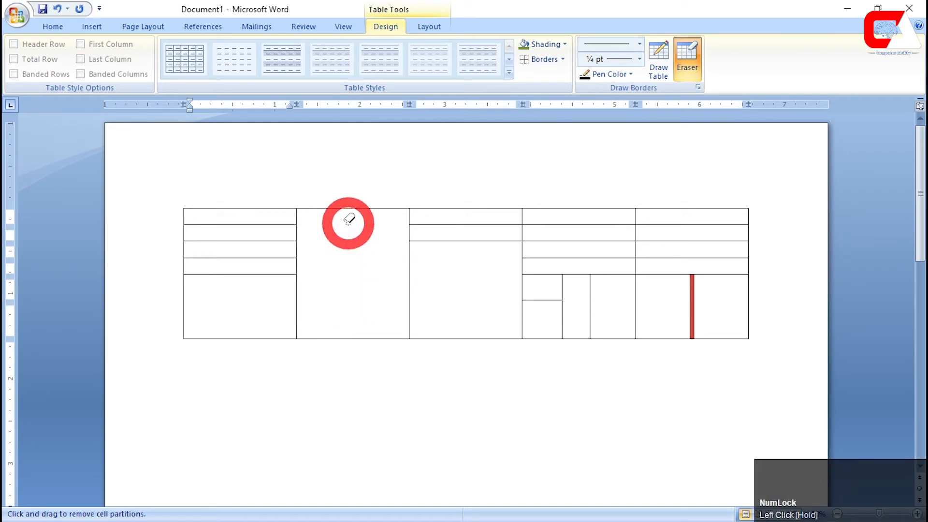
pyautogui.click(691, 42)
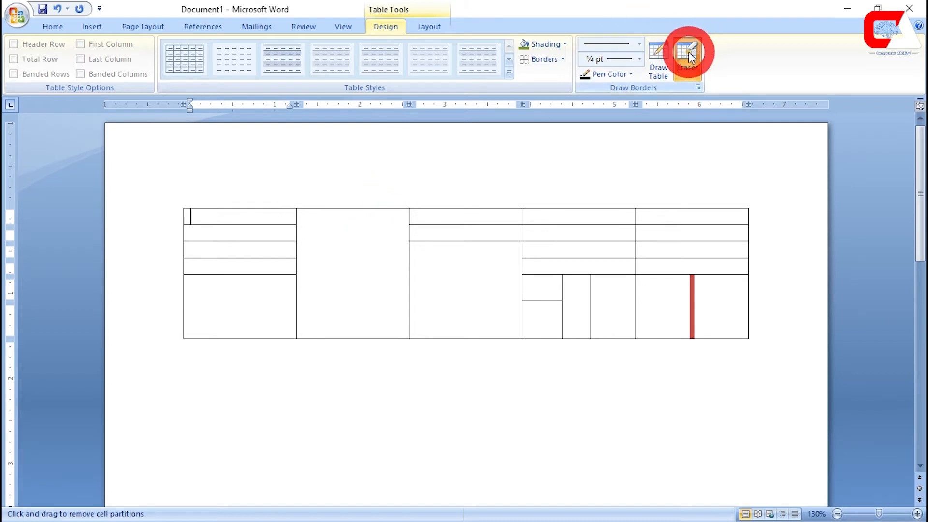
pyautogui.click(626, 165)
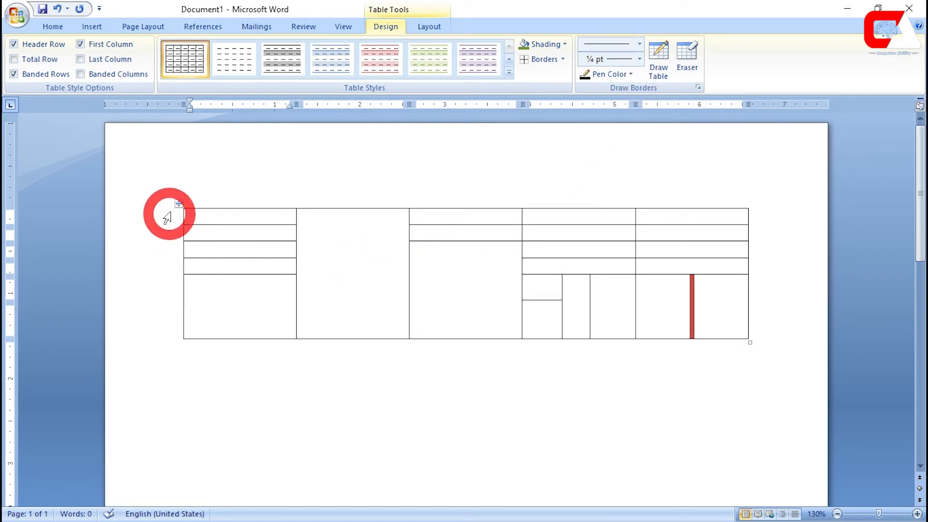
# Step: Delete the whole table and insert a new table with 5 columns and 4 rows
pyautogui.click(179, 205)
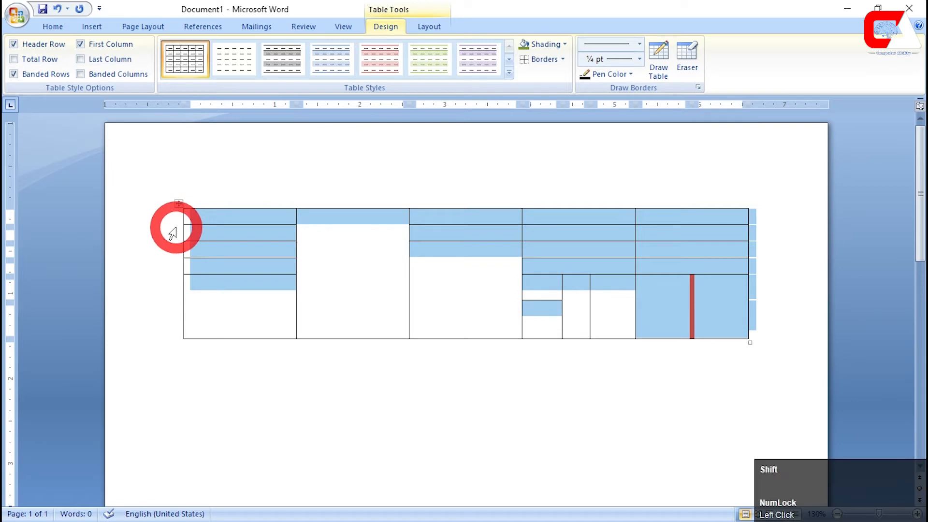
pyautogui.hotkey('shift', 'Delete')
pyautogui.scroll(1, 286, 165)
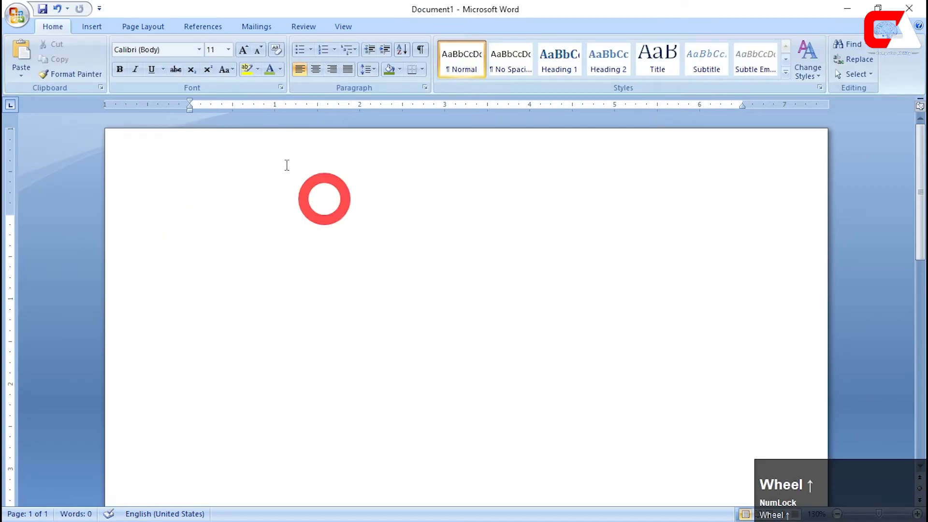
pyautogui.click(90, 27)
pyautogui.click(103, 71)
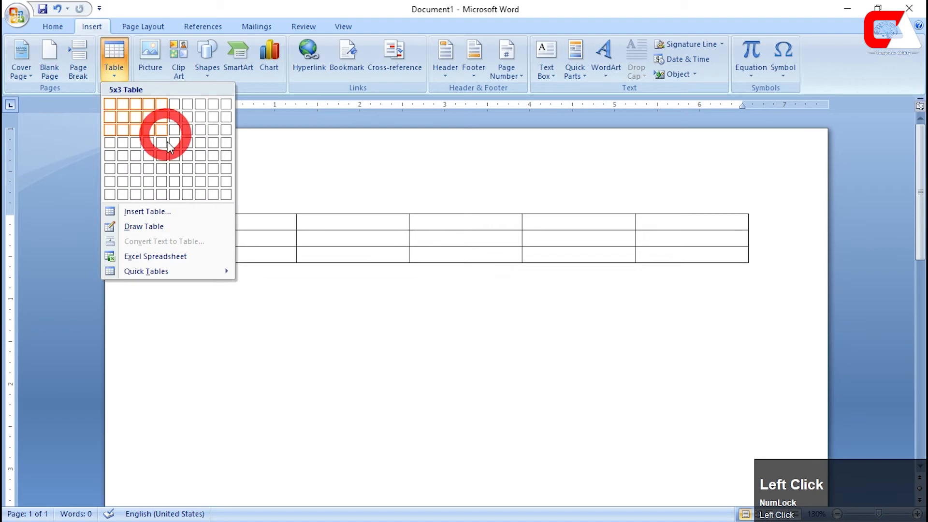
pyautogui.click(167, 142)
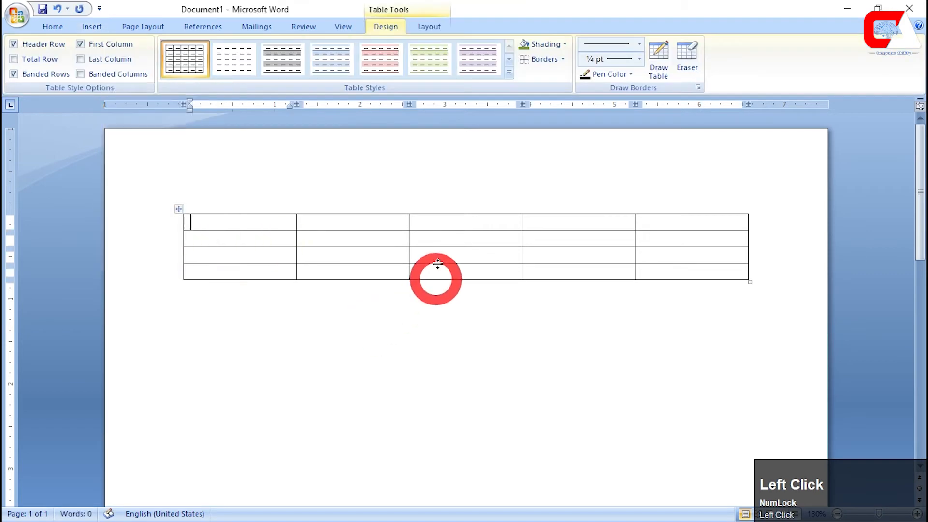
# Step: Select the first cell of the new table using the Select Cell command
pyautogui.click(430, 28)
pyautogui.click(330, 230)
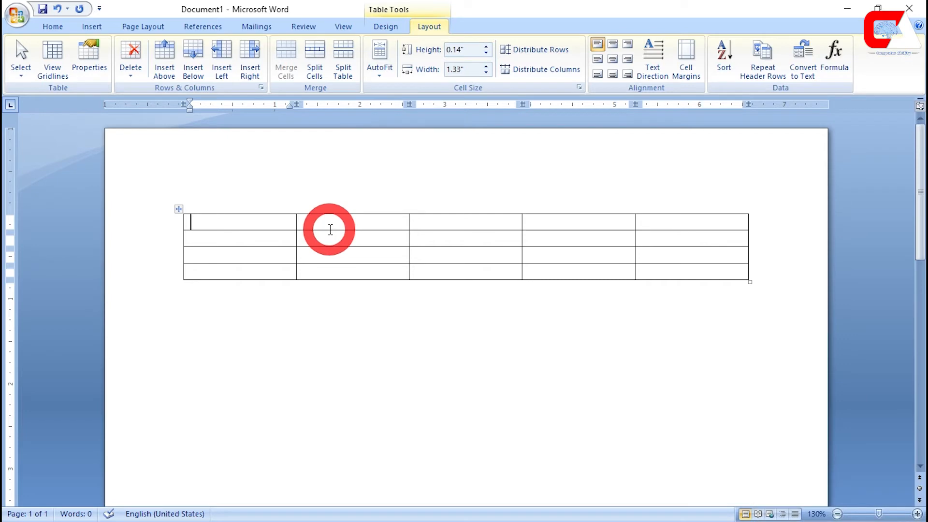
pyautogui.click(20, 76)
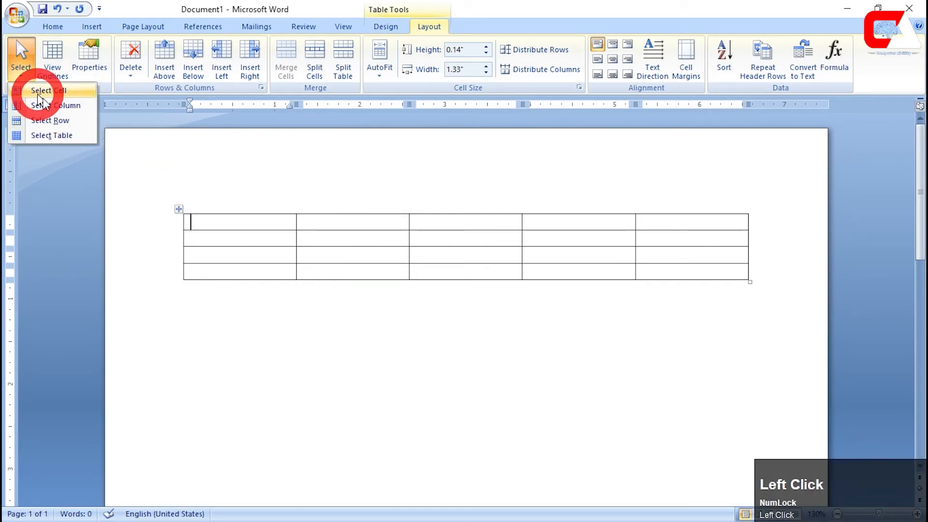
pyautogui.click(222, 232)
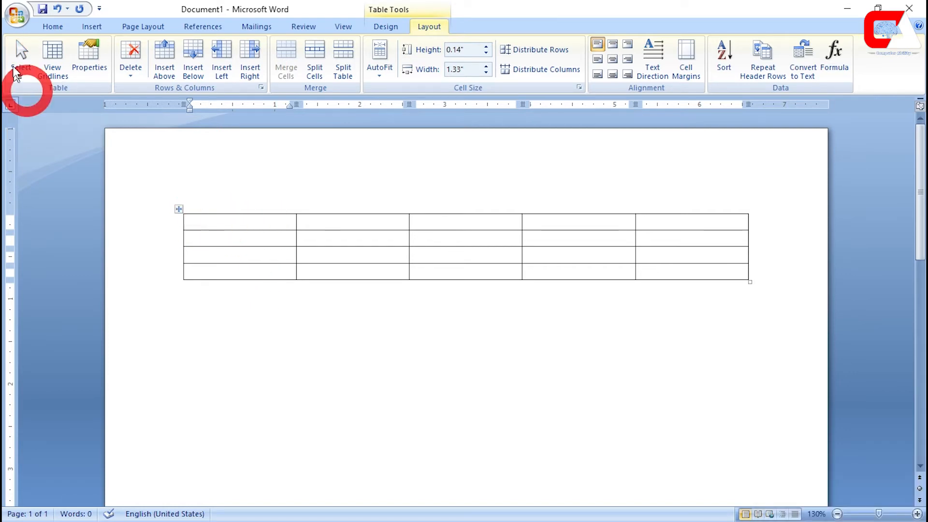
pyautogui.click(21, 73)
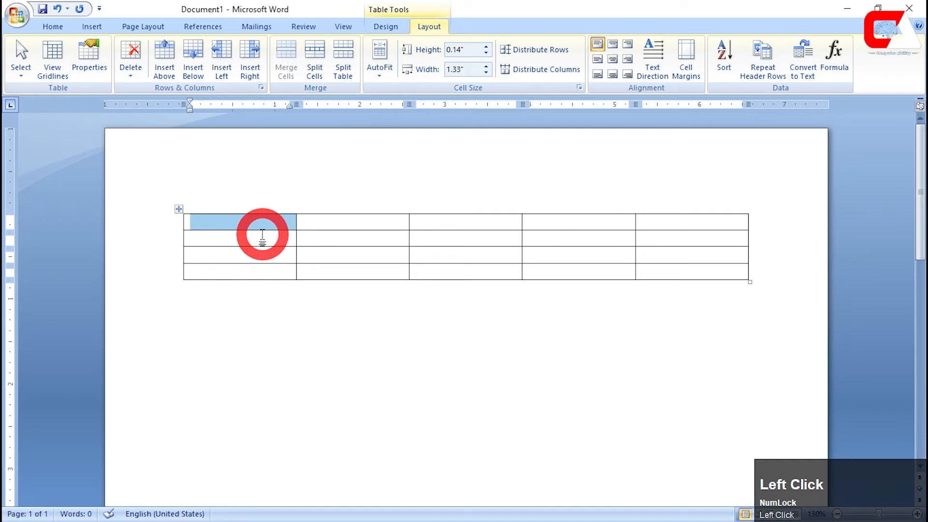
# Step: Place the cursor in the first column and select that entire column with the Select Column command
pyautogui.click(244, 239)
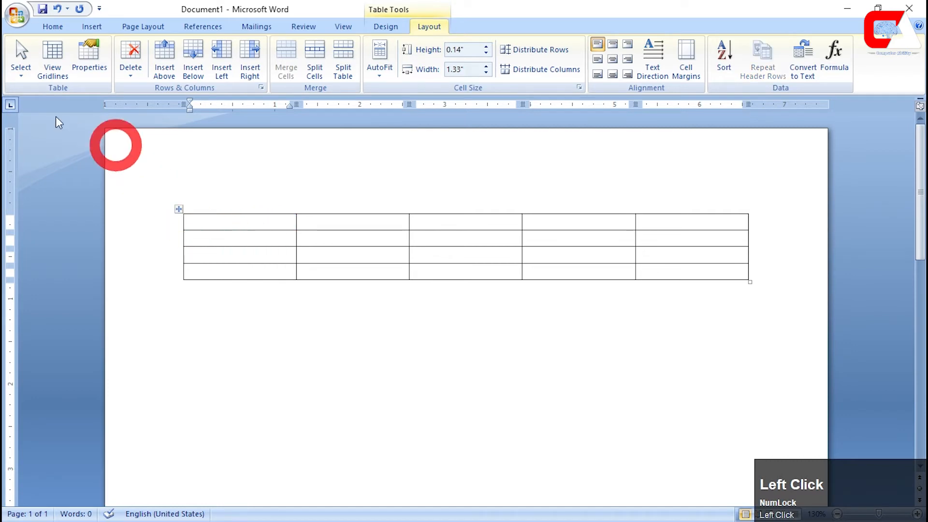
pyautogui.click(22, 78)
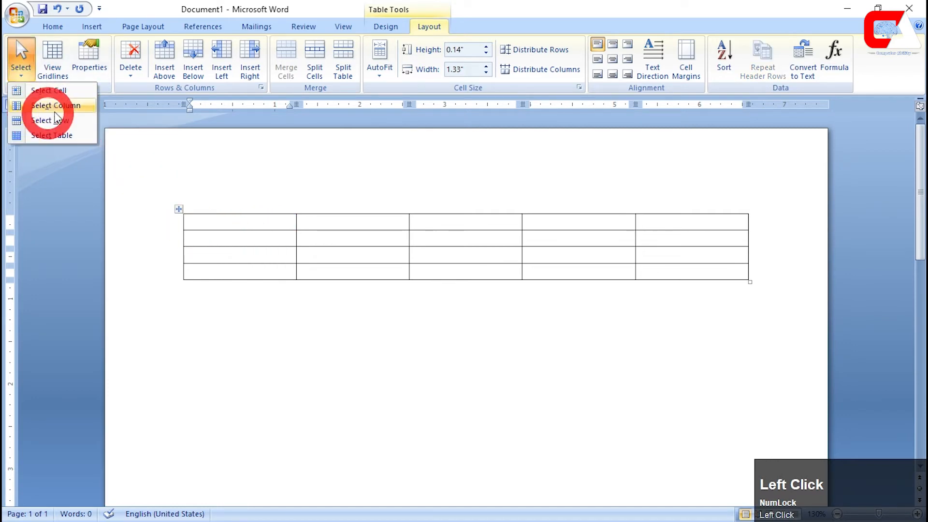
pyautogui.click(224, 223)
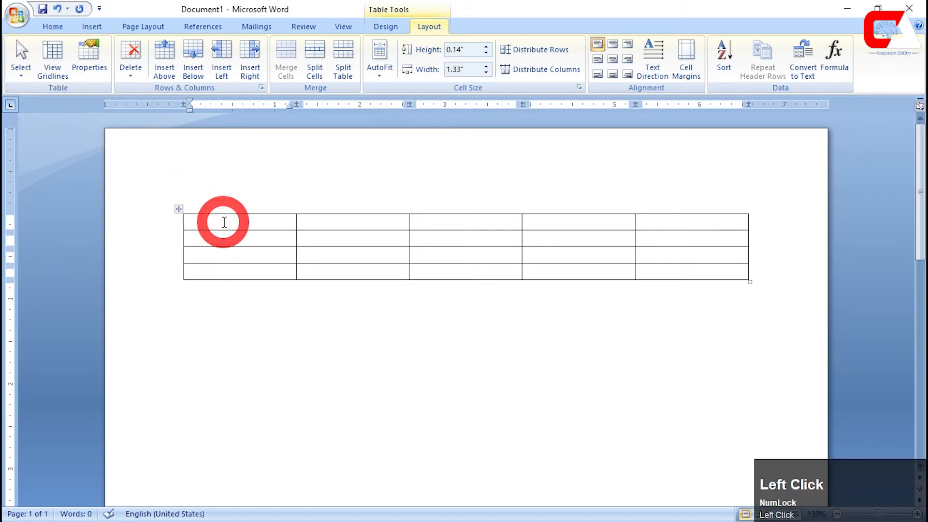
pyautogui.click(21, 72)
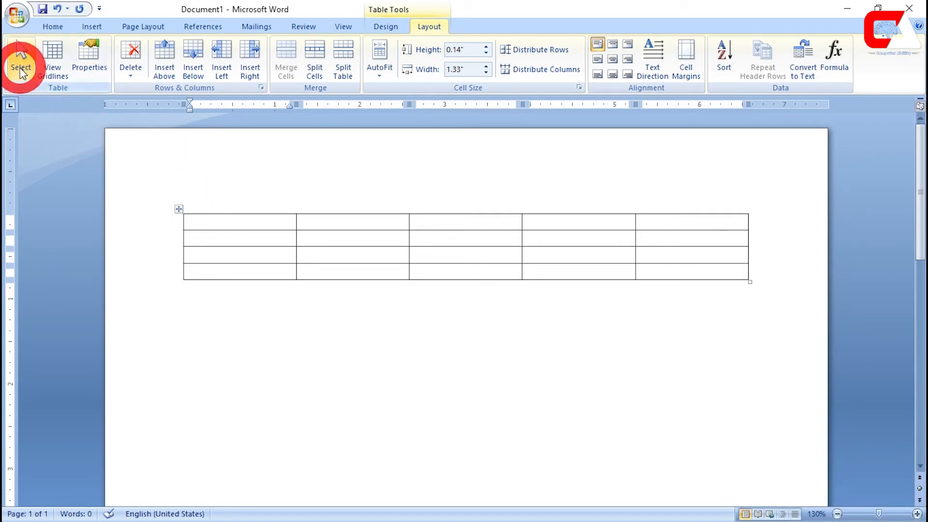
pyautogui.click(21, 72)
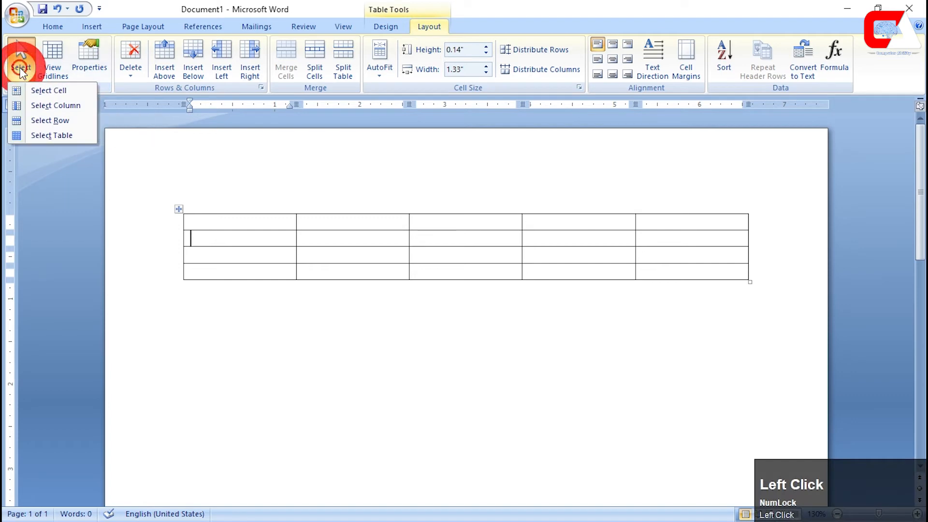
pyautogui.click(56, 109)
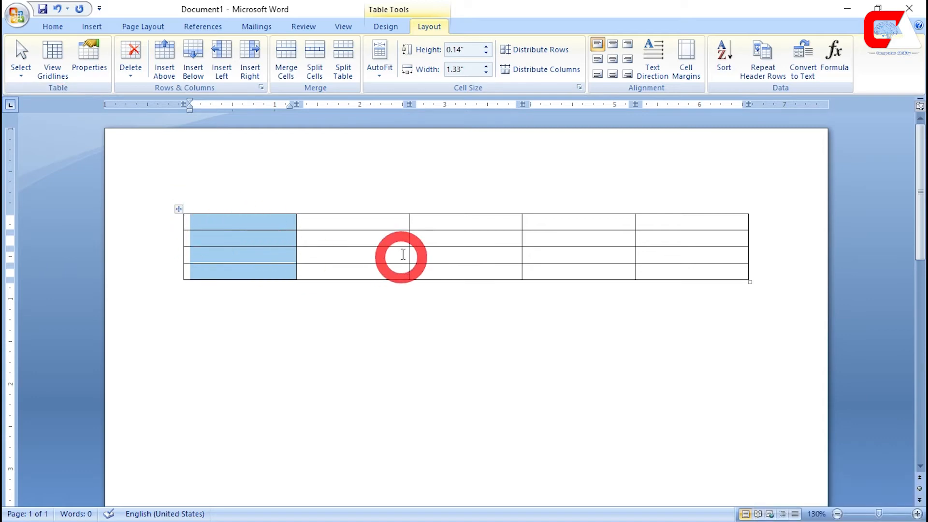
# Step: Place the cursor in the third column and select that entire column with the Select Column command
pyautogui.click(435, 237)
pyautogui.click(21, 72)
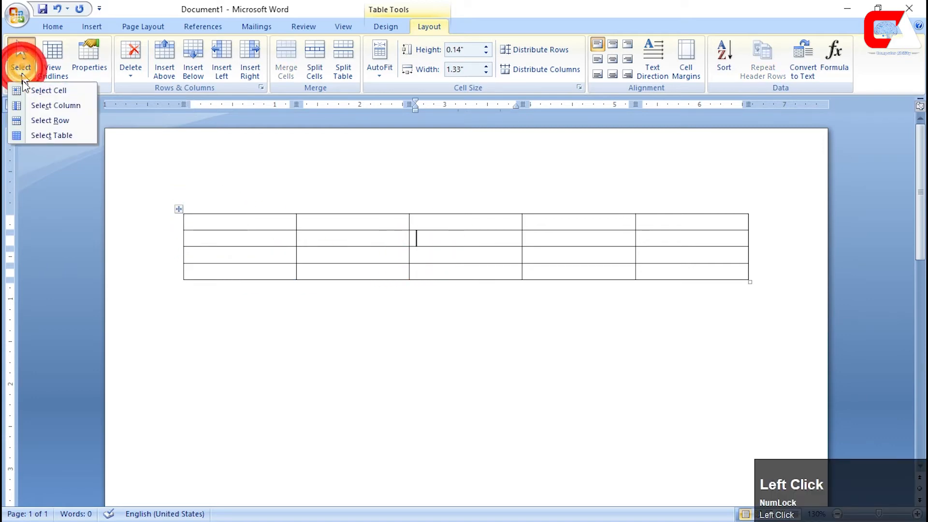
pyautogui.click(48, 110)
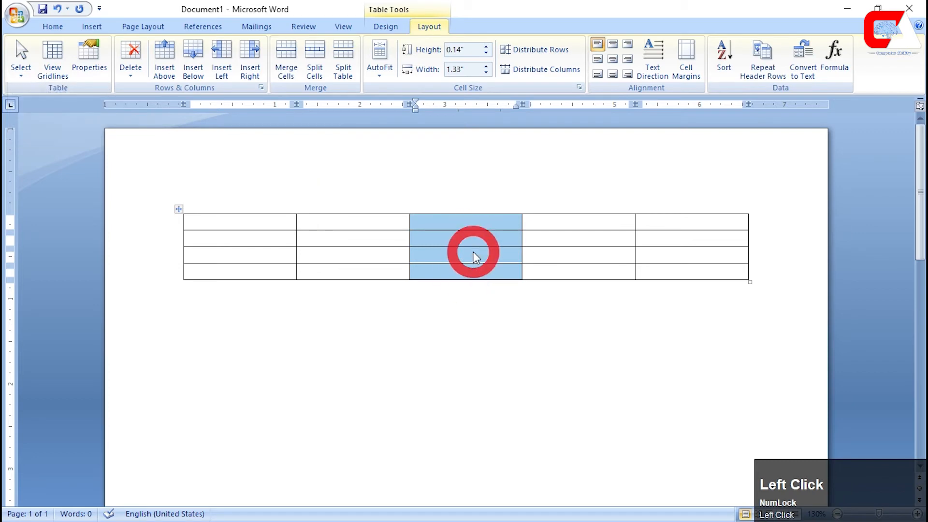
# Step: Place the cursor in the second row and select that entire row with the Select Row command
pyautogui.click(337, 232)
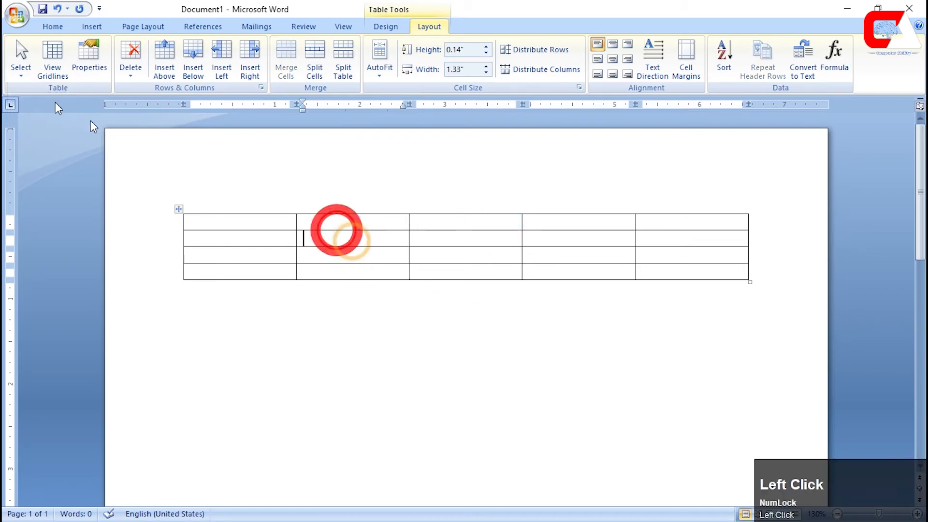
pyautogui.click(29, 76)
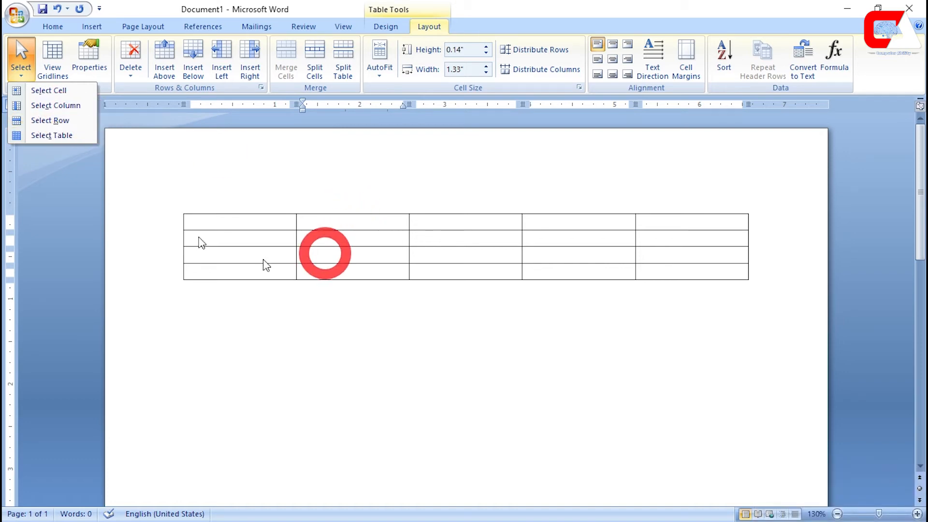
pyautogui.click(78, 120)
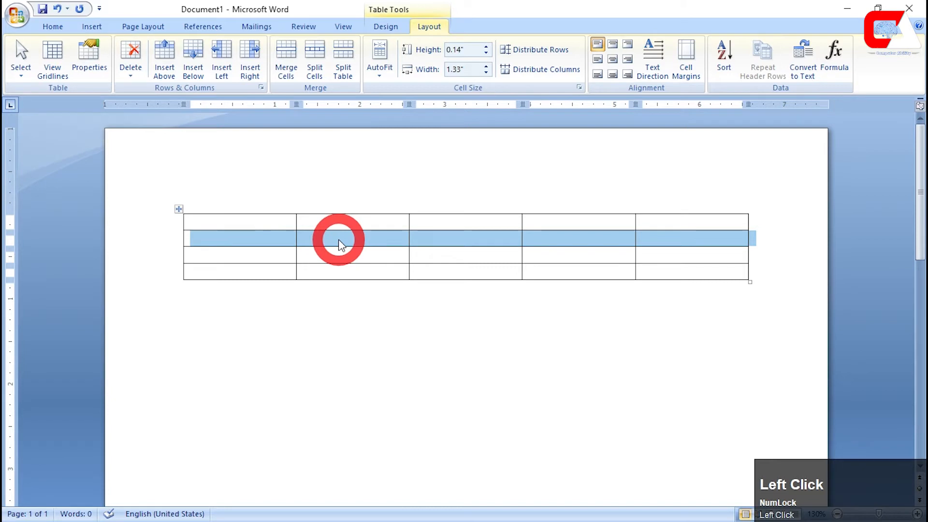
pyautogui.click(25, 71)
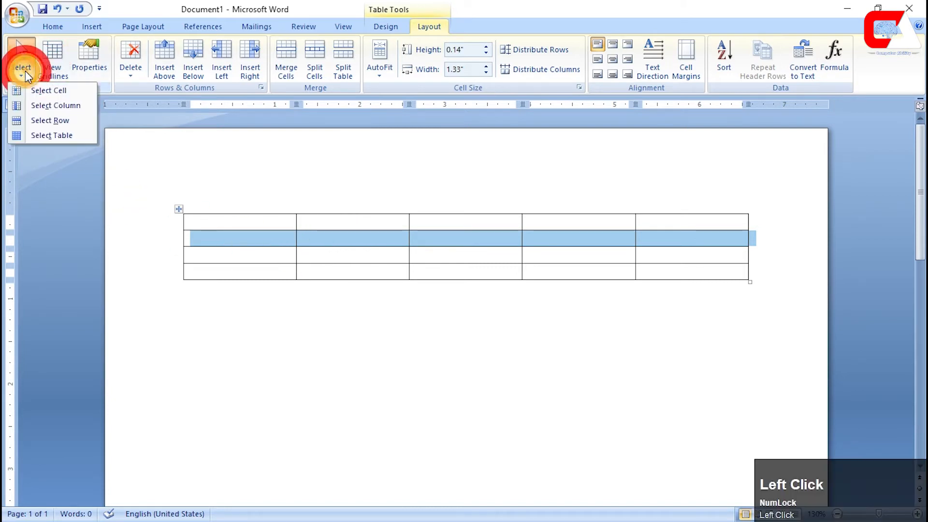
pyautogui.click(251, 262)
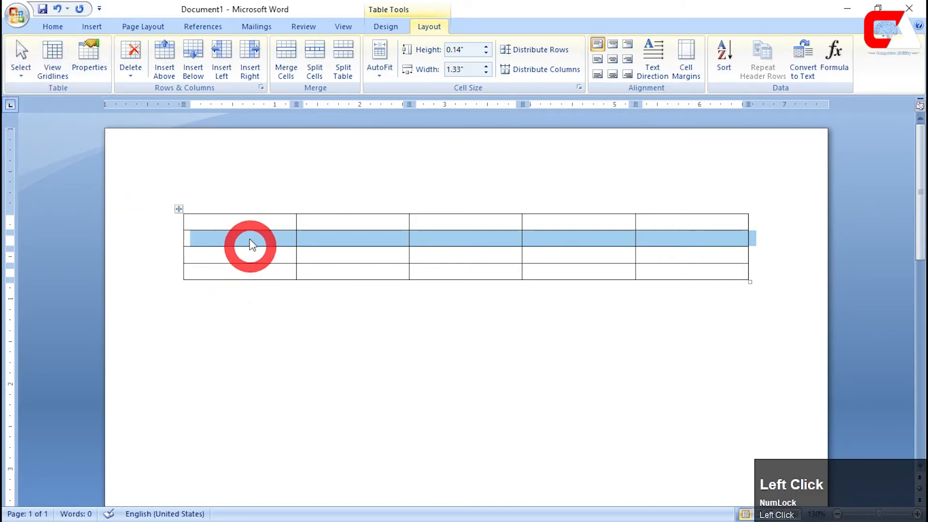
# Step: Select the table's first column manually by sweeping down its cells, and return the cursor to the first cell
pyautogui.click(208, 222)
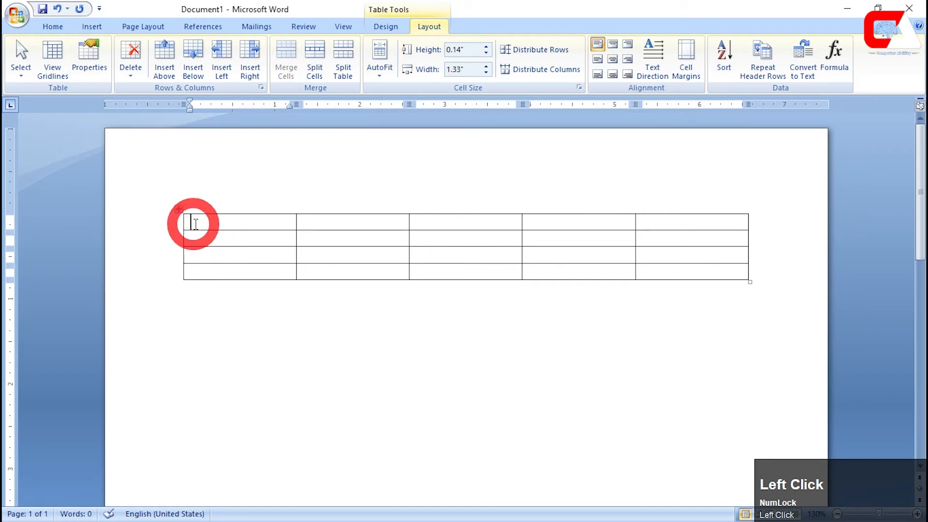
pyautogui.moveTo(197, 223); pyautogui.dragTo(209, 273)
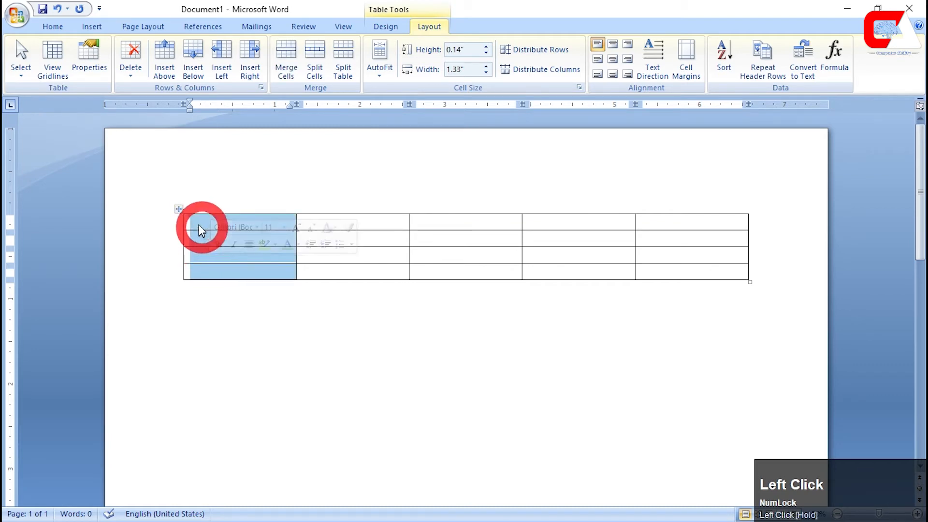
pyautogui.click(195, 224)
pyautogui.moveTo(193, 223); pyautogui.dragTo(209, 262)
pyautogui.click(202, 221)
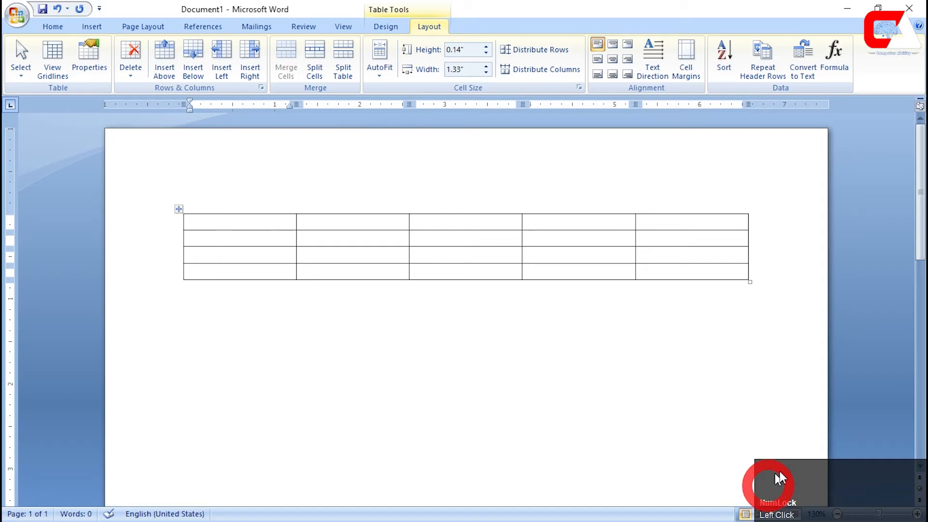
# Step: Select the table's first row manually by sweeping across its cells
pyautogui.click(199, 216)
pyautogui.moveTo(198, 216); pyautogui.dragTo(701, 220)
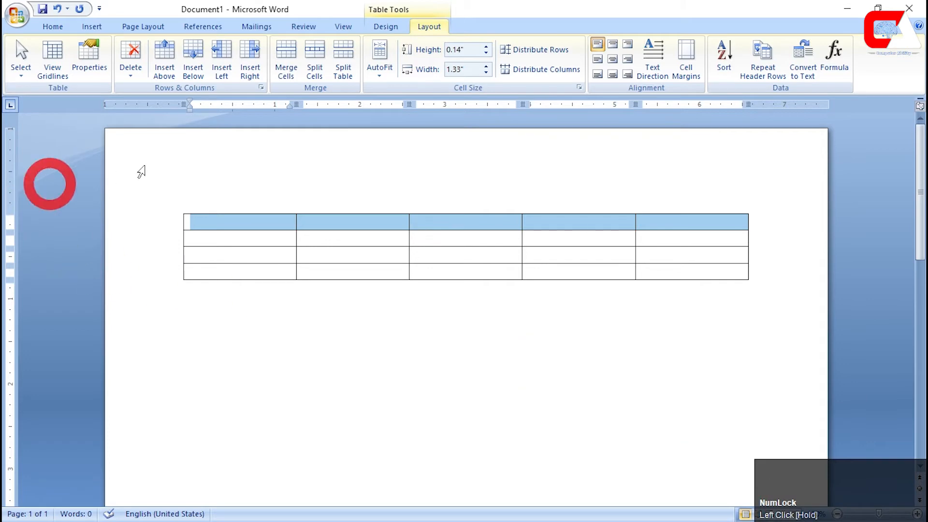
# Step: Select the whole table with the Select Table command, and return the cursor to the first cell
pyautogui.click(264, 242)
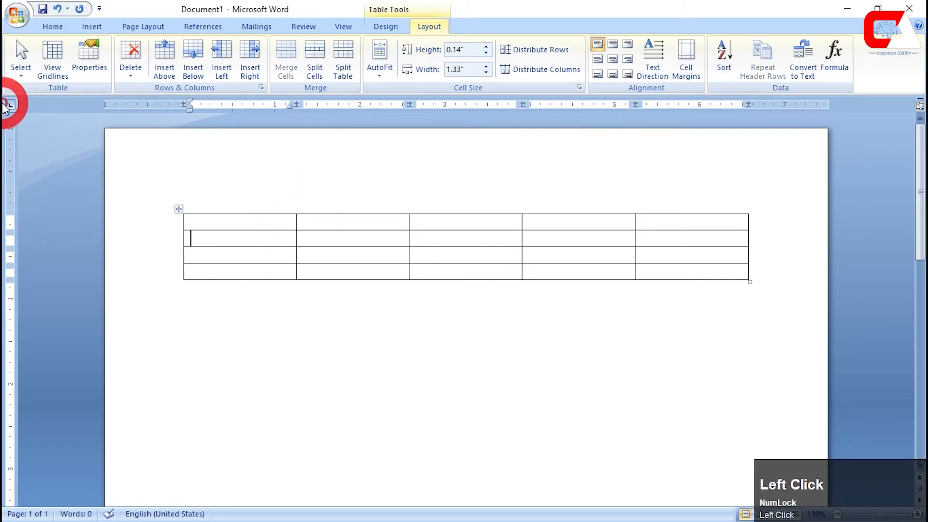
pyautogui.click(19, 80)
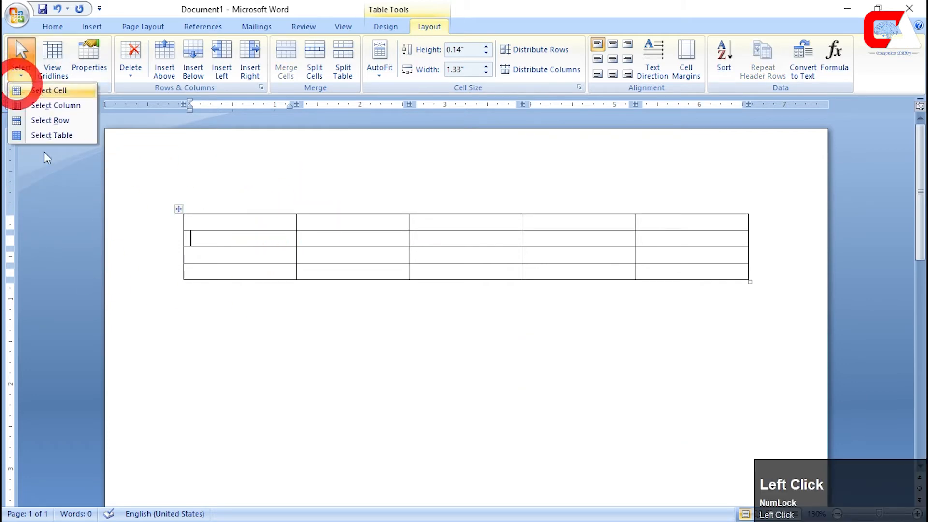
pyautogui.click(69, 132)
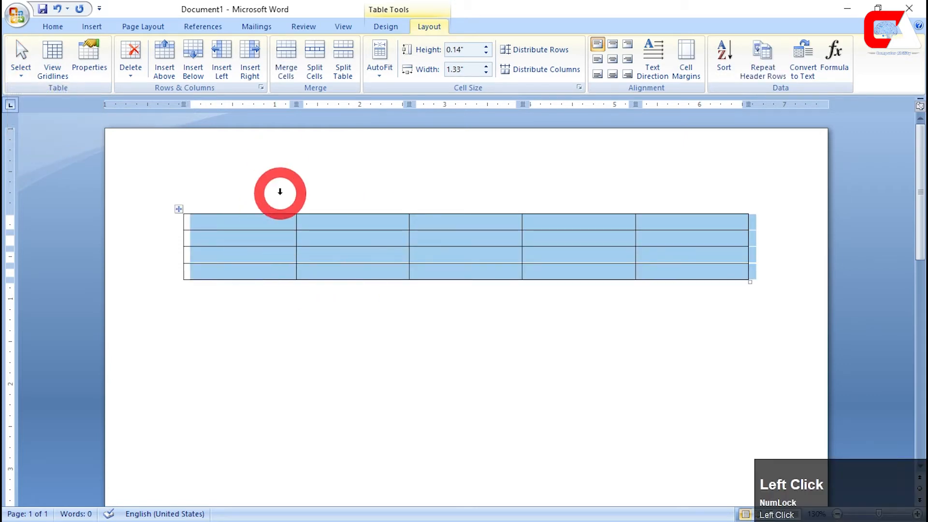
pyautogui.click(227, 219)
pyautogui.click(181, 213)
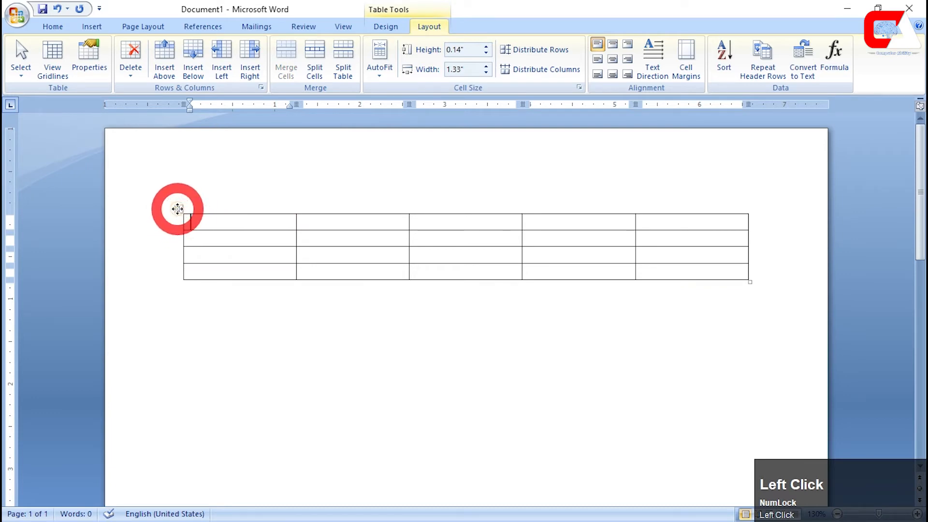
pyautogui.click(197, 221)
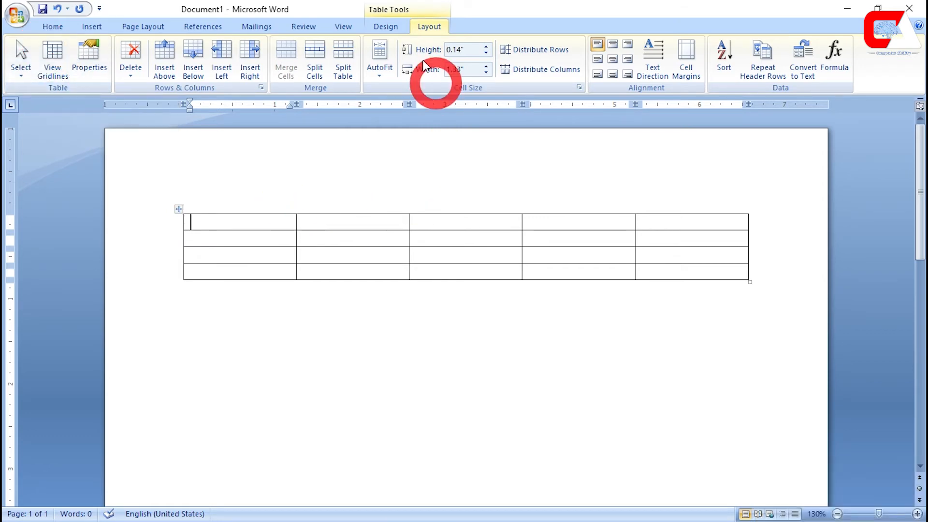
# Step: Apply the purple banded table style without vertical borders to the table
pyautogui.click(396, 38)
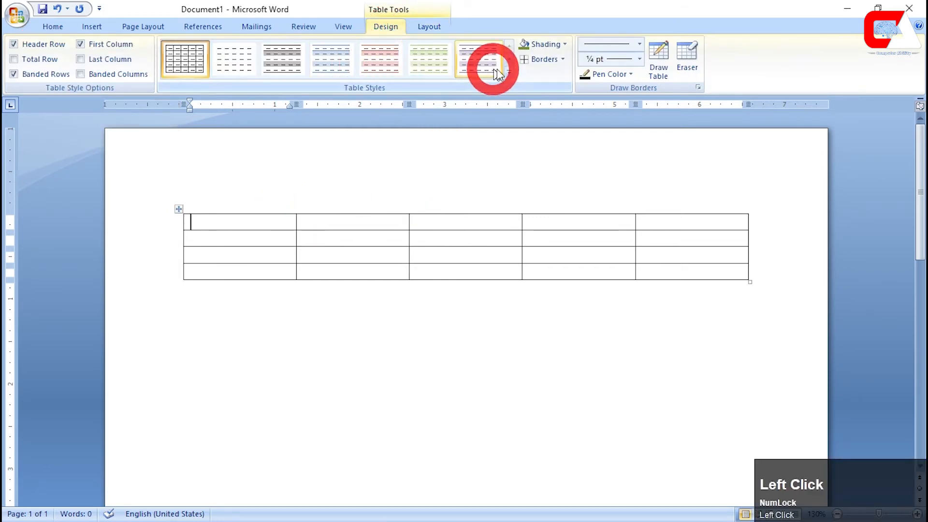
pyautogui.click(503, 74)
pyautogui.click(484, 65)
pyautogui.click(393, 320)
pyautogui.click(335, 255)
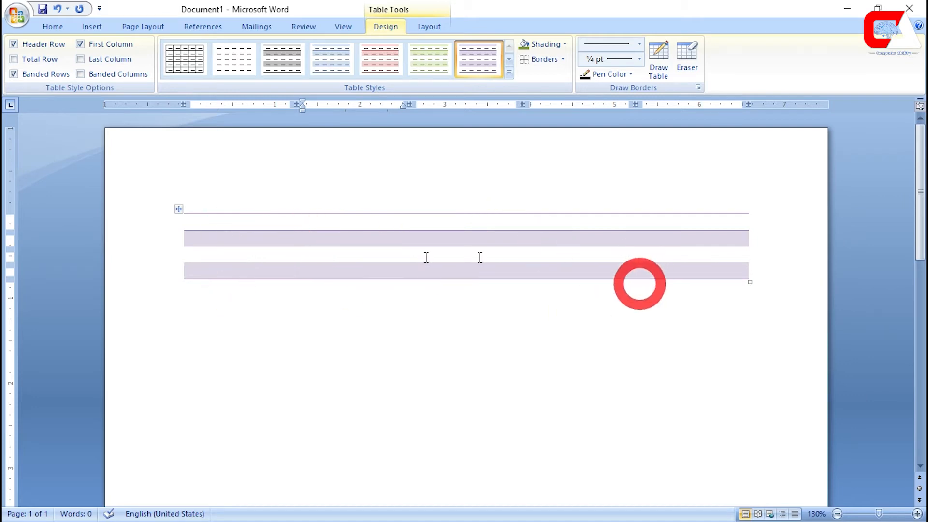
# Step: Show the table's gridlines and hide them again
pyautogui.click(434, 28)
pyautogui.click(55, 54)
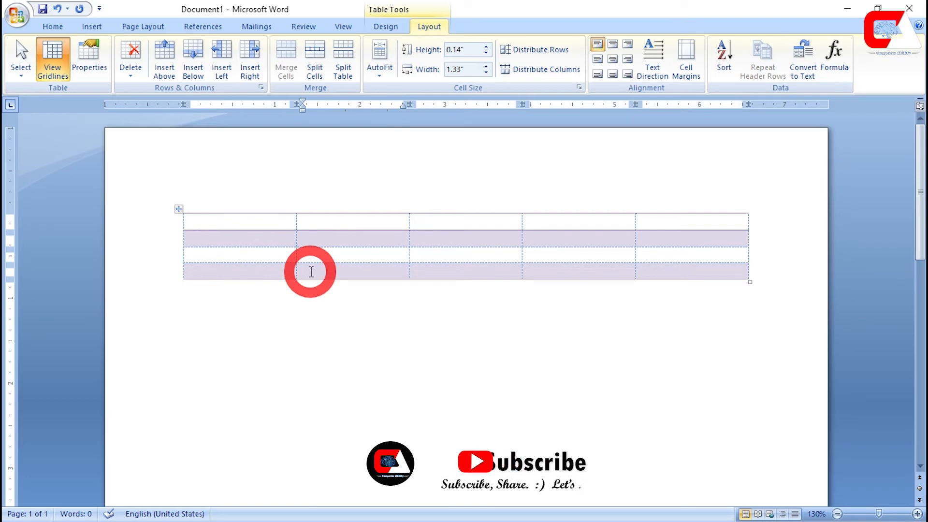
pyautogui.click(52, 73)
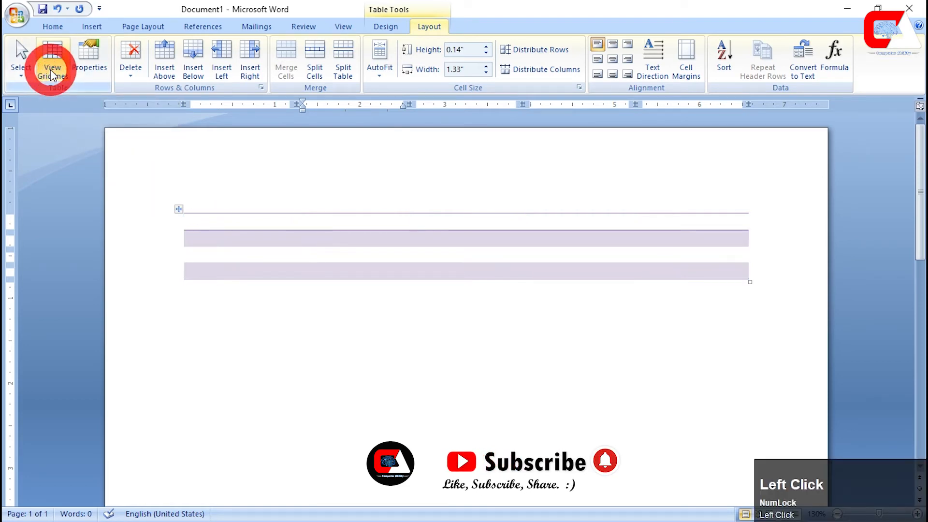
# Step: Review the size, alignment and text wrapping options in Table Properties, and close the dialog without changes
pyautogui.click(183, 73)
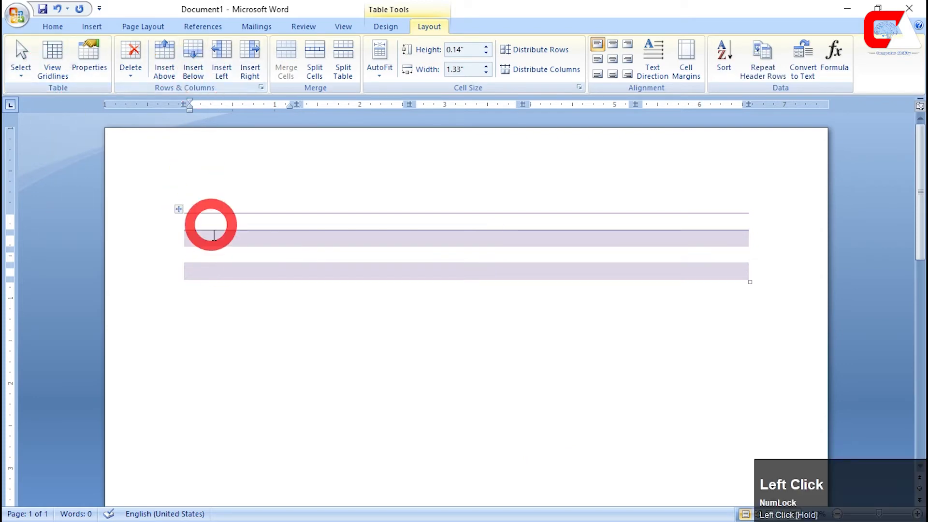
pyautogui.click(94, 71)
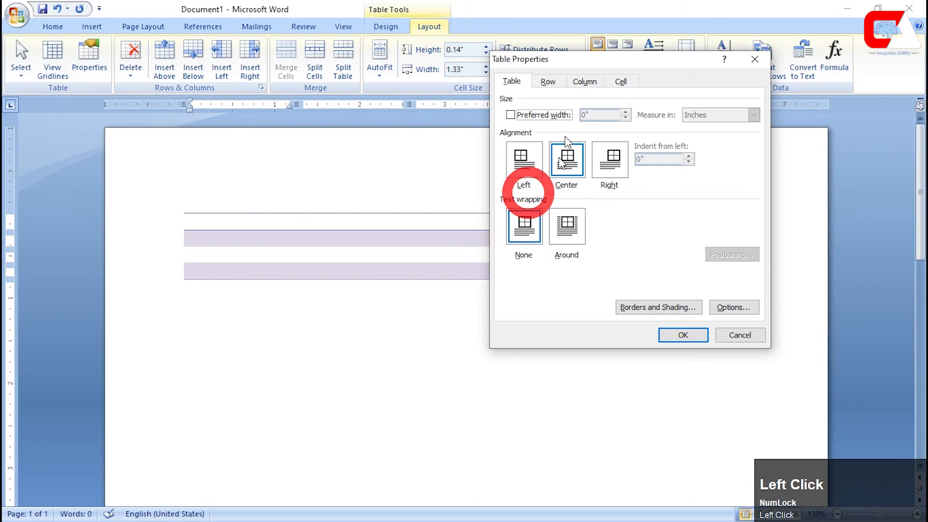
pyautogui.moveTo(543, 59); pyautogui.dragTo(578, 116)
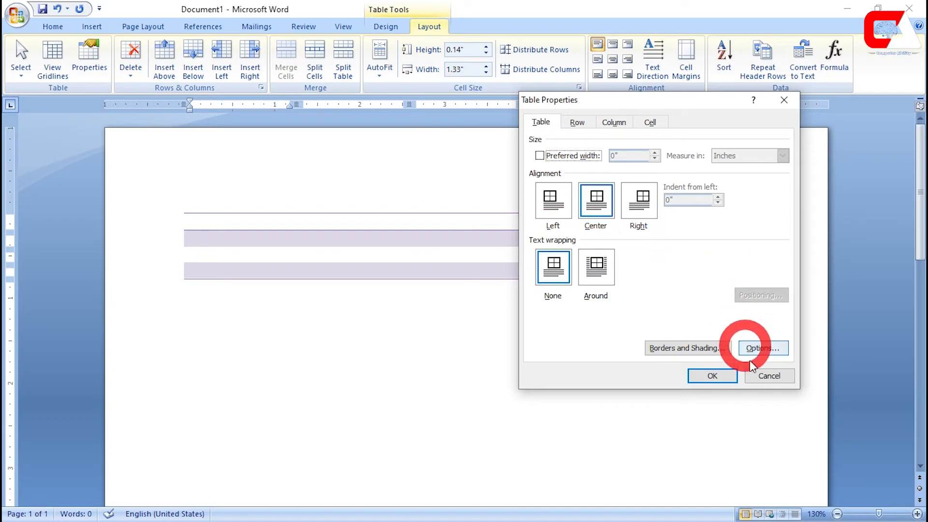
pyautogui.click(758, 371)
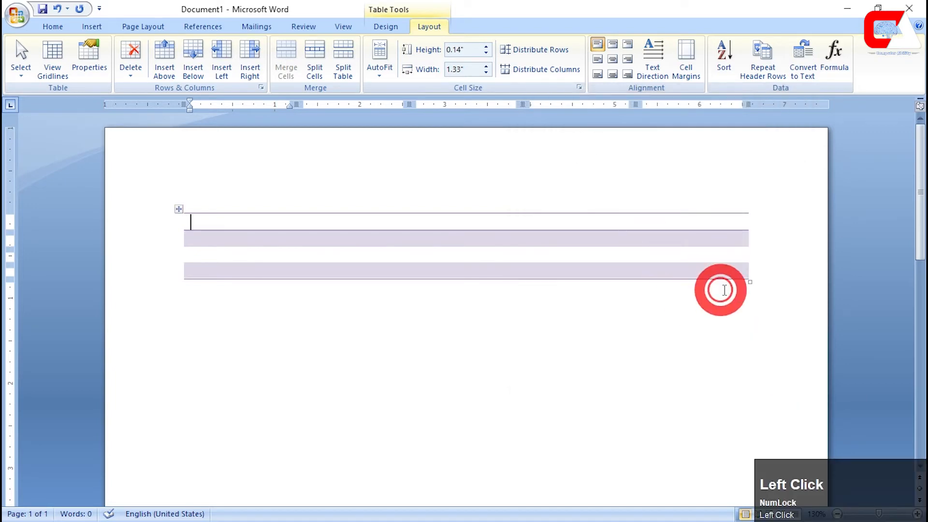
# Step: Shrink the table to cells about 0.52" wide and 0.21" high, and set its alignment to Right
pyautogui.moveTo(749, 282); pyautogui.dragTo(577, 290)
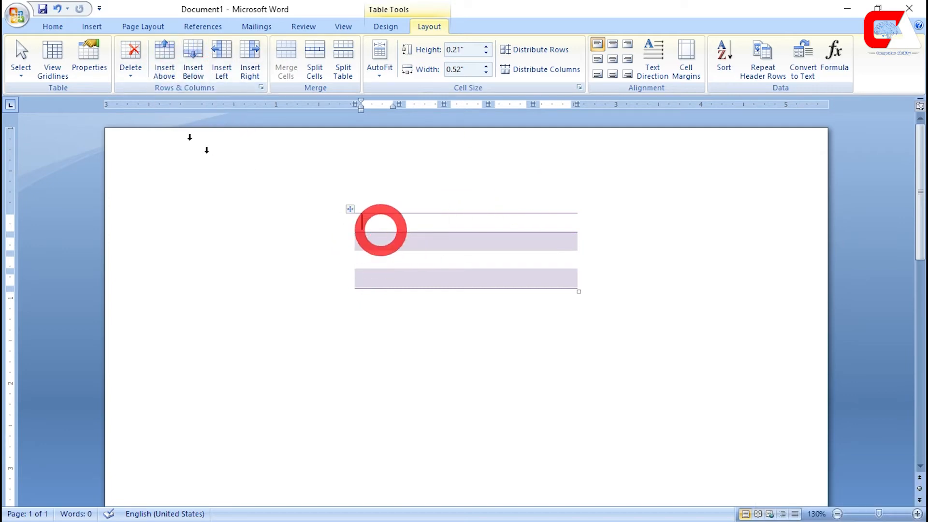
pyautogui.click(90, 59)
pyautogui.click(500, 238)
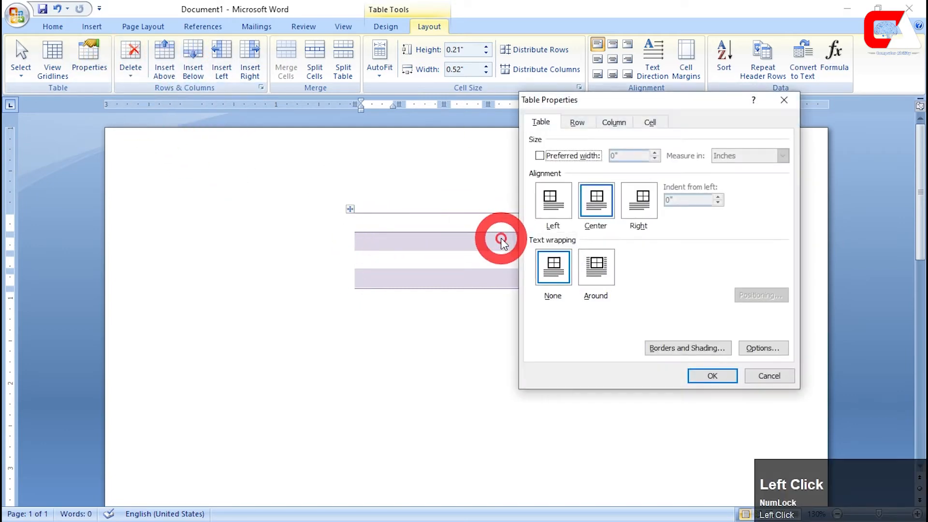
pyautogui.click(637, 201)
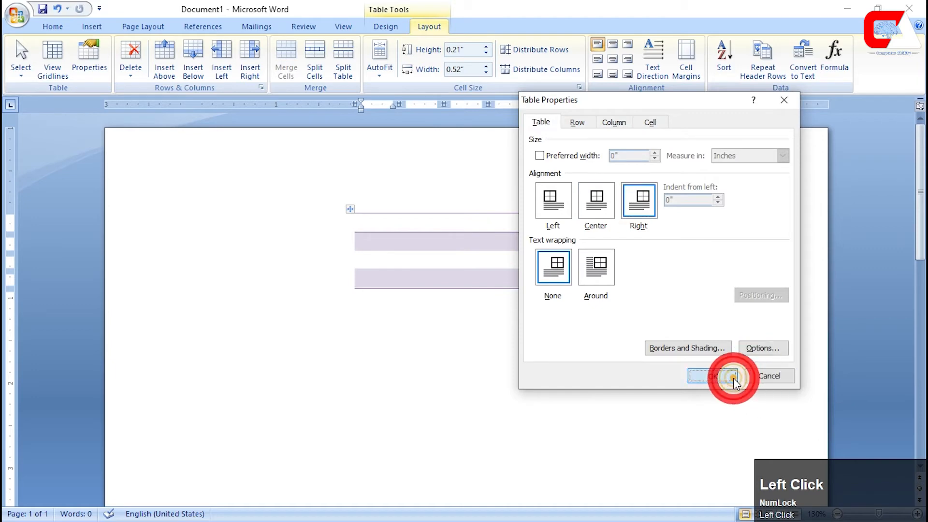
pyautogui.click(732, 377)
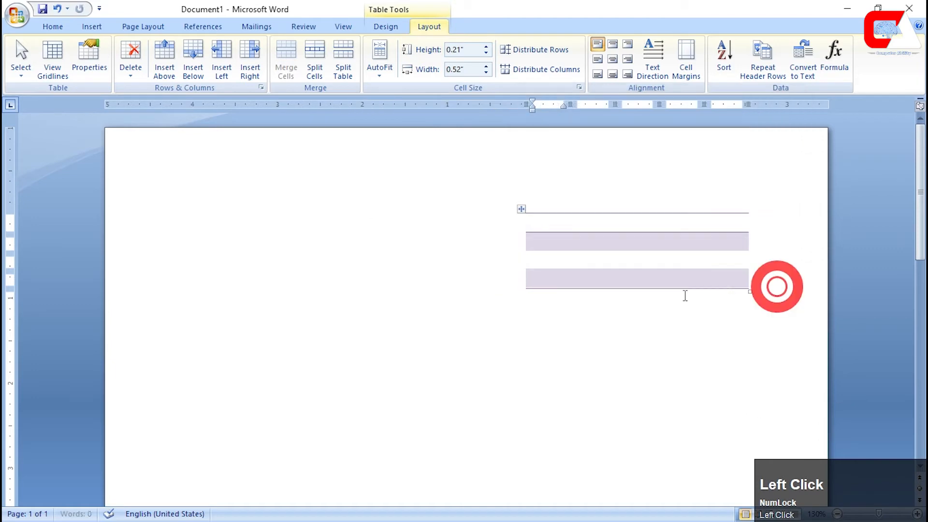
# Step: Look at the text wrapping options in Table Properties, and cancel back to the table's first cell
pyautogui.click(90, 65)
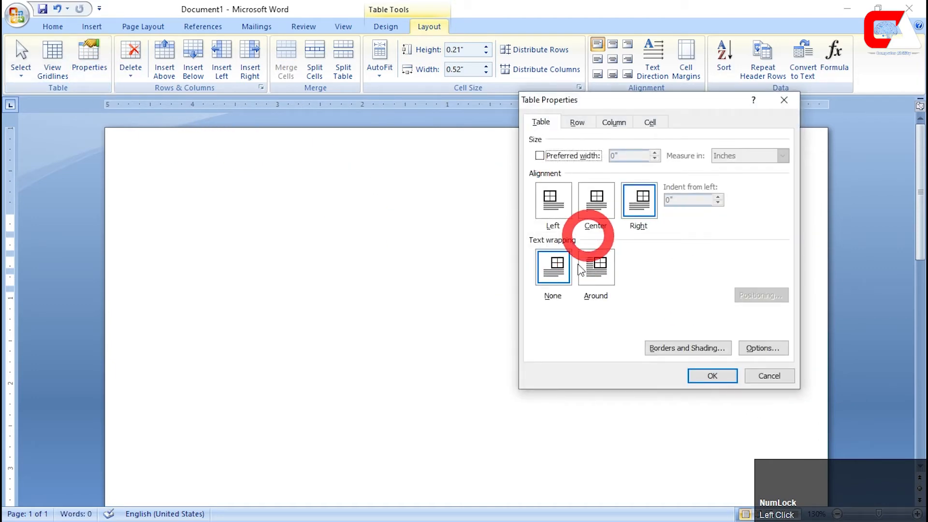
pyautogui.click(765, 378)
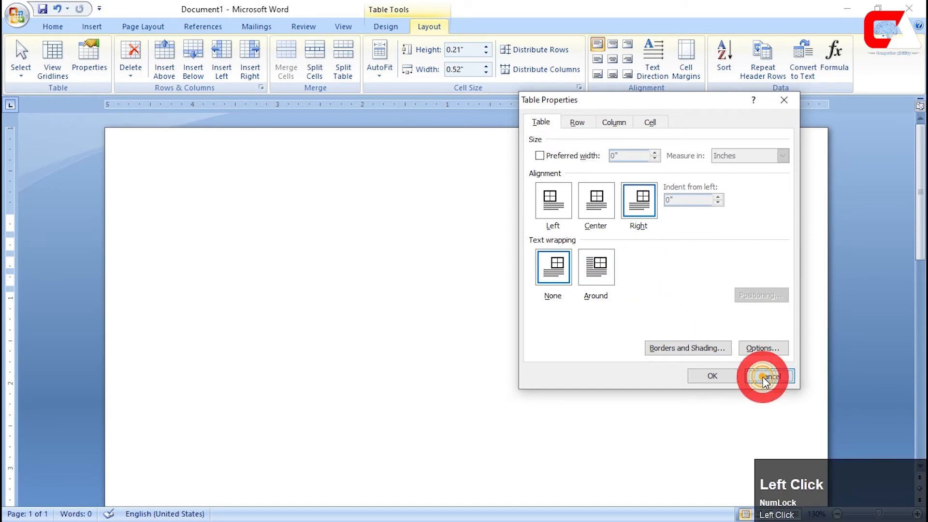
pyautogui.click(531, 207)
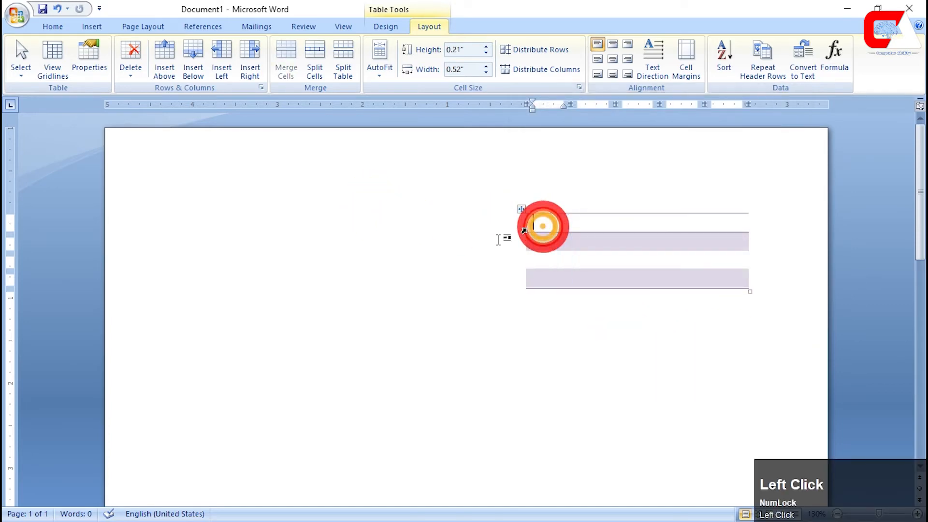
# Step: Generate sample paragraphs below the table with the =rand function
pyautogui.click(438, 330)
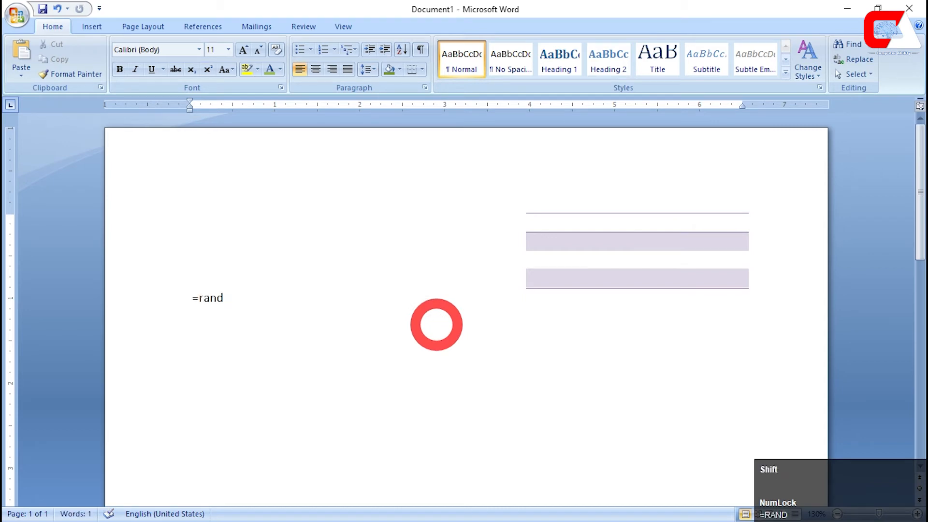
pyautogui.press('Return')
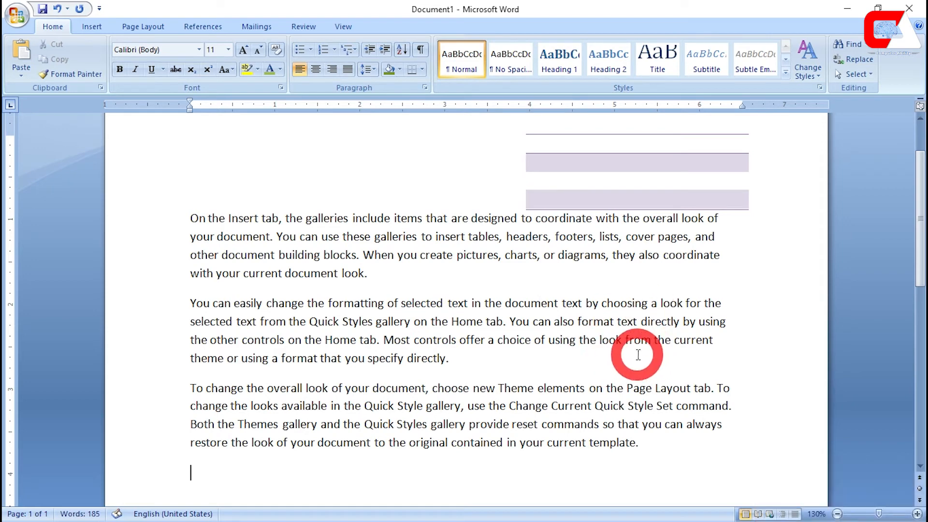
# Step: Move the table down into the second sample paragraph, at the paragraph's right side
pyautogui.click(521, 129)
pyautogui.click(528, 324)
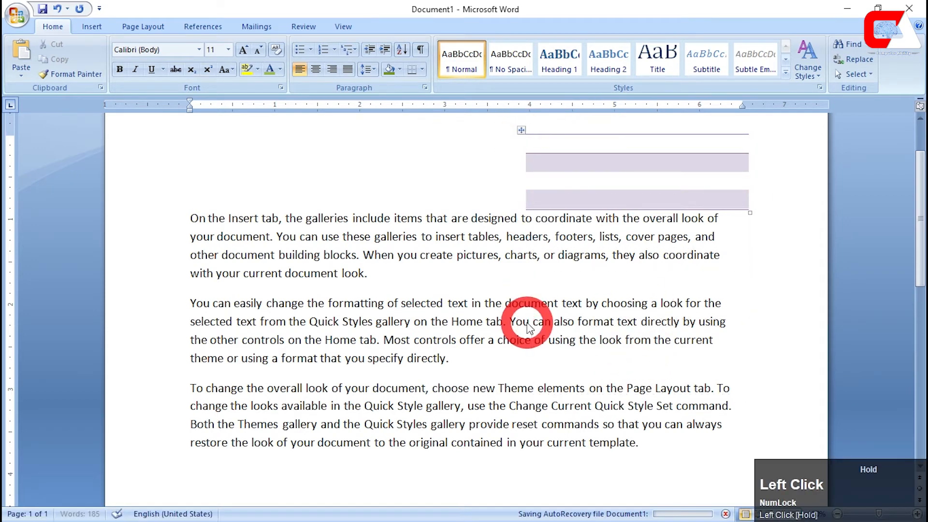
pyautogui.moveTo(530, 327); pyautogui.dragTo(534, 331)
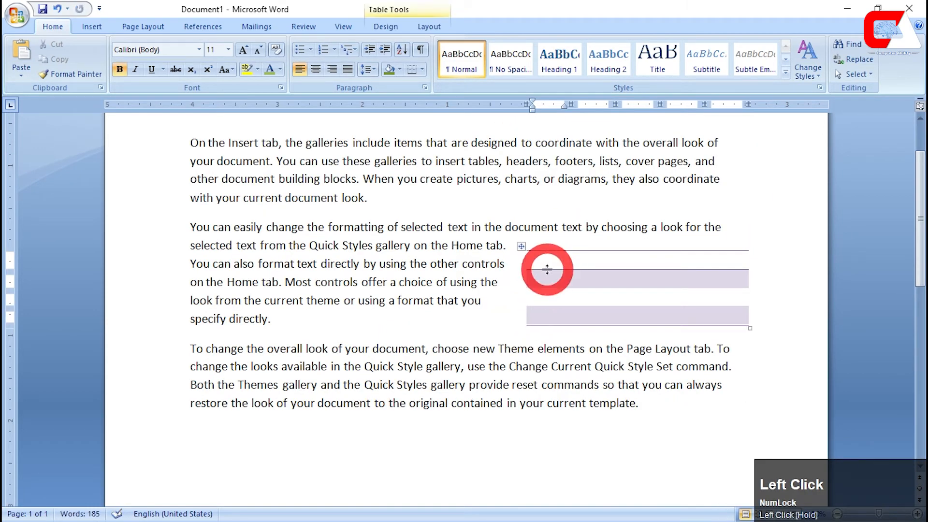
# Step: Set the table's text wrapping to None in Table Properties
pyautogui.click(438, 29)
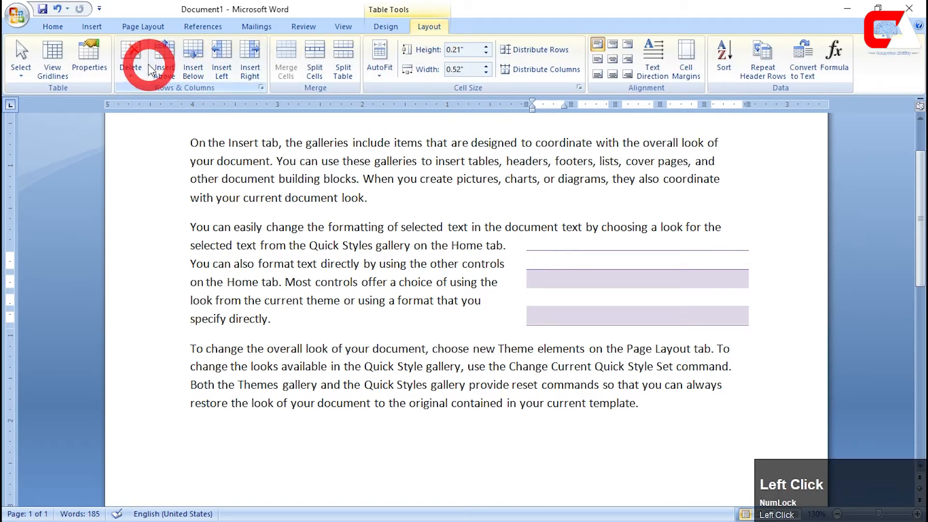
pyautogui.click(81, 67)
pyautogui.click(596, 271)
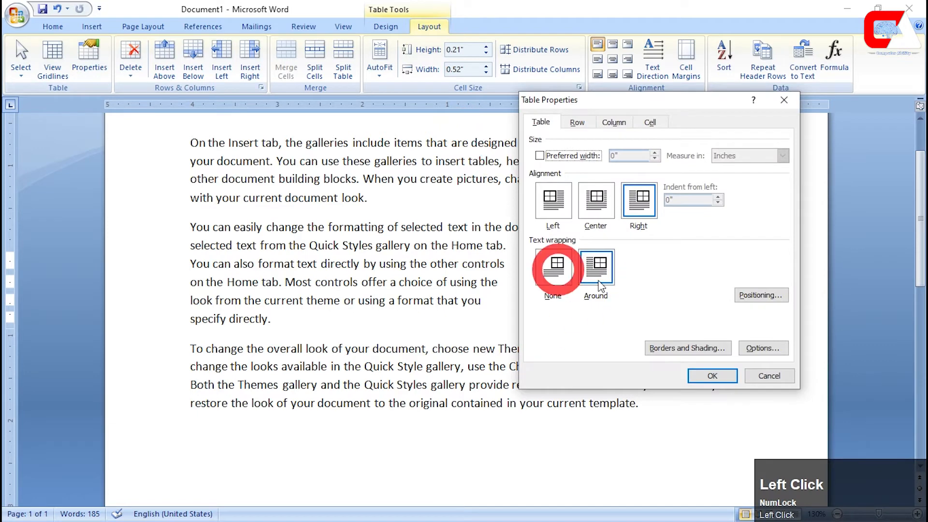
pyautogui.click(563, 280)
pyautogui.click(710, 376)
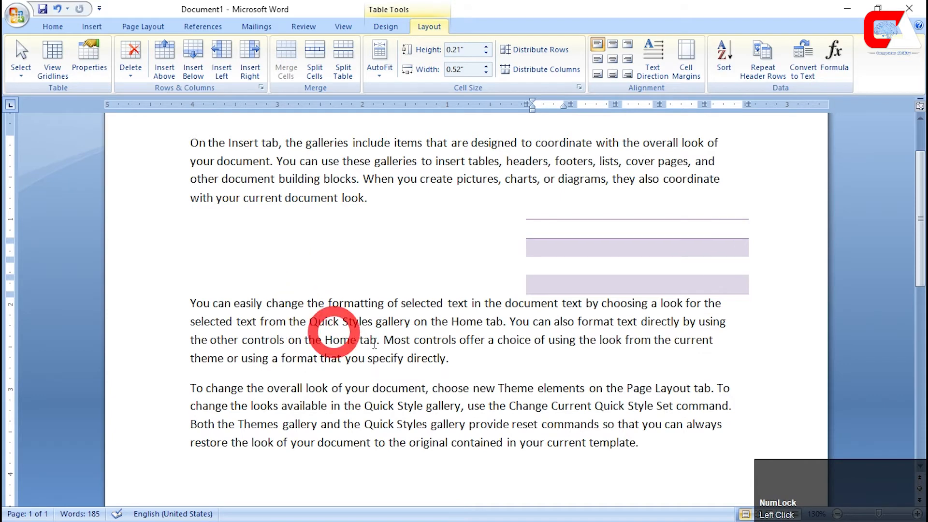
# Step: Set the table's text wrapping to Around in Table Properties
pyautogui.click(89, 57)
pyautogui.click(587, 283)
pyautogui.click(711, 376)
pyautogui.click(607, 251)
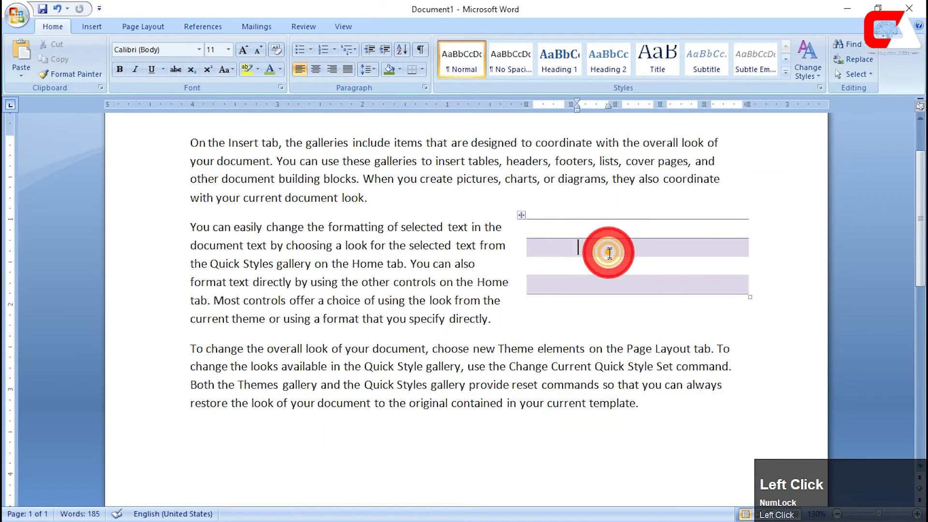
pyautogui.click(98, 57)
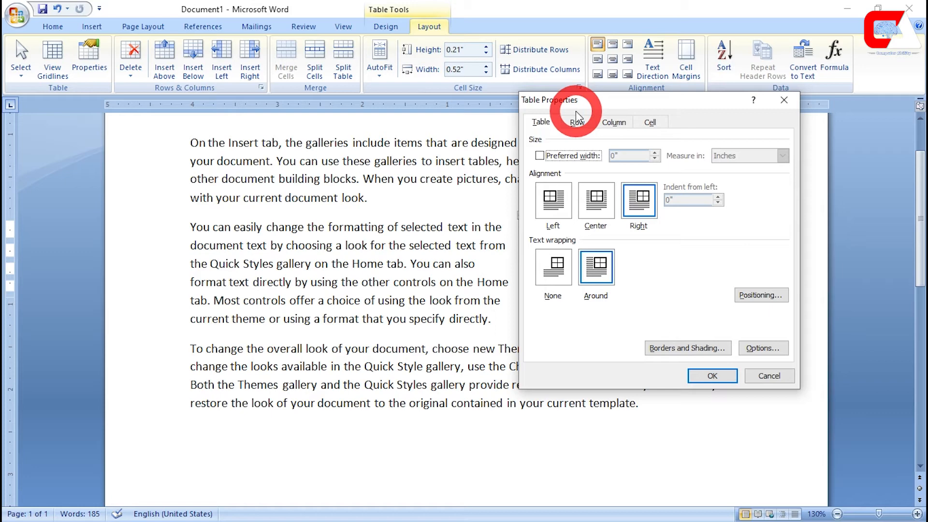
pyautogui.moveTo(580, 101); pyautogui.dragTo(514, 84)
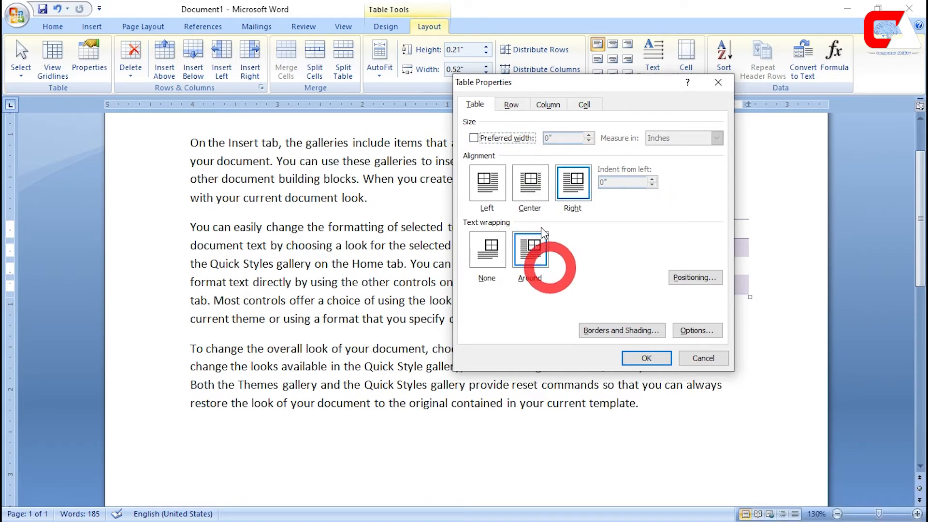
pyautogui.moveTo(568, 83); pyautogui.dragTo(342, 59)
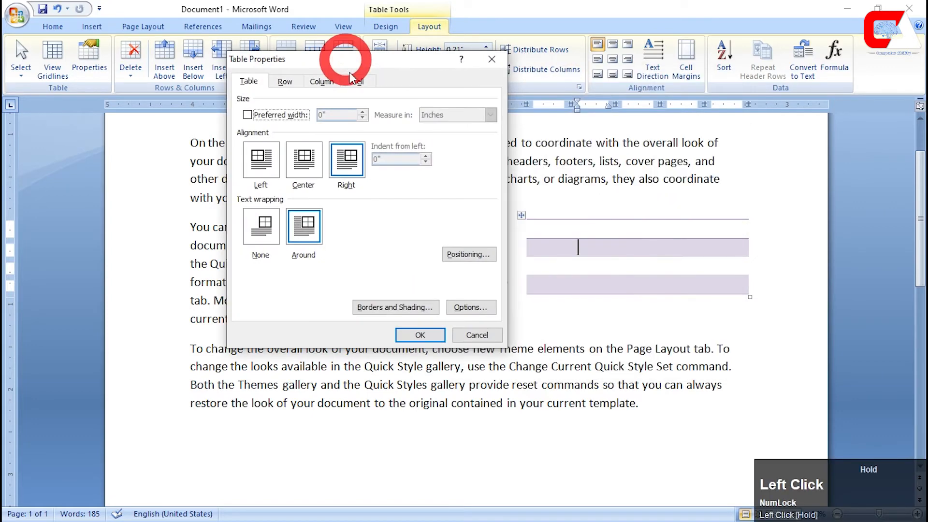
pyautogui.click(300, 124)
pyautogui.click(501, 67)
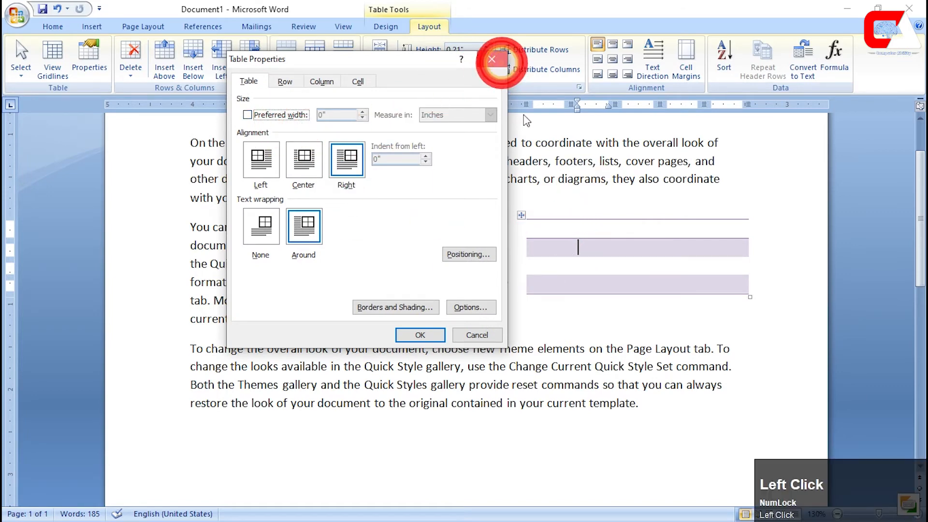
# Step: Select the entire table and set its preferred width to 2.2 inches in Table Properties
pyautogui.click(519, 217)
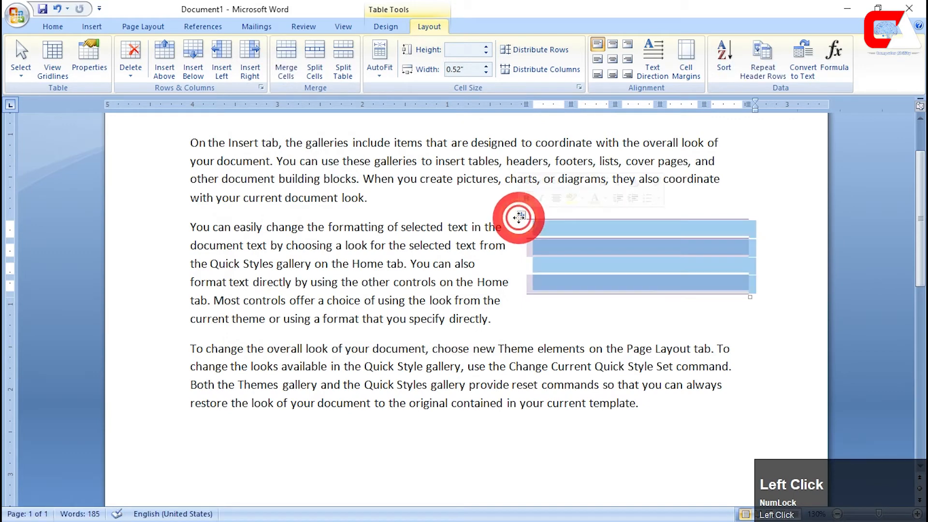
pyautogui.click(89, 61)
pyautogui.click(482, 202)
pyautogui.click(289, 116)
pyautogui.click(309, 115)
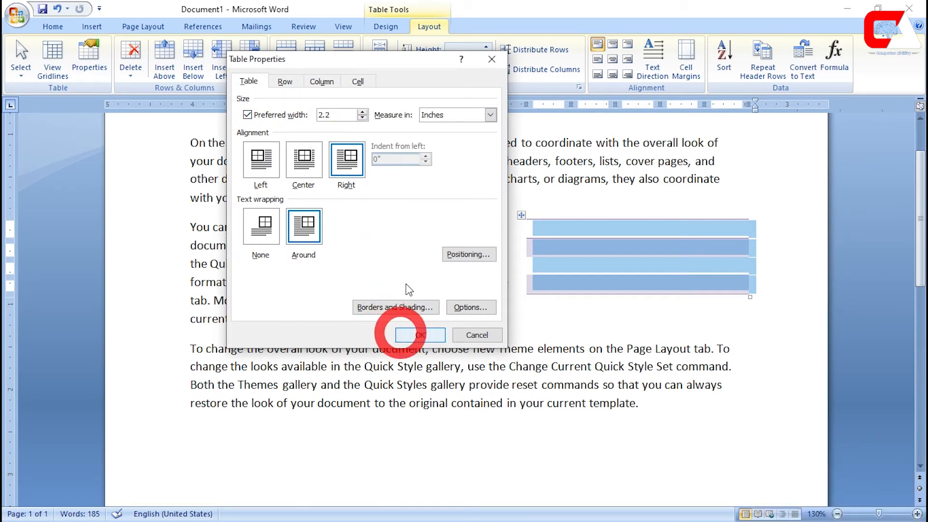
pyautogui.click(440, 114)
pyautogui.click(441, 116)
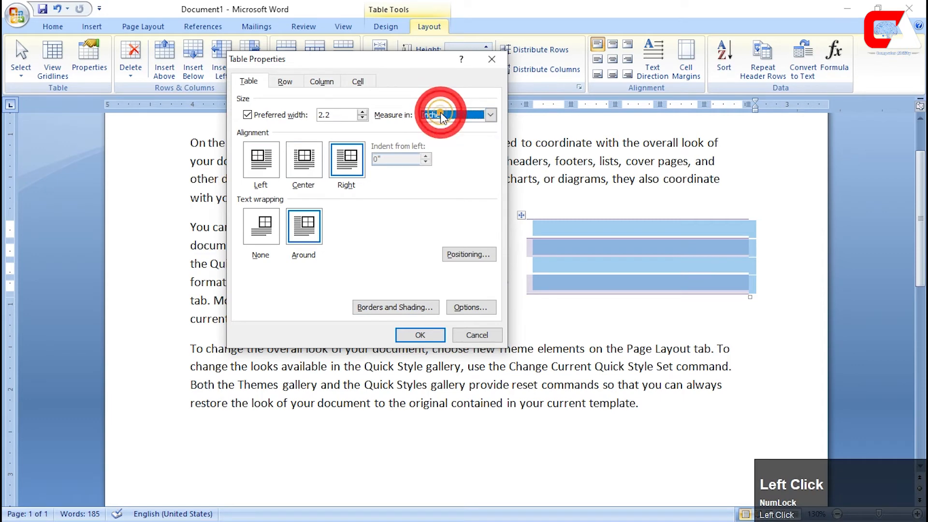
pyautogui.click(420, 334)
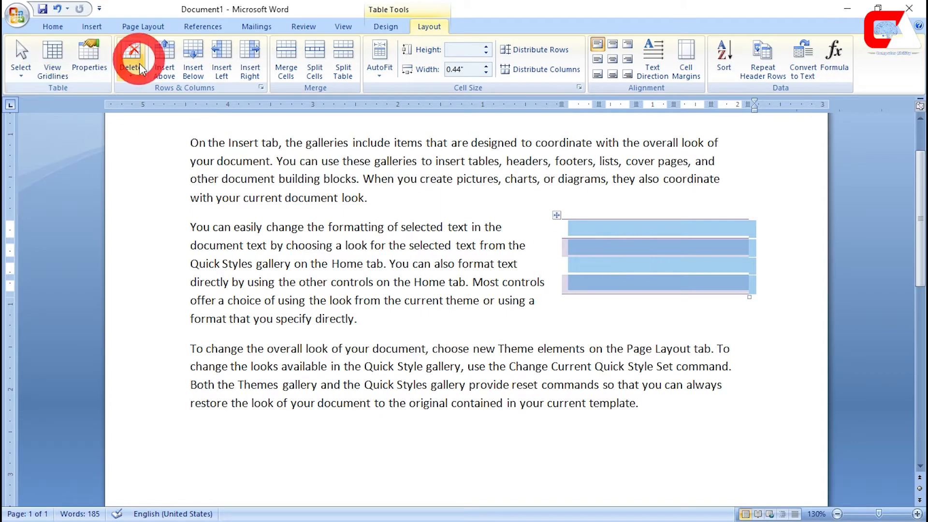
# Step: View the table's Positioning options from Table Properties, leaving them unchanged
pyautogui.click(82, 61)
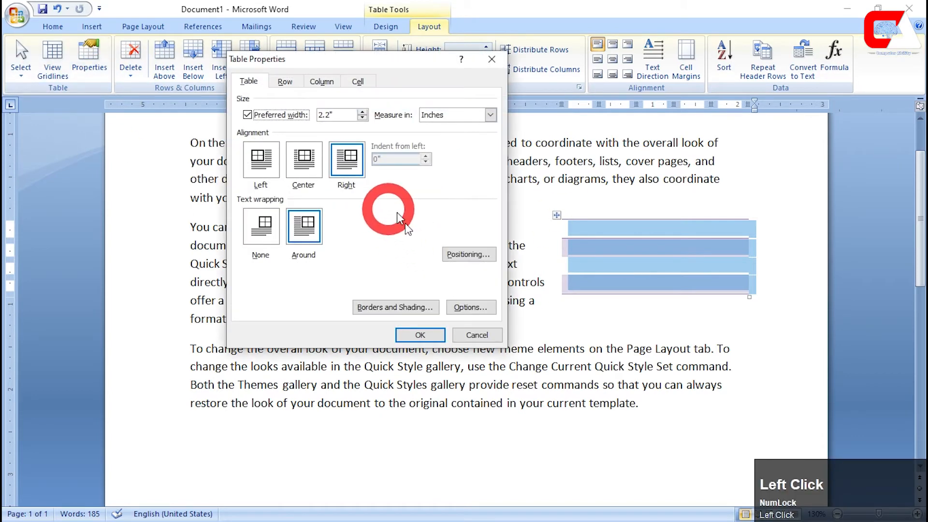
pyautogui.click(461, 254)
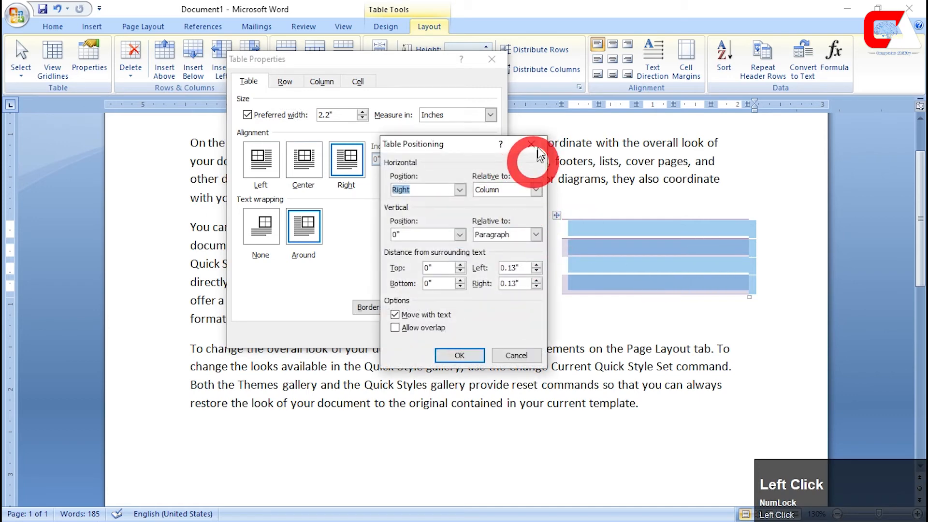
pyautogui.click(537, 148)
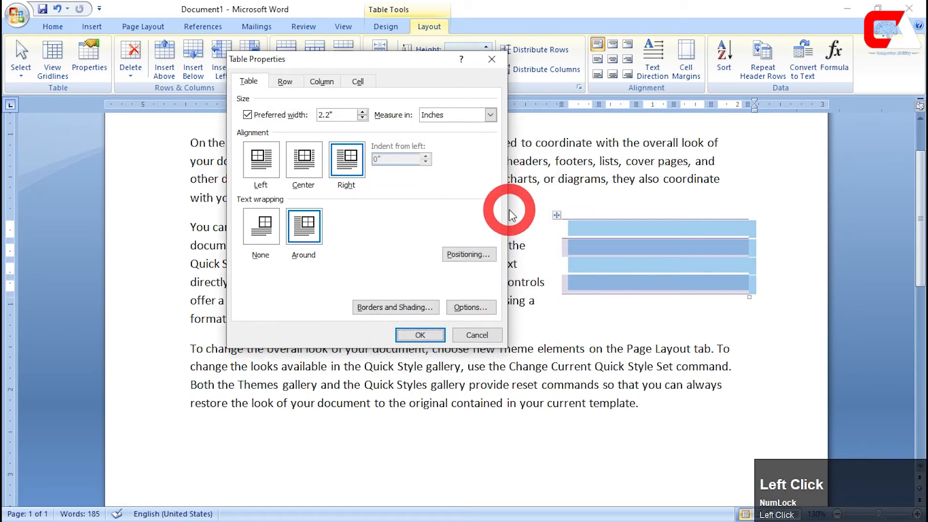
# Step: Examine the row height, column width and cell size and vertical alignment settings in Table Properties, and close it without changes
pyautogui.click(255, 183)
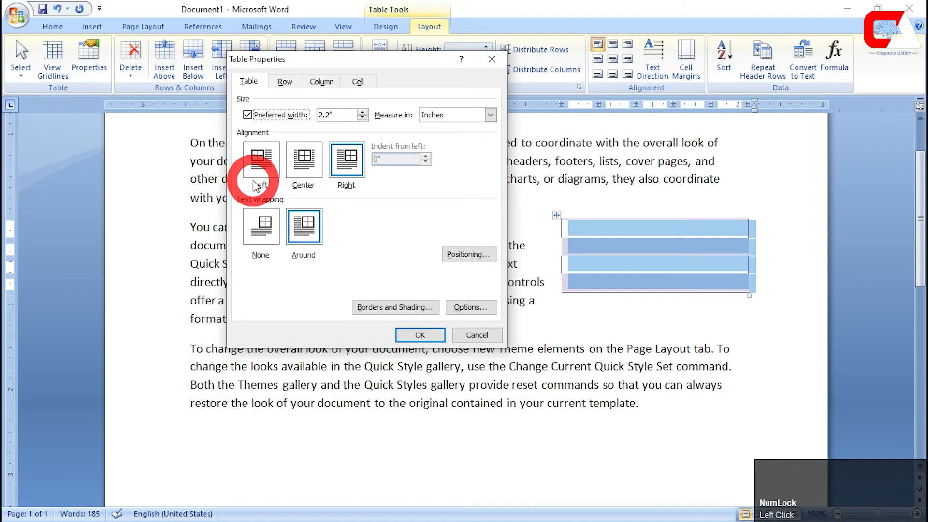
pyautogui.click(331, 84)
pyautogui.click(358, 81)
pyautogui.click(285, 81)
pyautogui.click(283, 128)
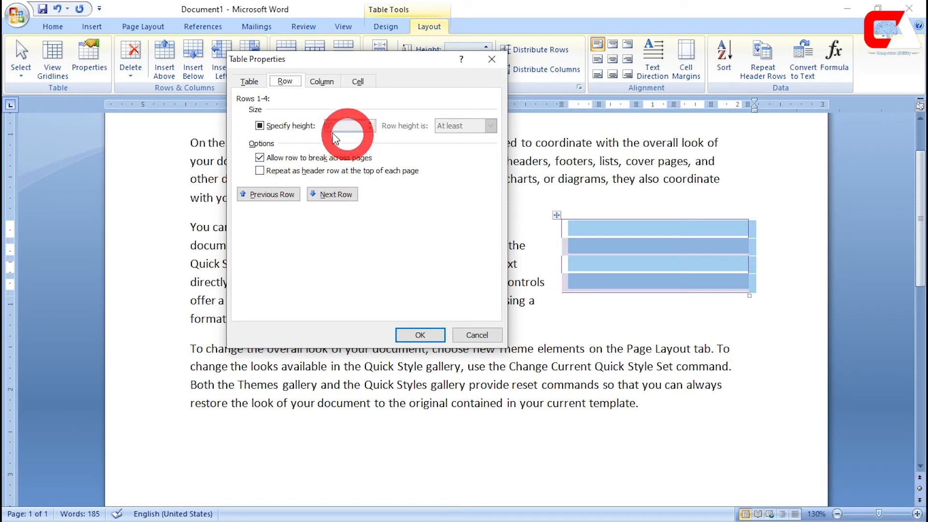
pyautogui.click(322, 82)
pyautogui.moveTo(351, 127); pyautogui.dragTo(293, 100)
pyautogui.click(289, 85)
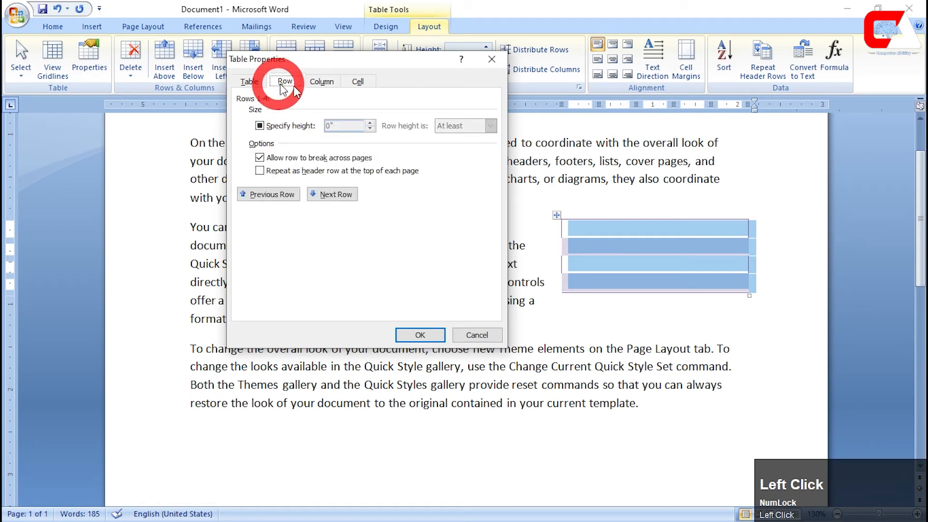
pyautogui.click(331, 84)
pyautogui.click(342, 125)
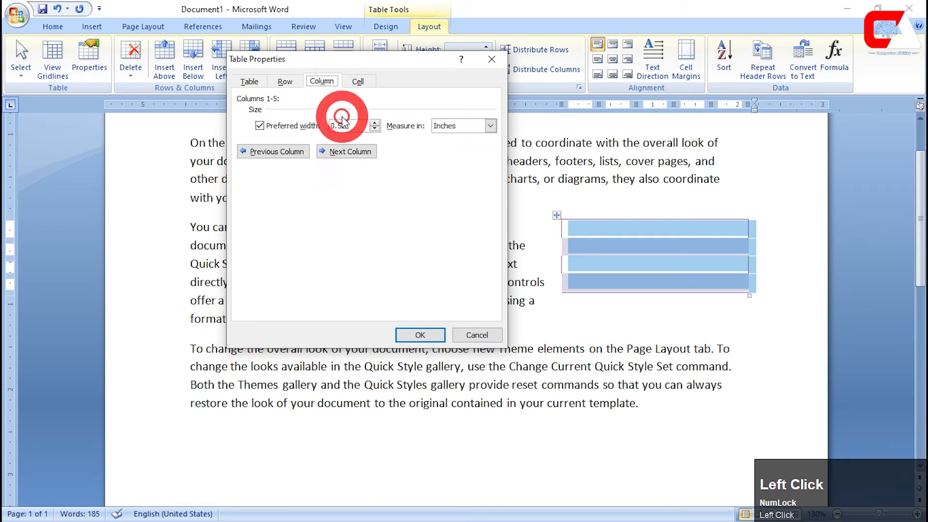
pyautogui.click(355, 81)
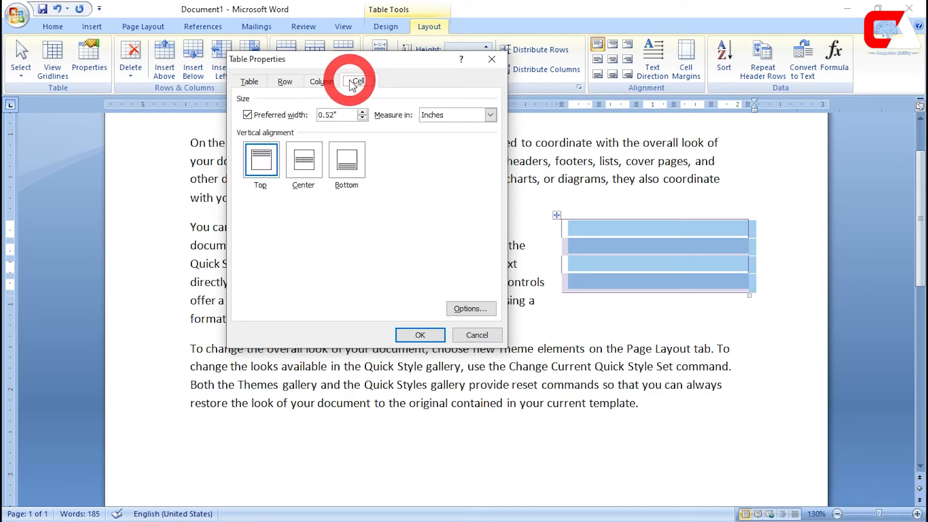
pyautogui.moveTo(337, 115); pyautogui.dragTo(297, 112)
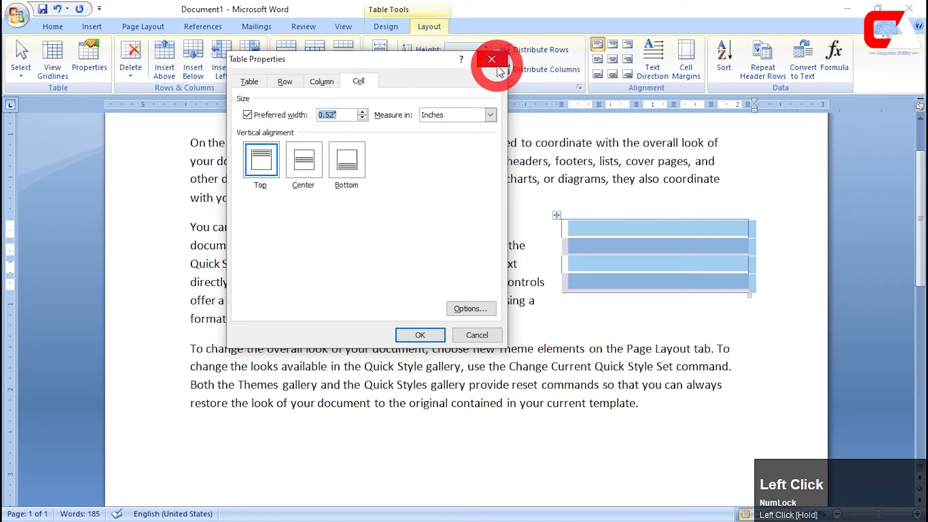
pyautogui.click(459, 336)
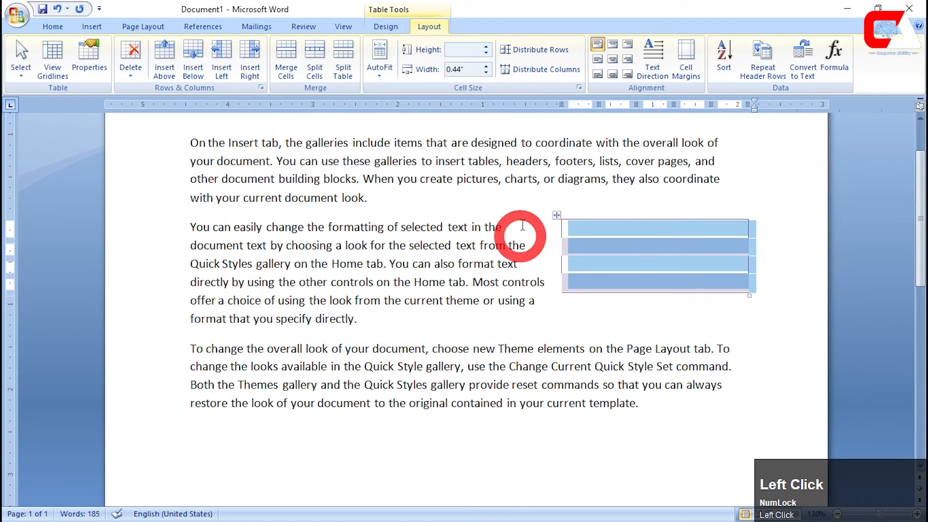
# Step: Move the table to the left side of the first paragraph and delete it
pyautogui.moveTo(556, 214); pyautogui.dragTo(180, 168)
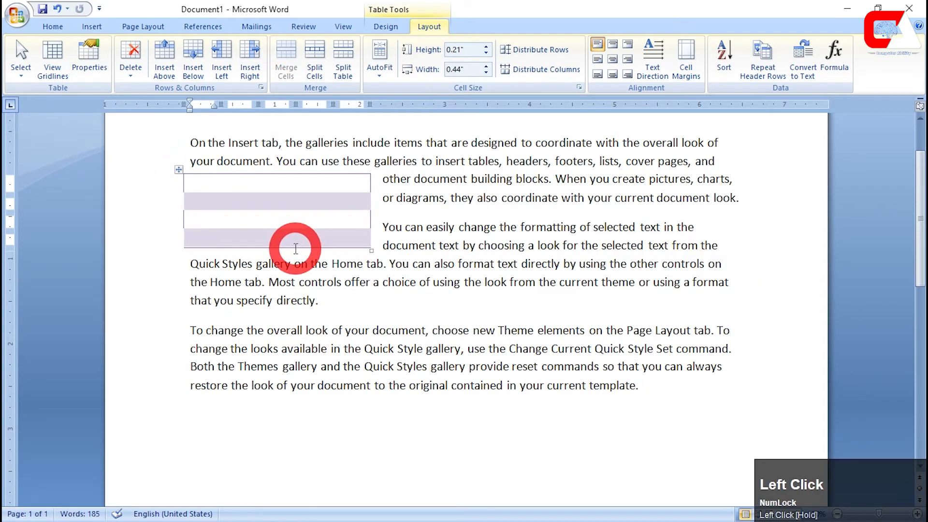
pyautogui.click(178, 169)
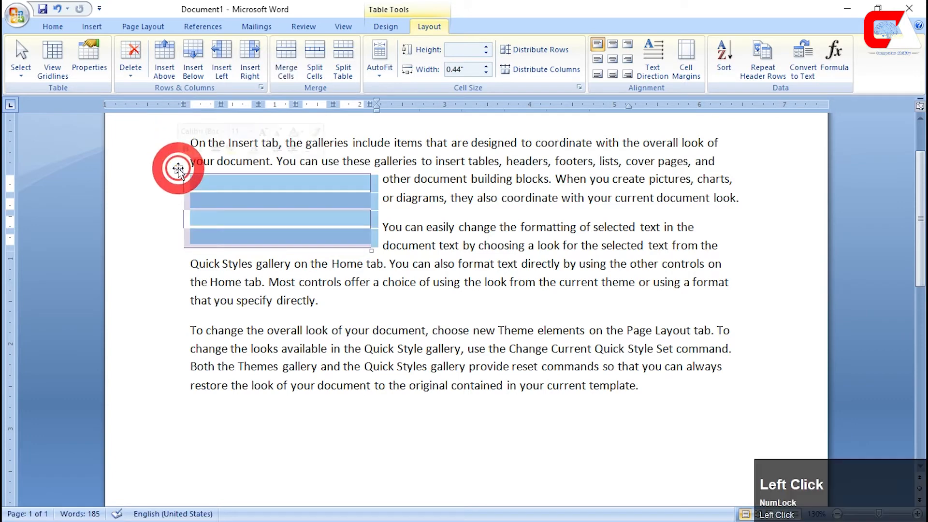
pyautogui.press('BackSpace')
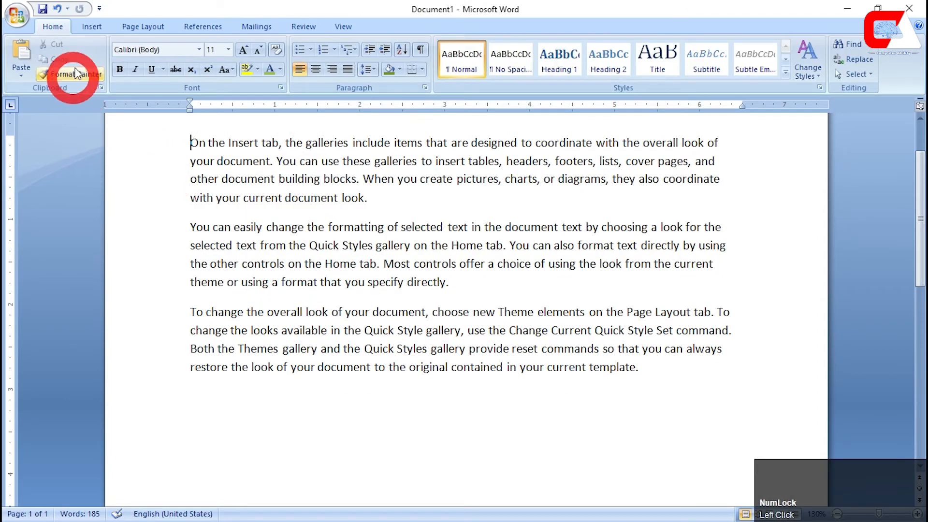
# Step: Insert a table with five columns and four rows above the first paragraph
pyautogui.click(85, 28)
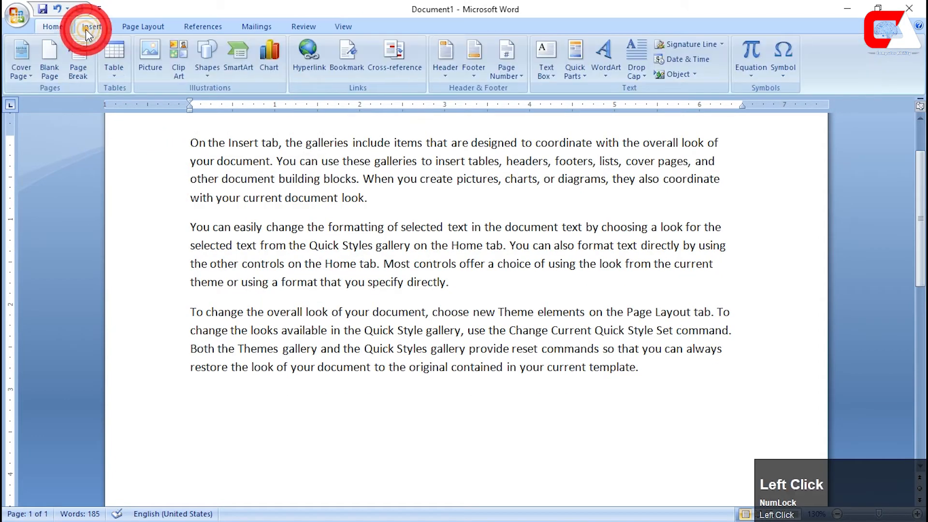
pyautogui.click(126, 74)
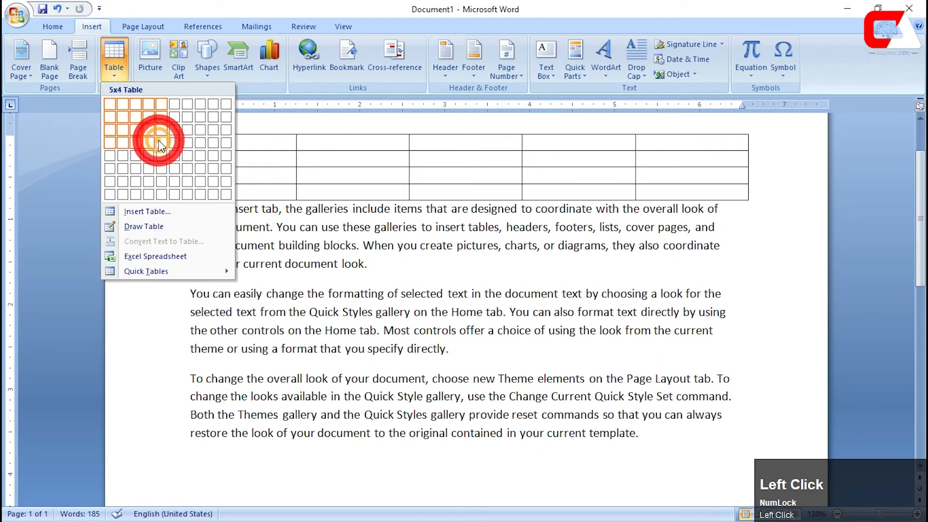
pyautogui.click(161, 145)
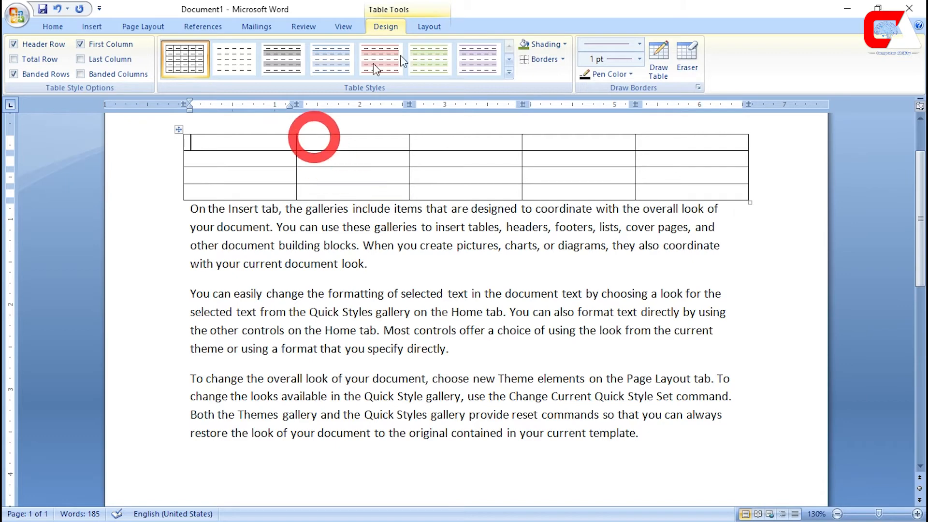
# Step: Place the cursor in the new table's second row, fourth column
pyautogui.click(434, 260)
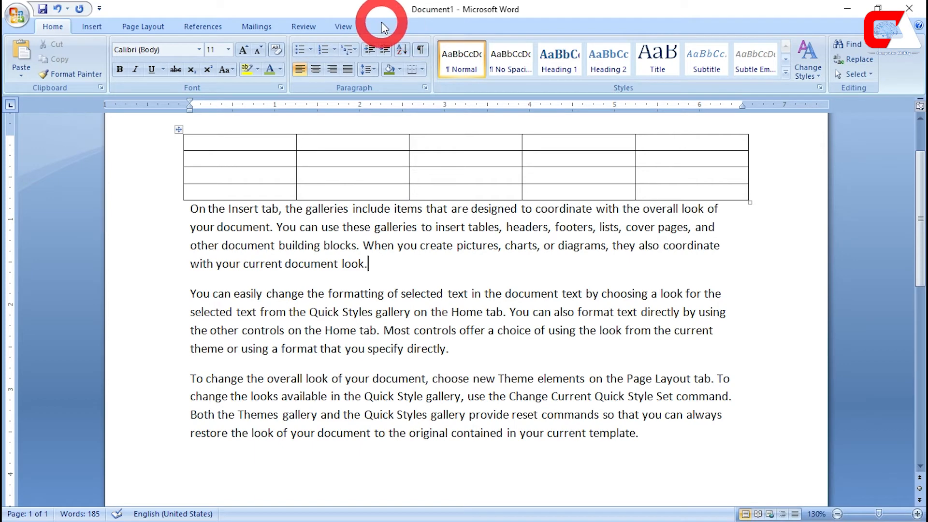
pyautogui.click(304, 158)
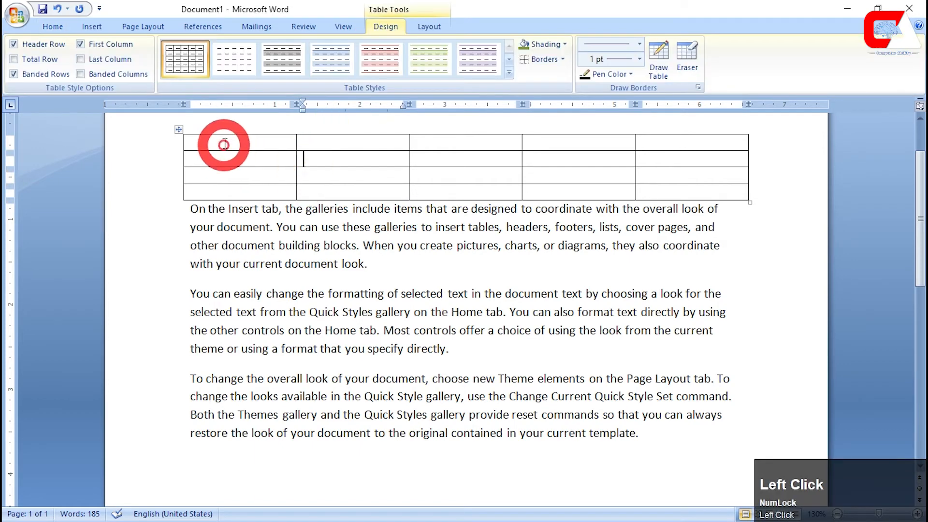
pyautogui.click(246, 156)
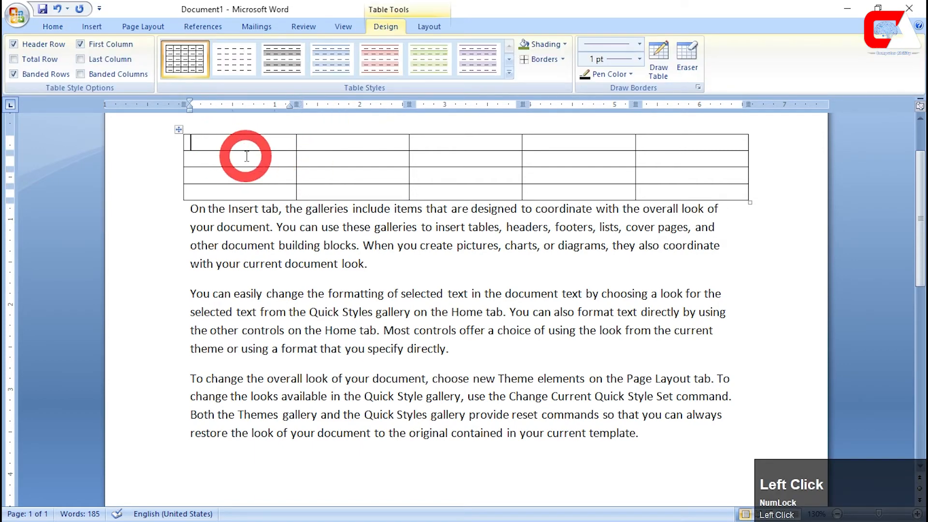
pyautogui.click(489, 157)
pyautogui.click(556, 166)
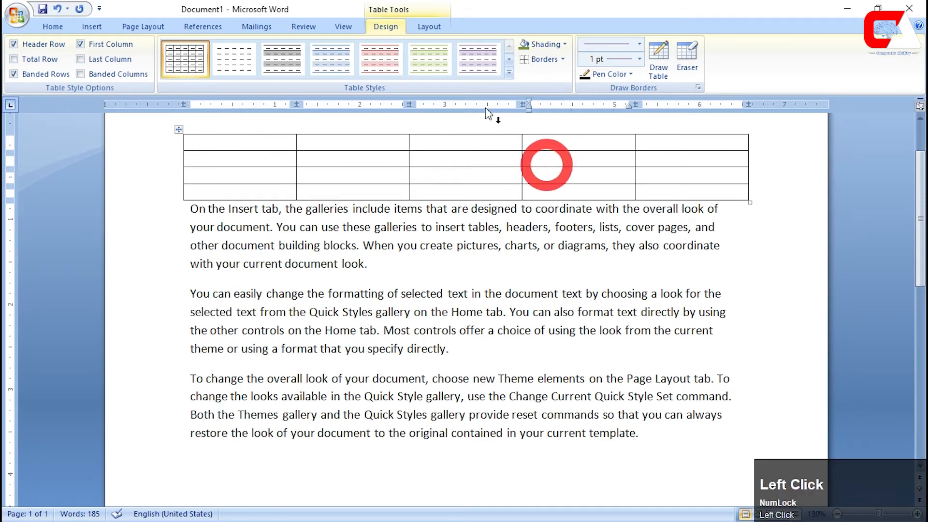
# Step: Examine the Delete options for the table's cells, columns, rows and whole table
pyautogui.click(430, 26)
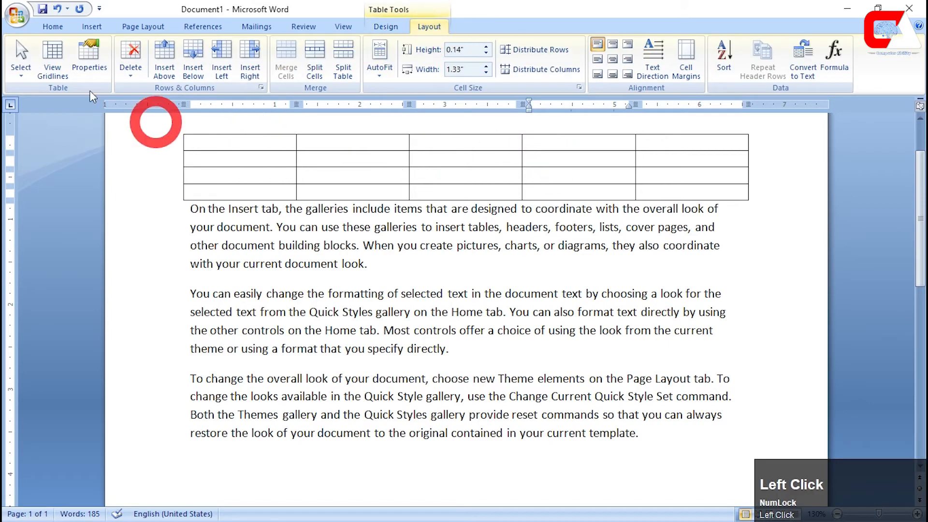
pyautogui.click(138, 81)
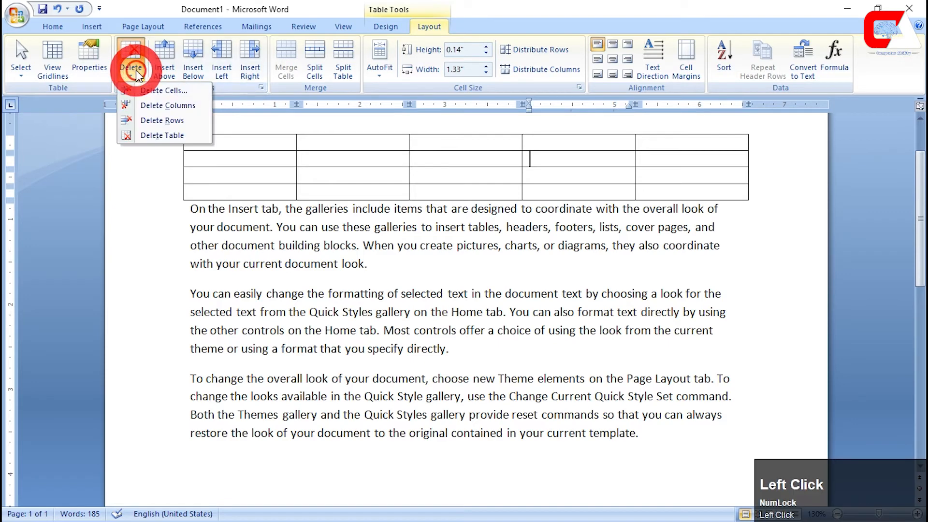
pyautogui.click(139, 80)
pyautogui.click(138, 79)
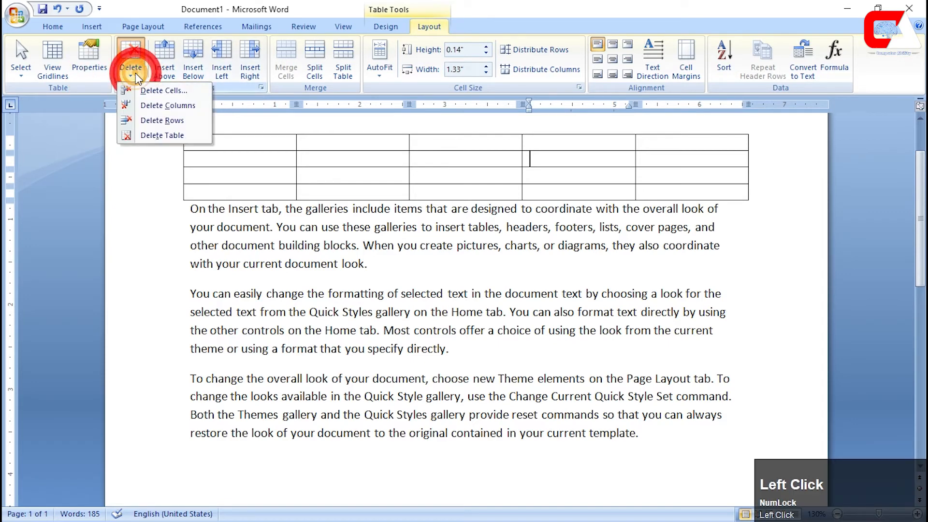
pyautogui.click(139, 78)
pyautogui.click(217, 129)
pyautogui.click(198, 143)
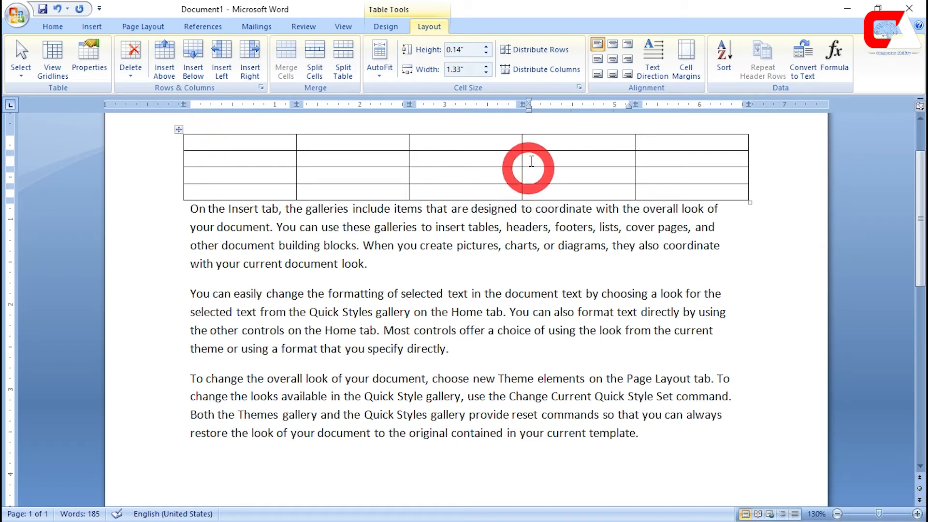
# Step: Delete the cell in the second row, fourth column with the Shift cells left option, and undo the deletion
pyautogui.click(138, 66)
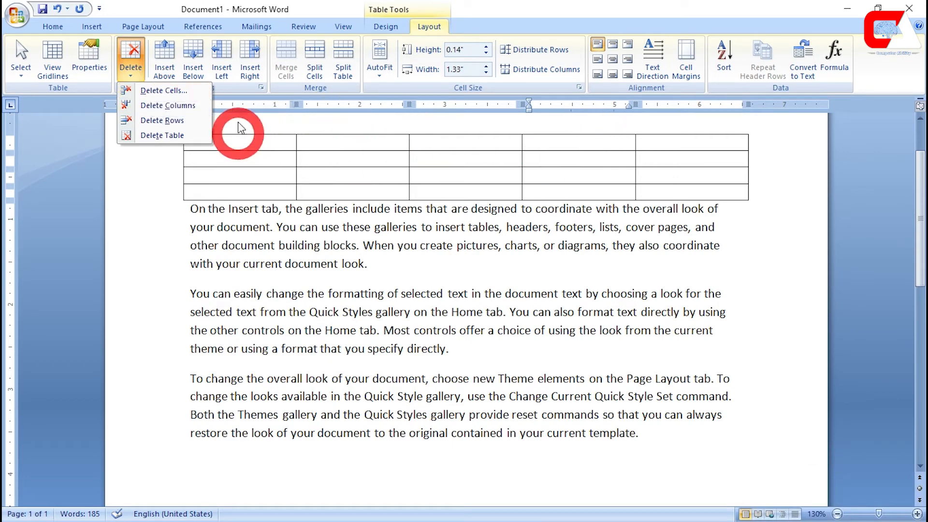
pyautogui.click(186, 91)
pyautogui.click(476, 211)
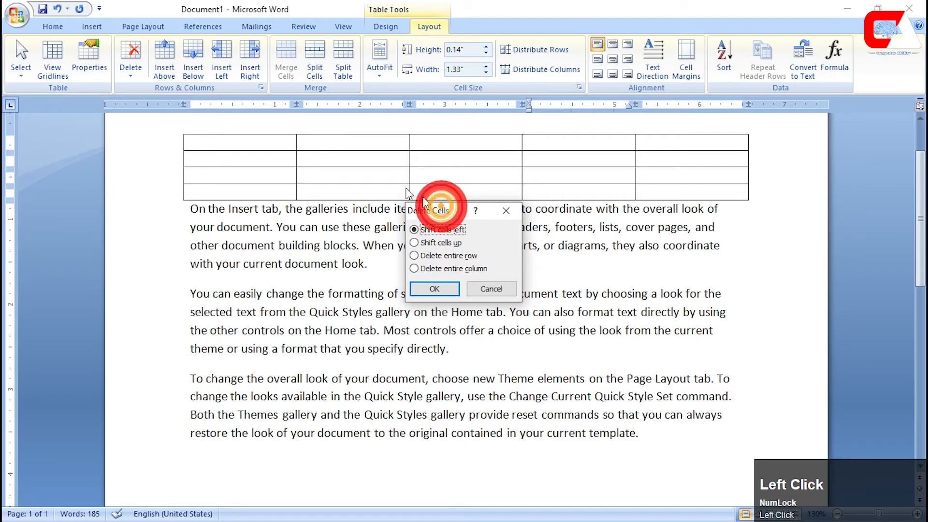
pyautogui.moveTo(442, 209); pyautogui.dragTo(353, 166)
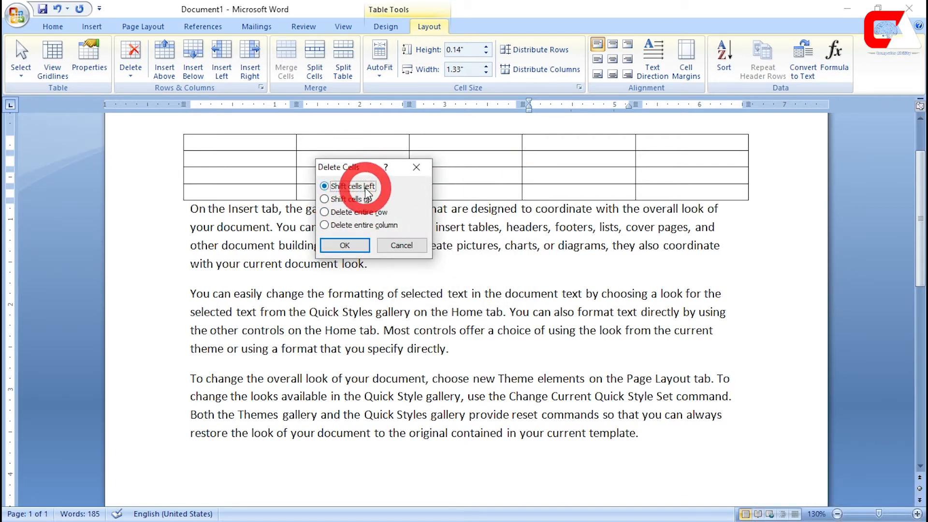
pyautogui.click(367, 243)
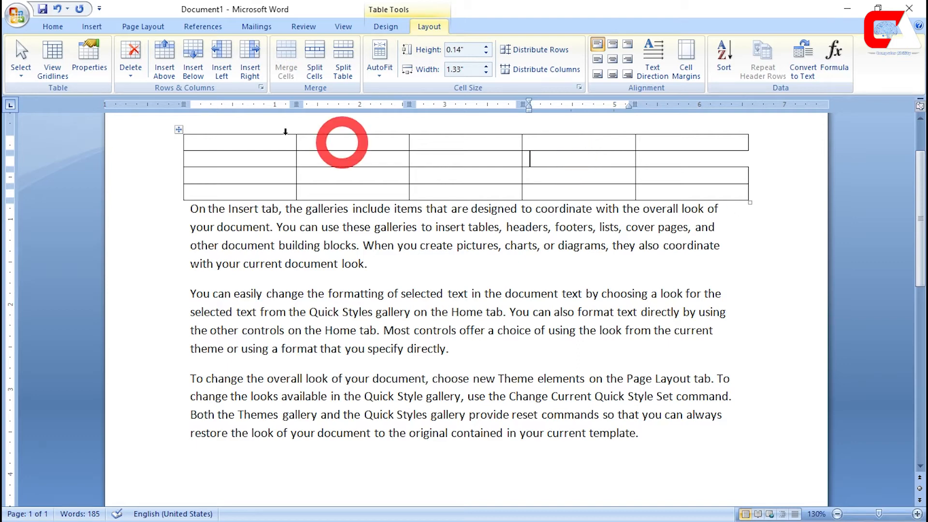
pyautogui.hotkey('ctrl', 'z')
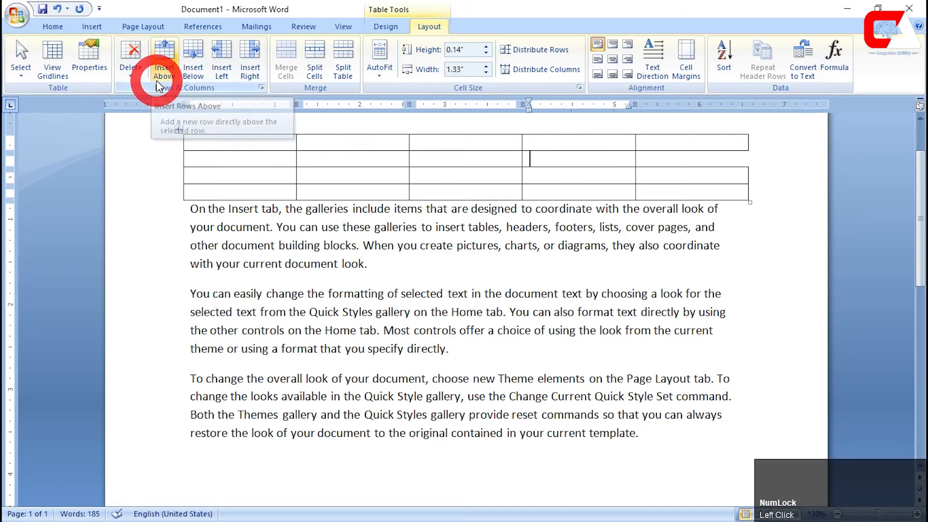
# Step: Delete the table's fourth column and undo the deletion
pyautogui.click(129, 80)
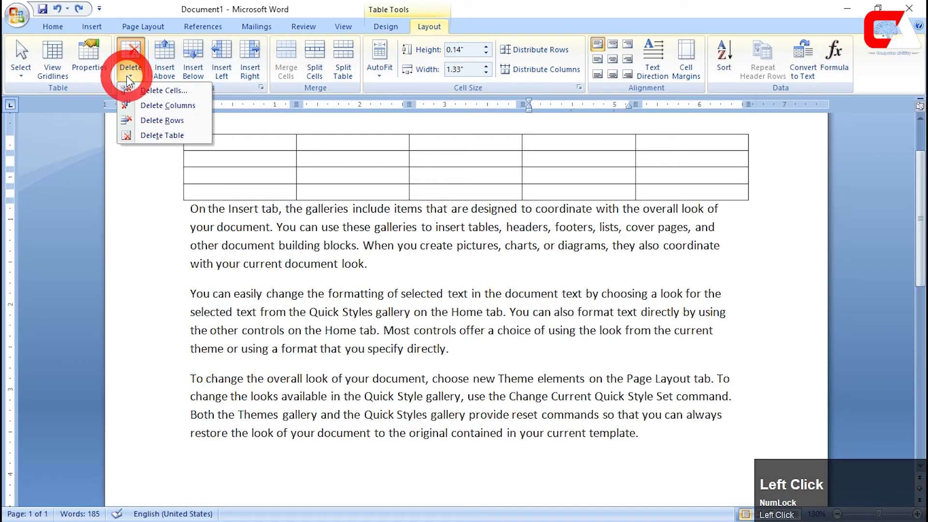
pyautogui.click(184, 109)
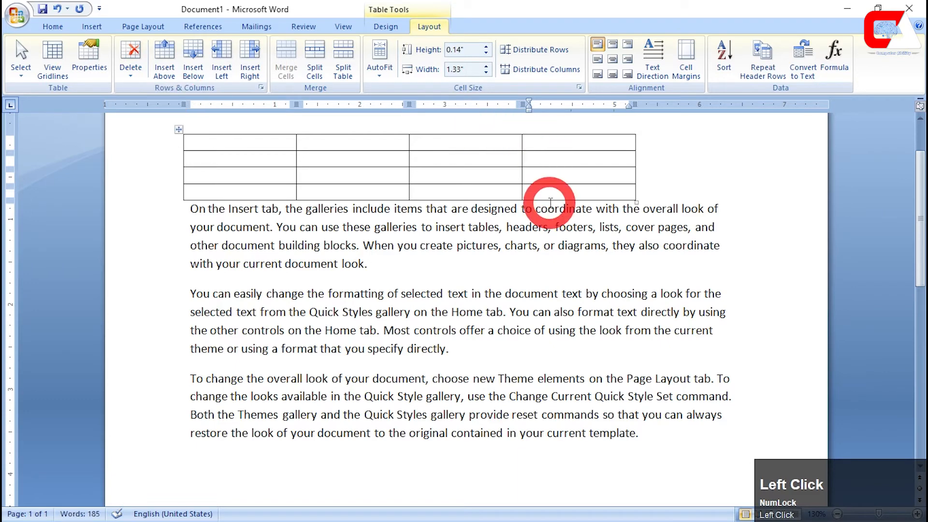
pyautogui.hotkey('ctrl', 'z')
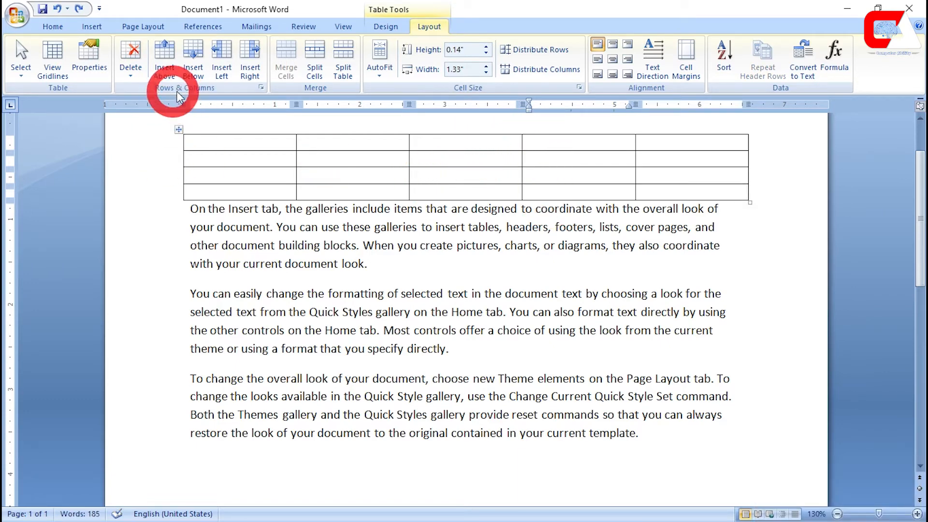
# Step: Enter "dgh" in the third column's second row, and "dfg" in the two cells beneath it and throughout the fifth column
pyautogui.click(452, 152)
pyautogui.click(459, 175)
pyautogui.write('dfg')
pyautogui.click(460, 191)
pyautogui.write('dfg')
pyautogui.click(694, 176)
pyautogui.write('dfg')
pyautogui.click(697, 190)
pyautogui.write('dfg')
pyautogui.click(700, 163)
pyautogui.write('dfg')
pyautogui.click(697, 142)
pyautogui.write('dfg')
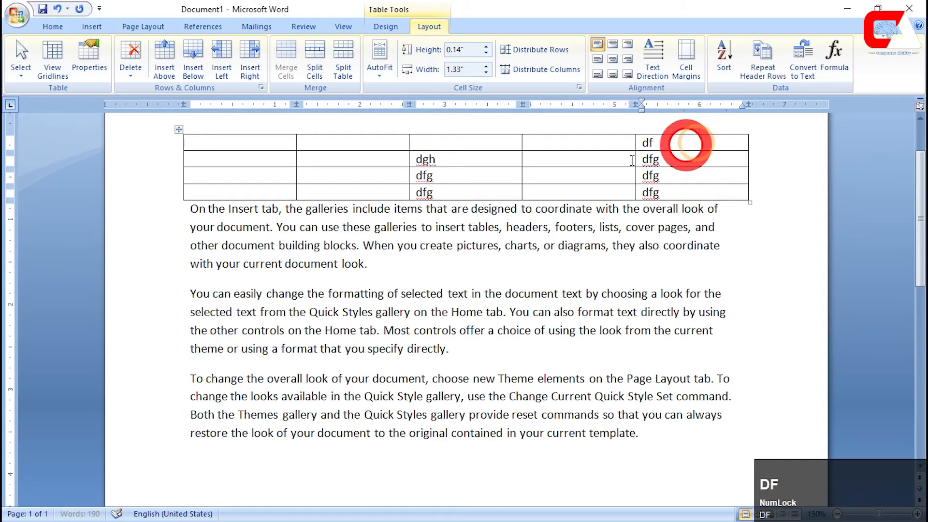
# Step: Delete the empty fourth column between the two columns that contain text
pyautogui.click(586, 175)
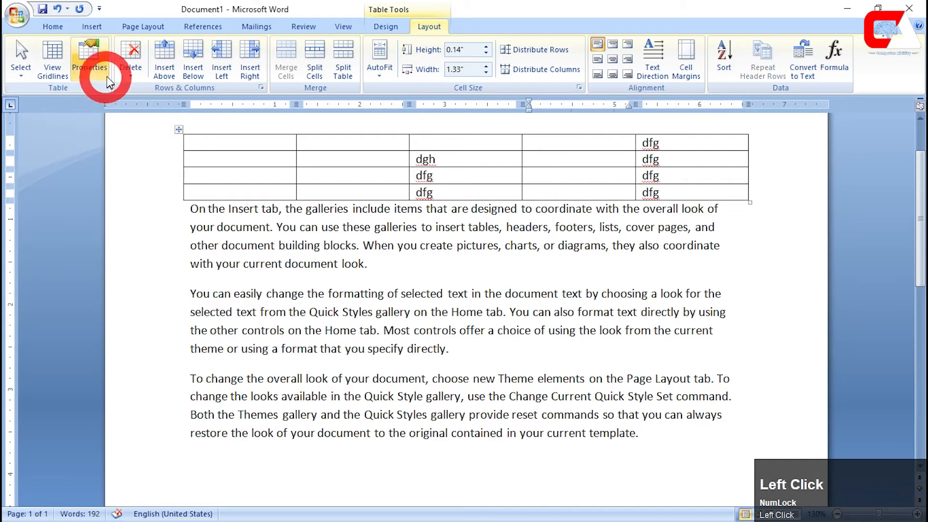
pyautogui.click(131, 65)
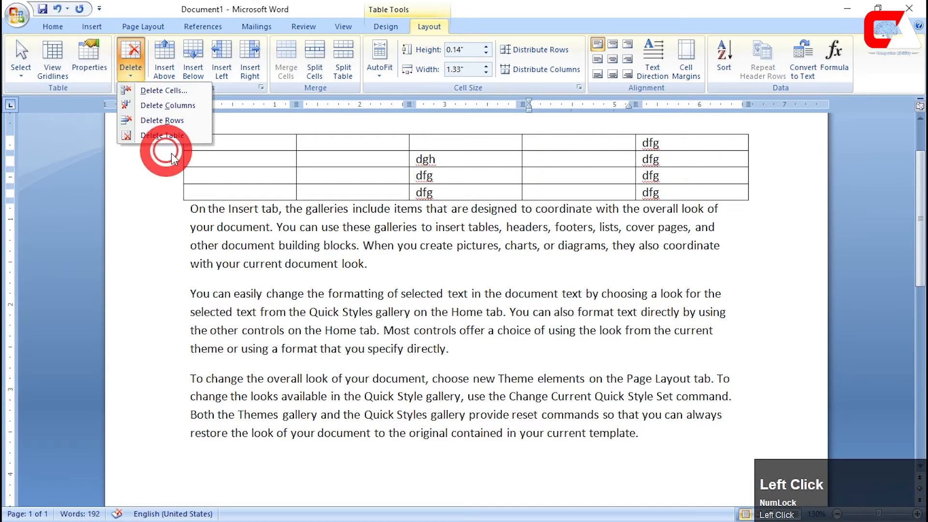
pyautogui.click(185, 106)
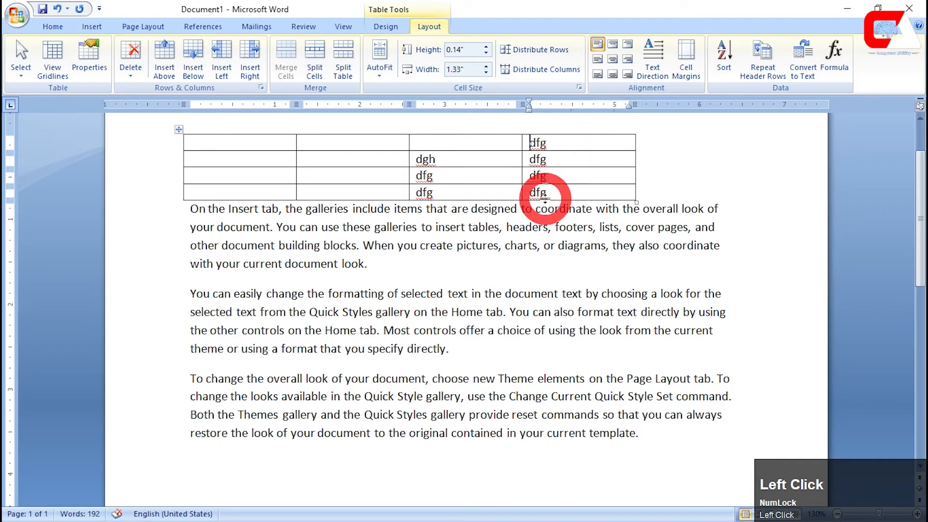
# Step: Delete the table's second row, the one containing "dgh"
pyautogui.click(135, 70)
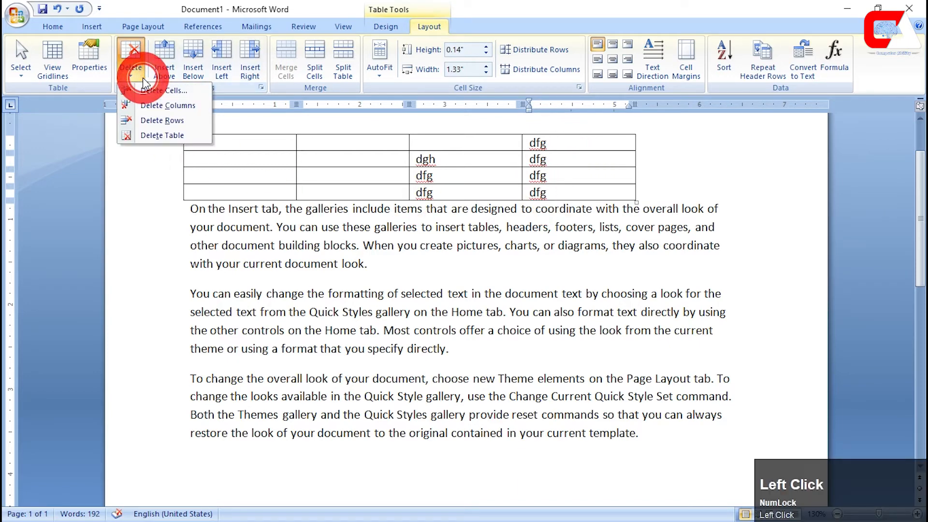
pyautogui.click(478, 158)
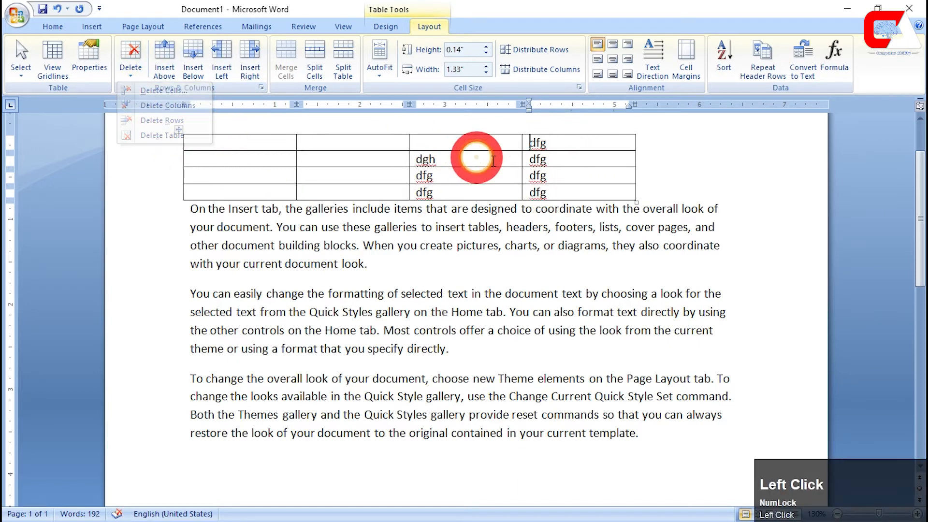
pyautogui.moveTo(590, 157); pyautogui.dragTo(237, 159)
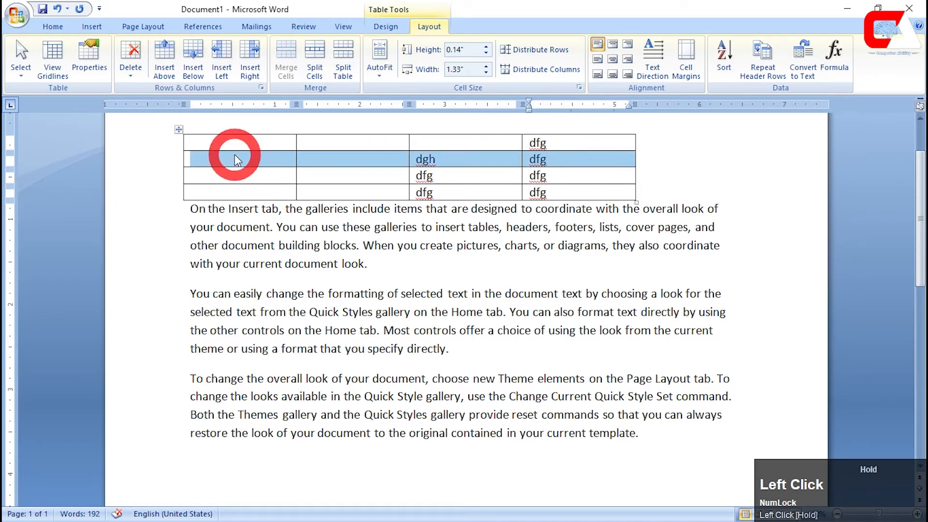
pyautogui.click(512, 160)
pyautogui.click(131, 71)
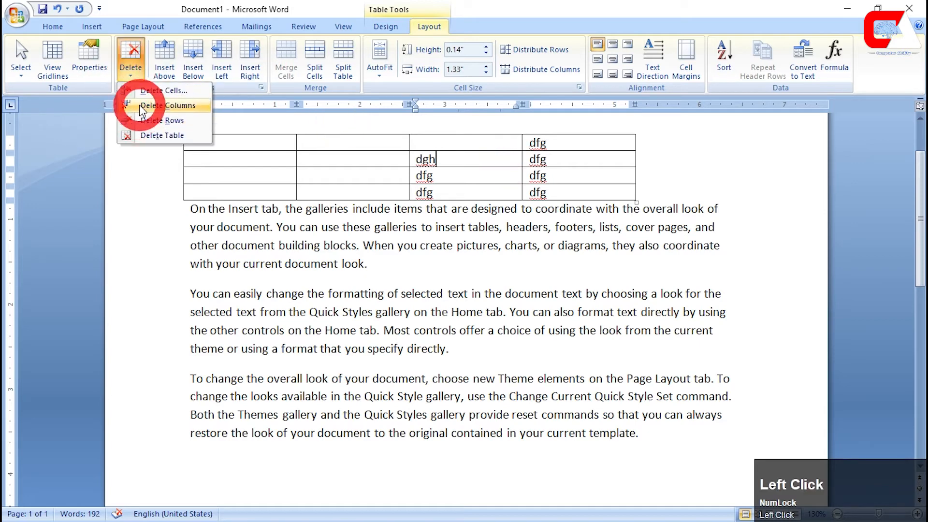
pyautogui.click(145, 120)
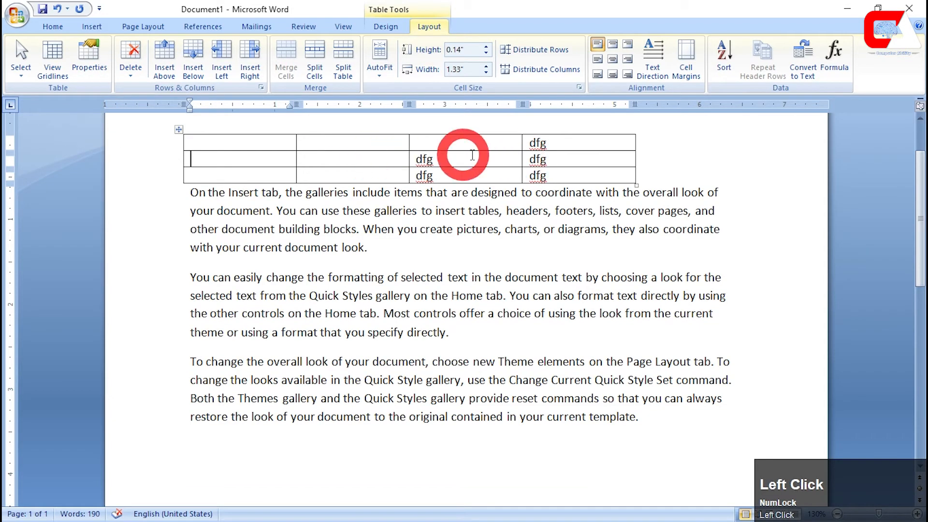
# Step: Delete the whole table above the first paragraph
pyautogui.click(131, 72)
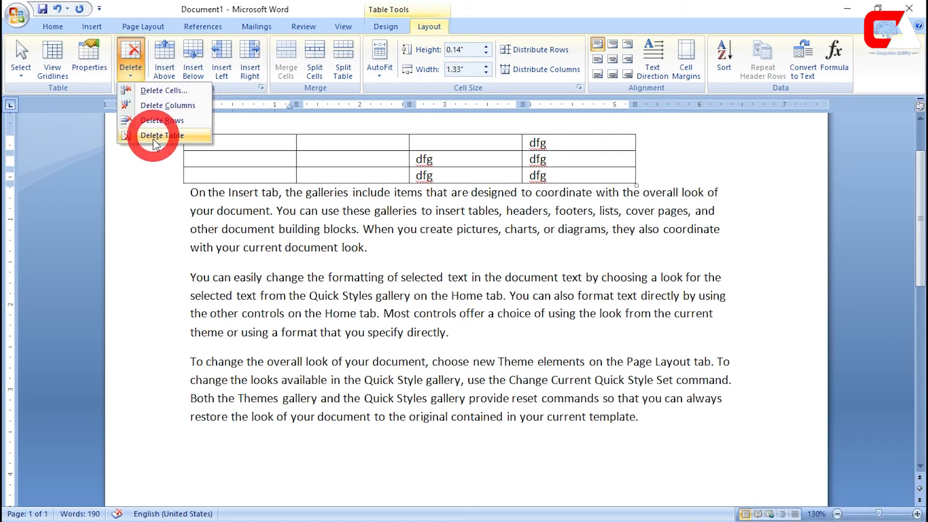
pyautogui.click(252, 146)
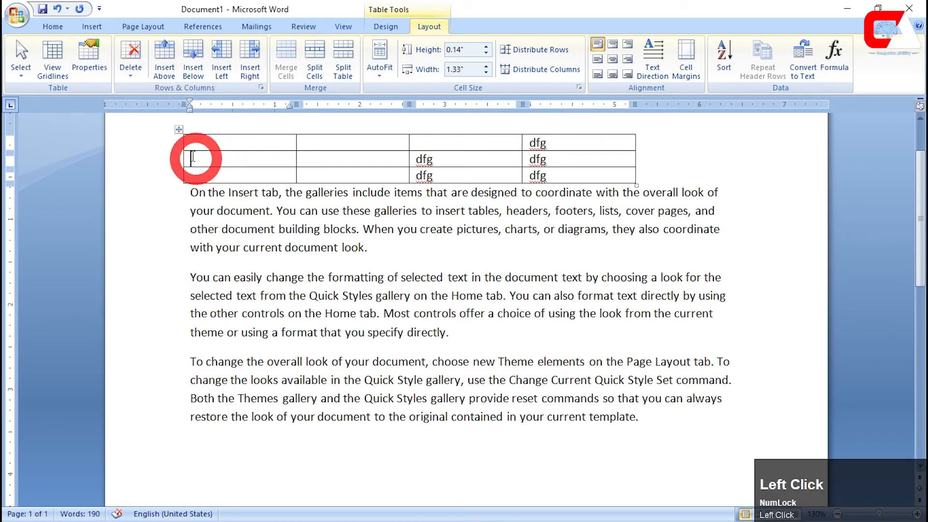
pyautogui.click(181, 130)
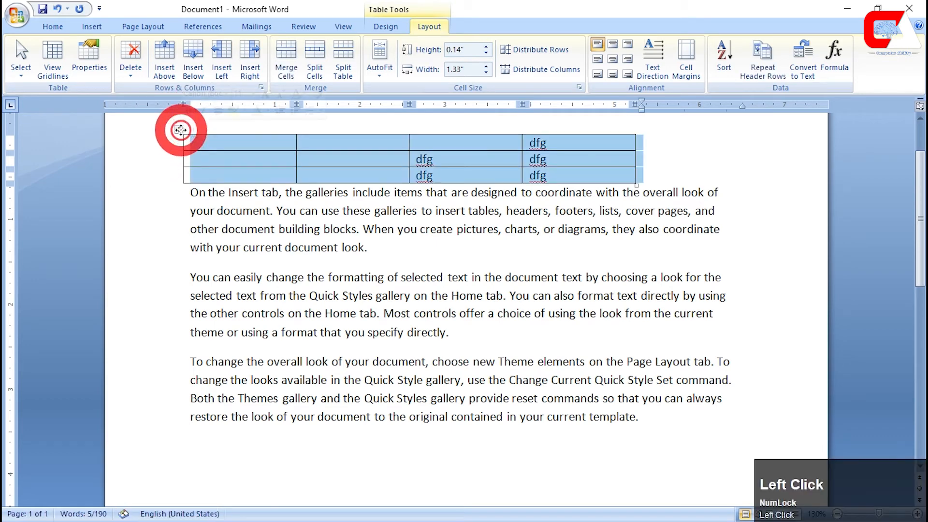
pyautogui.click(204, 156)
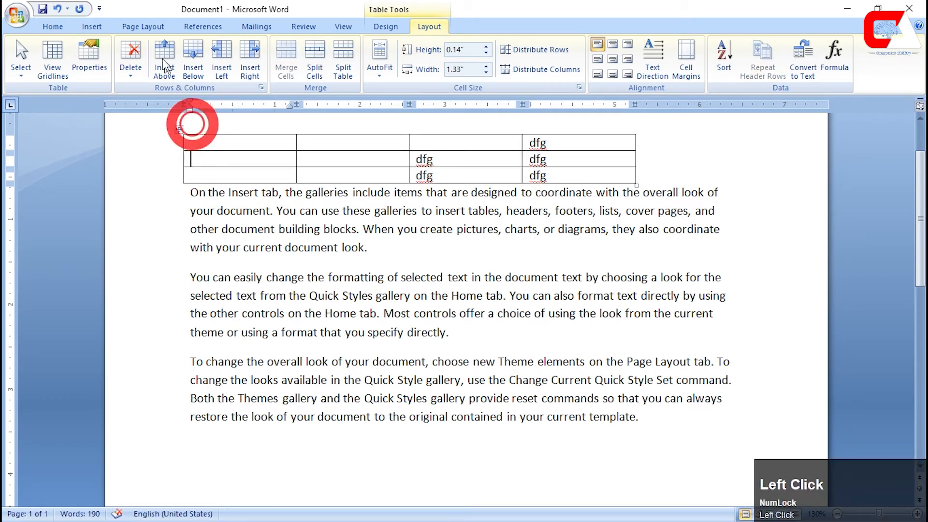
pyautogui.click(142, 71)
pyautogui.click(153, 138)
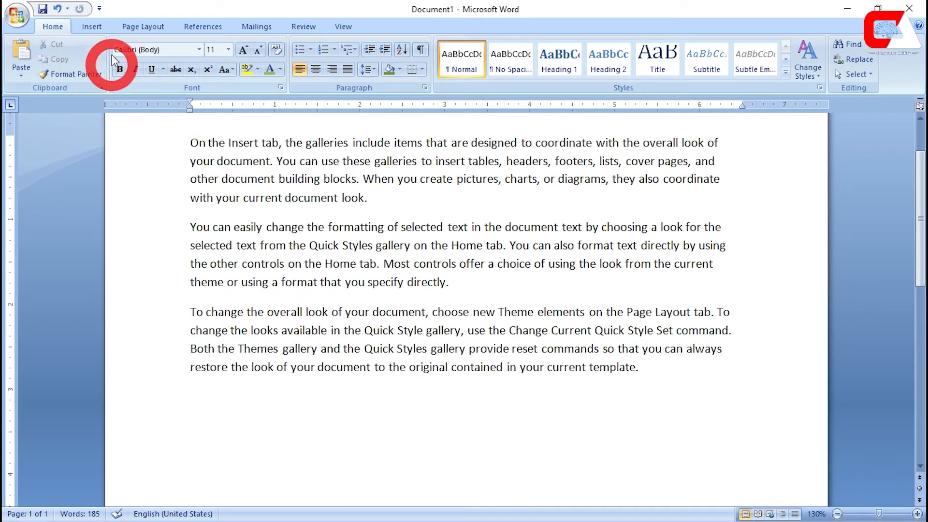
# Step: Insert a 5x5 table above the first paragraph and show its layout commands
pyautogui.click(92, 27)
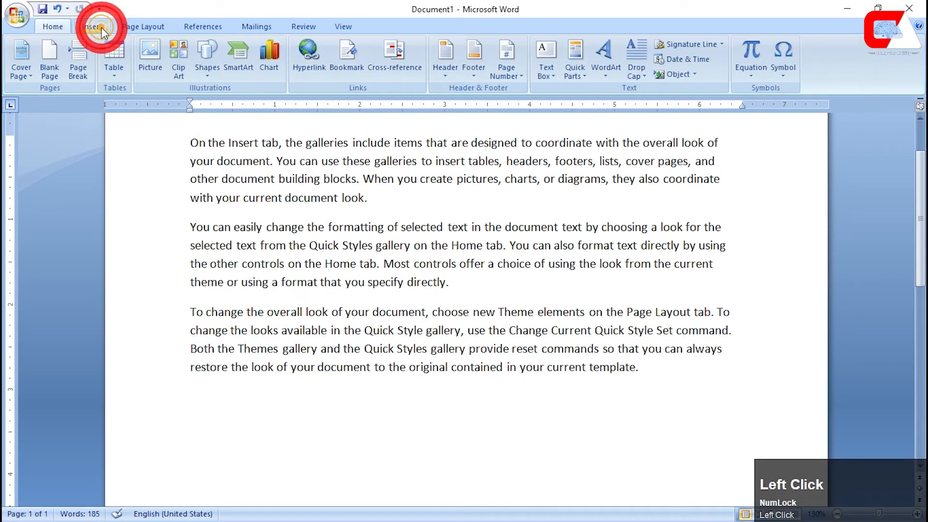
pyautogui.click(122, 92)
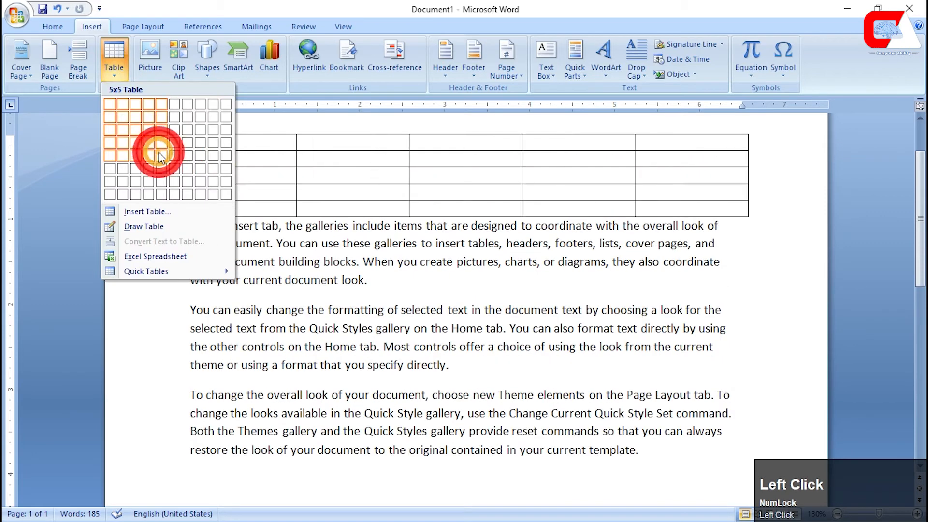
pyautogui.click(159, 155)
pyautogui.click(428, 27)
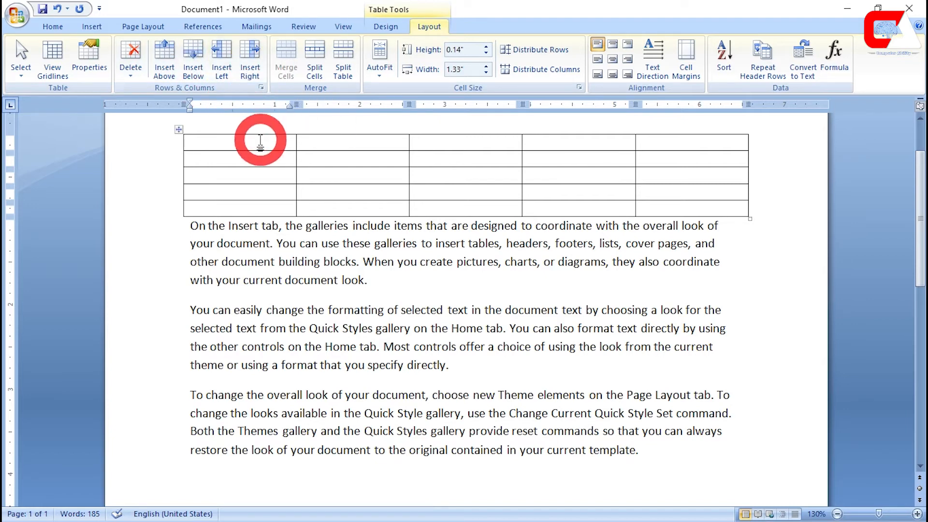
# Step: Fill the table's first column with "sdf" in the first row and "asd" in the four rows below
pyautogui.write('sdf')
pyautogui.click(255, 158)
pyautogui.write('asd')
pyautogui.click(243, 179)
pyautogui.write('asd')
pyautogui.click(242, 189)
pyautogui.write('asd')
pyautogui.click(242, 207)
pyautogui.write('asd')
# Step: Enter "asd" in all five cells of the table's second column
pyautogui.click(308, 208)
pyautogui.write('asd')
pyautogui.click(322, 190)
pyautogui.write('asd')
pyautogui.click(326, 176)
pyautogui.write('asd')
pyautogui.click(325, 160)
pyautogui.write('asd')
pyautogui.click(326, 143)
pyautogui.write('asd')
# Step: Fill the third column with "asd" in its first three rows and "sd" in its last two rows
pyautogui.click(425, 177)
pyautogui.write('asd')
pyautogui.click(424, 160)
pyautogui.write('asd')
pyautogui.click(421, 141)
pyautogui.write('asd')
pyautogui.click(421, 193)
pyautogui.write('sd')
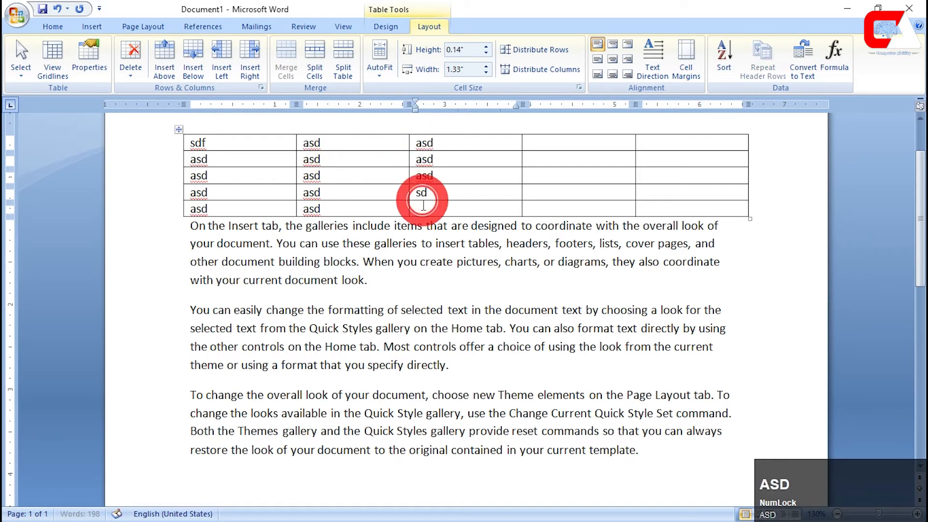
pyautogui.click(422, 208)
pyautogui.write('sd')
# Step: In the fourth column, enter "asd" in the first and fifth rows, "ads" in the second and "sd" in the third
pyautogui.write('asd')
pyautogui.click(536, 192)
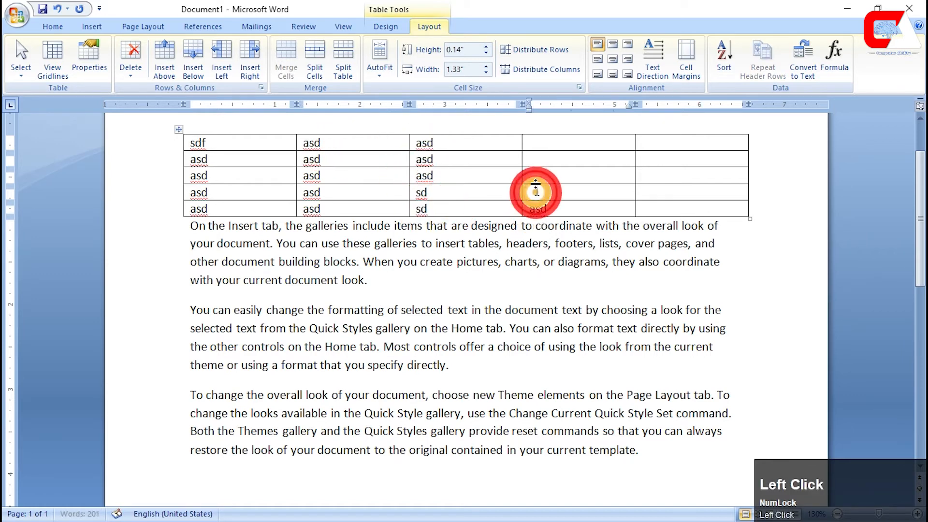
pyautogui.click(534, 176)
pyautogui.write('sd')
pyautogui.click(538, 164)
pyautogui.write('ads')
pyautogui.click(537, 146)
pyautogui.write('asd')
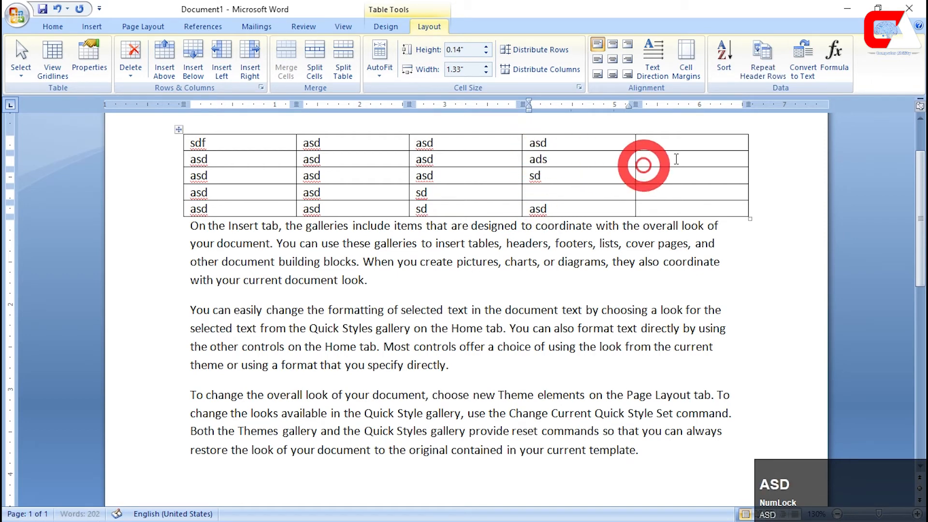
# Step: Enter "asd" in all five cells of the fifth column and "sd" in the fourth column's empty fourth row
pyautogui.click(674, 145)
pyautogui.write('asd')
pyautogui.click(669, 157)
pyautogui.write('asd')
pyautogui.click(678, 174)
pyautogui.write('asd')
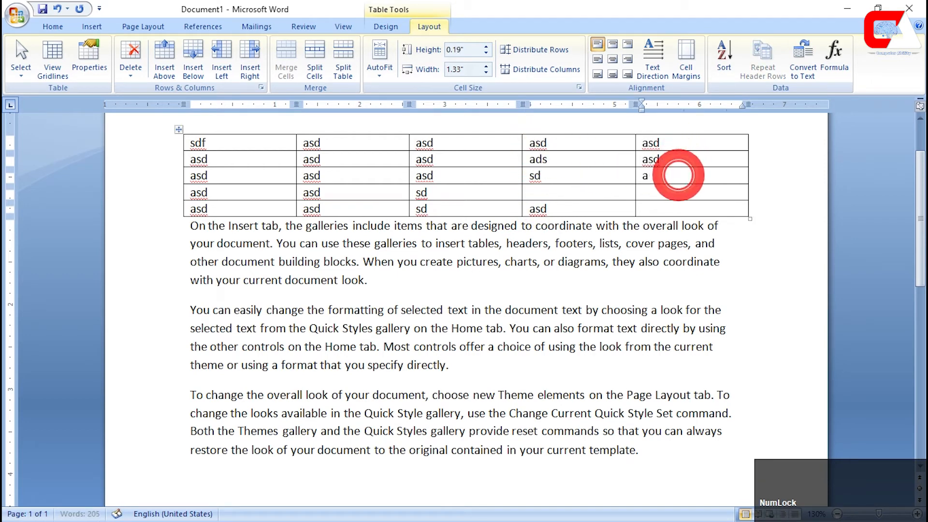
pyautogui.click(677, 195)
pyautogui.write('asd')
pyautogui.click(677, 207)
pyautogui.write('asd')
pyautogui.click(608, 193)
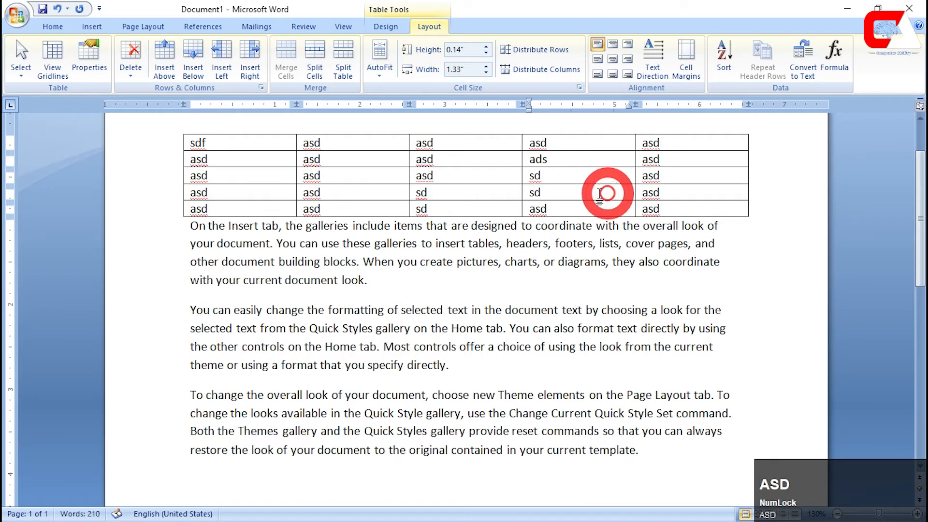
# Step: Insert a column to the left of the third column and undo the insertion
pyautogui.click(476, 179)
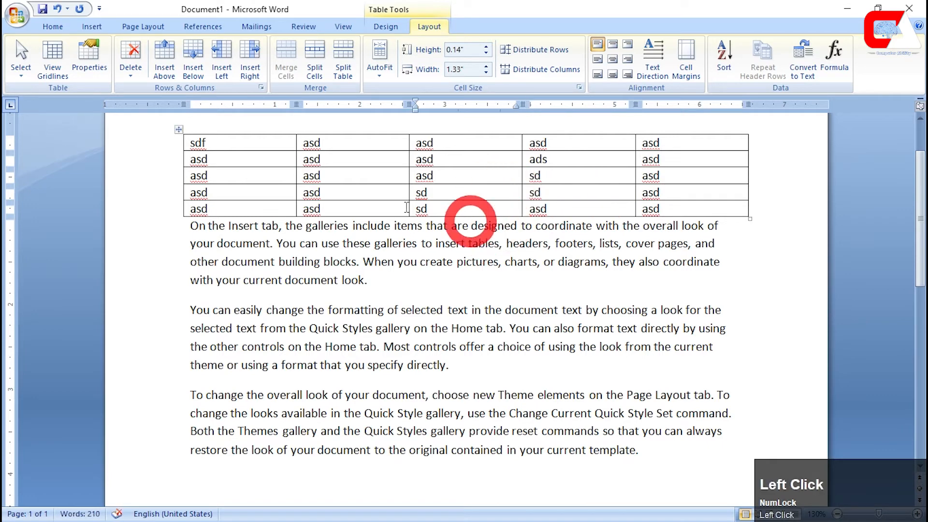
pyautogui.moveTo(332, 164); pyautogui.dragTo(428, 161)
pyautogui.click(429, 161)
pyautogui.click(352, 161)
pyautogui.click(435, 163)
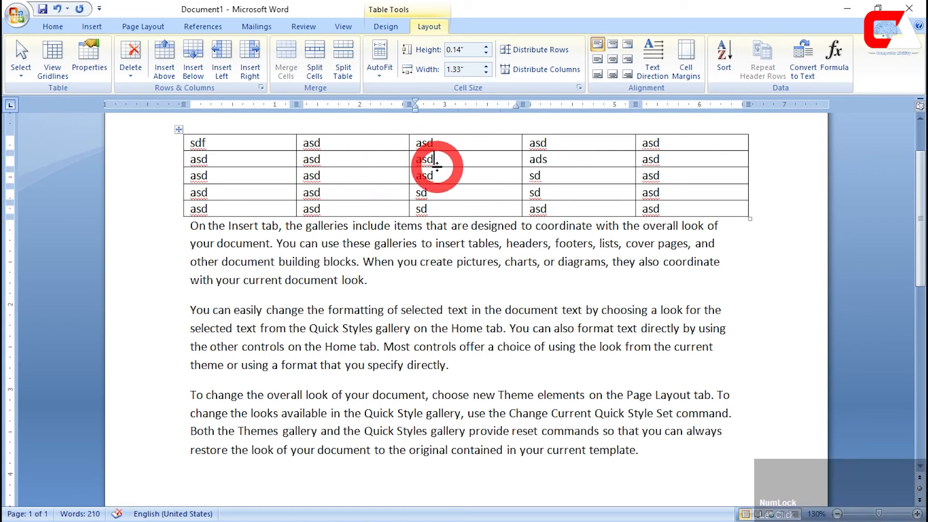
pyautogui.click(229, 65)
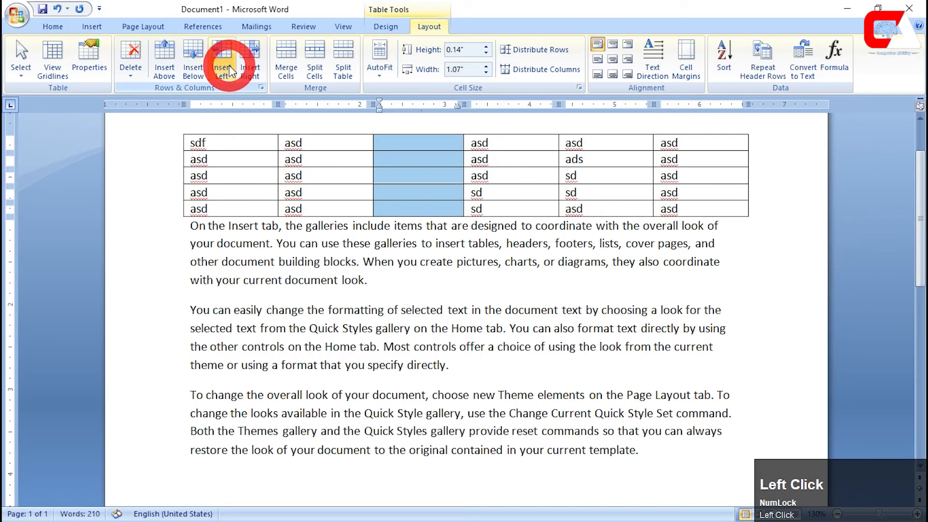
pyautogui.click(438, 163)
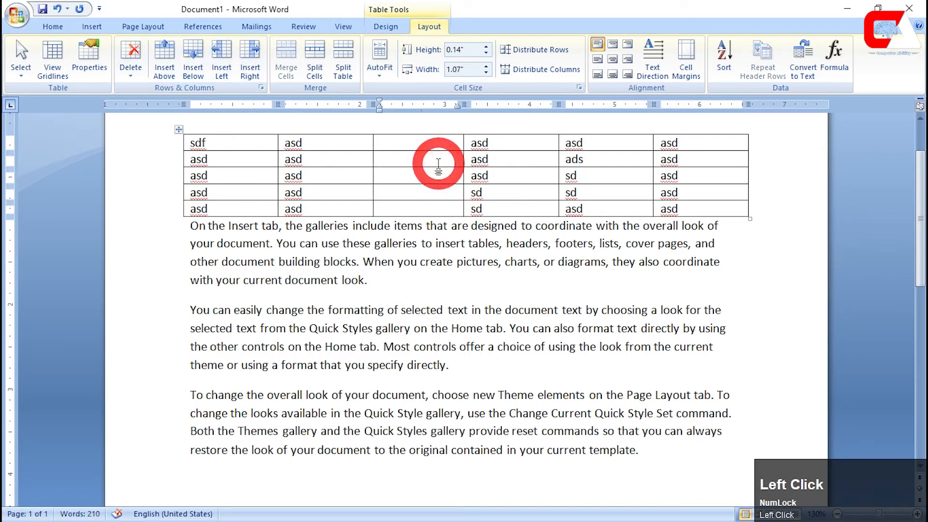
pyautogui.hotkey('ctrl', 'z')
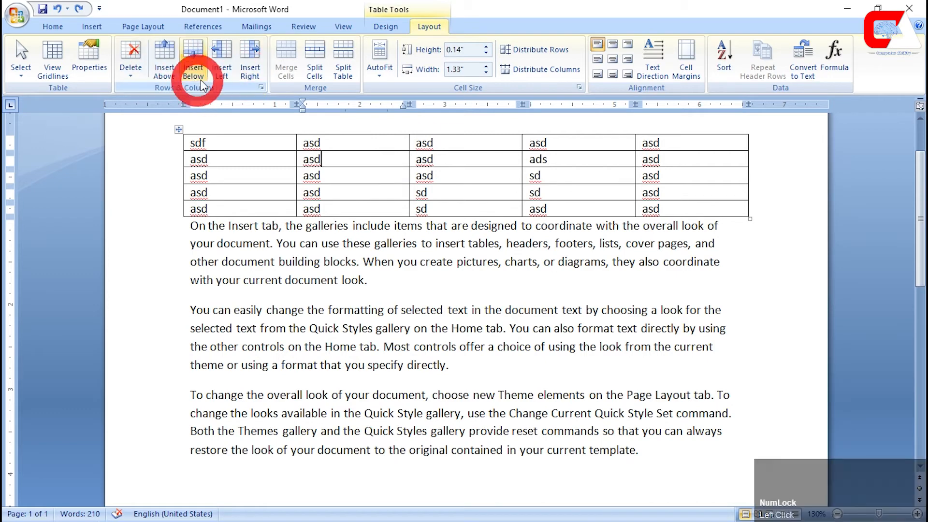
# Step: Insert a column to the right of the second column
pyautogui.click(244, 63)
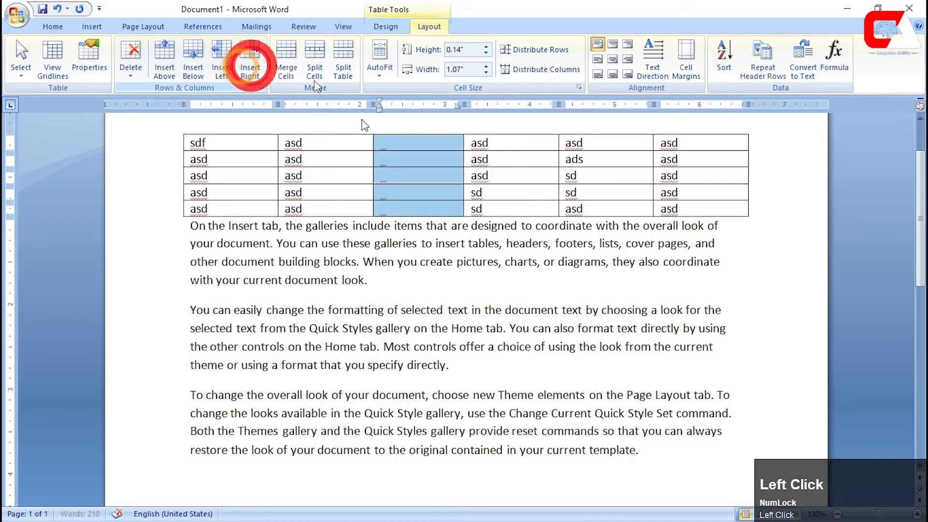
pyautogui.click(362, 191)
# Step: Add six empty rows below the table's last row
pyautogui.click(230, 209)
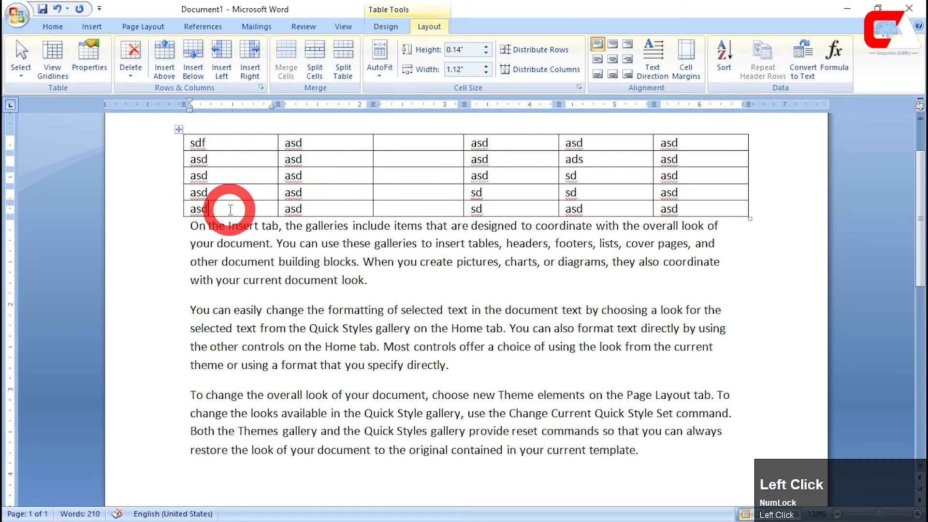
pyautogui.moveTo(197, 208); pyautogui.dragTo(700, 203)
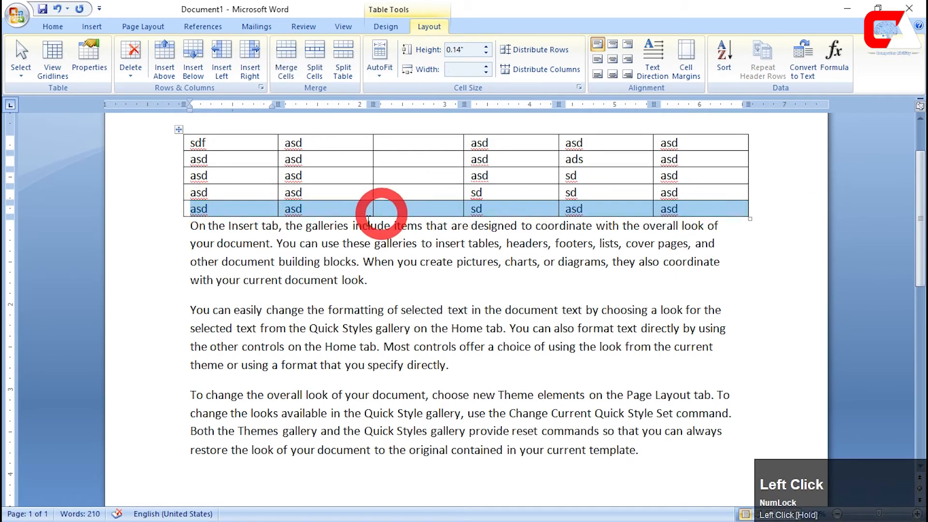
pyautogui.click(223, 208)
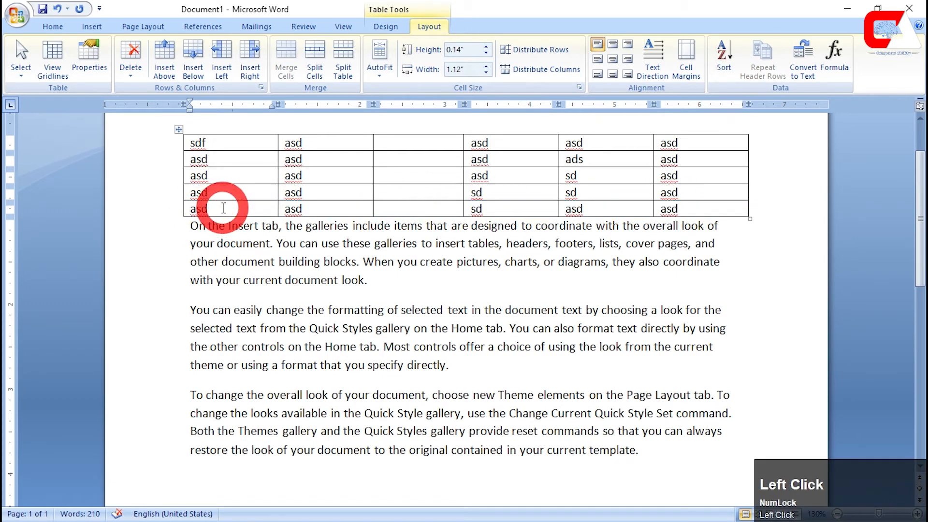
pyautogui.click(198, 58)
pyautogui.click(198, 58)
pyautogui.click(198, 58)
pyautogui.click(198, 58)
pyautogui.click(199, 58)
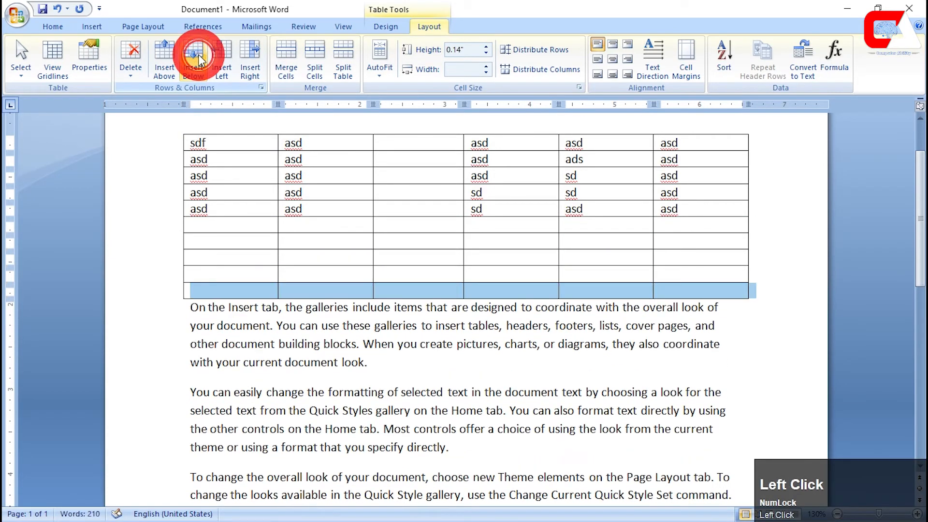
pyautogui.click(199, 58)
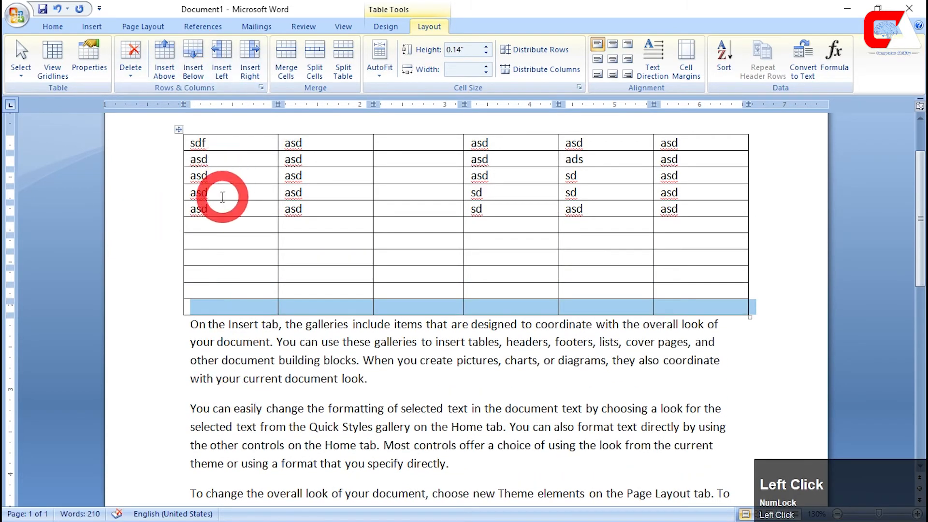
# Step: Insert an empty row above the fifth row, the last one containing text
pyautogui.click(201, 193)
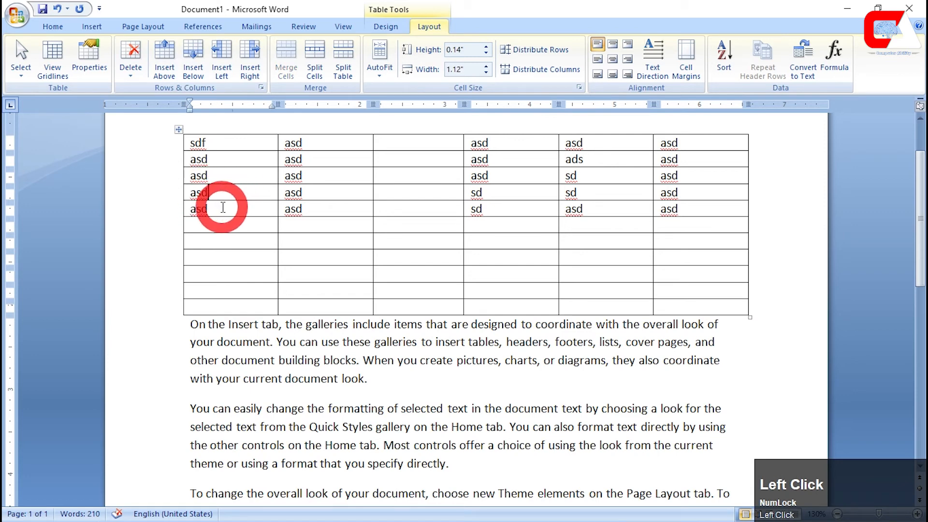
pyautogui.moveTo(218, 198); pyautogui.dragTo(315, 213)
pyautogui.click(256, 211)
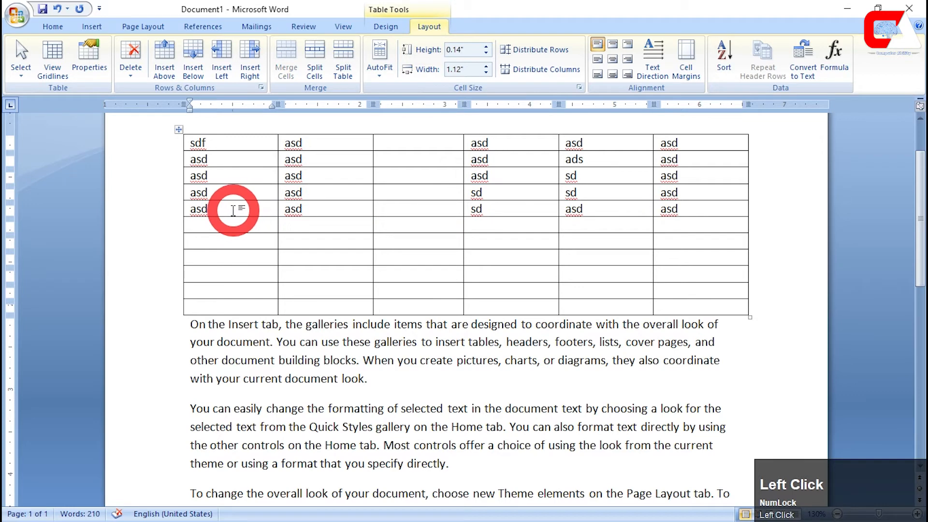
pyautogui.click(161, 64)
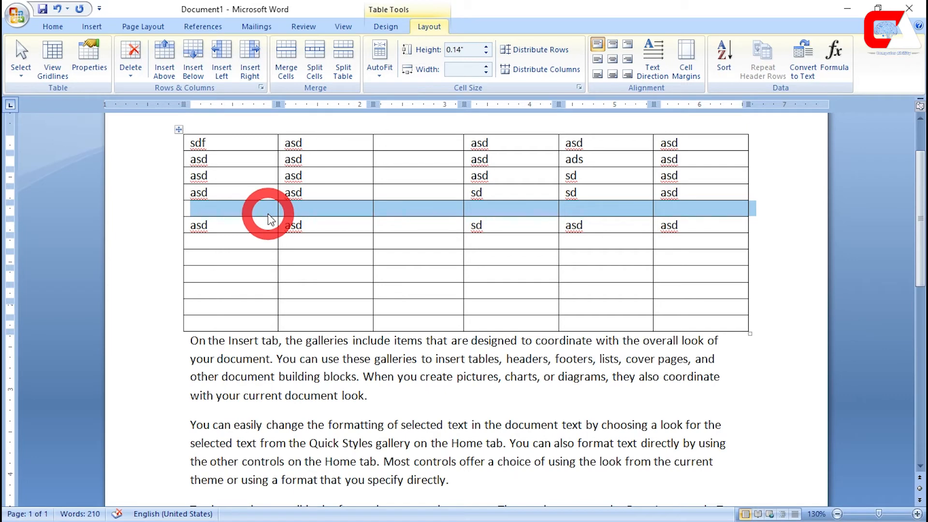
pyautogui.click(341, 211)
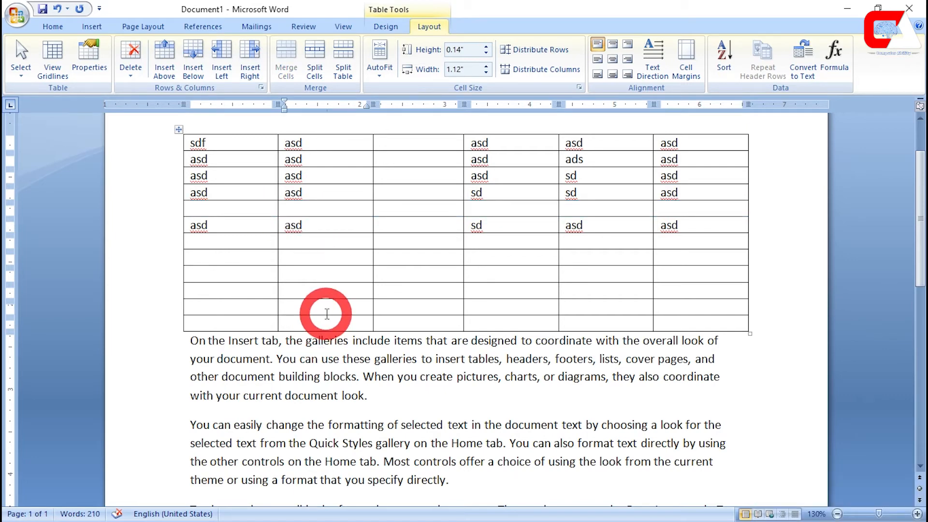
pyautogui.click(178, 129)
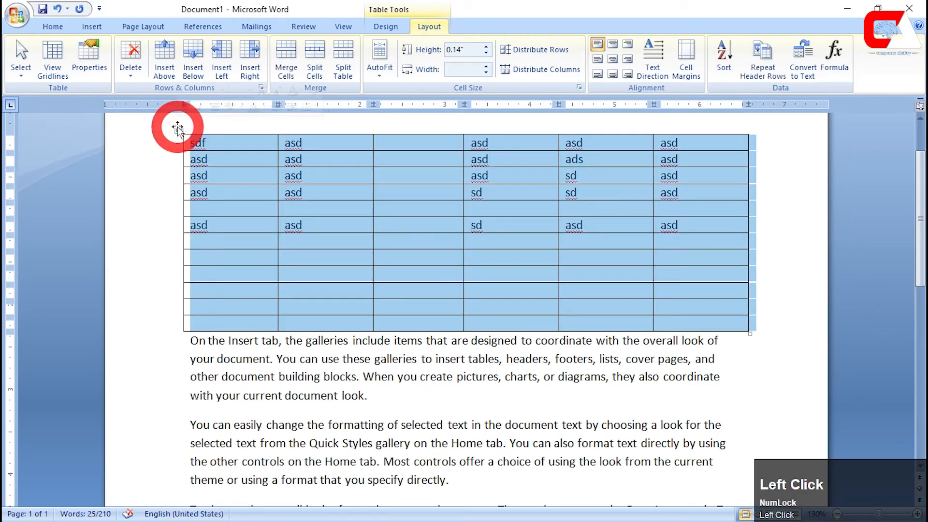
pyautogui.click(246, 194)
pyautogui.click(223, 176)
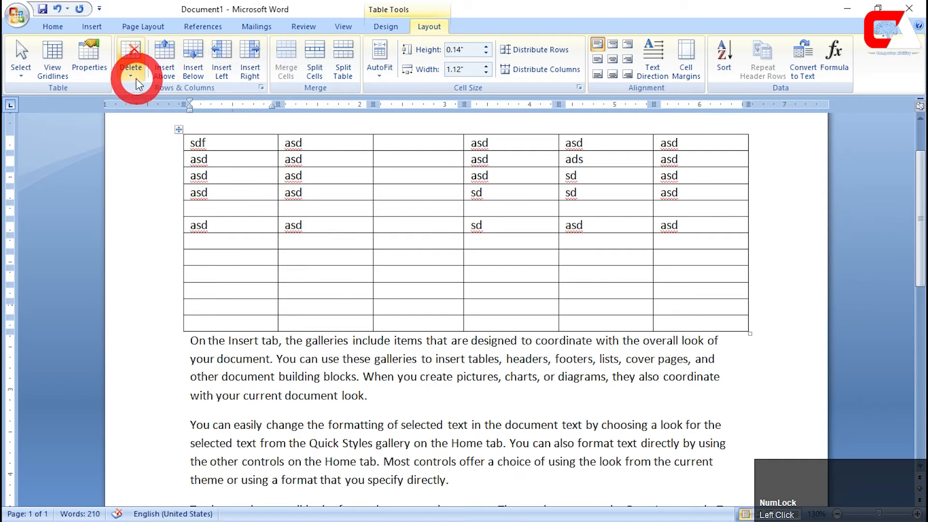
pyautogui.click(251, 215)
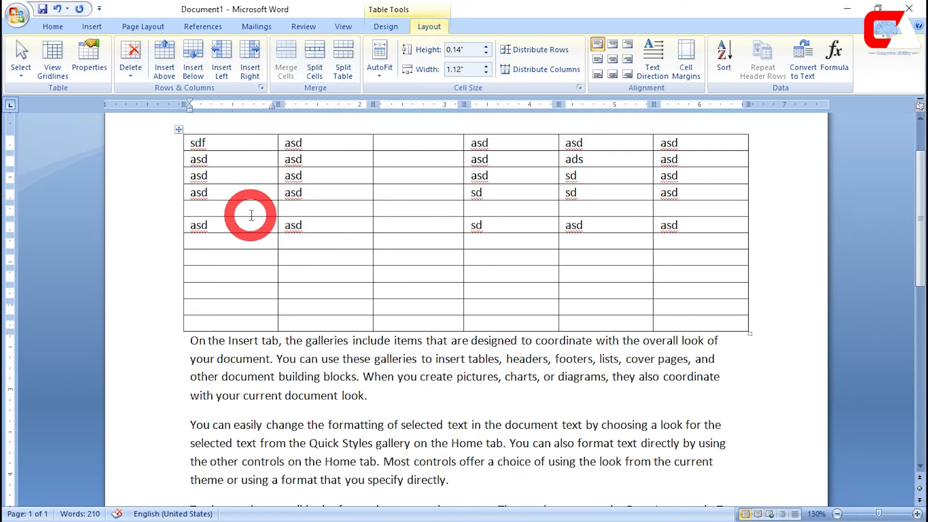
# Step: Merge the first two cells of the top row and undo the merge
pyautogui.moveTo(191, 142); pyautogui.dragTo(355, 148)
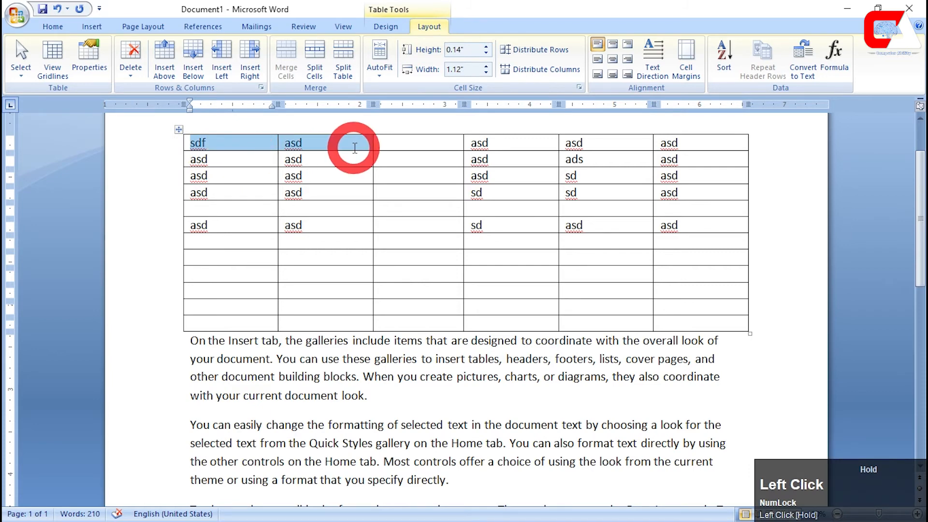
pyautogui.moveTo(355, 147); pyautogui.dragTo(312, 145)
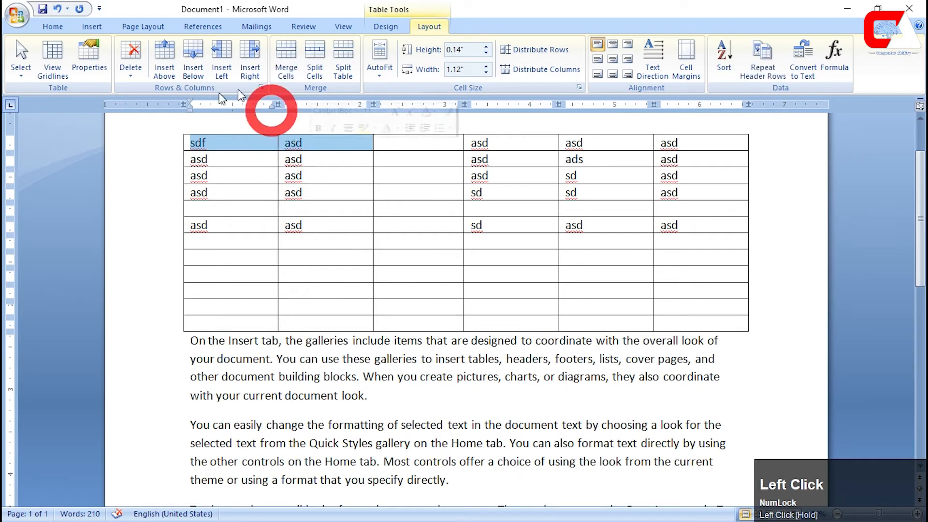
pyautogui.click(291, 62)
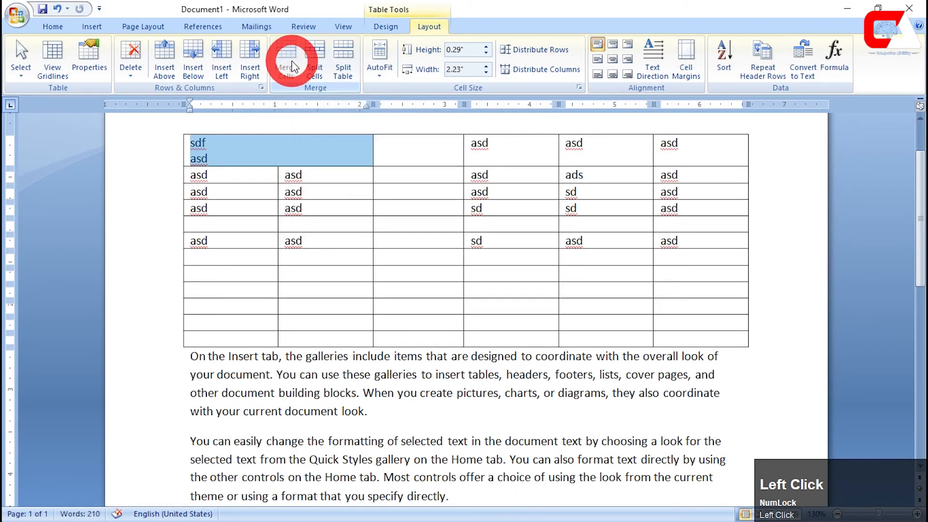
pyautogui.hotkey('ctrl', 'z')
pyautogui.click(300, 148)
pyautogui.click(299, 40)
pyautogui.click(308, 159)
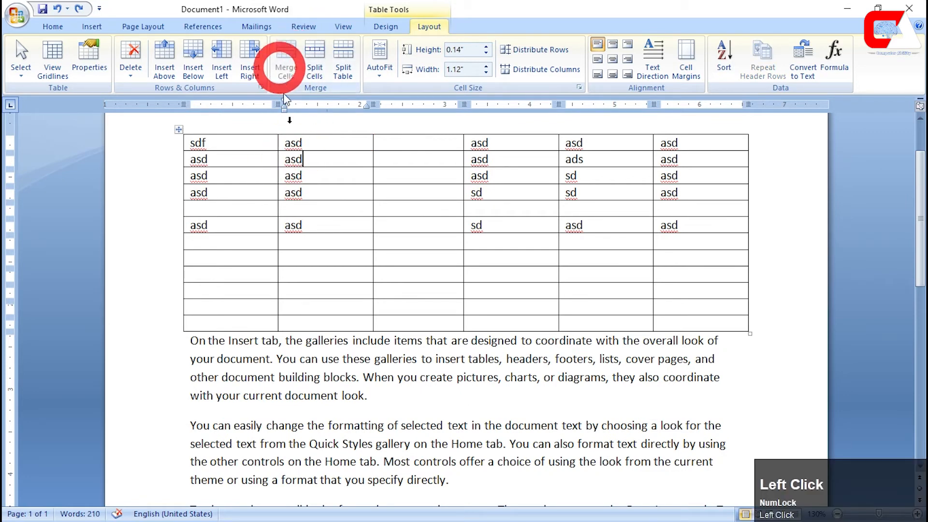
# Step: Merge the first three rows of the first two columns into one cell and undo the merge
pyautogui.click(259, 144)
pyautogui.moveTo(259, 144); pyautogui.dragTo(341, 175)
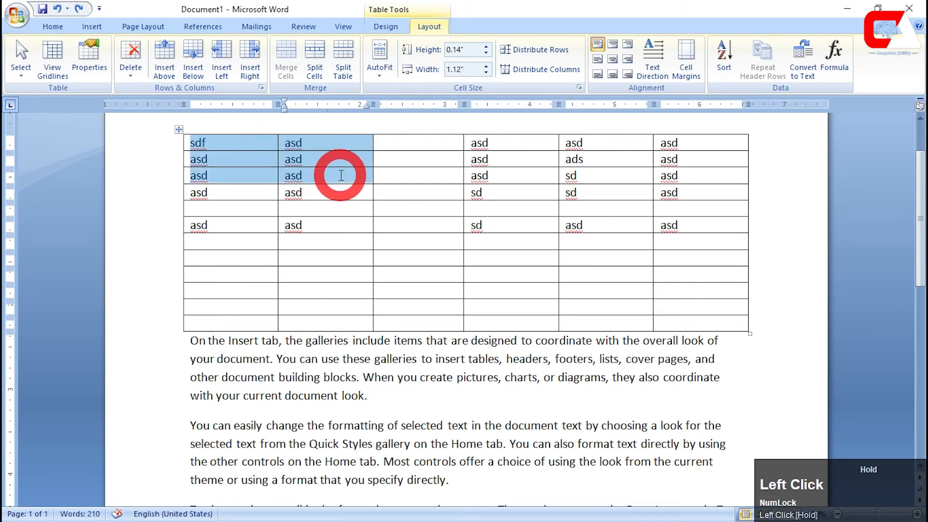
pyautogui.click(301, 67)
pyautogui.click(317, 241)
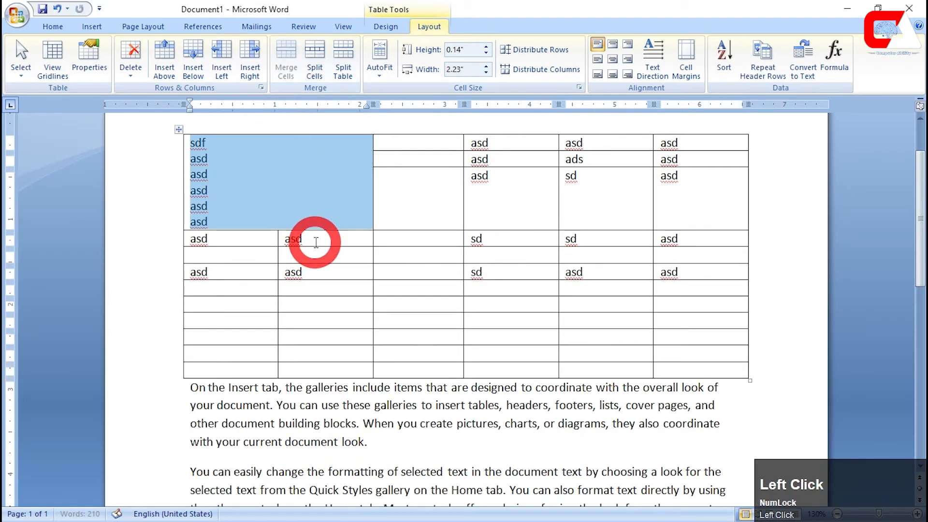
pyautogui.hotkey('ctrl', 'z')
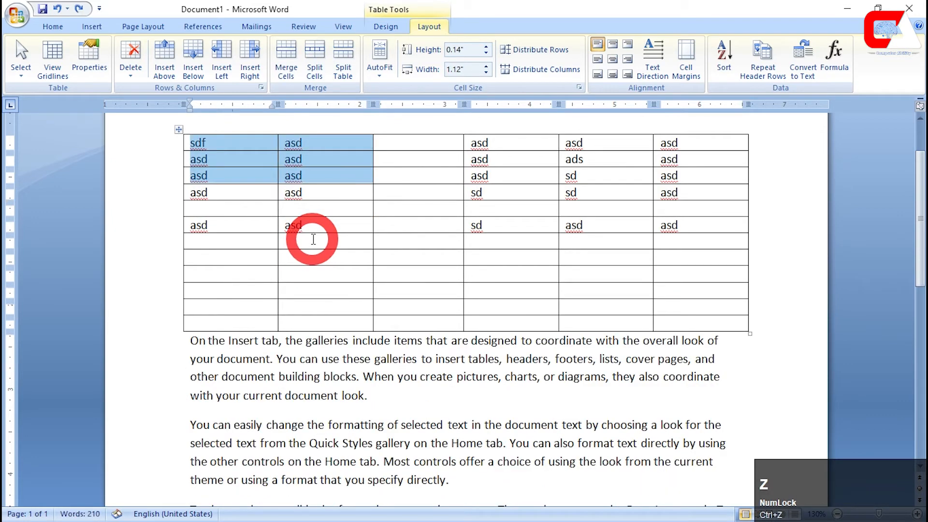
# Step: Merge the six cells in the first three rows of the first two columns into one cell
pyautogui.moveTo(290, 184); pyautogui.dragTo(290, 183)
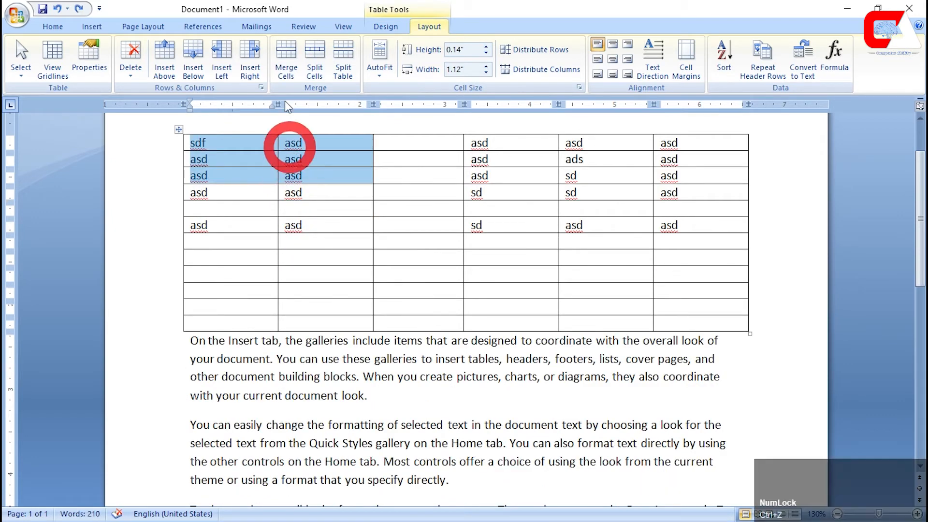
pyautogui.click(286, 58)
pyautogui.click(199, 191)
pyautogui.click(277, 207)
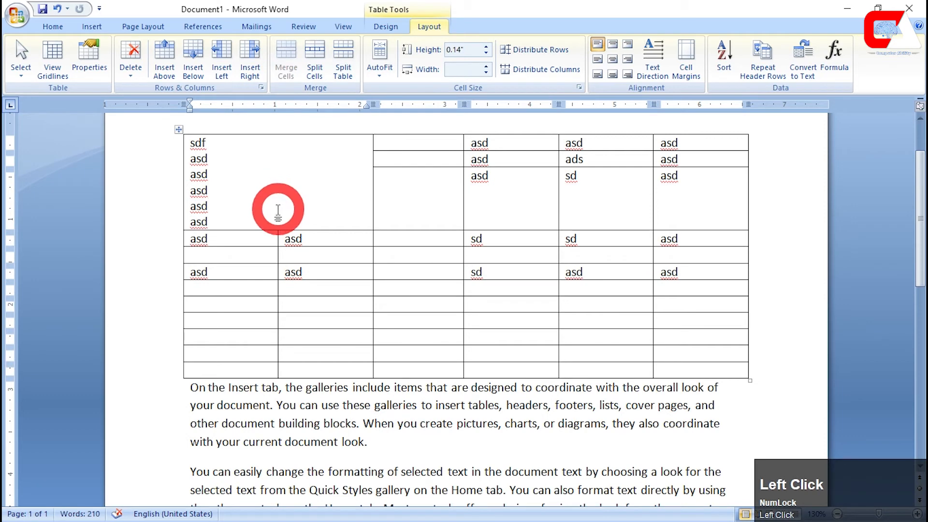
pyautogui.click(292, 154)
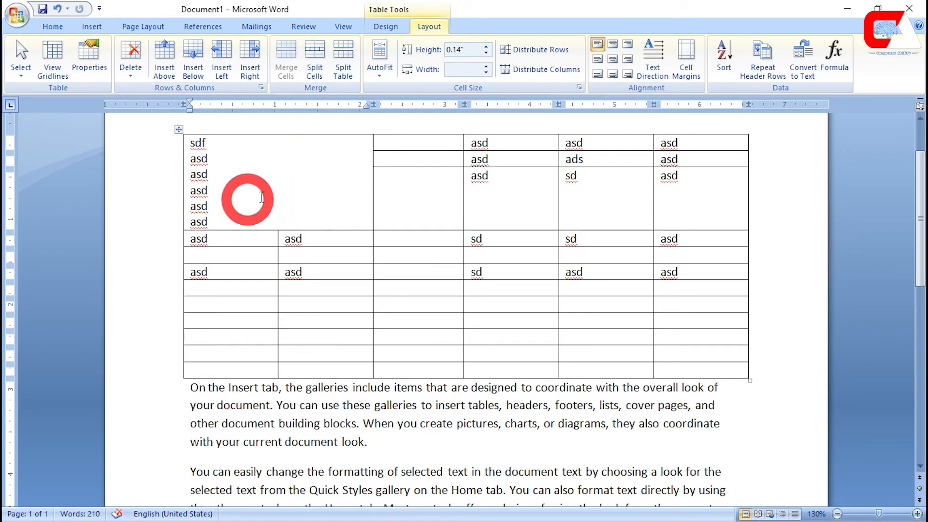
pyautogui.click(321, 66)
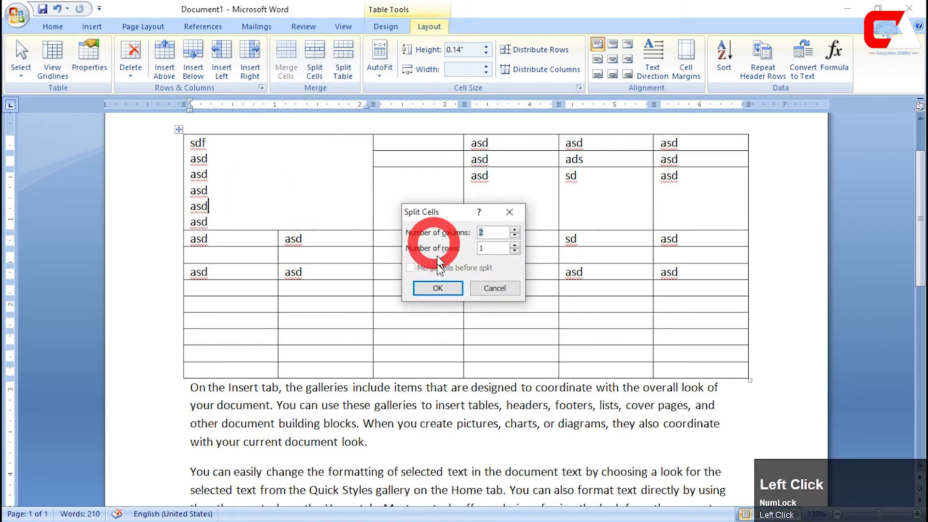
pyautogui.click(236, 167)
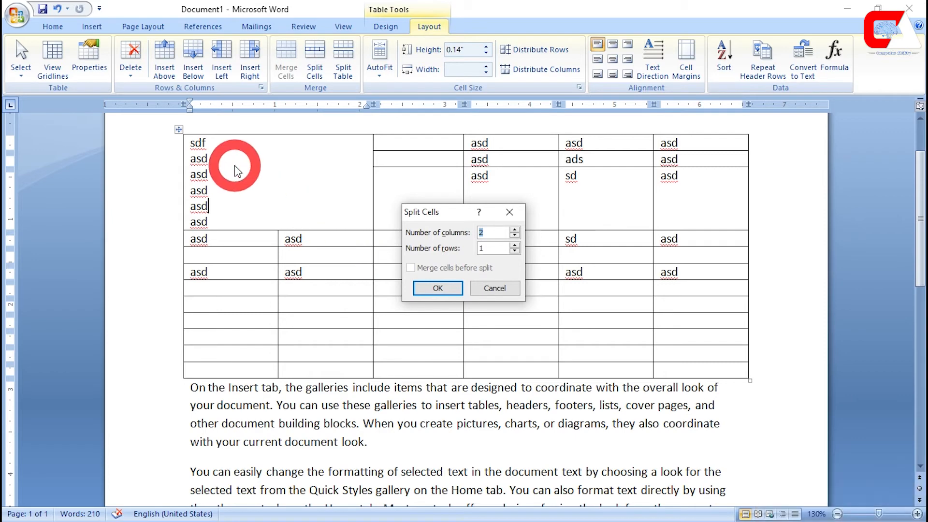
pyautogui.click(510, 212)
# Step: Split the empty cell in the third row, beside the large merged cell, into 2 columns and 1 row
pyautogui.click(400, 205)
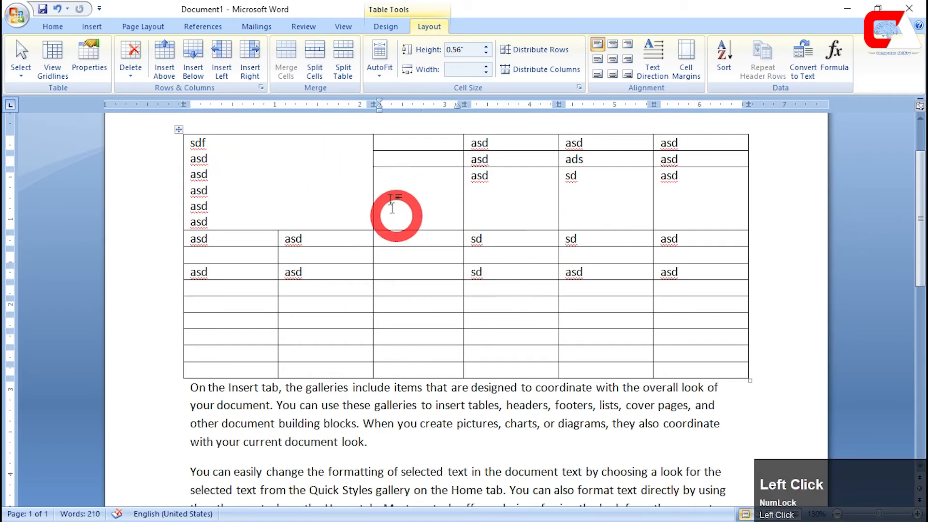
pyautogui.click(314, 68)
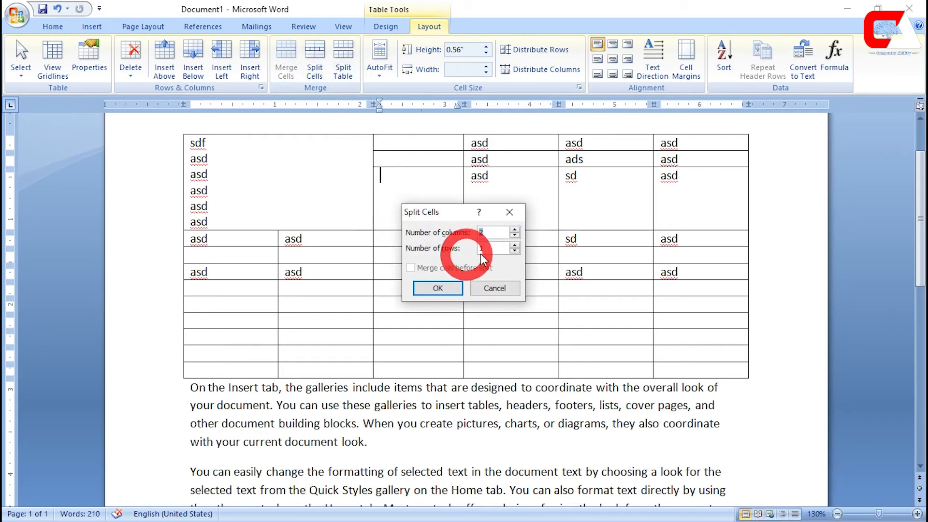
pyautogui.click(454, 286)
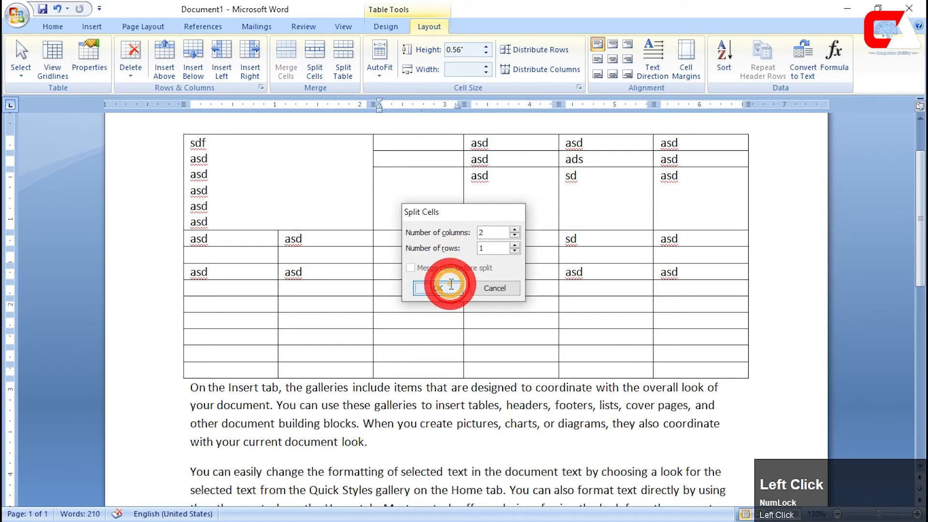
pyautogui.click(429, 217)
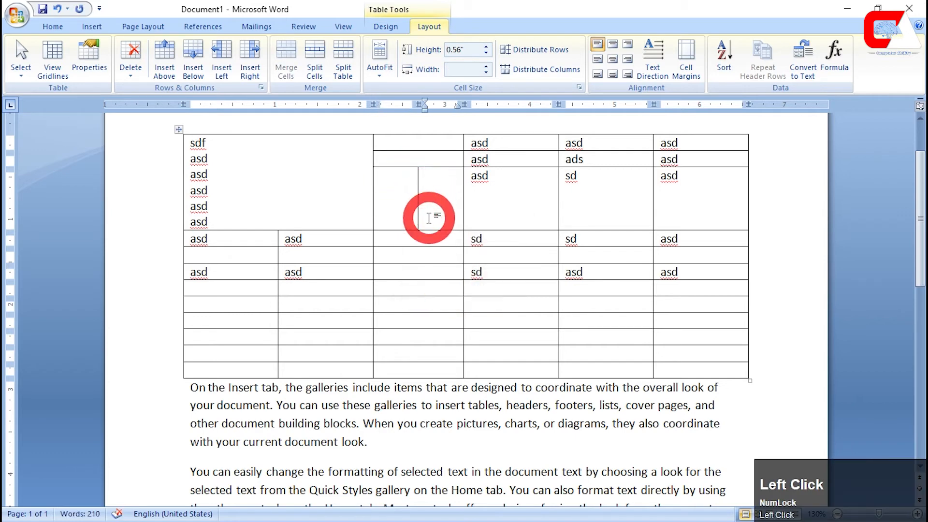
pyautogui.click(413, 163)
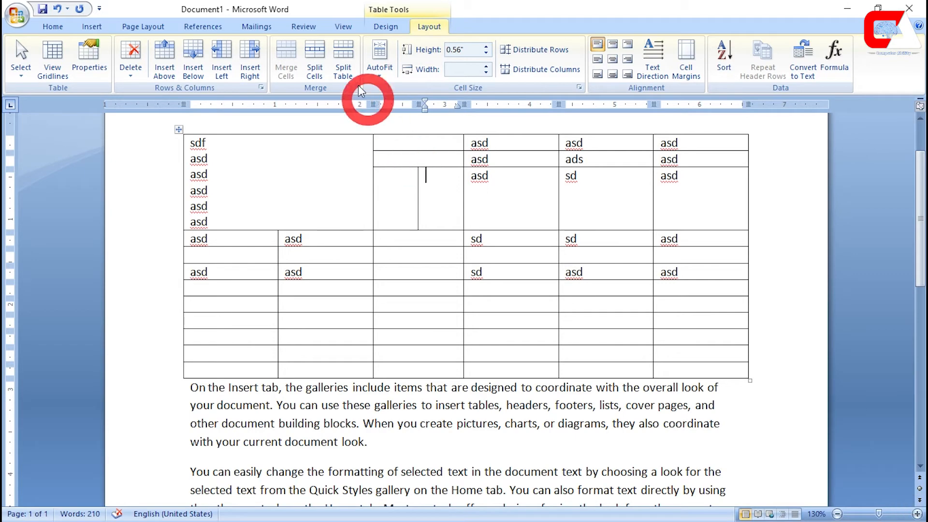
# Step: Split the table at the first empty row below the last row containing text
pyautogui.click(407, 294)
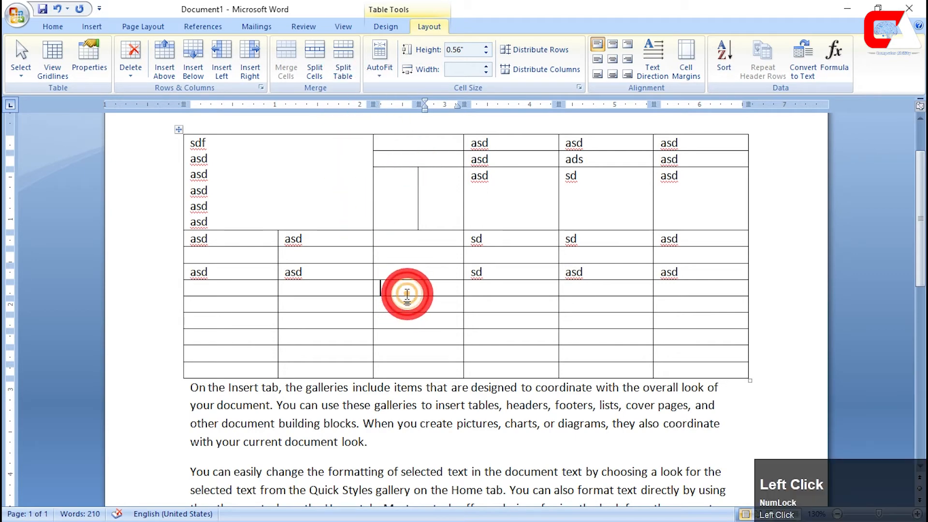
pyautogui.click(344, 73)
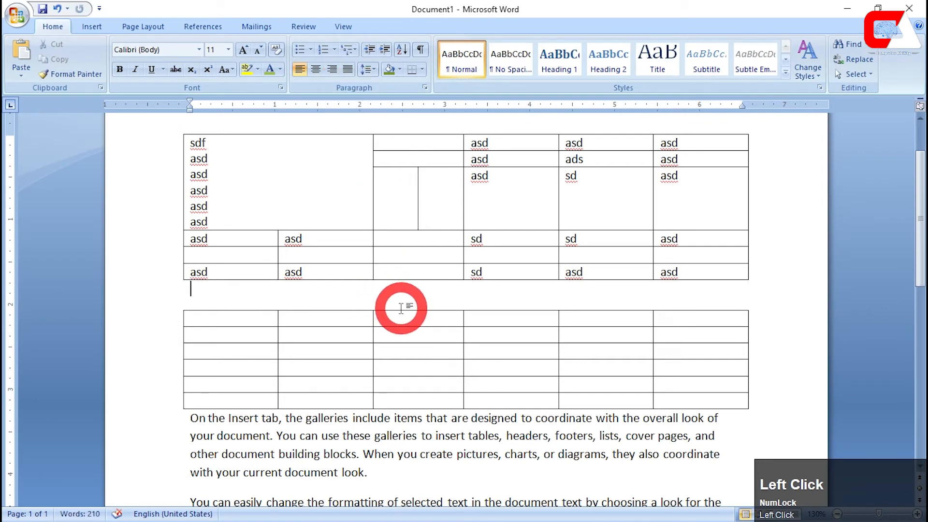
pyautogui.click(217, 185)
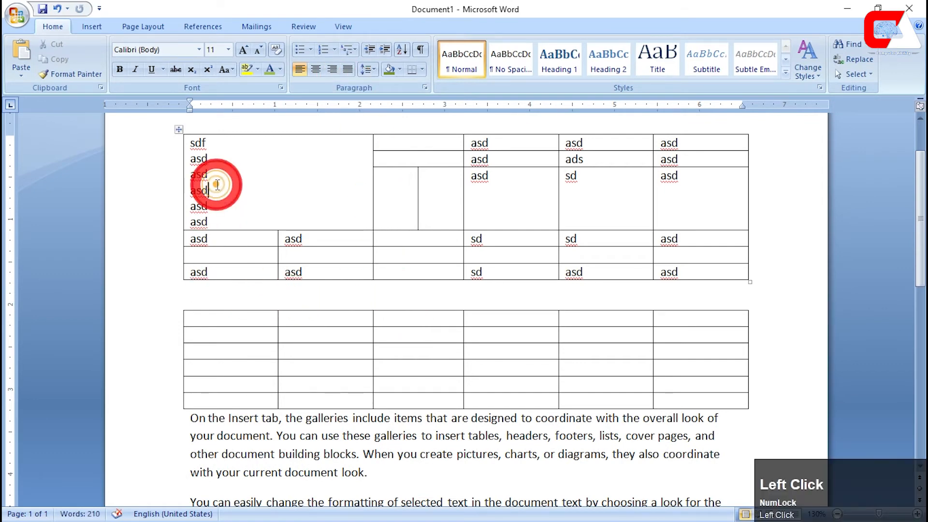
pyautogui.click(232, 332)
pyautogui.click(249, 207)
pyautogui.click(252, 341)
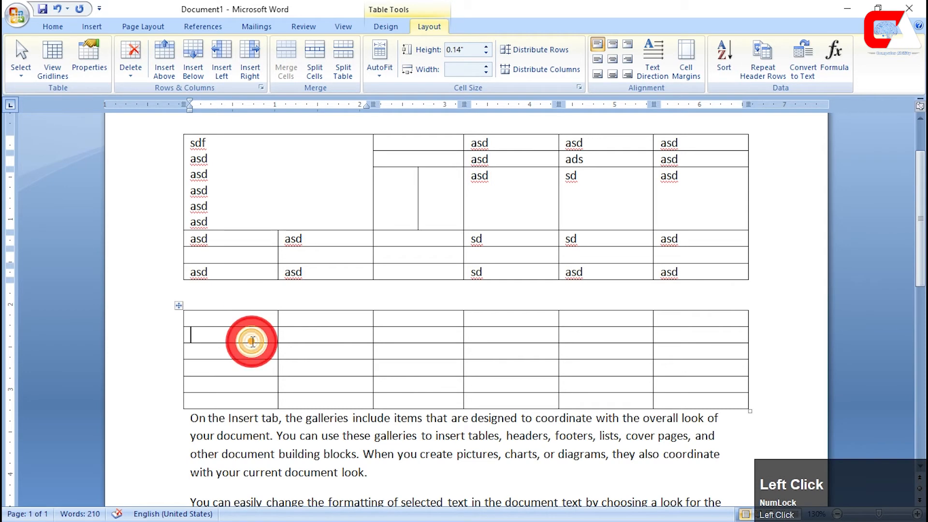
pyautogui.click(206, 325)
pyautogui.click(227, 211)
pyautogui.click(177, 135)
pyautogui.click(195, 316)
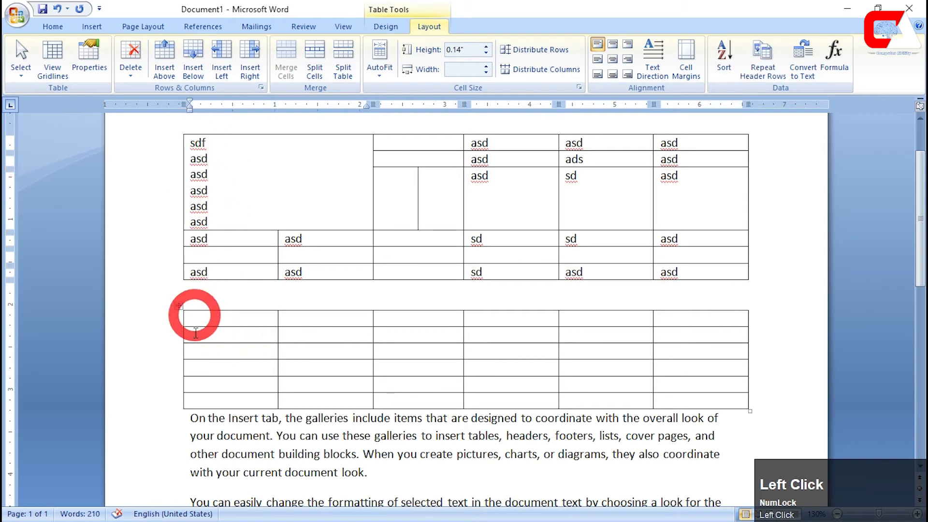
# Step: Try moving the separated lower table down into the paragraph text, and undo both the move and the table split
pyautogui.moveTo(180, 307); pyautogui.dragTo(223, 427)
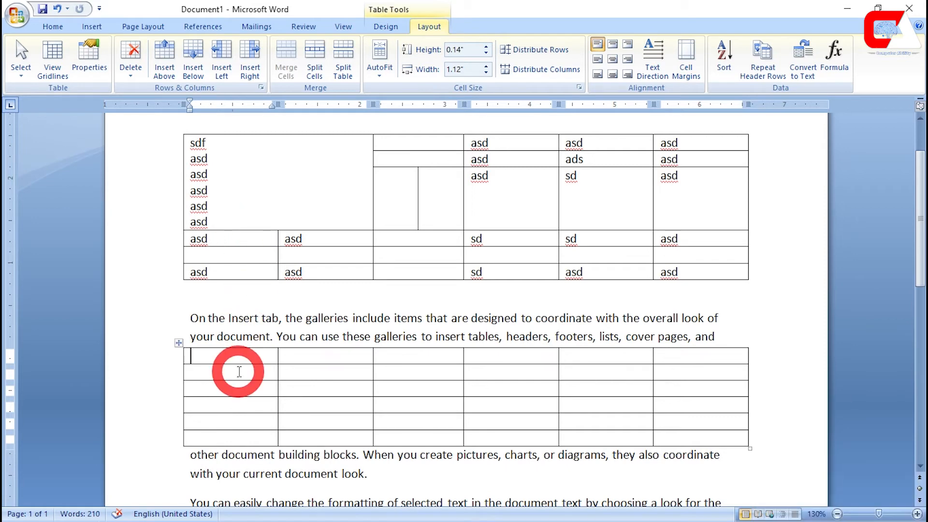
pyautogui.hotkey('ctrl', 'z')
pyautogui.hotkey('ctrl', 'z')
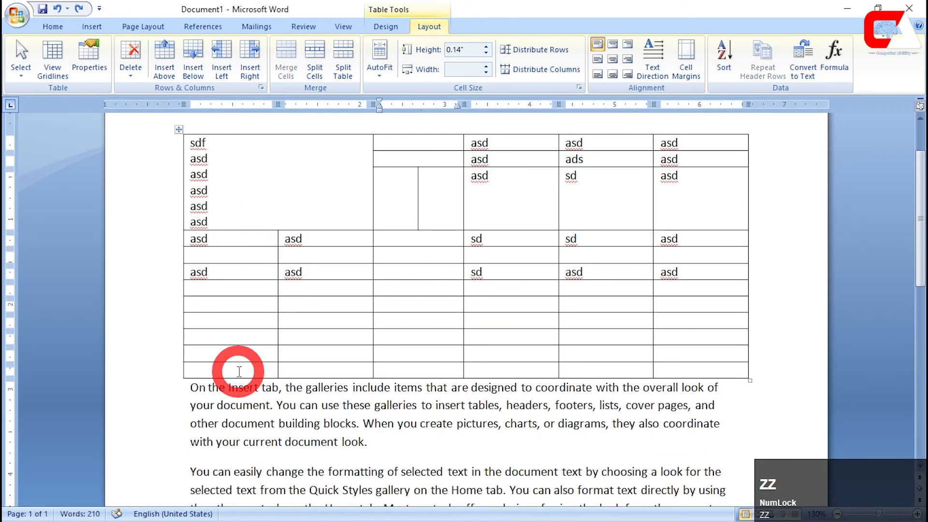
# Step: Undo the two-column cell split and the merge of the first two columns' top cells
pyautogui.click(285, 208)
pyautogui.click(187, 145)
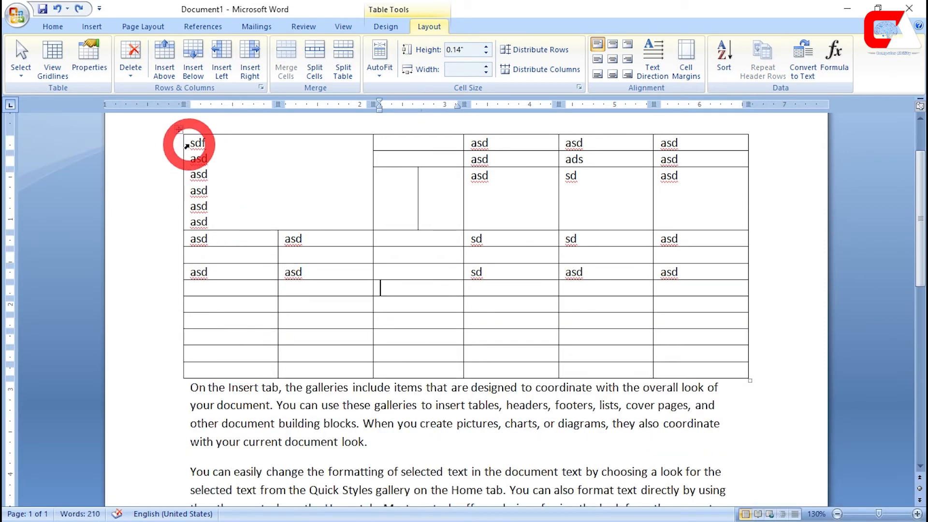
pyautogui.hotkey('ctrl', 'z')
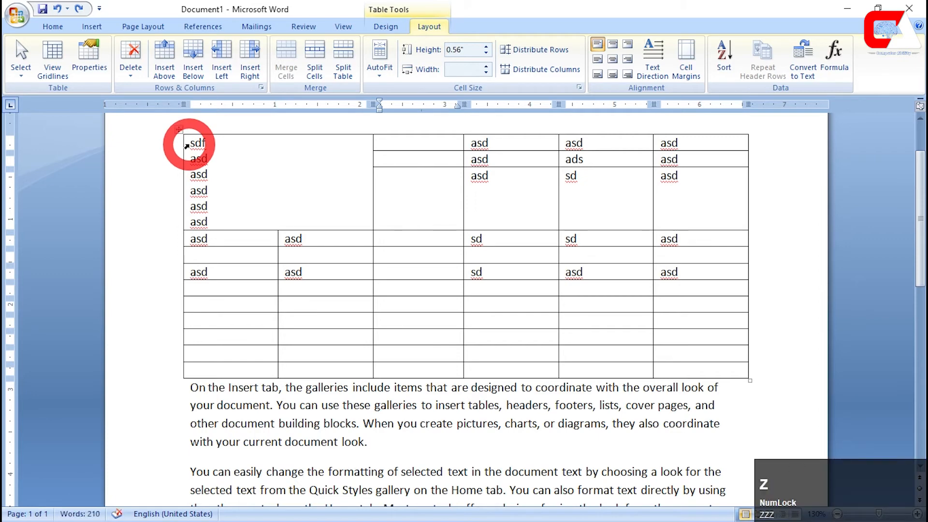
pyautogui.hotkey('ctrl', 'z')
pyautogui.click(329, 222)
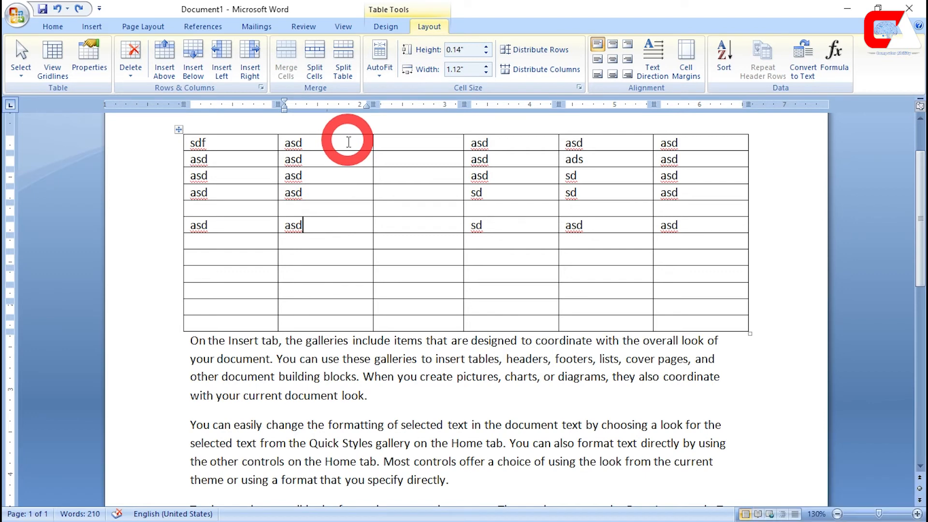
# Step: AutoFit the table to its contents, and AutoFit it to the window
pyautogui.click(377, 73)
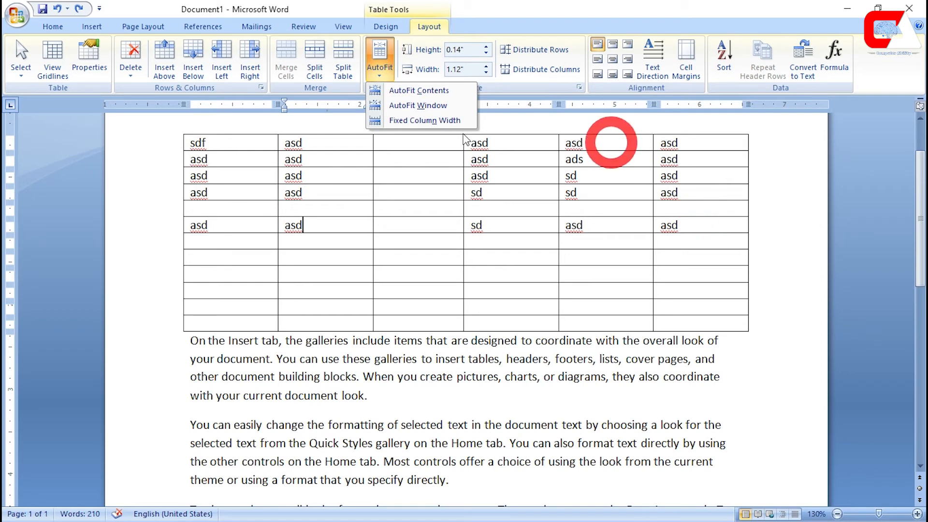
pyautogui.click(392, 92)
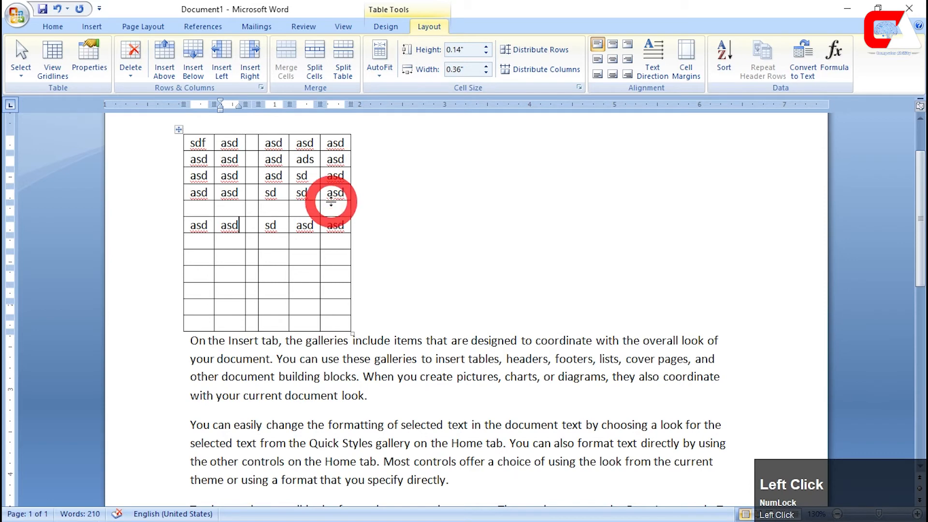
pyautogui.click(387, 63)
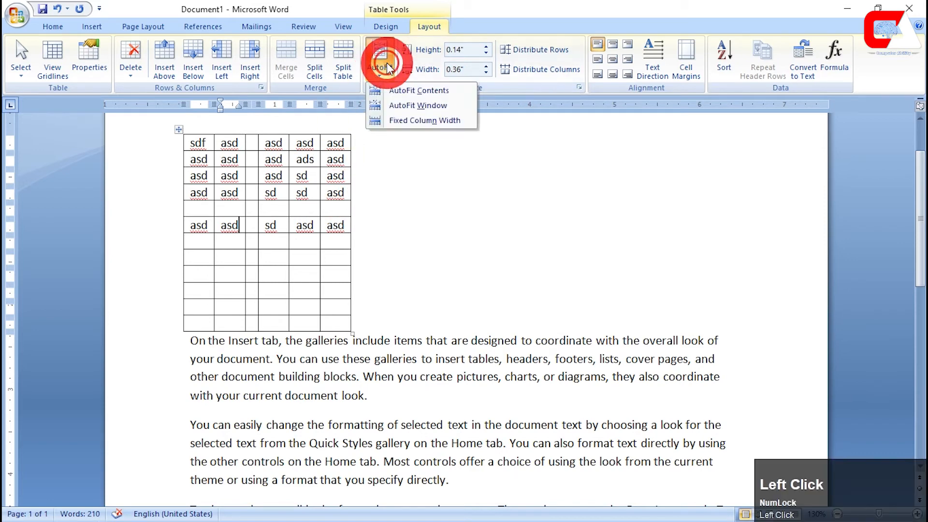
pyautogui.click(389, 106)
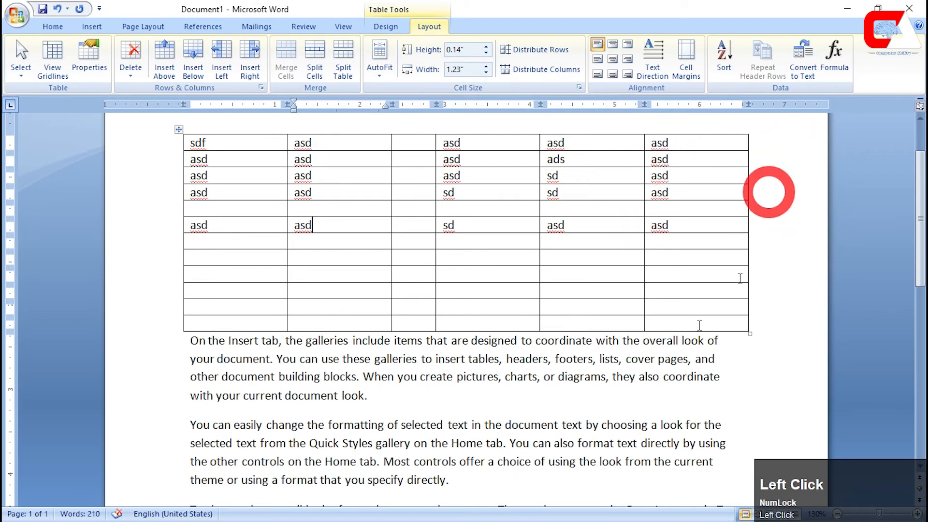
# Step: Set the table to Fixed Column Width
pyautogui.click(382, 67)
pyautogui.click(396, 127)
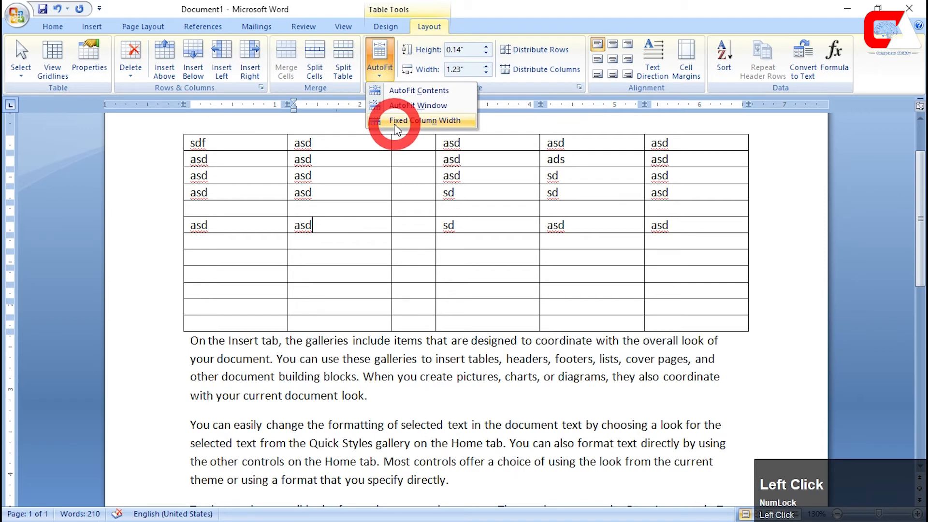
pyautogui.click(429, 127)
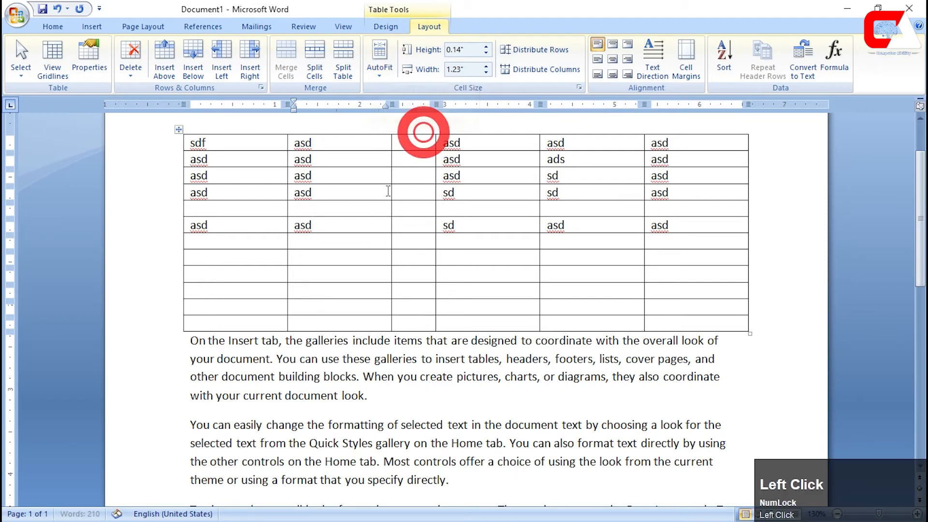
pyautogui.click(383, 74)
pyautogui.click(384, 74)
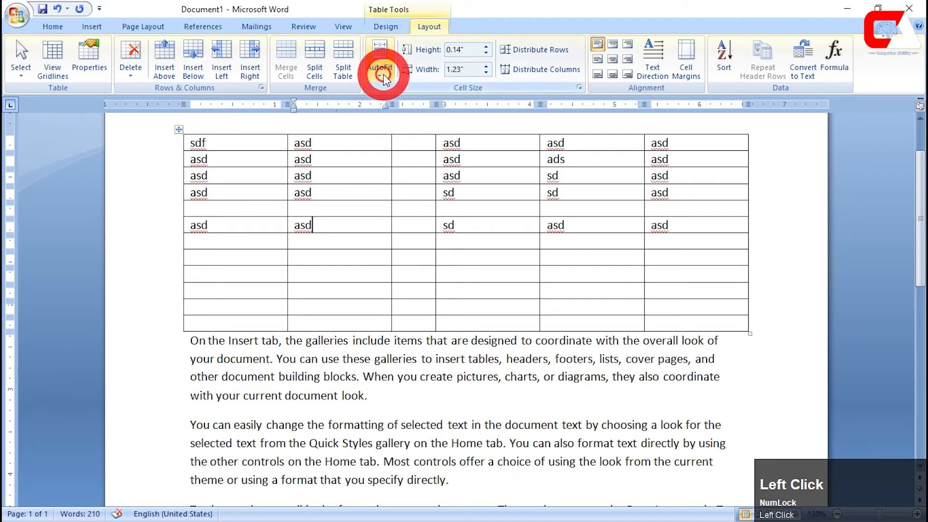
pyautogui.click(383, 74)
pyautogui.click(387, 120)
# Step: Add filler text of repeated "asd" to the second cell of the sixth row until it wraps onto several lines
pyautogui.click(333, 227)
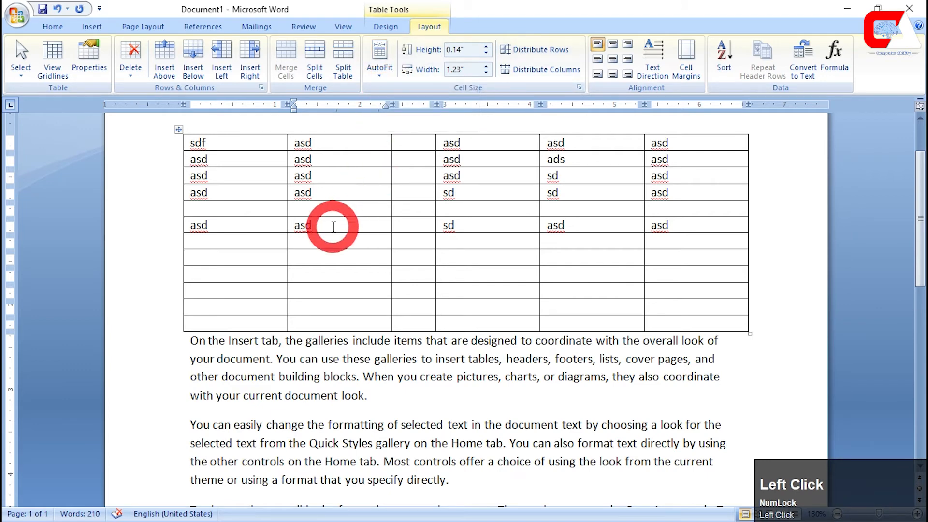
pyautogui.write('asdasdadsasd')
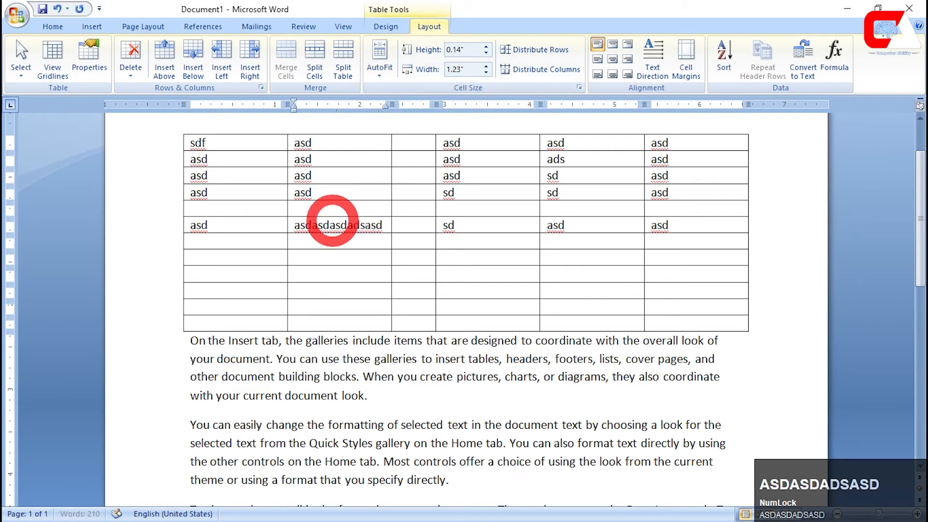
pyautogui.write('asdasdad')
pyautogui.click(344, 244)
pyautogui.click(384, 224)
pyautogui.write('asdasdadasdasdasd')
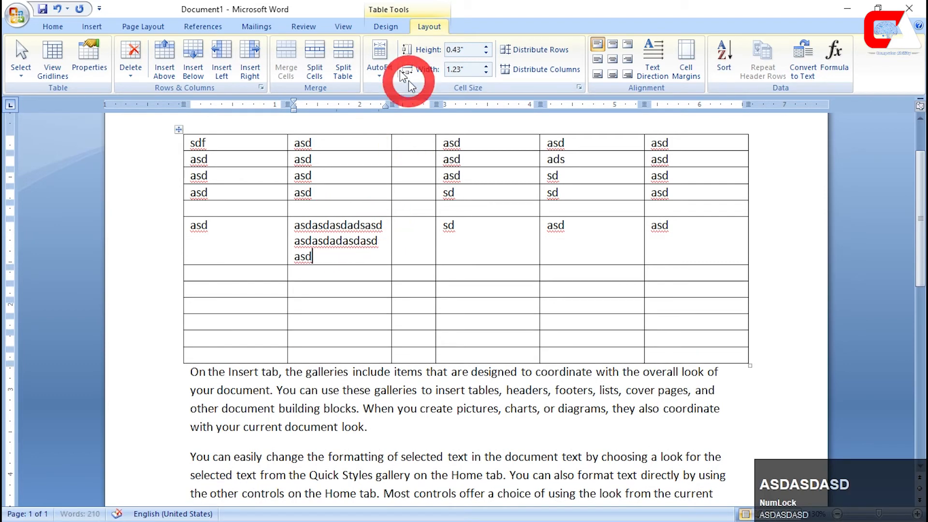
# Step: AutoFit the table to its contents and add more filler text ending in "adadadadaddd" to the sixth row's second cell
pyautogui.click(381, 62)
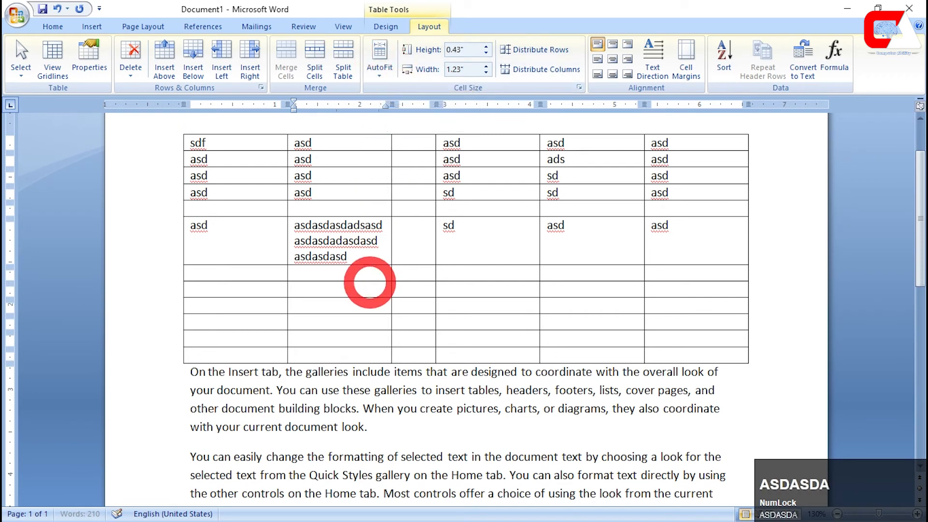
pyautogui.write('ada')
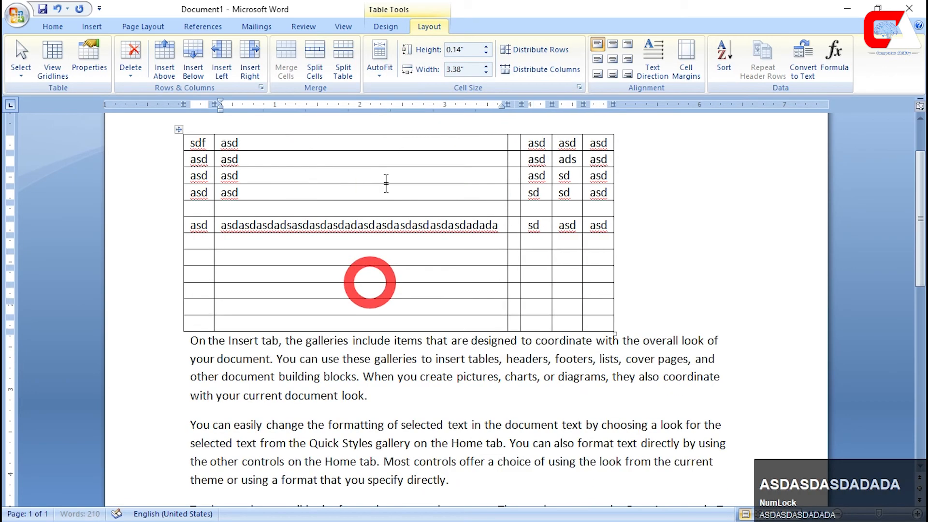
pyautogui.write('adadadadaddd')
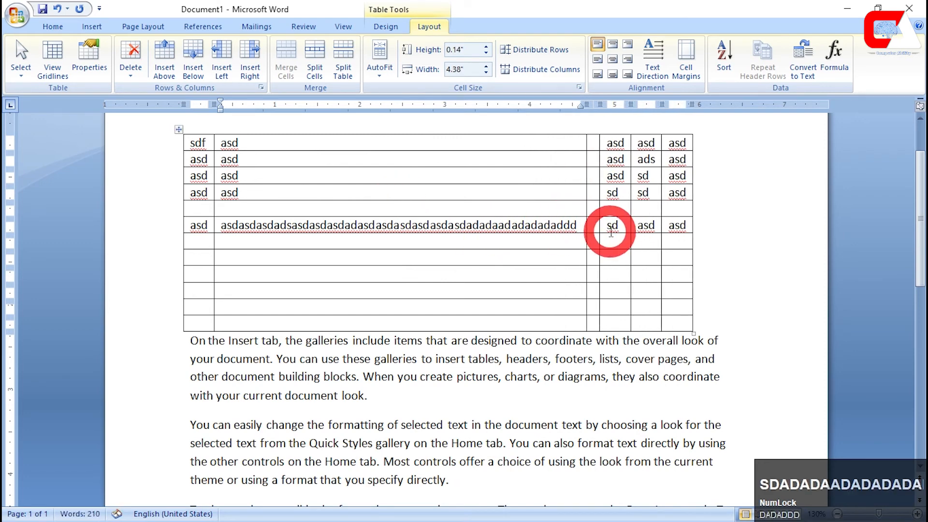
# Step: Delete the filler text in the sixth row's second cell, leaving only "a"
pyautogui.press('BackSpace')
pyautogui.press('BackSpace')
pyautogui.press('BackSpace')
pyautogui.press('BackSpace')
pyautogui.press('BackSpace')
pyautogui.press('BackSpace')
pyautogui.press('BackSpace')
pyautogui.press('BackSpace')
pyautogui.press('BackSpace')
pyautogui.press('BackSpace')
pyautogui.press('BackSpace')
pyautogui.press('BackSpace')
pyautogui.press('BackSpace')
pyautogui.press('BackSpace')
pyautogui.press('BackSpace')
pyautogui.press('BackSpace')
pyautogui.press('BackSpace')
pyautogui.press('BackSpace')
pyautogui.press('BackSpace')
pyautogui.press('BackSpace')
pyautogui.press('BackSpace')
pyautogui.press('BackSpace')
pyautogui.press('BackSpace')
pyautogui.press('BackSpace')
pyautogui.press('BackSpace')
pyautogui.press('BackSpace')
pyautogui.press('BackSpace')
pyautogui.press('BackSpace')
pyautogui.press('BackSpace')
pyautogui.press('BackSpace')
pyautogui.press('BackSpace')
pyautogui.press('BackSpace')
pyautogui.press('BackSpace')
pyautogui.press('BackSpace')
pyautogui.press('BackSpace')
pyautogui.press('BackSpace')
pyautogui.press('BackSpace')
pyautogui.press('BackSpace')
pyautogui.press('BackSpace')
pyautogui.press('BackSpace')
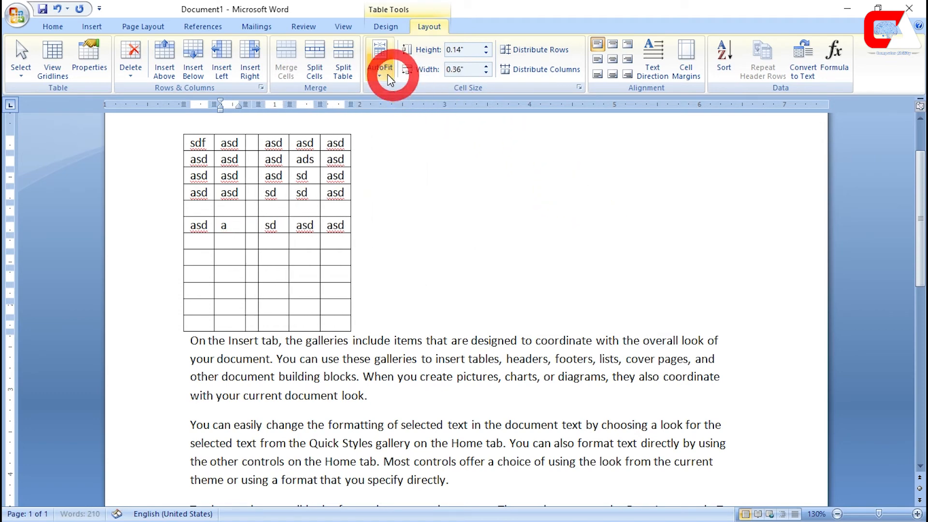
# Step: AutoFit the table to the window
pyautogui.click(390, 77)
pyautogui.click(393, 105)
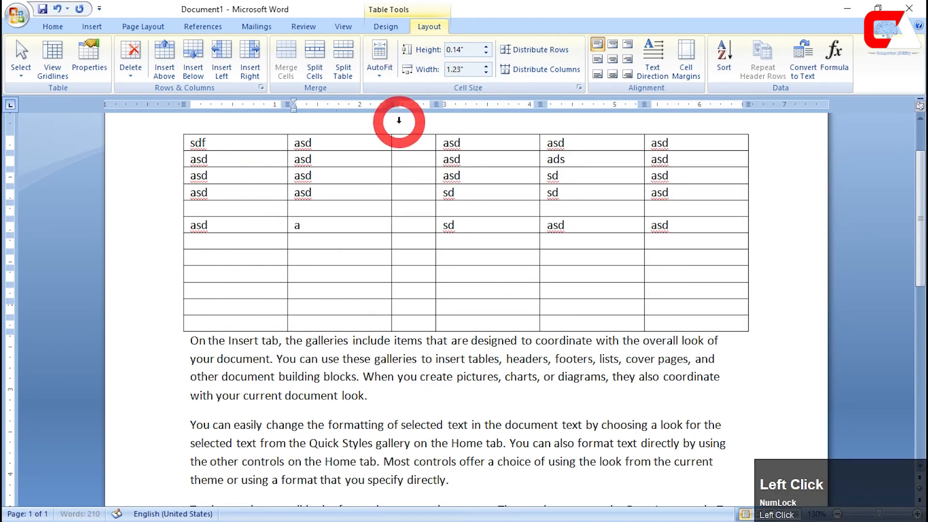
pyautogui.click(388, 75)
pyautogui.click(370, 147)
# Step: Extend the sixth row's second entry to "aasdadasdasdadadadadadad" and its first entry to "asdasdasdasdasdasdasd"
pyautogui.write('asda')
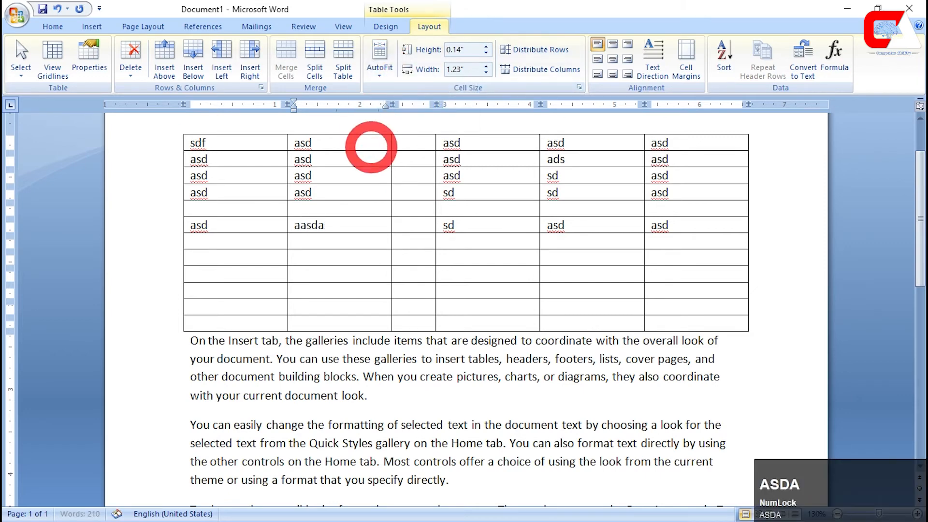
pyautogui.write('dasdasdadadadadadad')
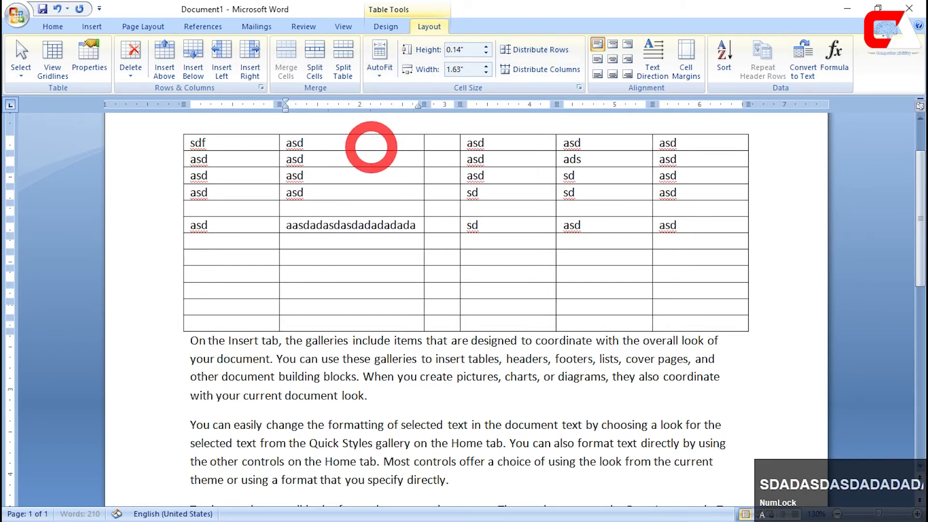
pyautogui.click(259, 226)
pyautogui.write('asdasdasd')
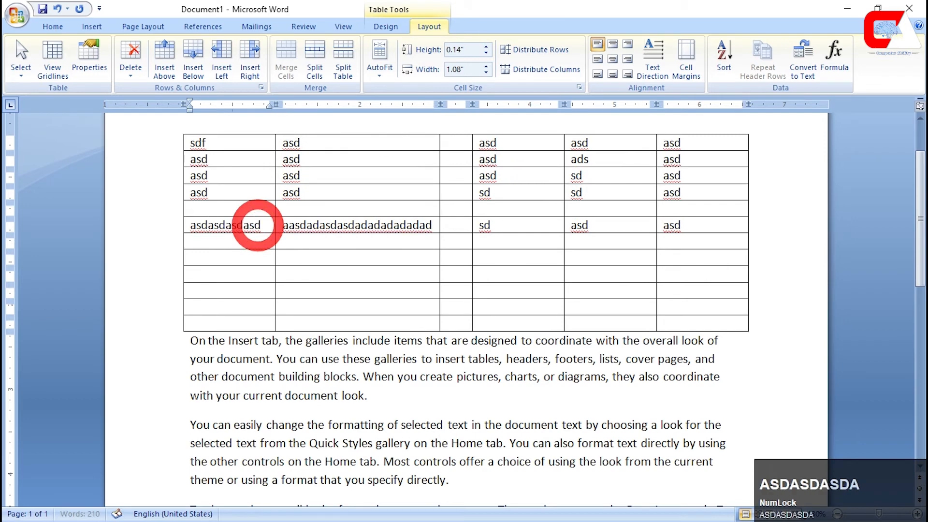
pyautogui.write('asdasdasd')
# Step: Fill the sixth row's remaining cells with "asdasdasdas", "sdasdasdasdasd", "asdasdasdas" and "aasdasddsasd"
pyautogui.click(493, 229)
pyautogui.write('asdasd')
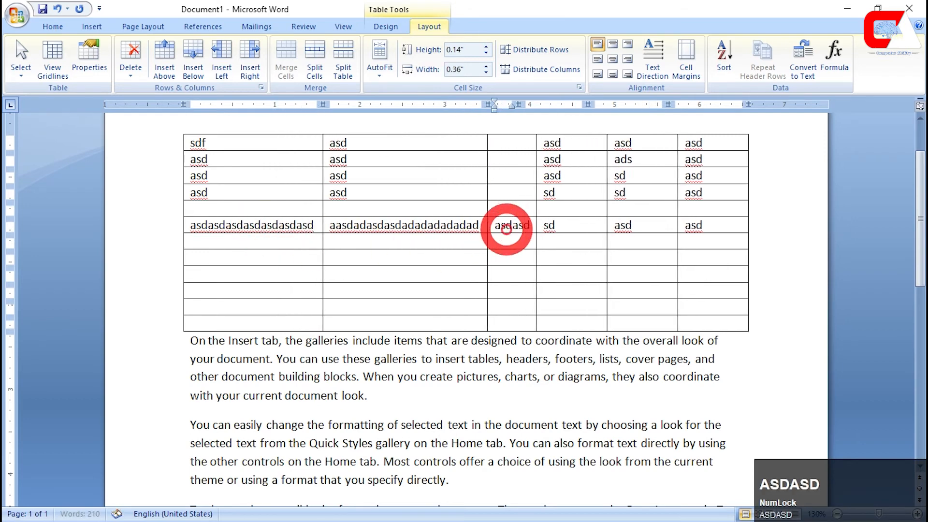
pyautogui.write('asdas')
pyautogui.click(648, 225)
pyautogui.write('asdasdasdasd')
pyautogui.click(686, 225)
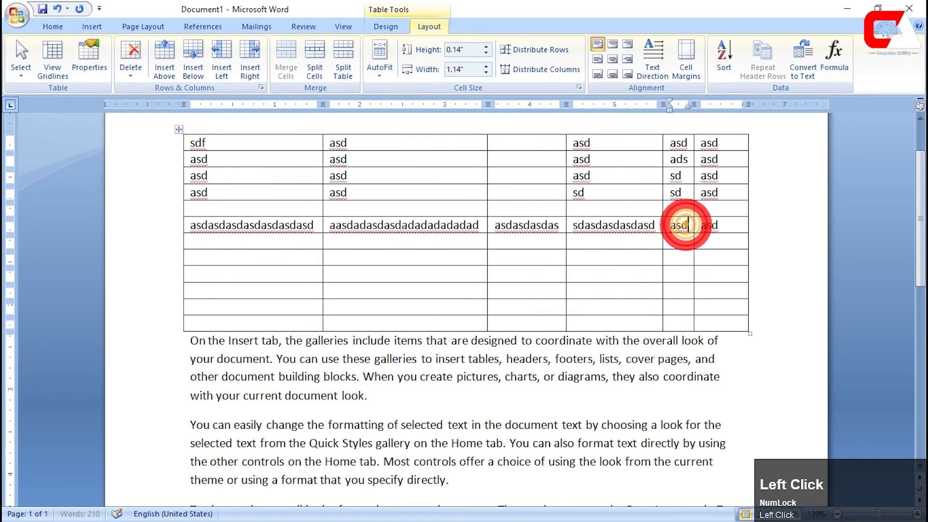
pyautogui.write('asdasdas')
pyautogui.click(729, 291)
pyautogui.write('asdasddsa')
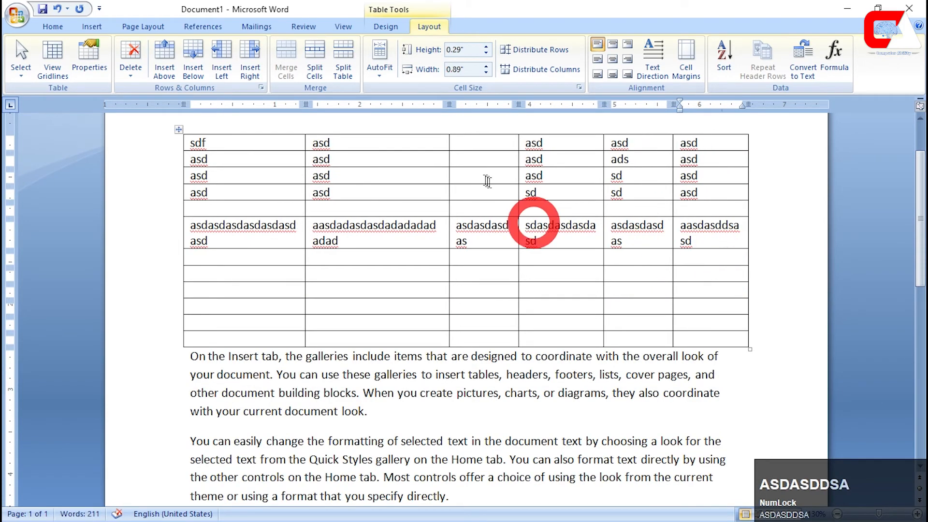
# Step: Set the height of the table's sixth row to 1"
pyautogui.click(378, 78)
pyautogui.click(378, 78)
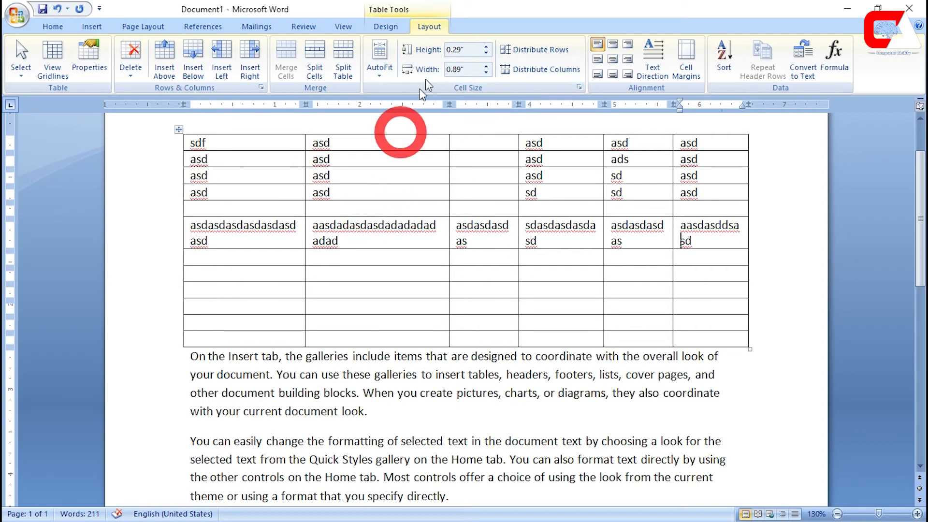
pyautogui.click(468, 48)
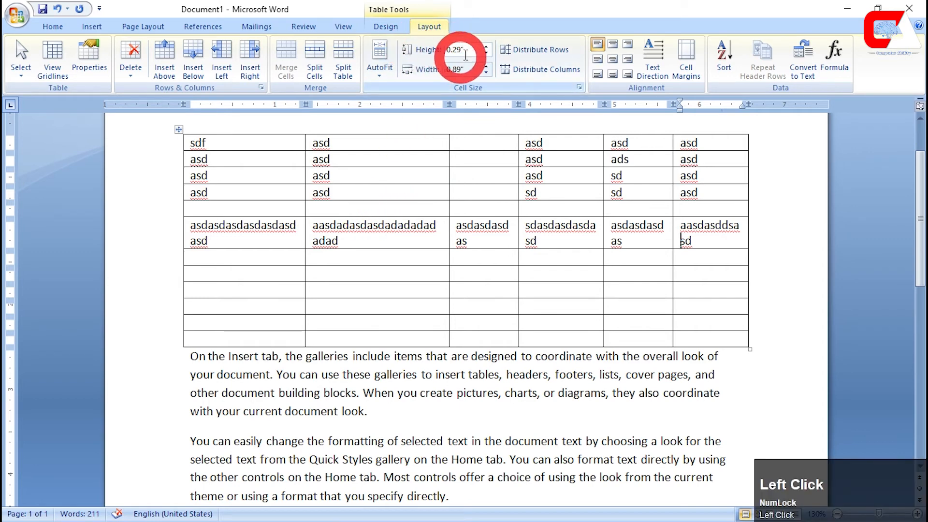
pyautogui.moveTo(466, 50); pyautogui.dragTo(435, 56)
pyautogui.press('Return')
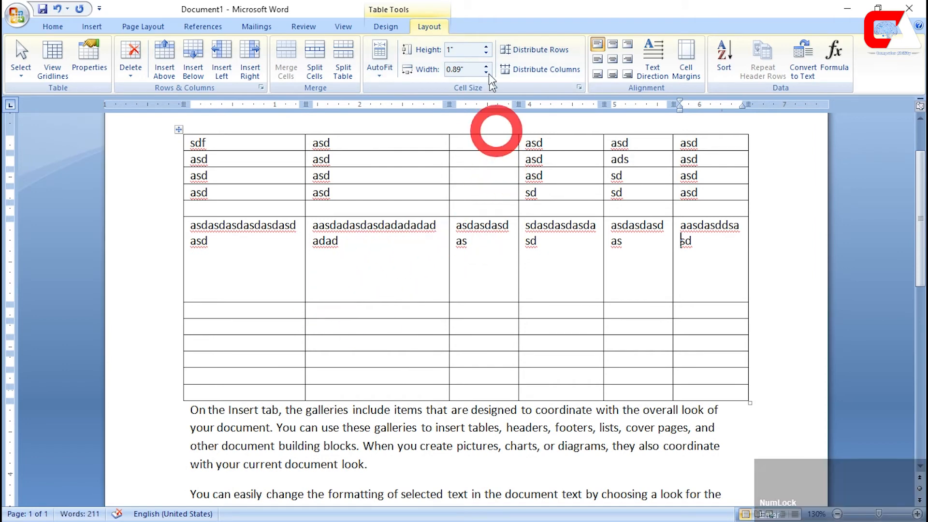
# Step: Set the last column's width to 1" and undo the width change
pyautogui.click(467, 71)
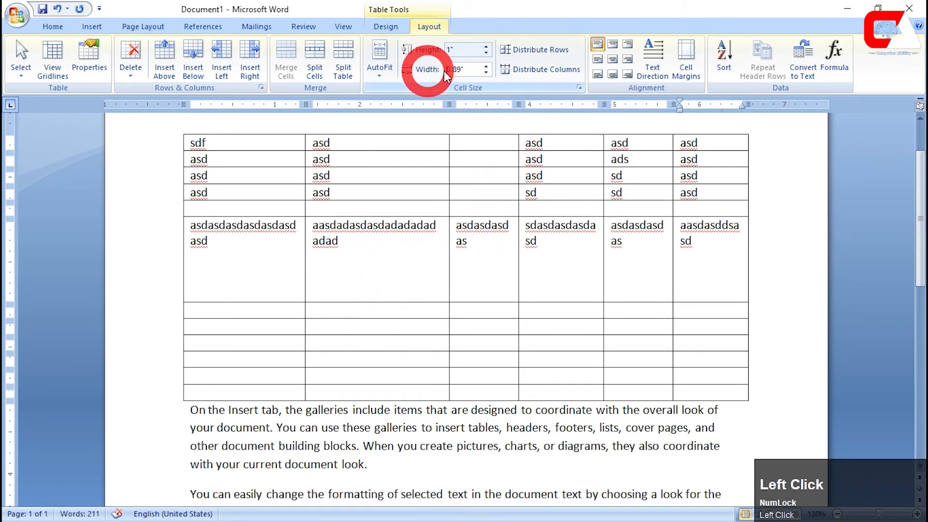
pyautogui.moveTo(477, 69); pyautogui.dragTo(428, 72)
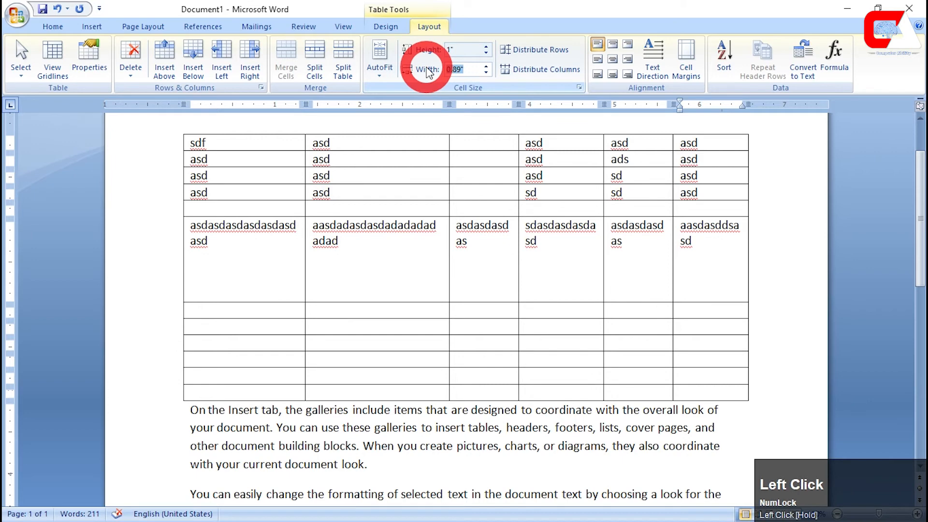
pyautogui.press('Return')
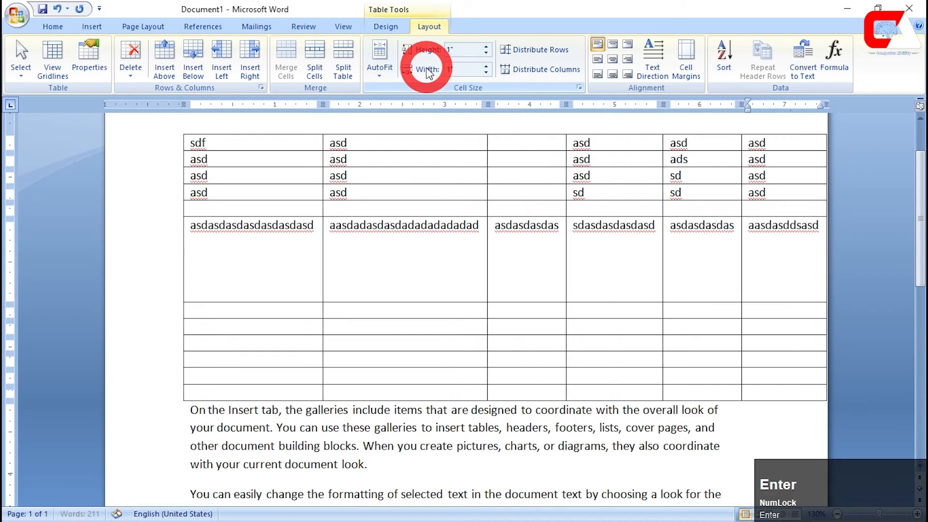
pyautogui.click(528, 256)
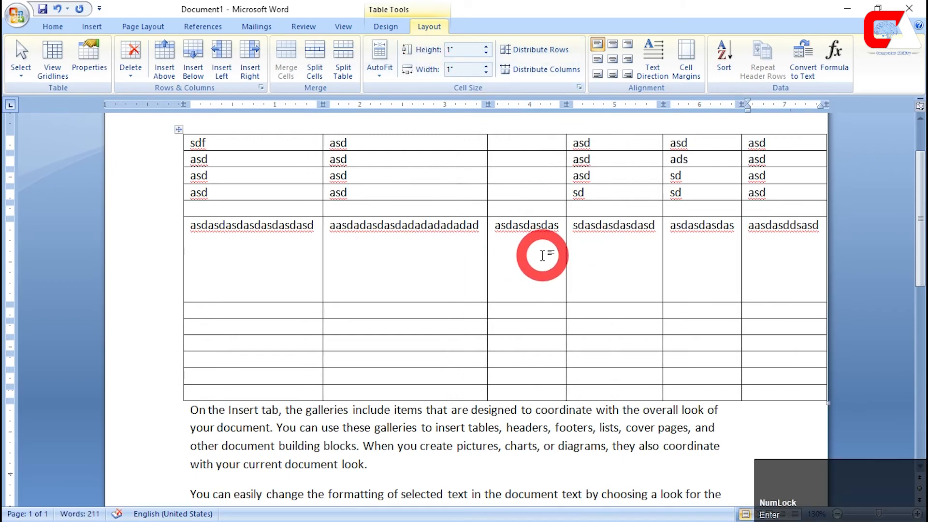
pyautogui.hotkey('ctrl', 'z')
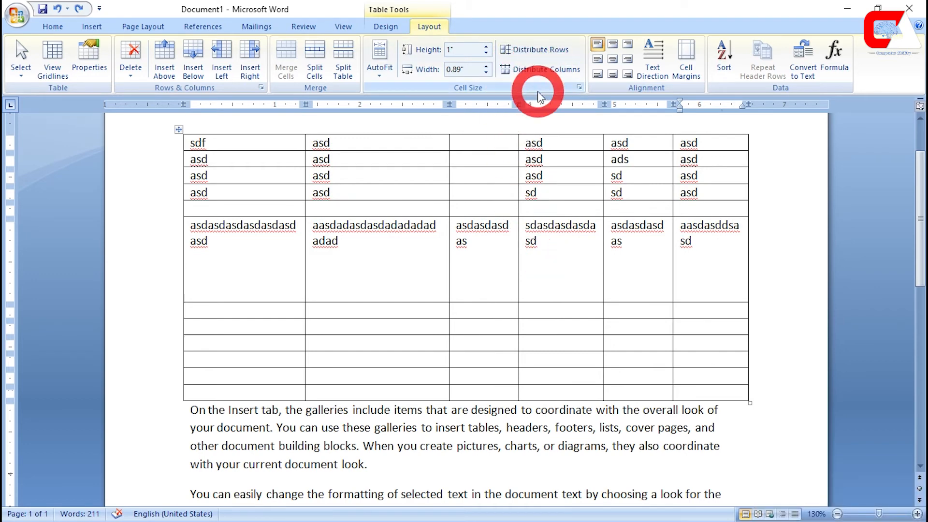
pyautogui.click(546, 250)
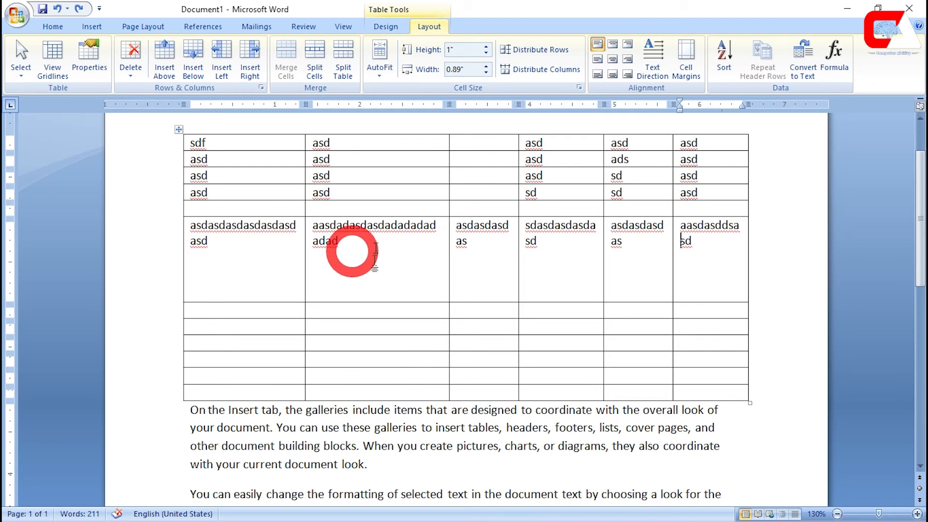
# Step: Distribute the table's rows evenly and undo the row distribution
pyautogui.click(285, 265)
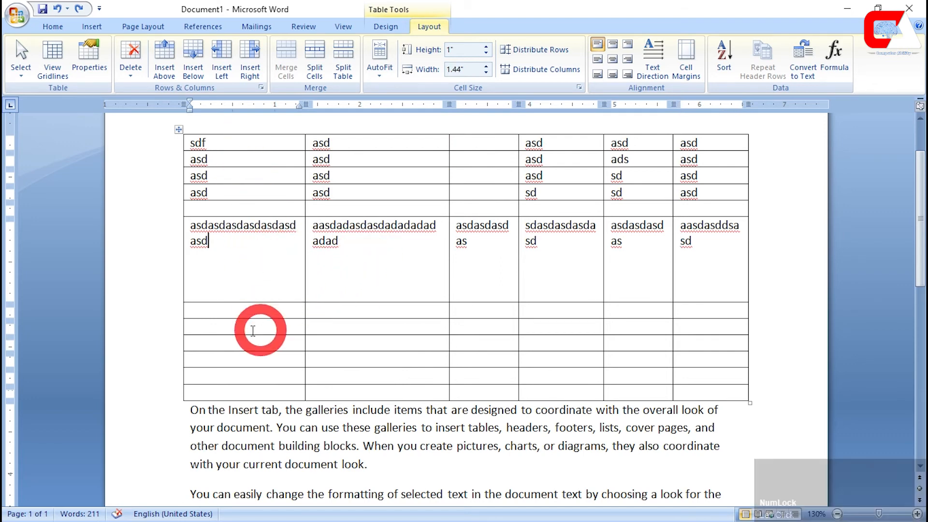
pyautogui.click(545, 52)
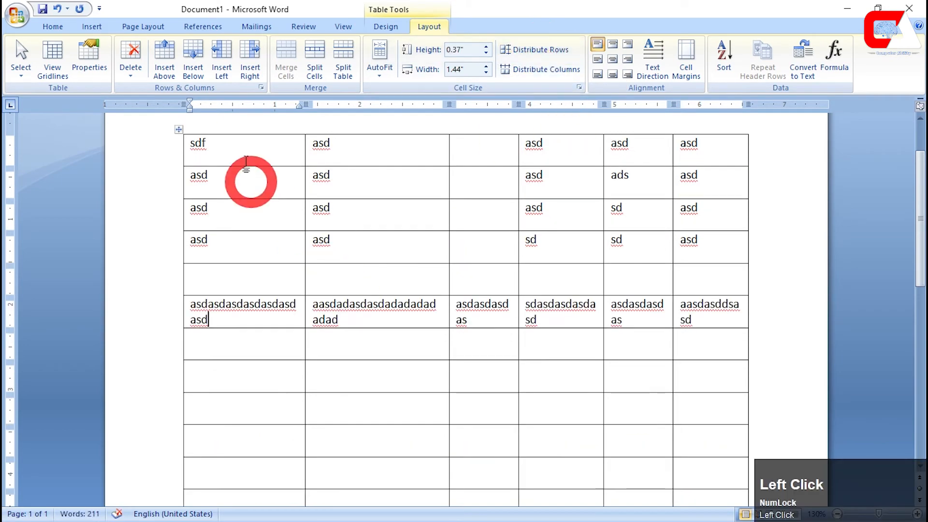
pyautogui.scroll(-5, 256, 465)
pyautogui.scroll(5, 256, 461)
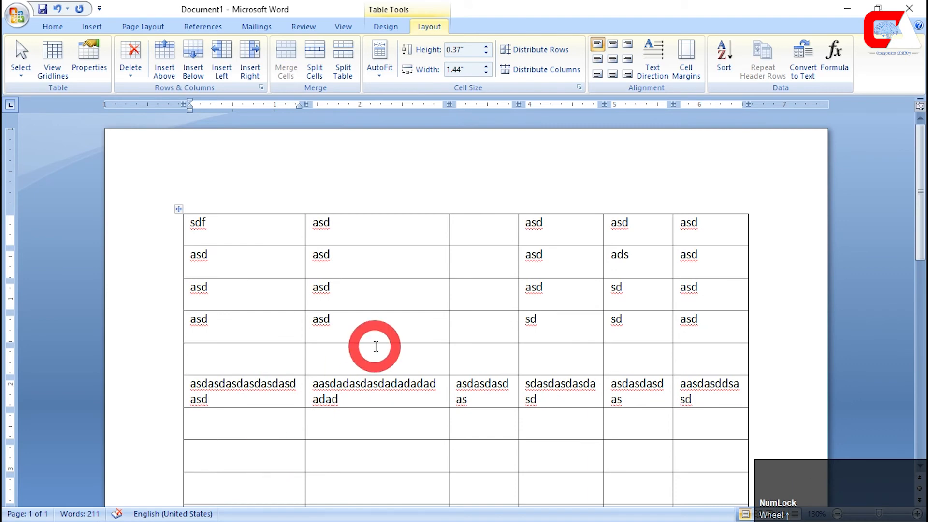
pyautogui.hotkey('ctrl', 'z')
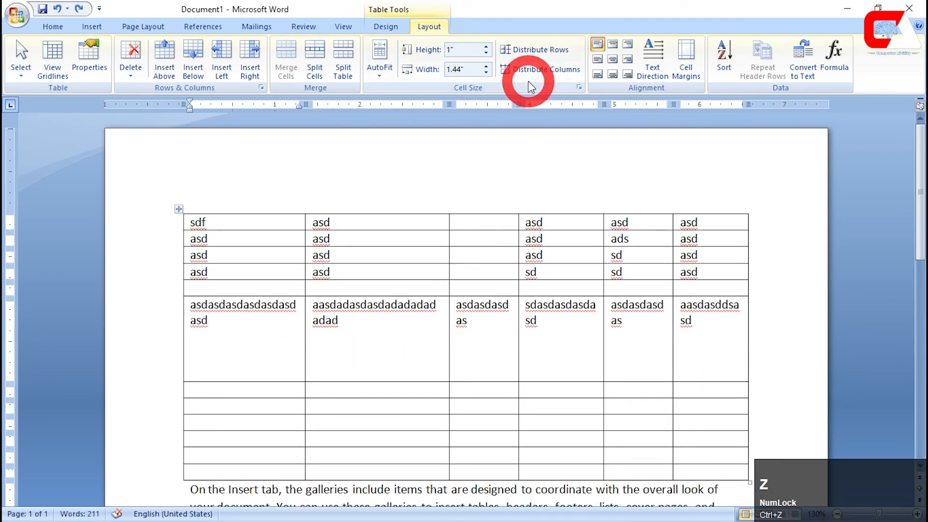
# Step: Narrow the first column to about 0.51", shift the second column's right border inward, and distribute all columns evenly
pyautogui.moveTo(305, 252); pyautogui.dragTo(227, 252)
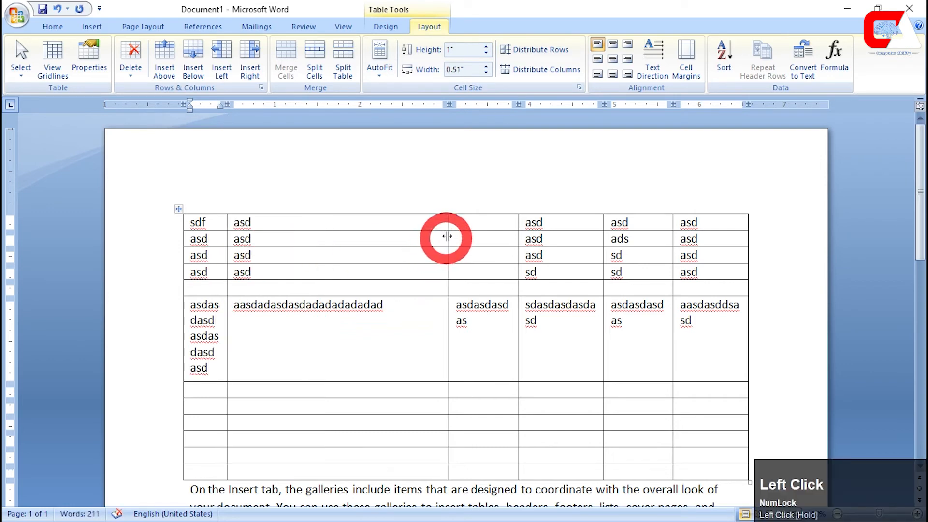
pyautogui.moveTo(443, 236); pyautogui.dragTo(402, 237)
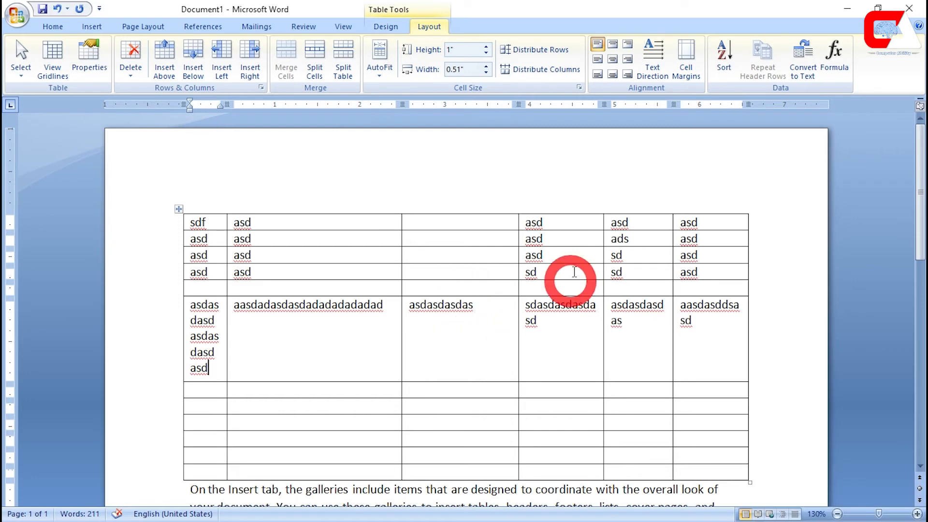
pyautogui.click(457, 258)
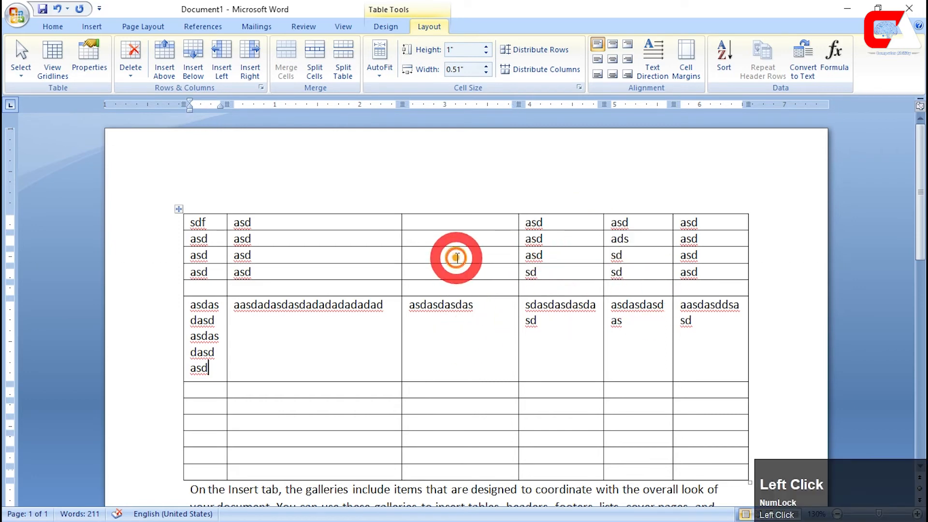
pyautogui.click(538, 70)
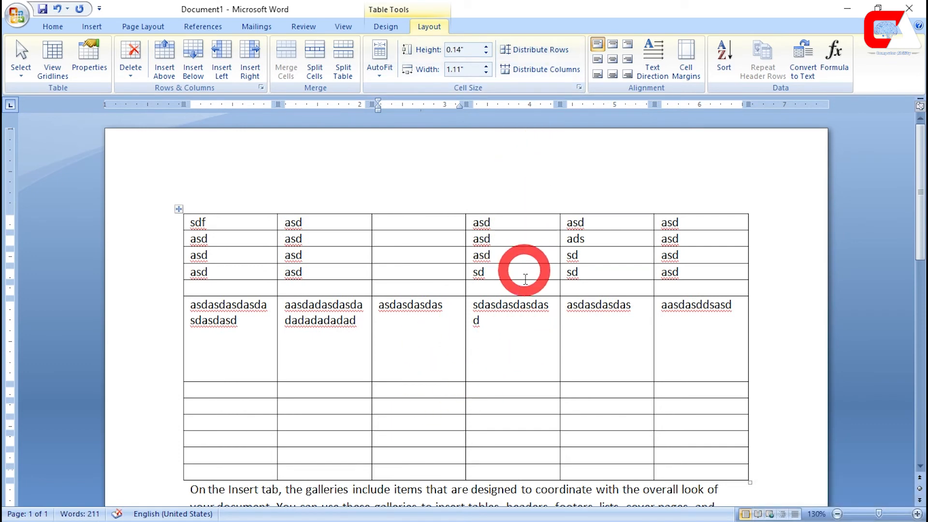
pyautogui.click(309, 243)
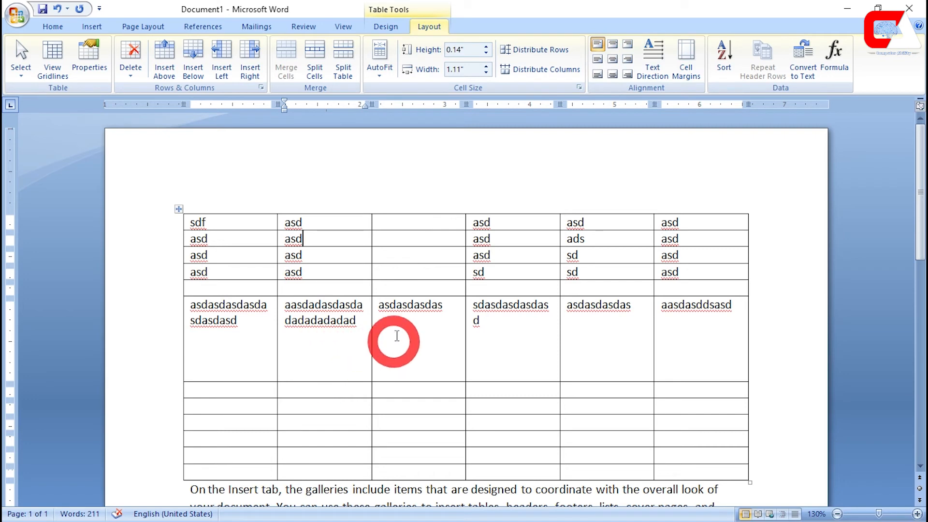
# Step: Try different cell alignments on the sixth row's third cell, finishing with its text centred horizontally and vertically
pyautogui.click(399, 318)
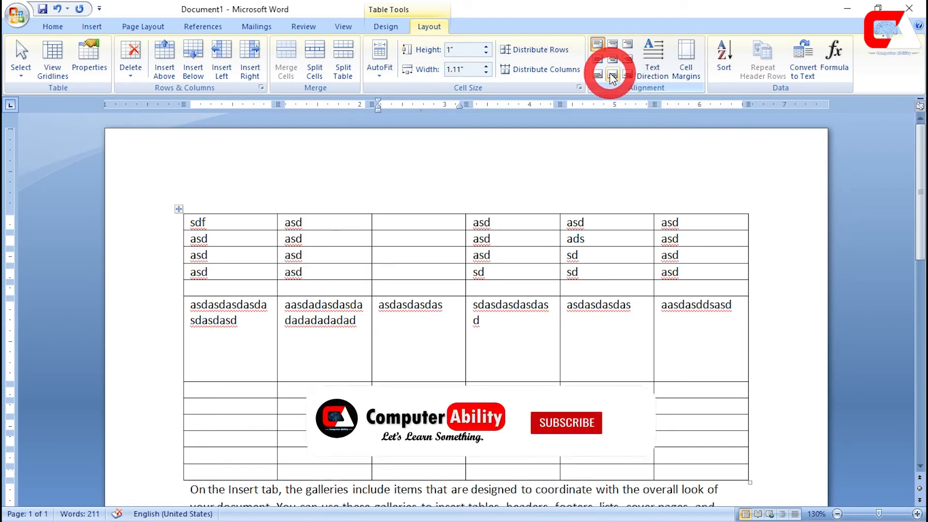
pyautogui.click(615, 48)
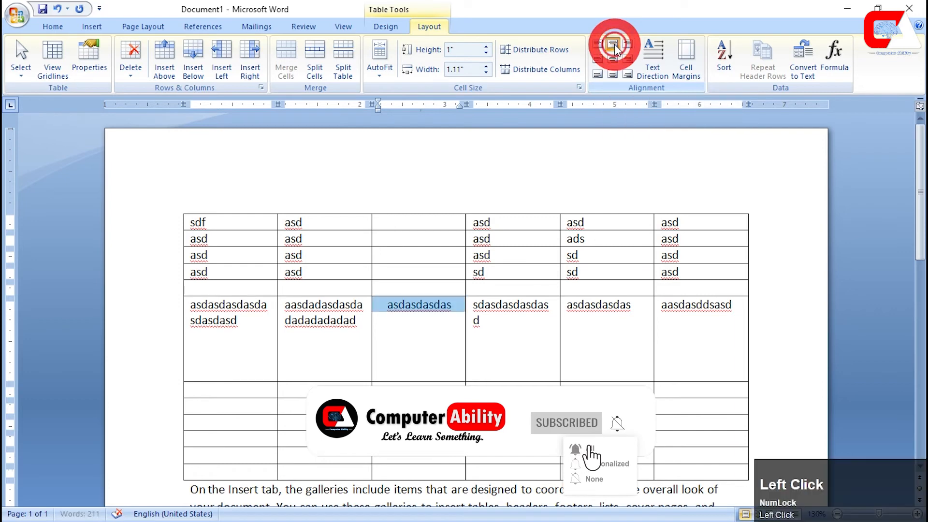
pyautogui.click(628, 46)
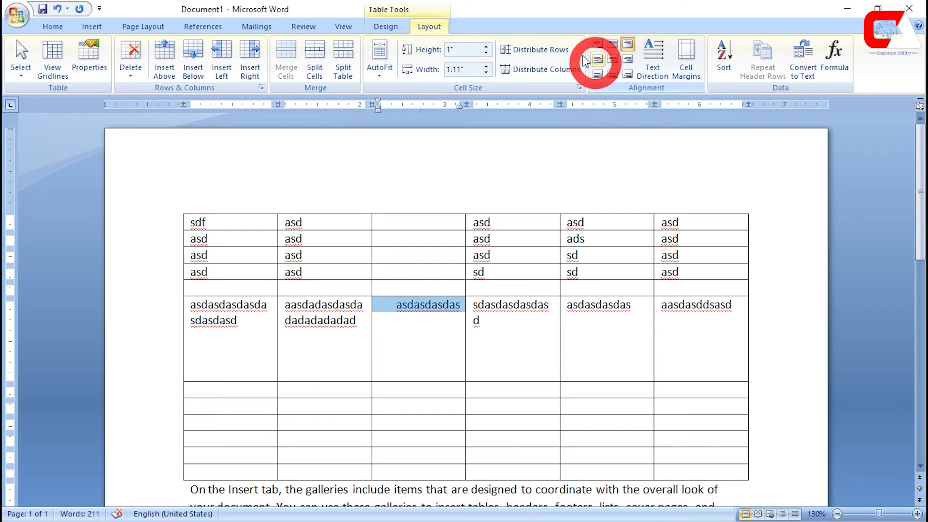
pyautogui.click(600, 60)
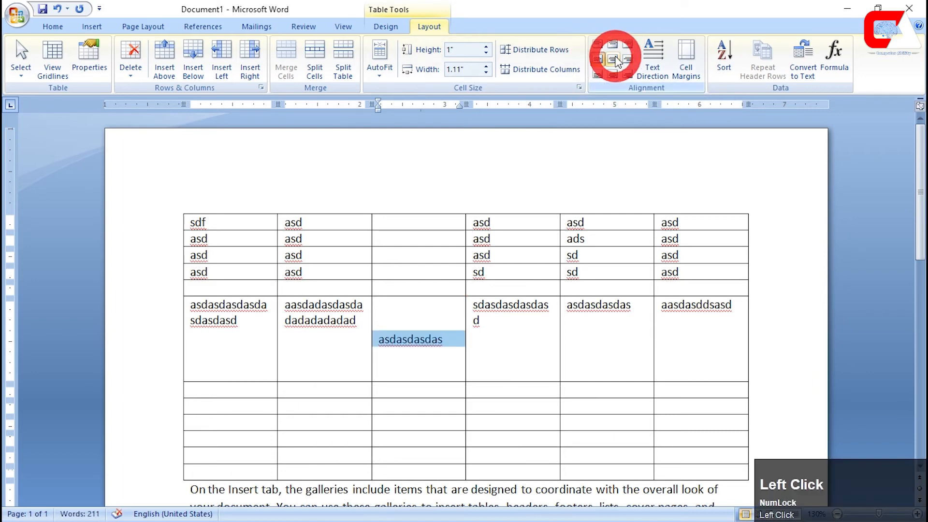
pyautogui.click(616, 60)
pyautogui.click(628, 59)
pyautogui.click(612, 74)
pyautogui.click(617, 59)
pyautogui.click(628, 74)
pyautogui.click(610, 61)
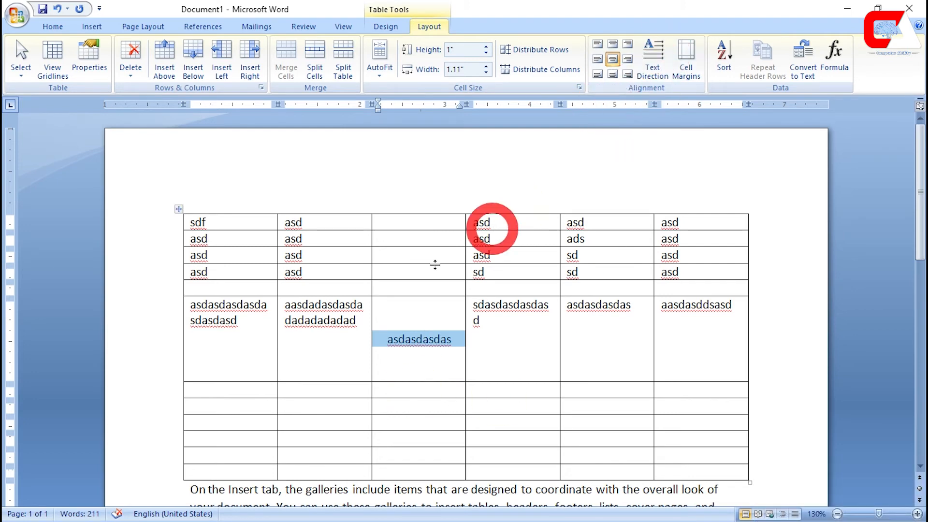
# Step: Cycle the text direction of the sixth row's first three cells, finishing with text that reads from bottom to top
pyautogui.click(415, 297)
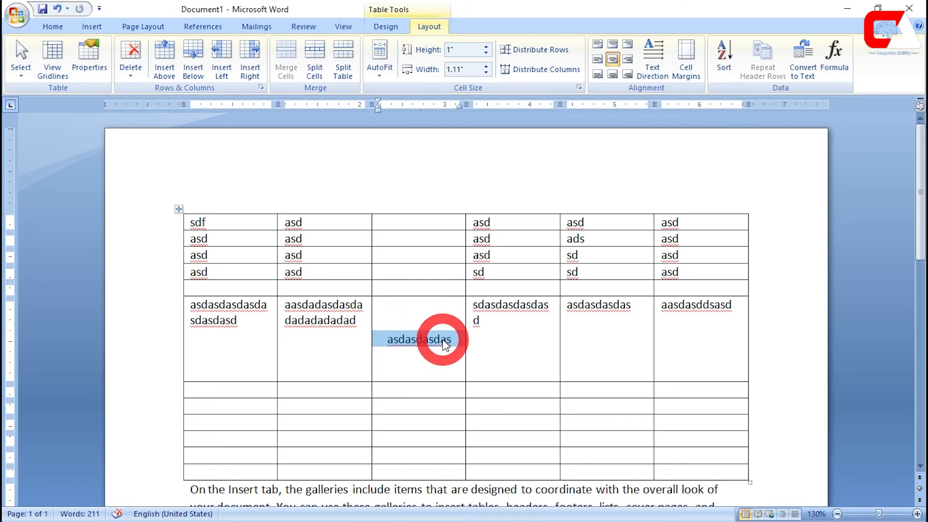
pyautogui.click(660, 59)
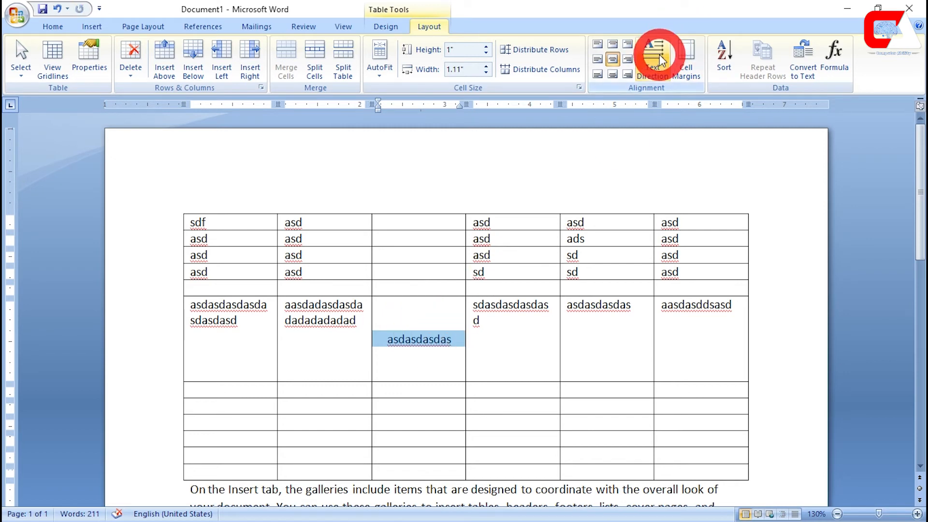
pyautogui.moveTo(460, 352); pyautogui.dragTo(364, 345)
pyautogui.click(416, 344)
pyautogui.moveTo(199, 318); pyautogui.dragTo(398, 321)
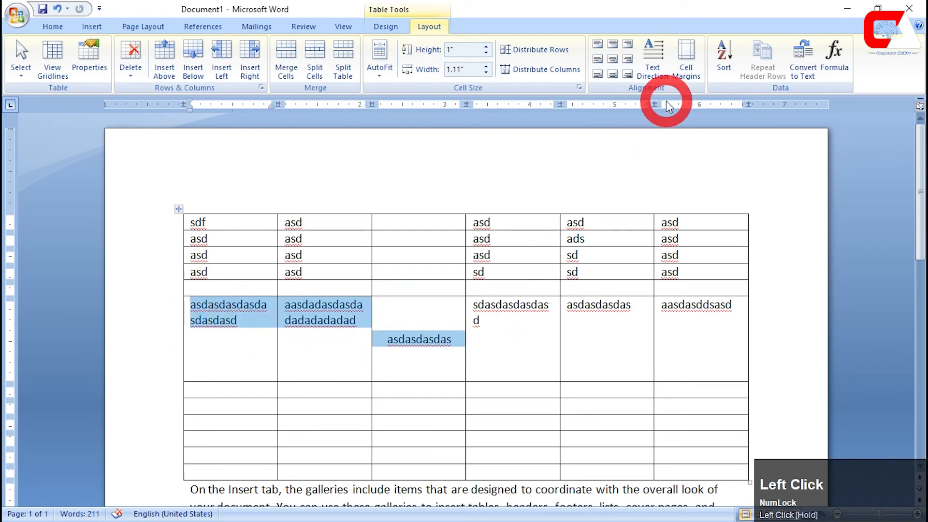
pyautogui.click(667, 86)
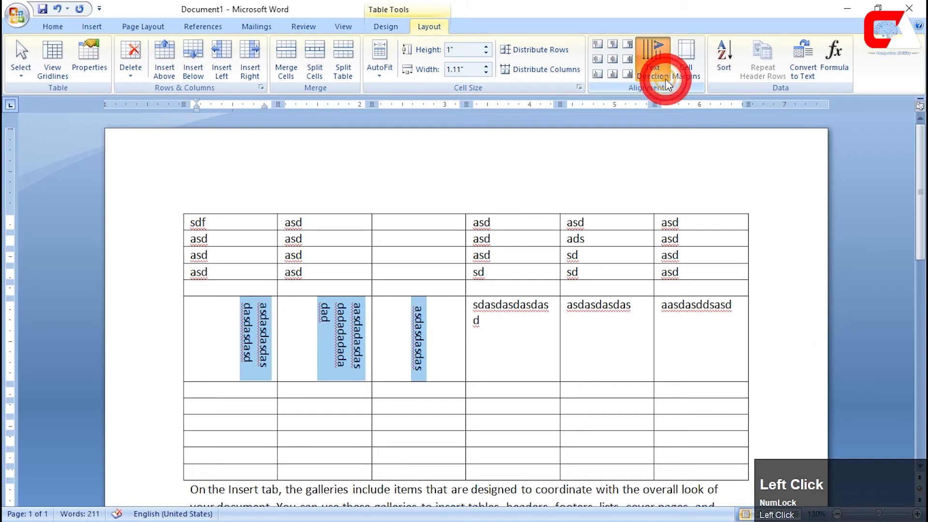
pyautogui.click(667, 85)
pyautogui.click(667, 84)
pyautogui.click(667, 85)
pyautogui.click(667, 84)
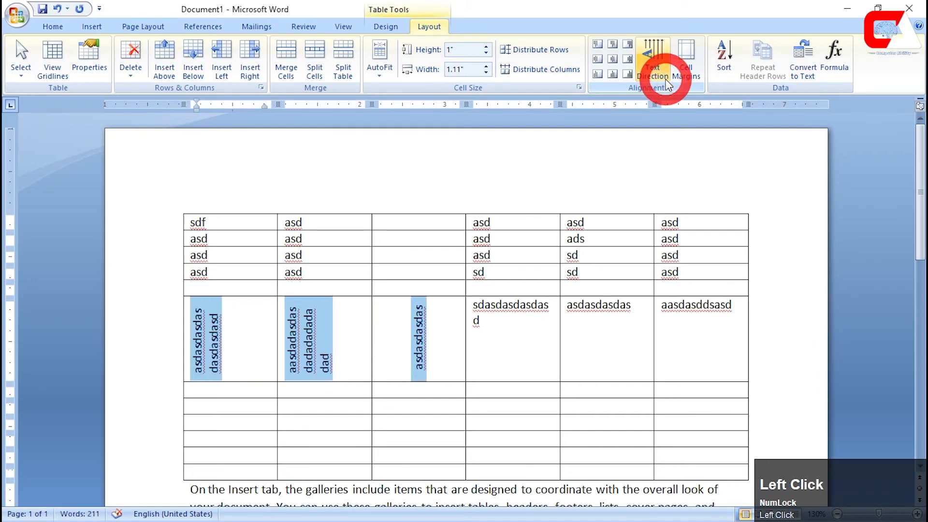
pyautogui.click(423, 348)
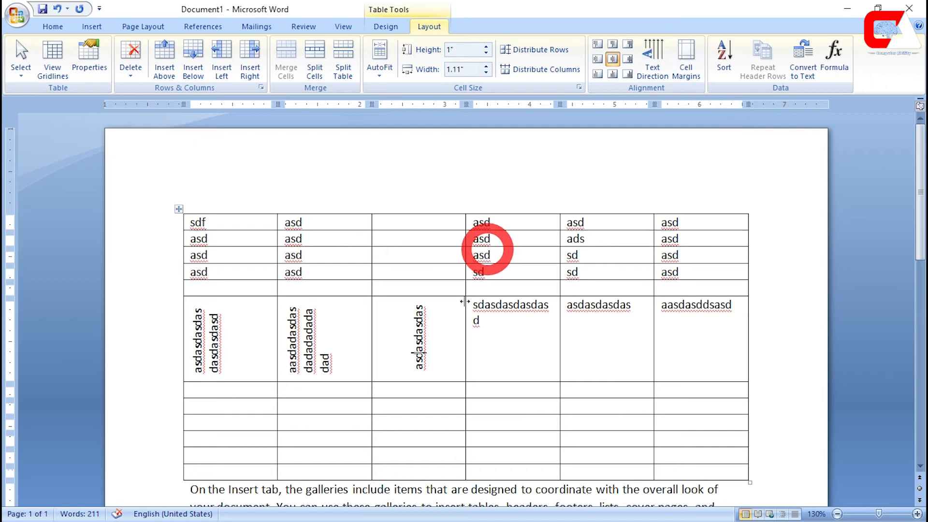
pyautogui.click(280, 224)
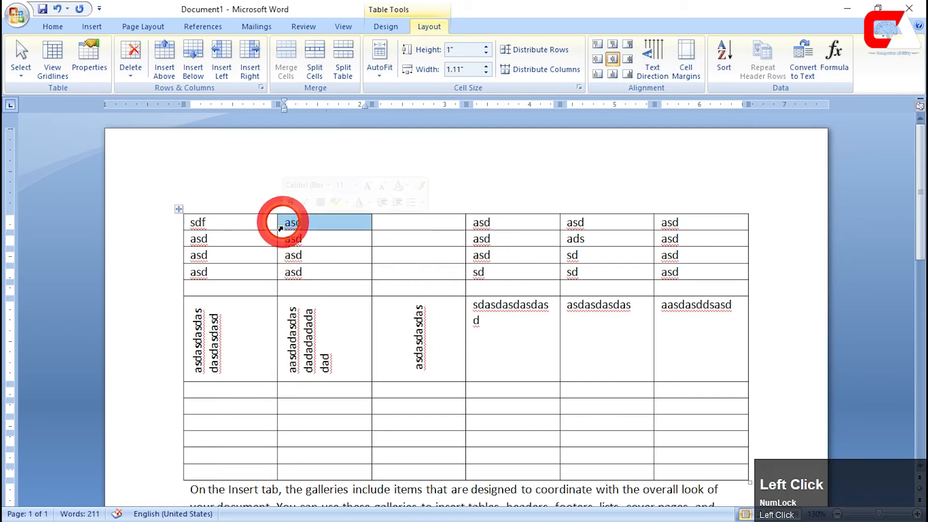
pyautogui.click(286, 223)
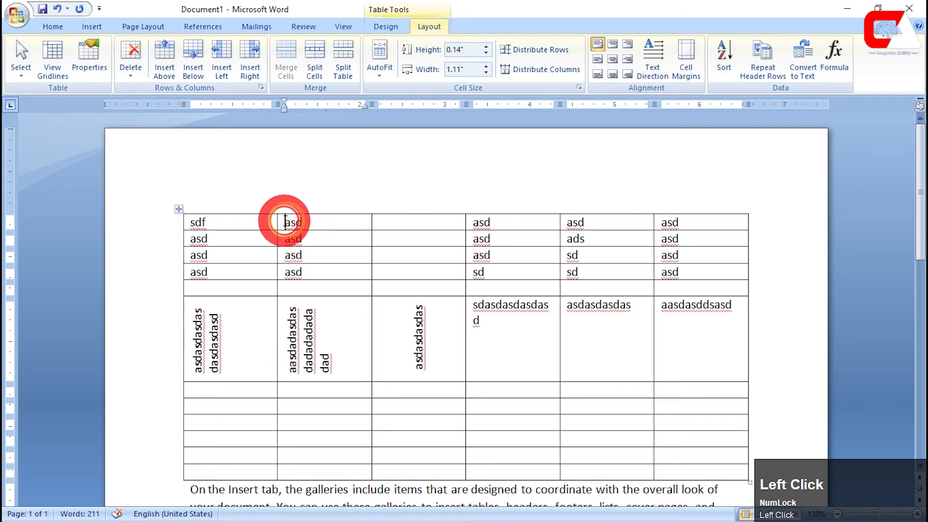
pyautogui.click(284, 223)
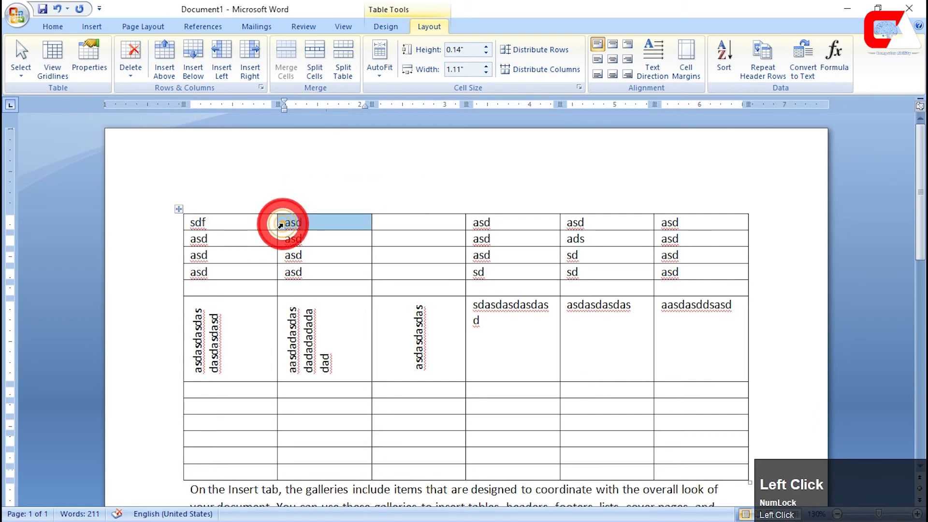
pyautogui.click(286, 223)
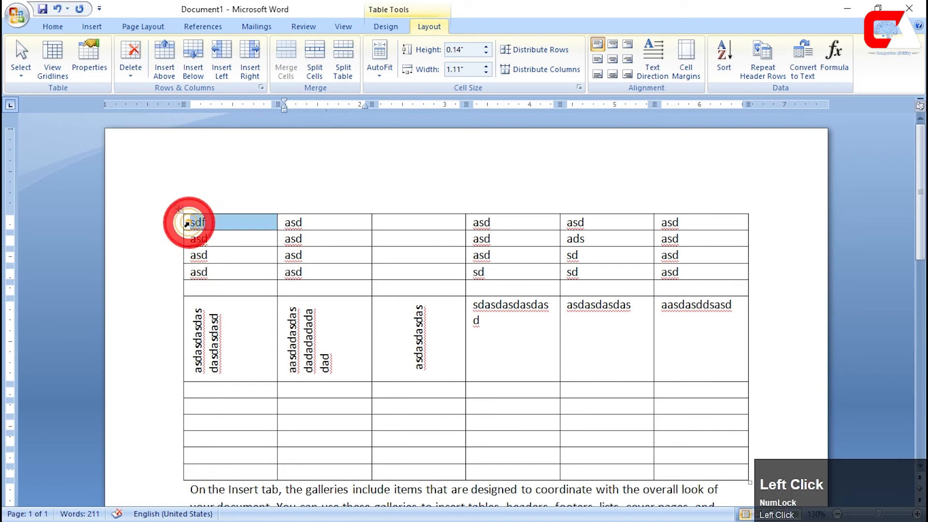
# Step: Set the table's default left cell margin to 0
pyautogui.click(206, 223)
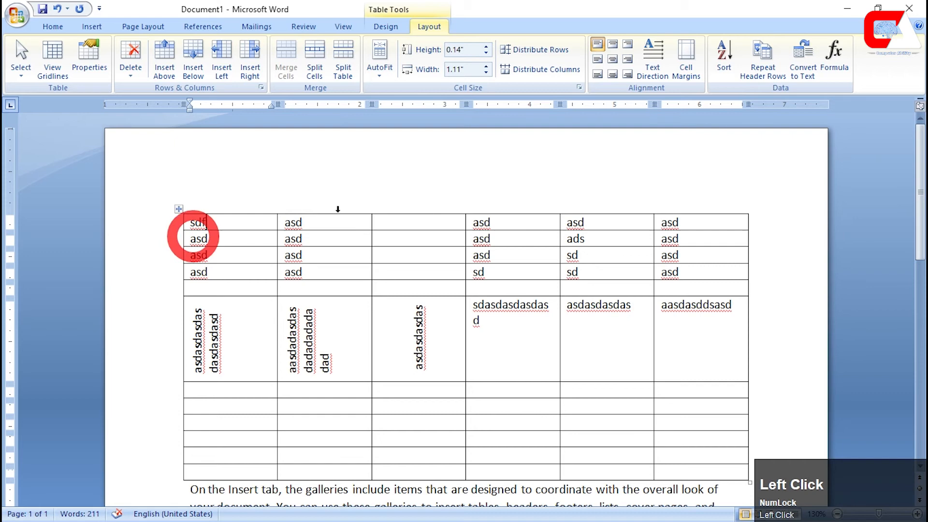
pyautogui.click(686, 59)
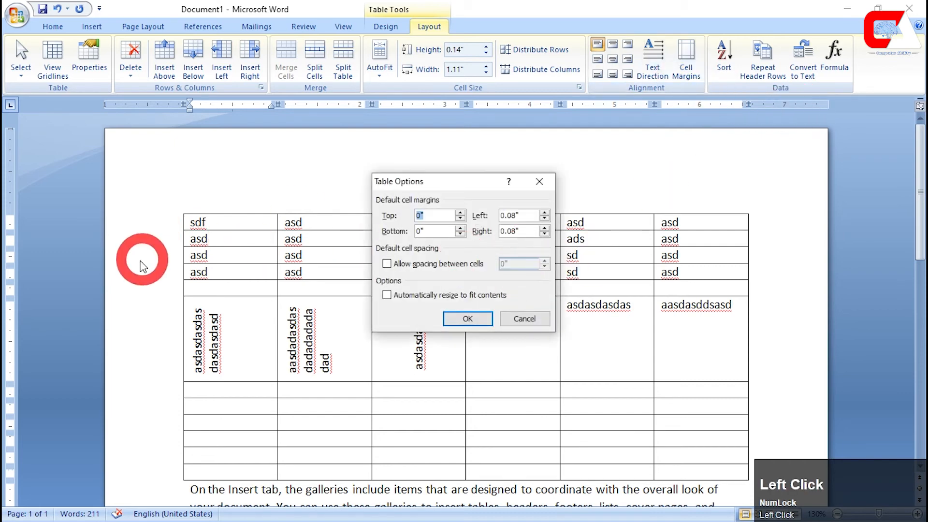
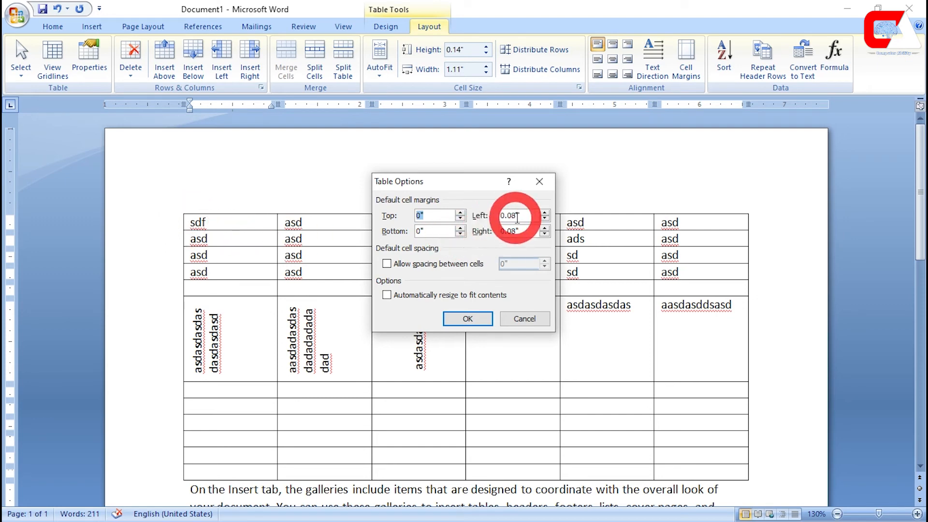
pyautogui.moveTo(476, 214); pyautogui.dragTo(518, 220)
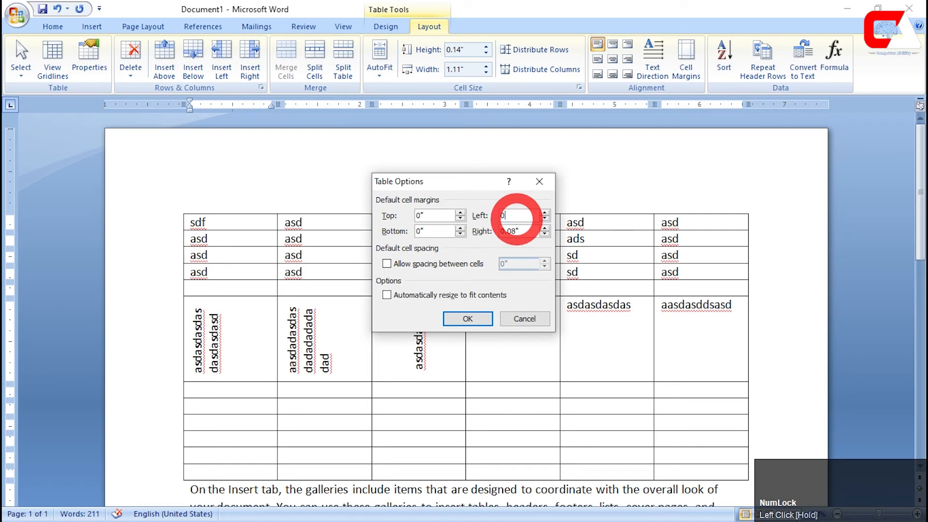
pyautogui.click(468, 318)
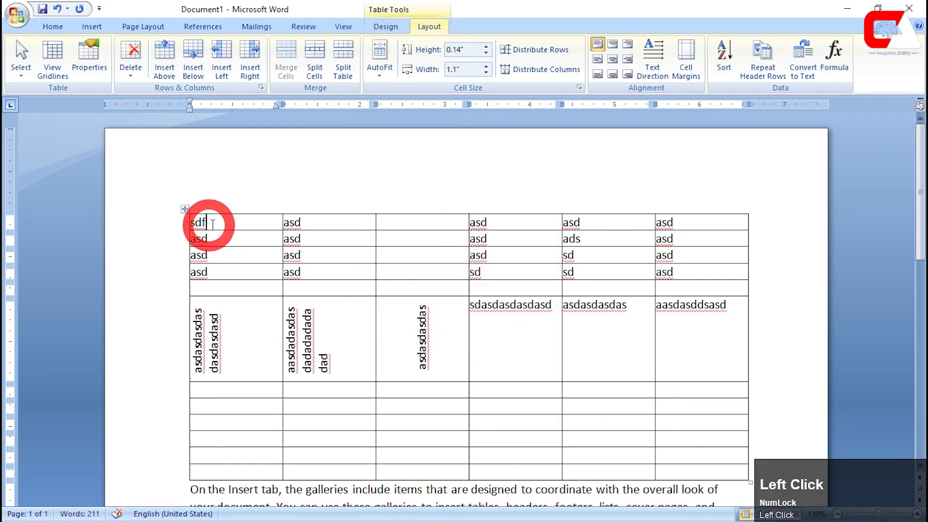
# Step: Set the table's default top, left and bottom cell margins to 0.5" and review the resized table
pyautogui.click(687, 67)
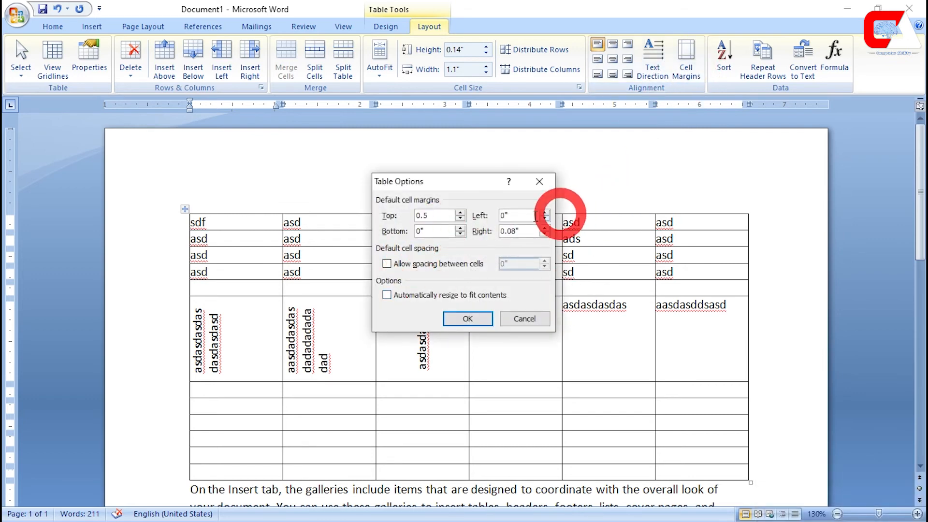
pyautogui.click(504, 216)
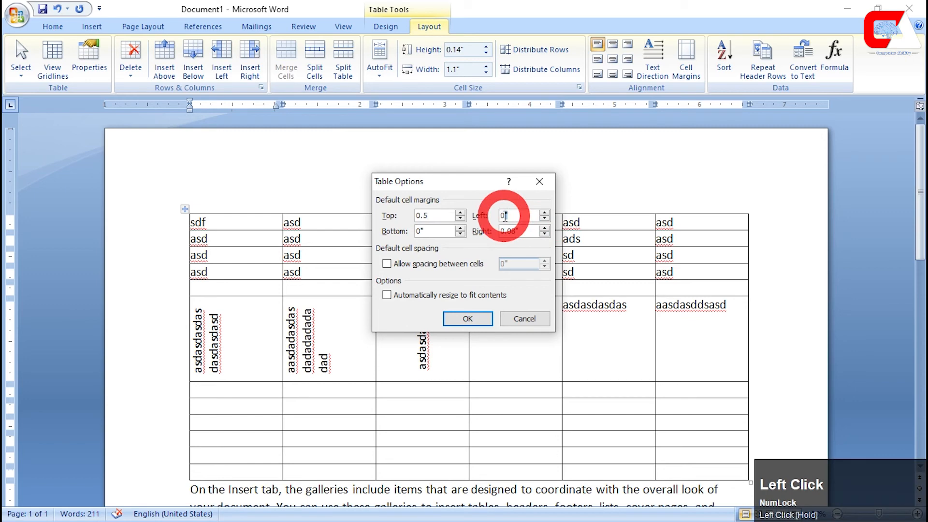
pyautogui.write('.')
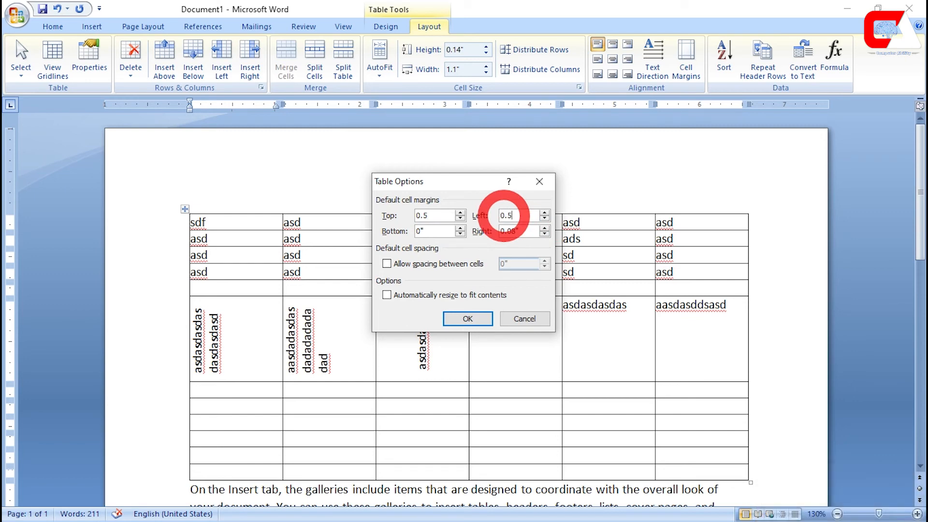
pyautogui.write('5')
pyautogui.click(436, 233)
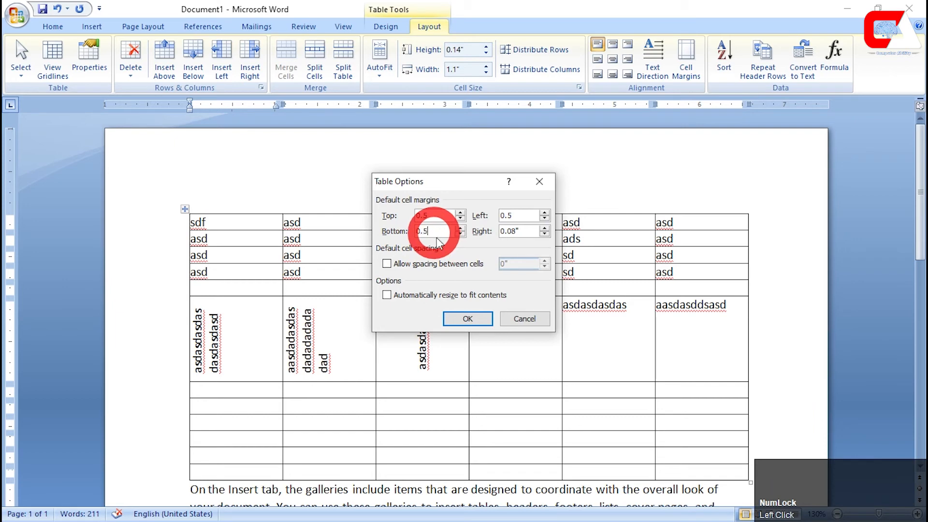
pyautogui.click(521, 231)
pyautogui.click(467, 318)
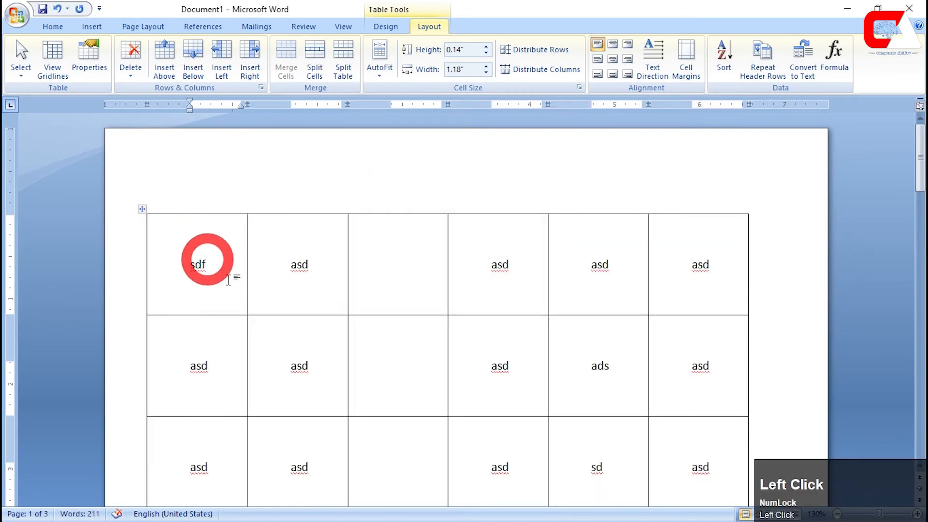
pyautogui.scroll(-4, 249, 324)
pyautogui.scroll(3, 248, 329)
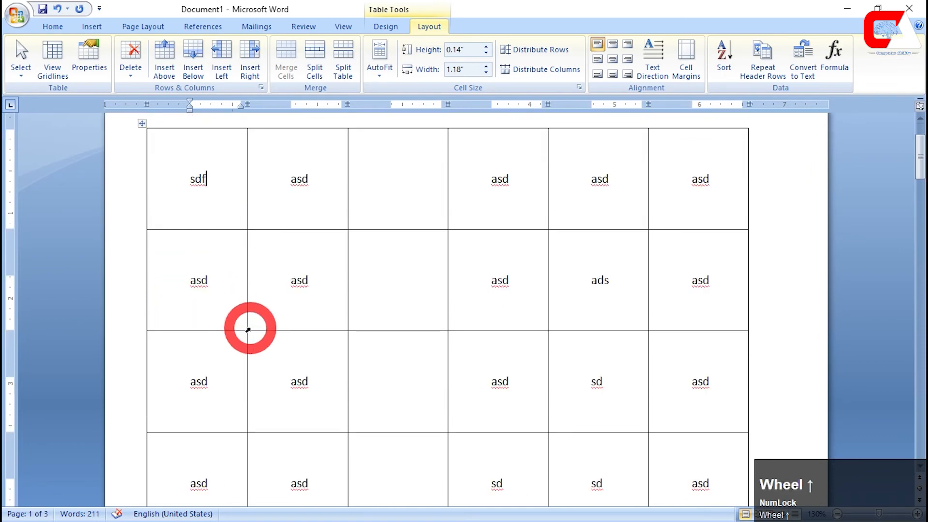
# Step: Undo the last change to the table's default cell margins
pyautogui.scroll(-1, 248, 330)
pyautogui.scroll(3, 246, 325)
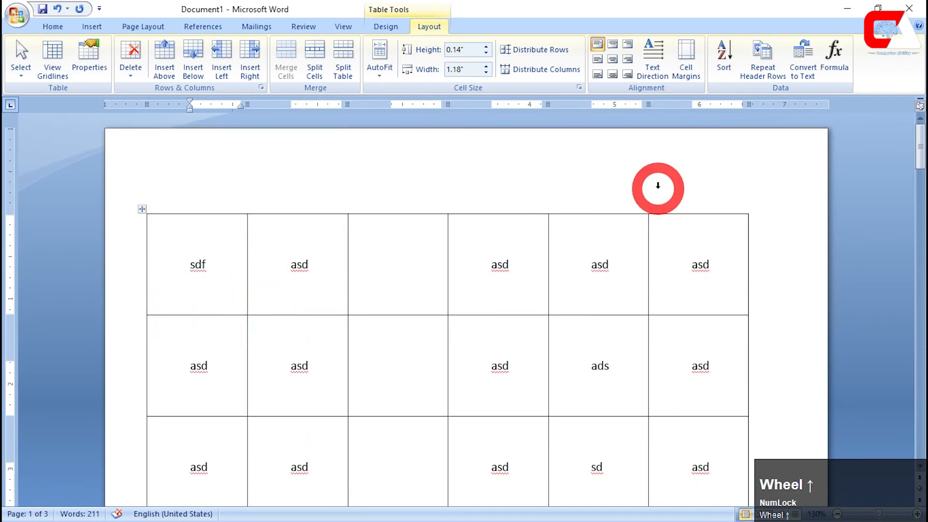
pyautogui.hotkey('ctrl', 'z')
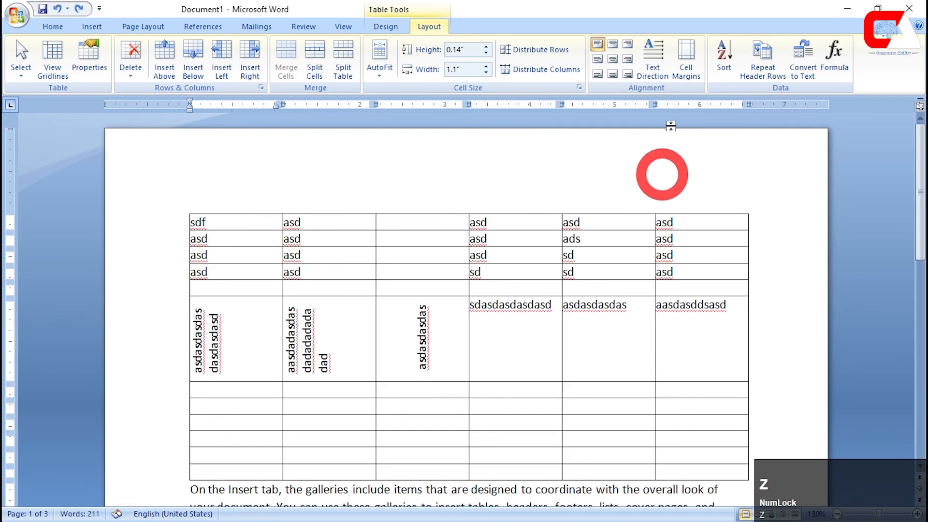
pyautogui.click(681, 78)
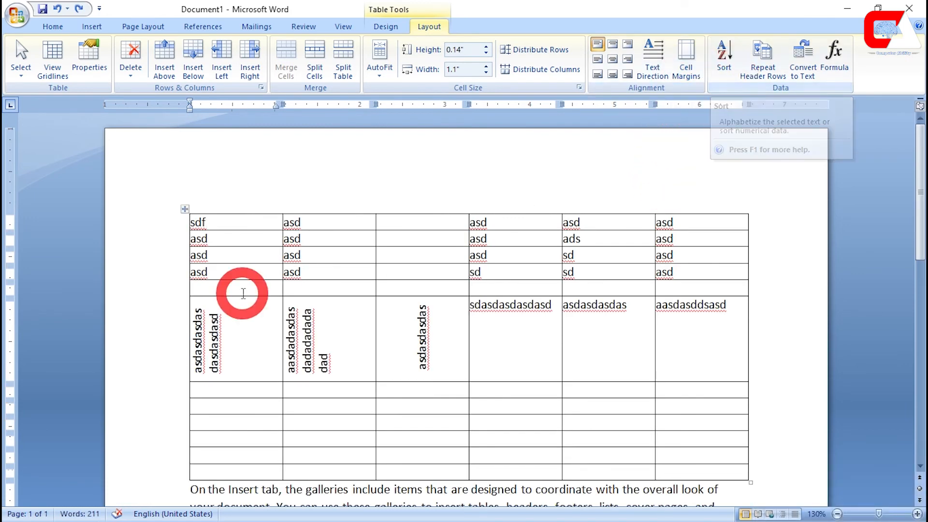
pyautogui.click(732, 68)
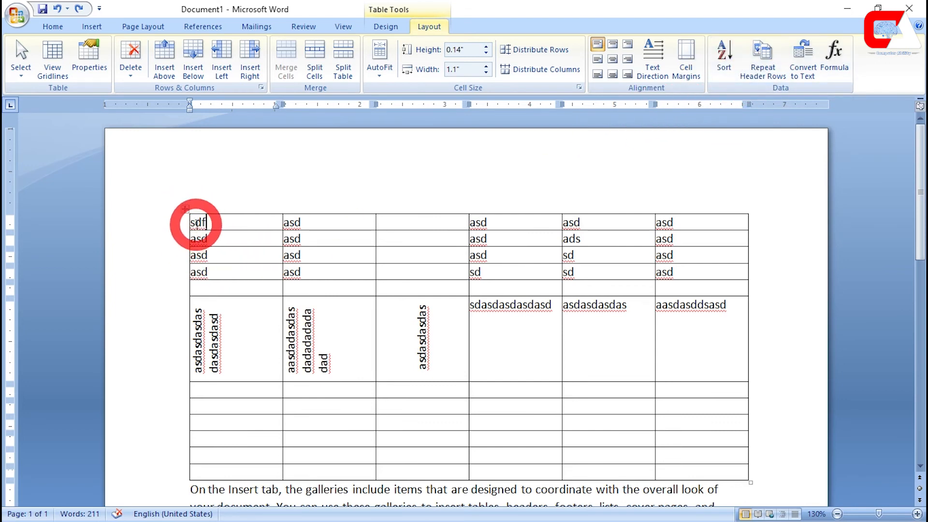
# Step: Replace the first column's text in rows one to nine with the letters C, D, A, S, N, M, J, R and K
pyautogui.moveTo(193, 223); pyautogui.dragTo(208, 397)
pyautogui.press('Delete')
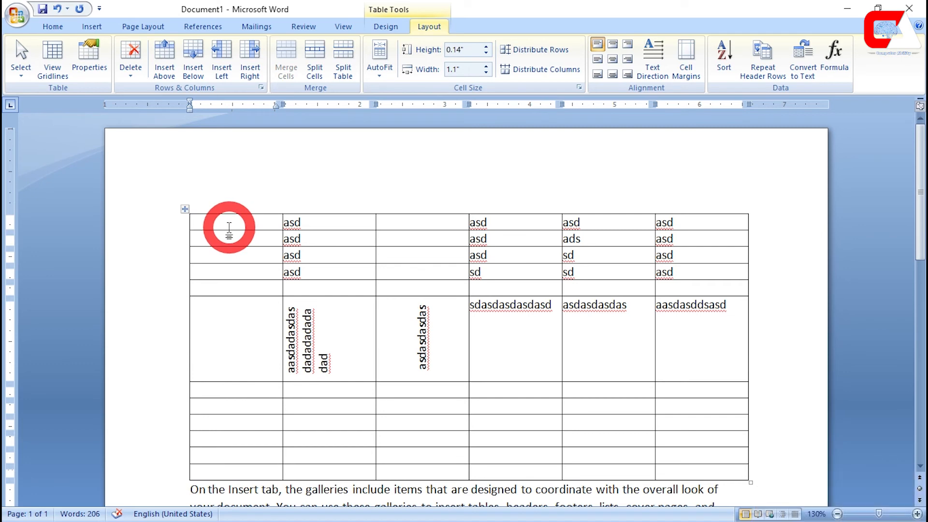
pyautogui.click(229, 227)
pyautogui.press('Down')
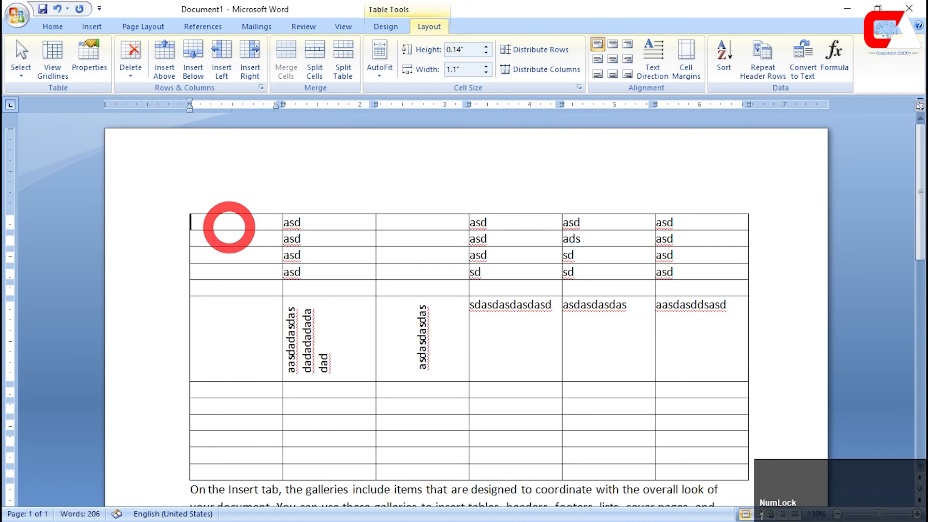
pyautogui.write('C')
pyautogui.press('Down')
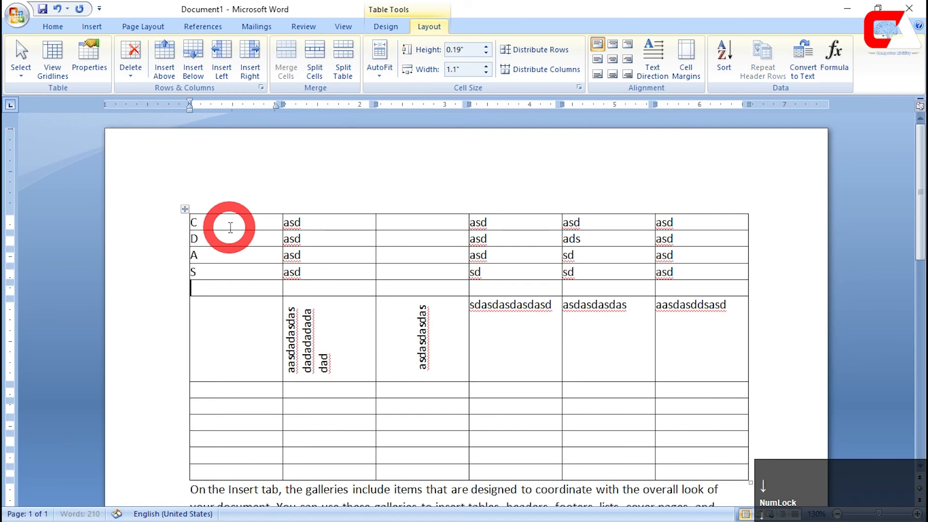
pyautogui.press('Down')
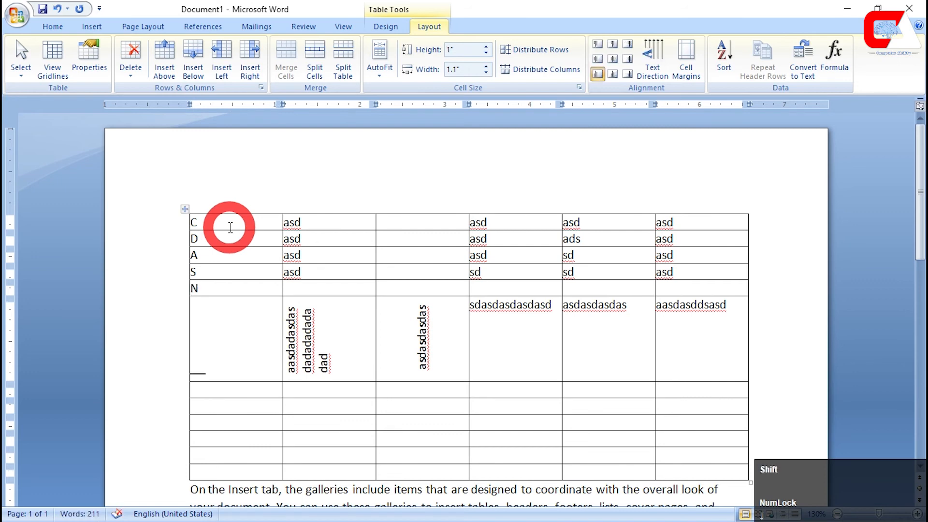
pyautogui.press('Down')
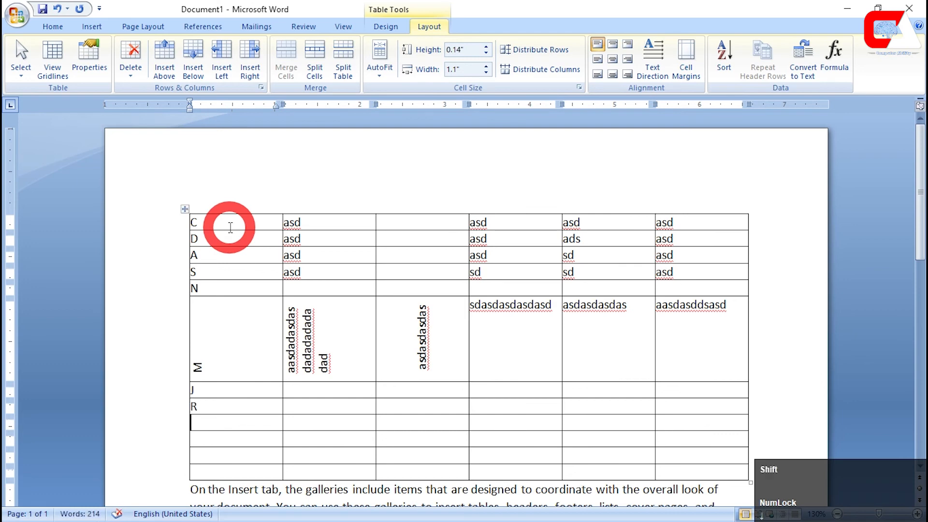
# Step: Change the text direction of the first column's M cell to horizontal
pyautogui.click(232, 373)
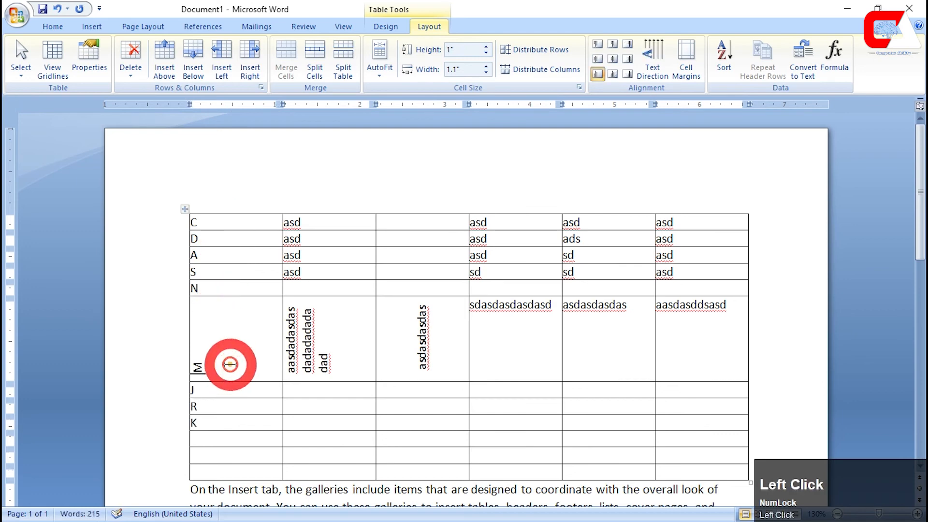
pyautogui.moveTo(225, 335); pyautogui.dragTo(207, 372)
pyautogui.click(647, 63)
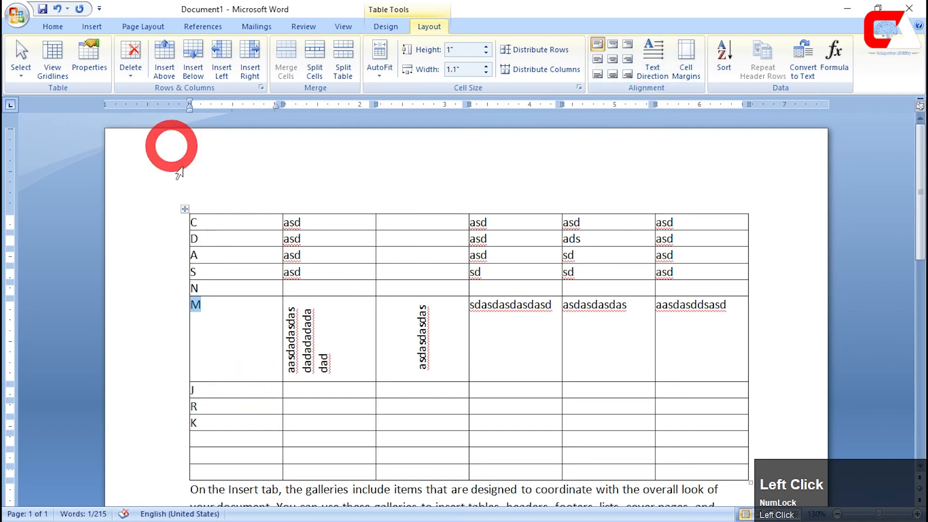
# Step: Sort the first nine table rows by Column 1 as text in ascending order, with no header row
pyautogui.click(199, 228)
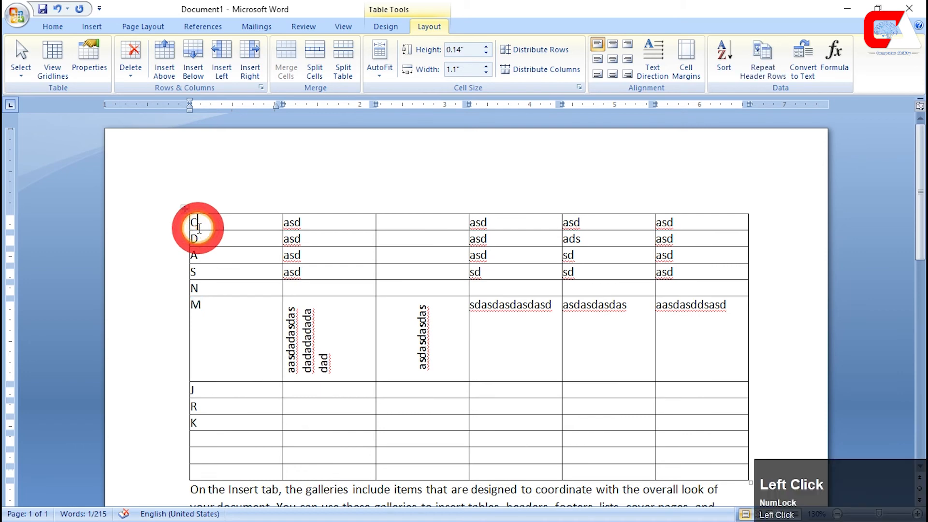
pyautogui.moveTo(197, 225); pyautogui.dragTo(214, 428)
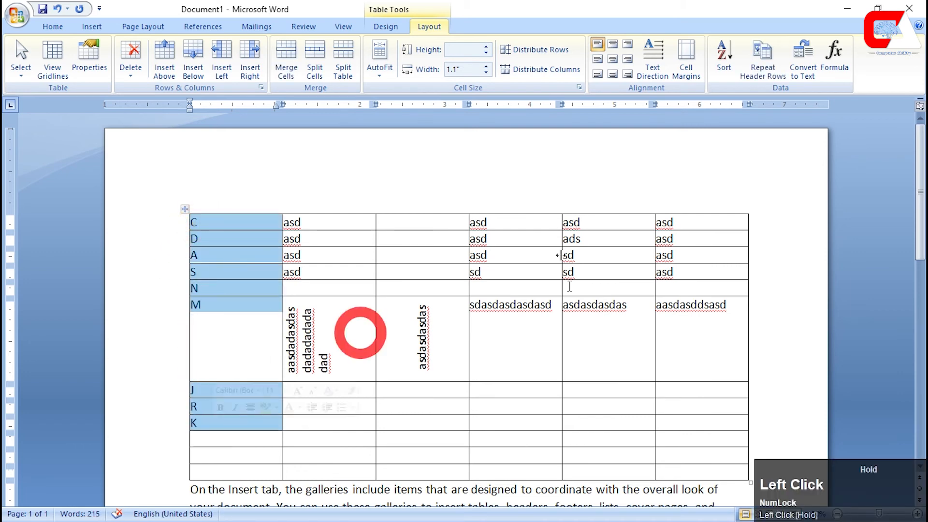
pyautogui.click(723, 62)
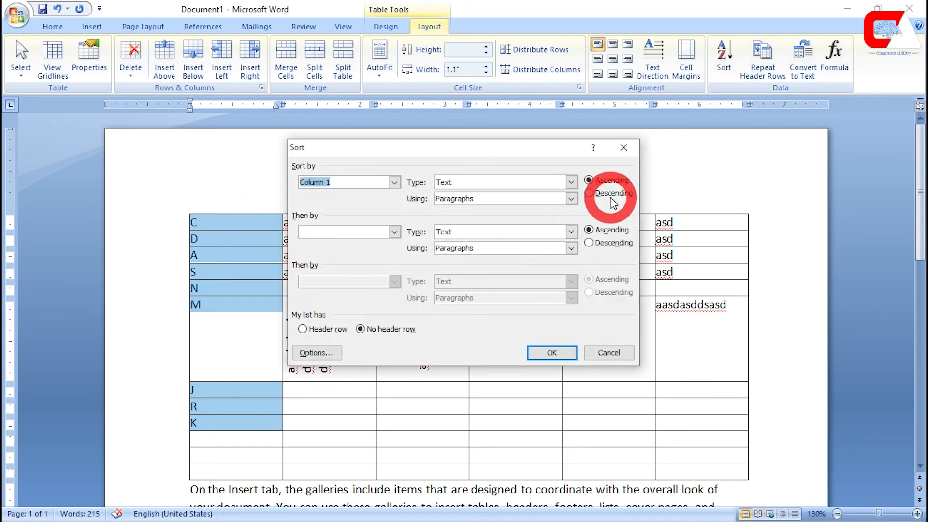
pyautogui.moveTo(454, 154); pyautogui.dragTo(494, 155)
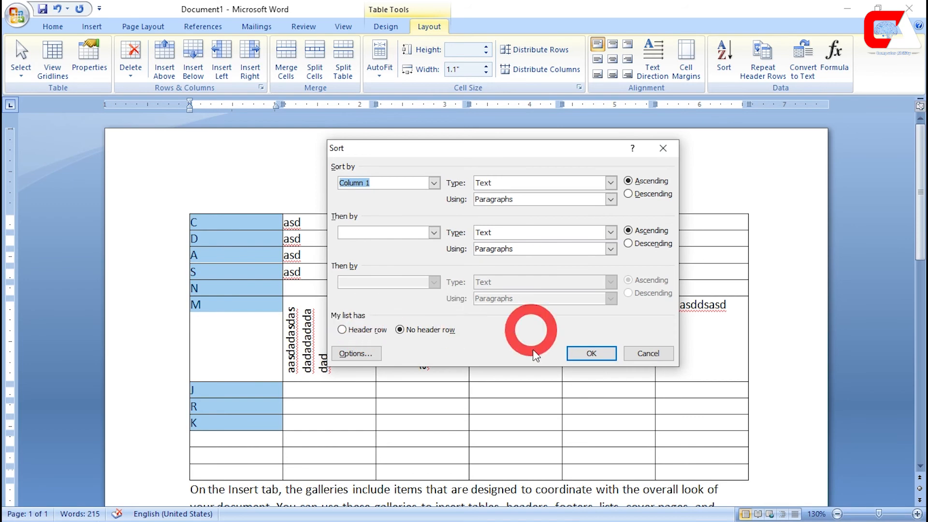
pyautogui.click(574, 353)
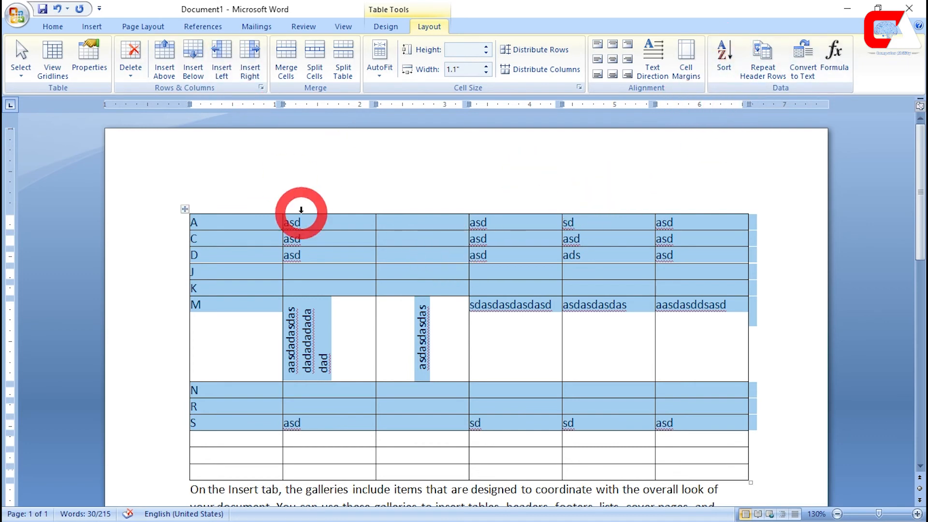
# Step: Clear the sorted rows, then delete the whole table and all remaining paragraphs to leave a blank document
pyautogui.press('BackSpace')
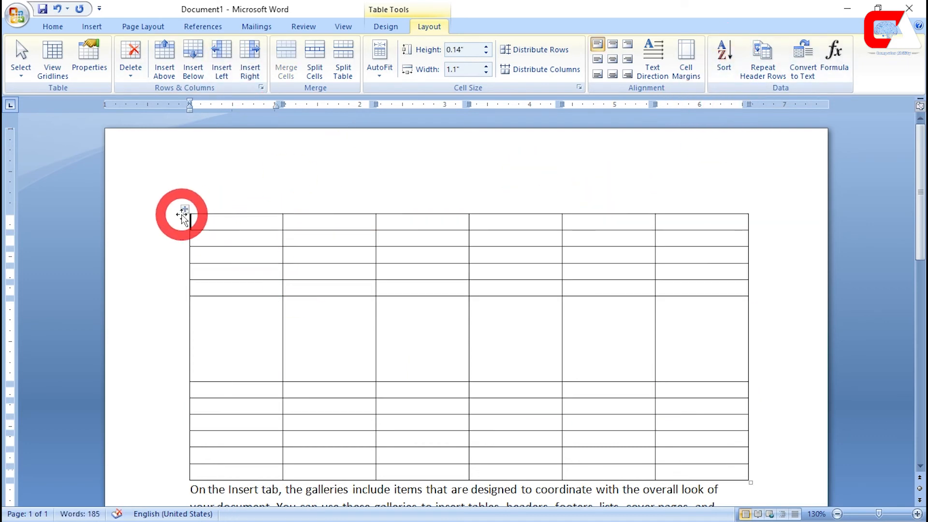
pyautogui.click(182, 214)
pyautogui.press('BackSpace')
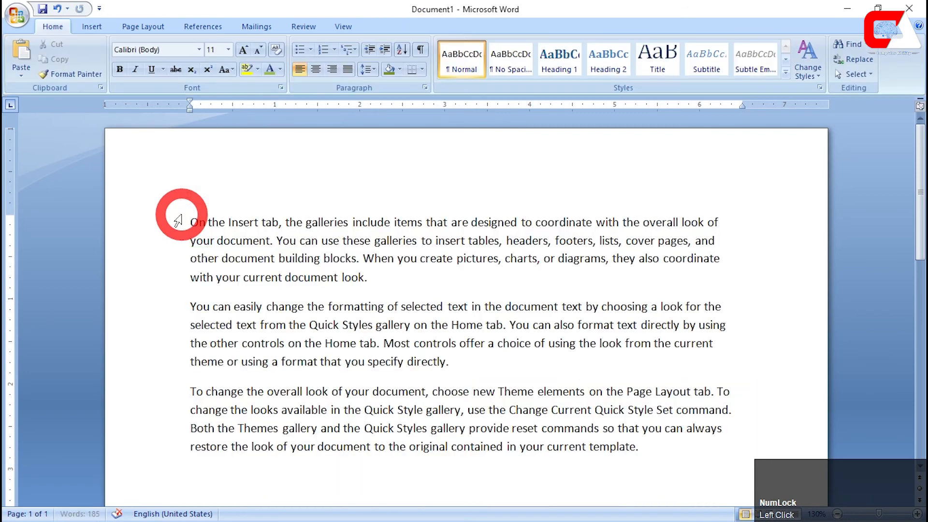
pyautogui.hotkey('ctrl', 'a')
pyautogui.press('BackSpace')
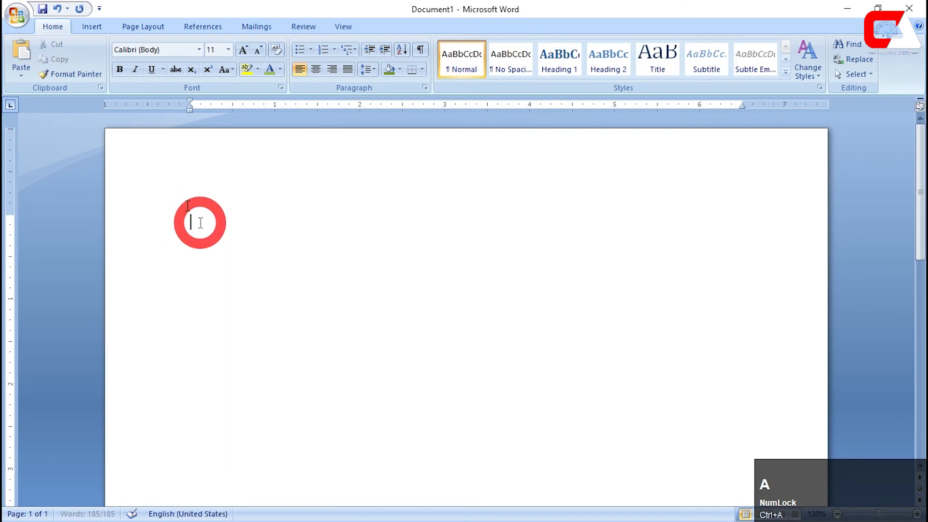
# Step: Insert a table with 5 columns and 200 rows, keeping the fixed column width on Auto
pyautogui.click(119, 27)
pyautogui.click(106, 28)
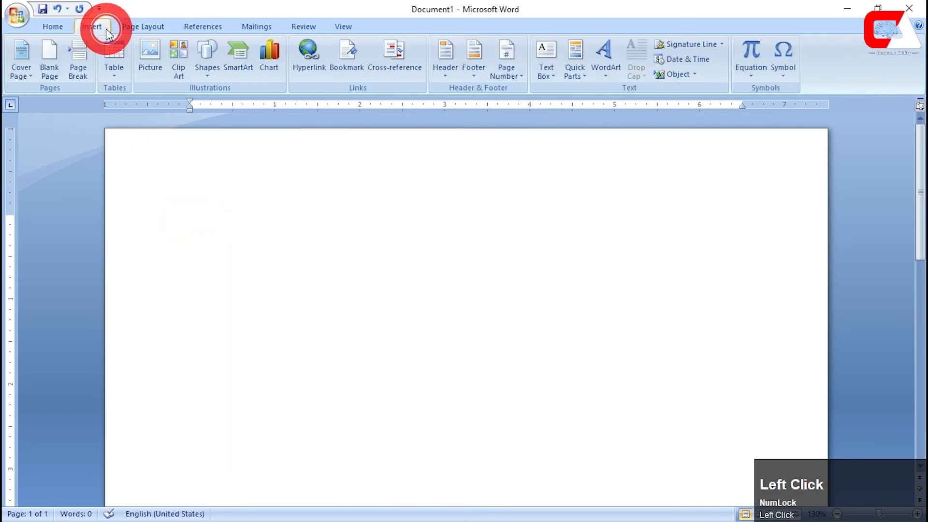
pyautogui.click(112, 63)
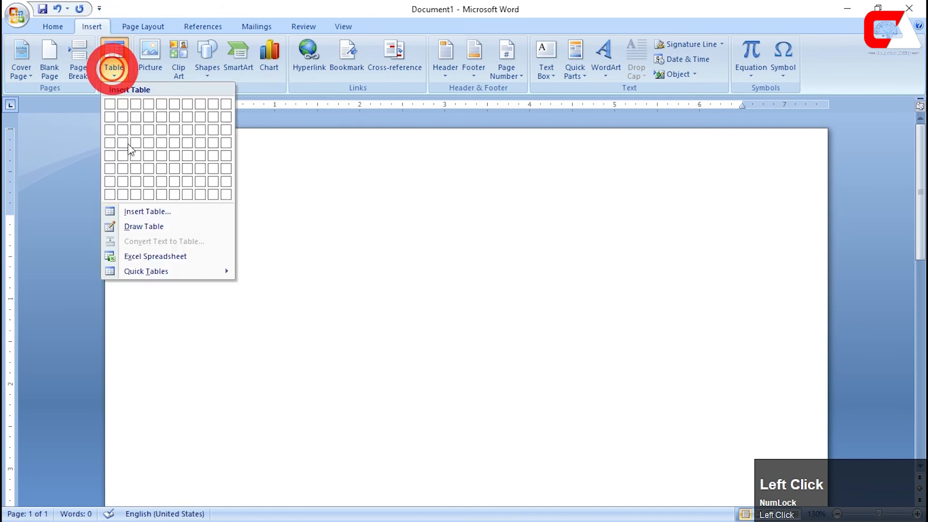
pyautogui.click(140, 213)
pyautogui.click(705, 167)
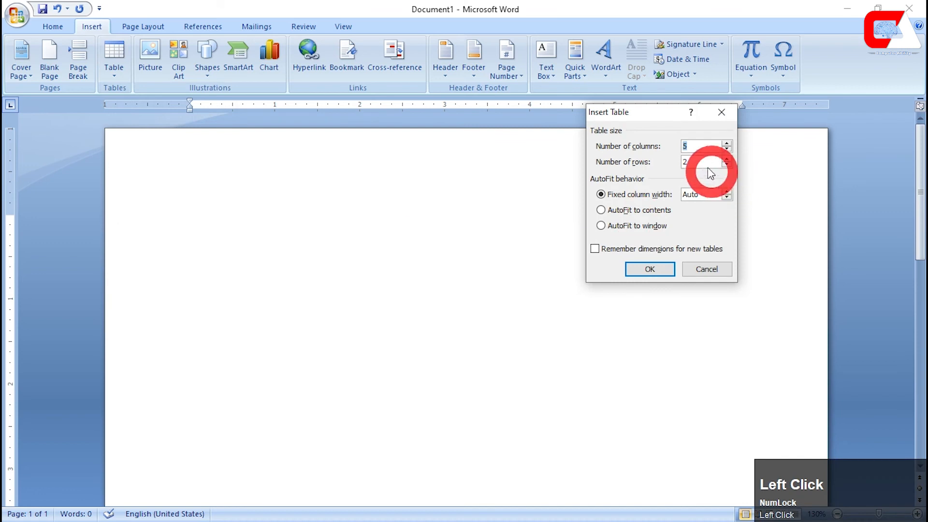
pyautogui.moveTo(707, 166); pyautogui.dragTo(649, 173)
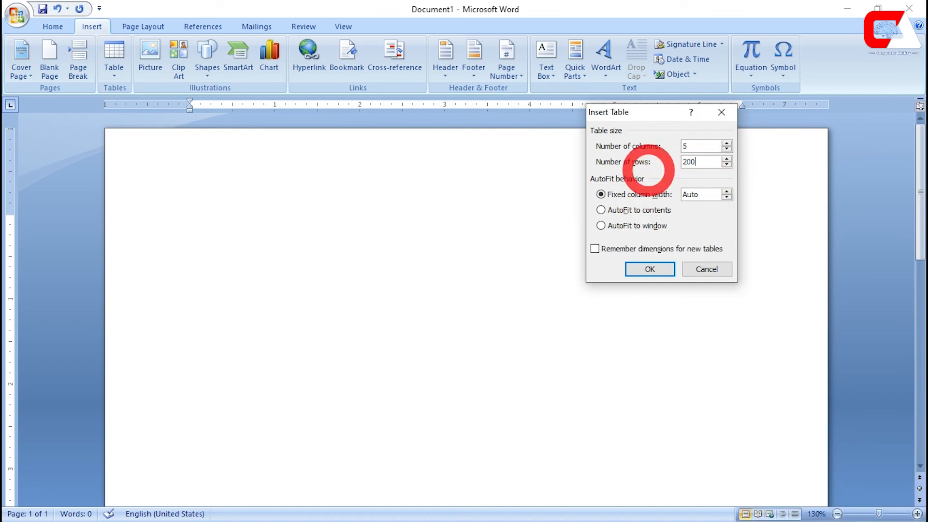
pyautogui.click(649, 269)
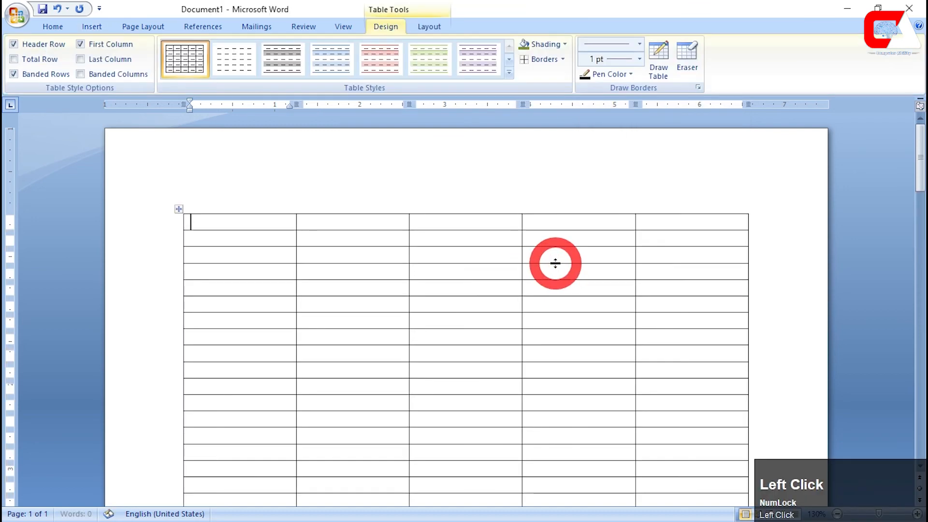
pyautogui.scroll(-5, 558, 271)
pyautogui.scroll(-10, 558, 272)
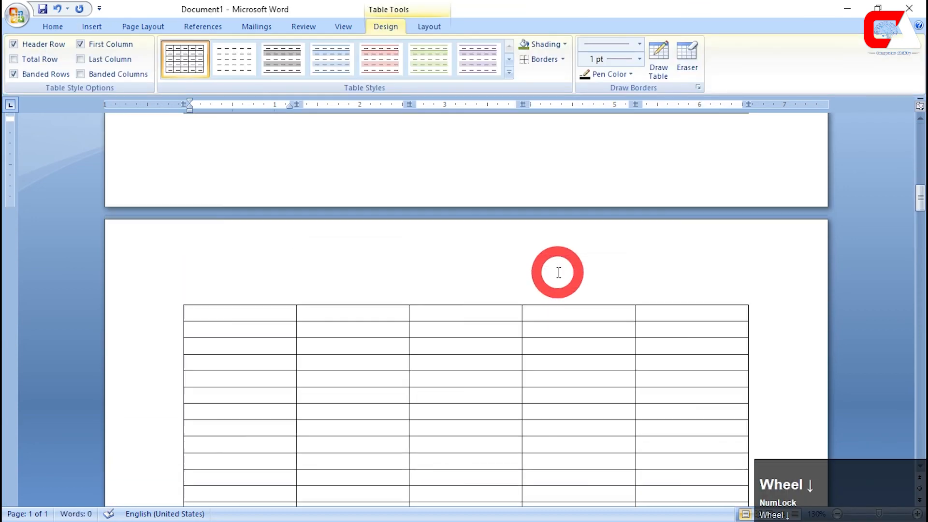
pyautogui.scroll(-8, 557, 272)
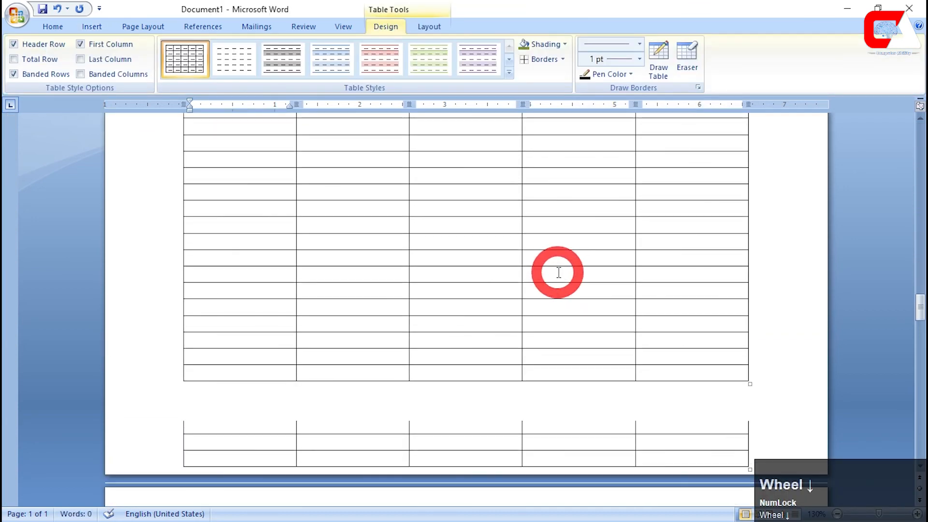
pyautogui.scroll(5, 557, 270)
pyautogui.moveTo(919, 279); pyautogui.dragTo(920, 121)
# Step: Enter the headings Sn, Name, Address, Phone No and Remarks across the table's first row
pyautogui.click(215, 222)
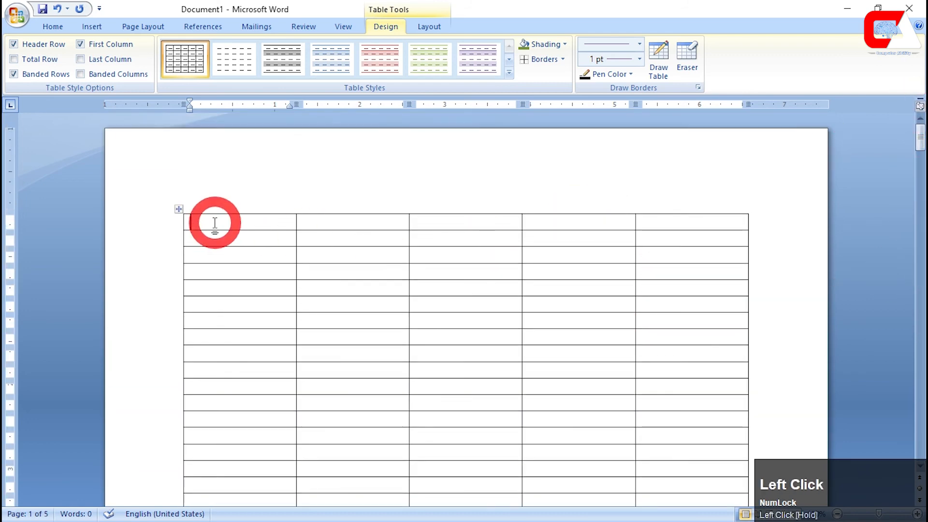
pyautogui.write('Sn')
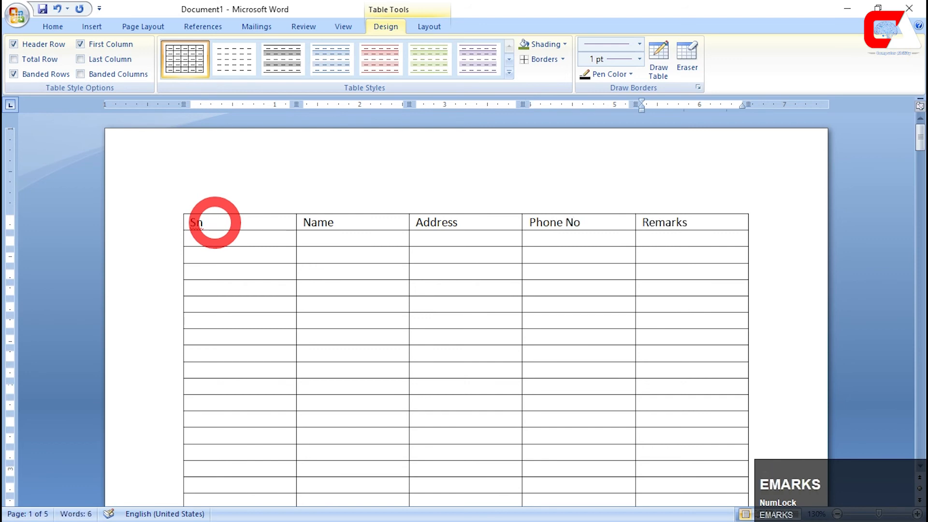
pyautogui.click(259, 303)
pyautogui.click(220, 221)
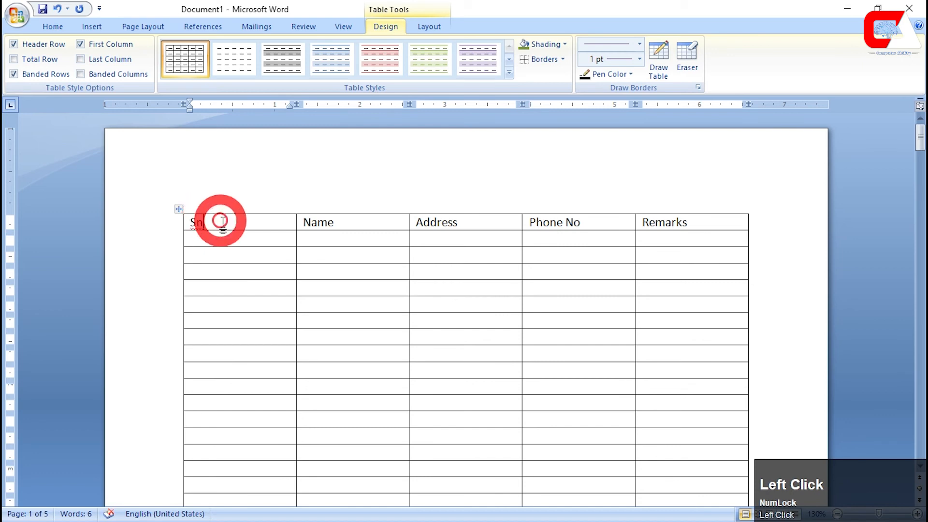
# Step: Highlight the heading row and check whether its headings repeat at the start of the table's following pages
pyautogui.click(196, 224)
pyautogui.moveTo(196, 225); pyautogui.dragTo(698, 222)
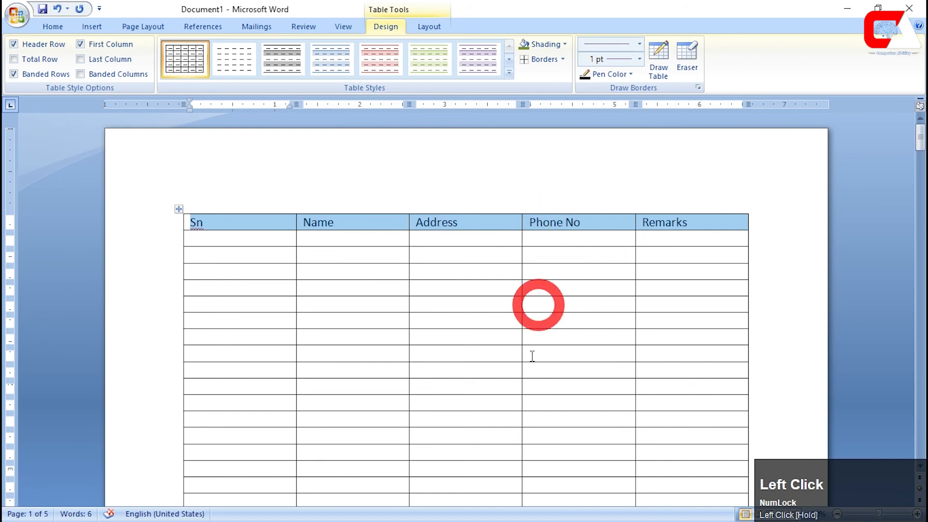
pyautogui.scroll(-15, 532, 358)
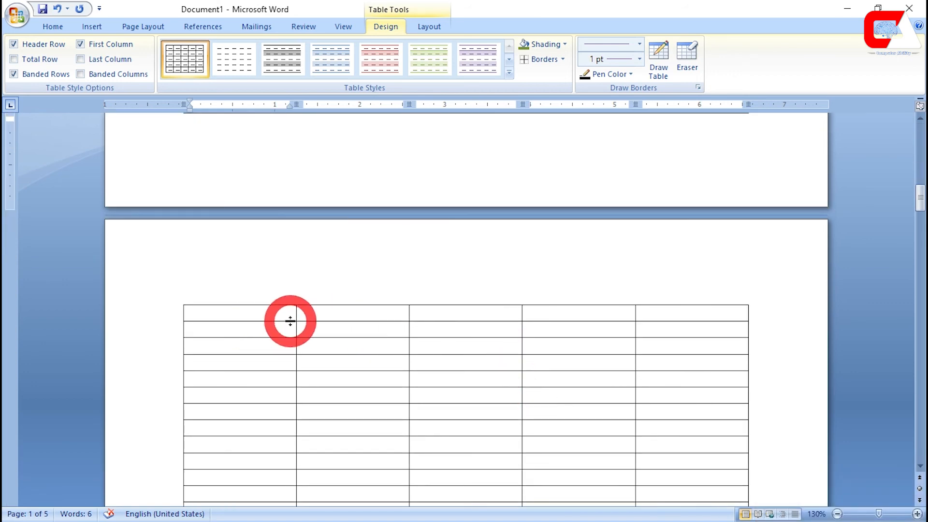
pyautogui.scroll(-12, 290, 320)
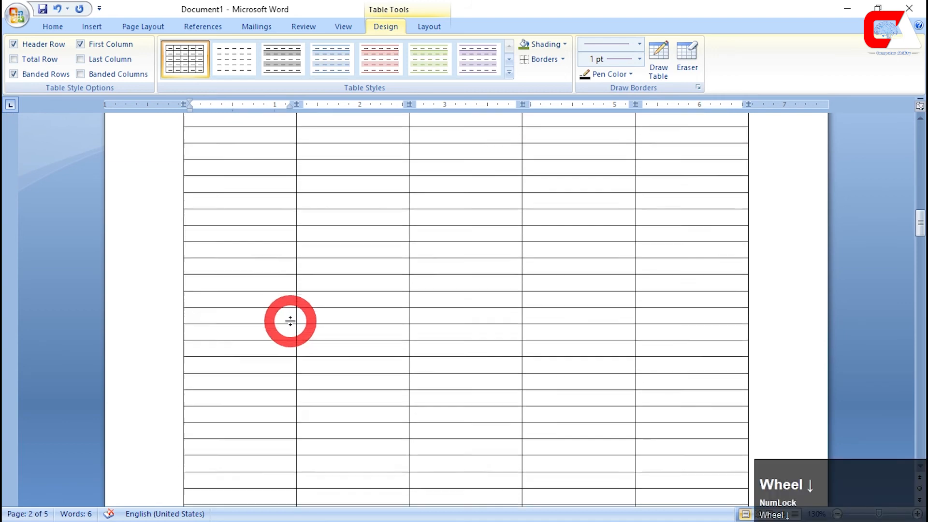
pyautogui.scroll(-10, 292, 321)
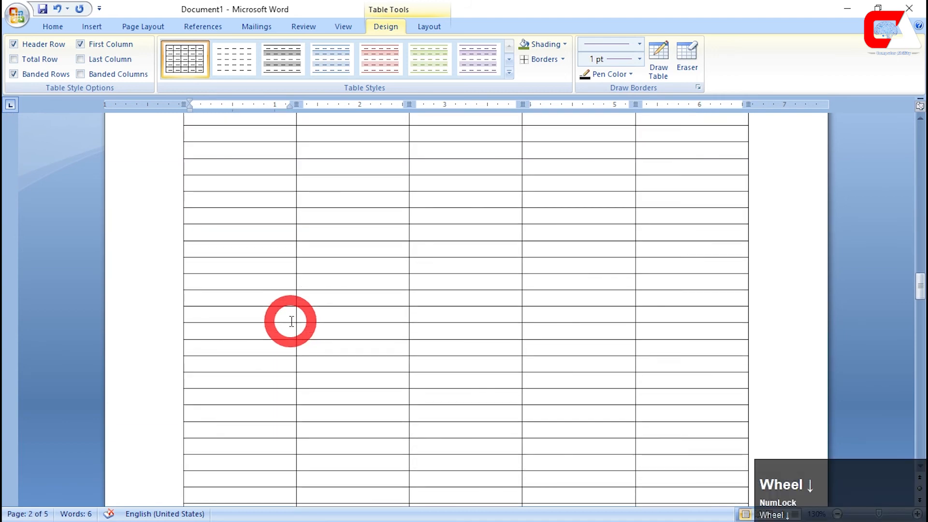
pyautogui.scroll(-4, 291, 321)
pyautogui.scroll(7, 291, 321)
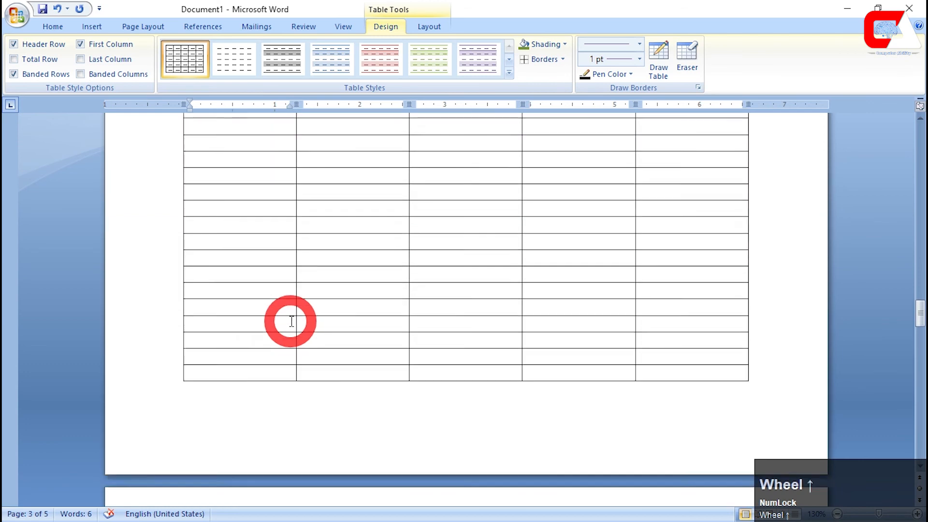
pyautogui.scroll(15, 291, 321)
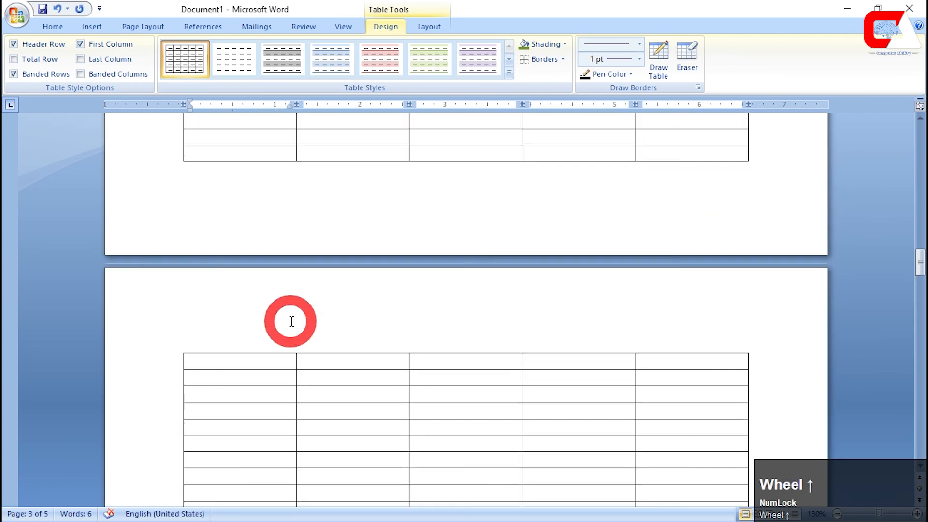
# Step: Set the table's heading row to repeat as a header row on every page
pyautogui.scroll(15, 292, 321)
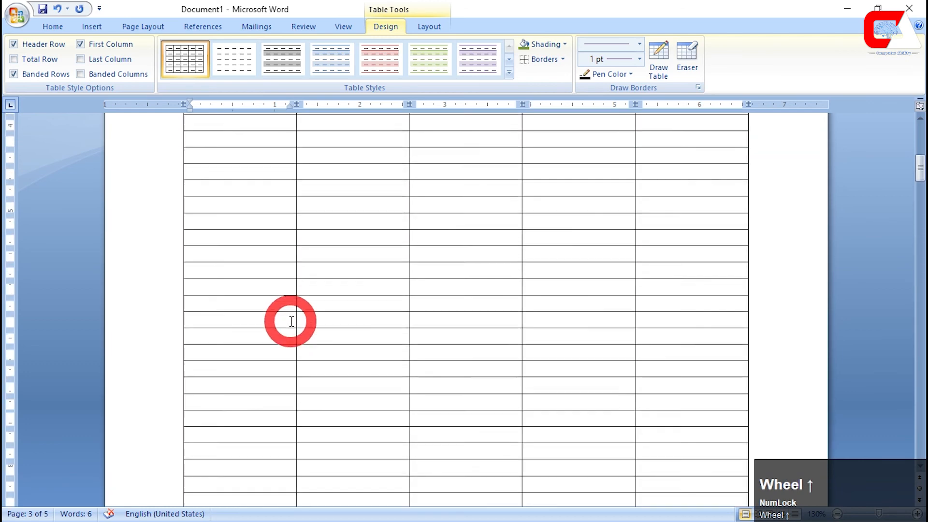
pyautogui.click(323, 239)
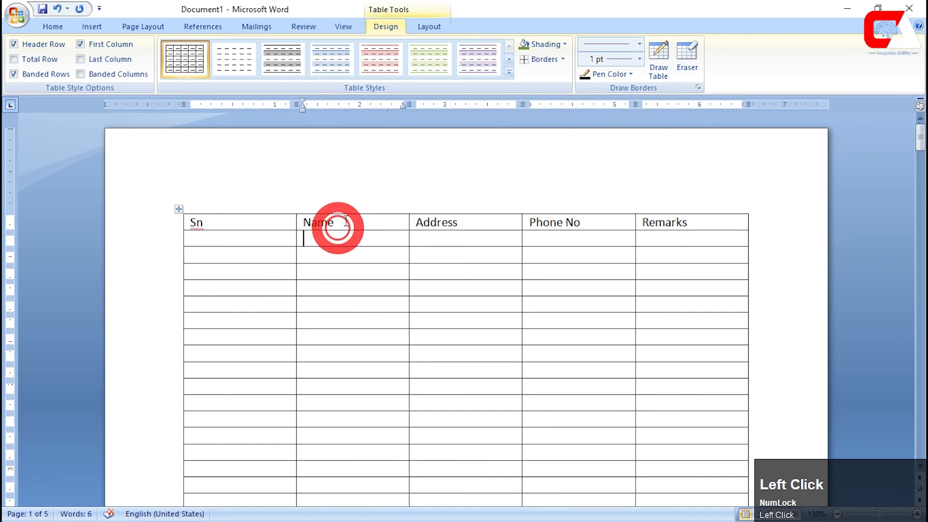
pyautogui.click(423, 28)
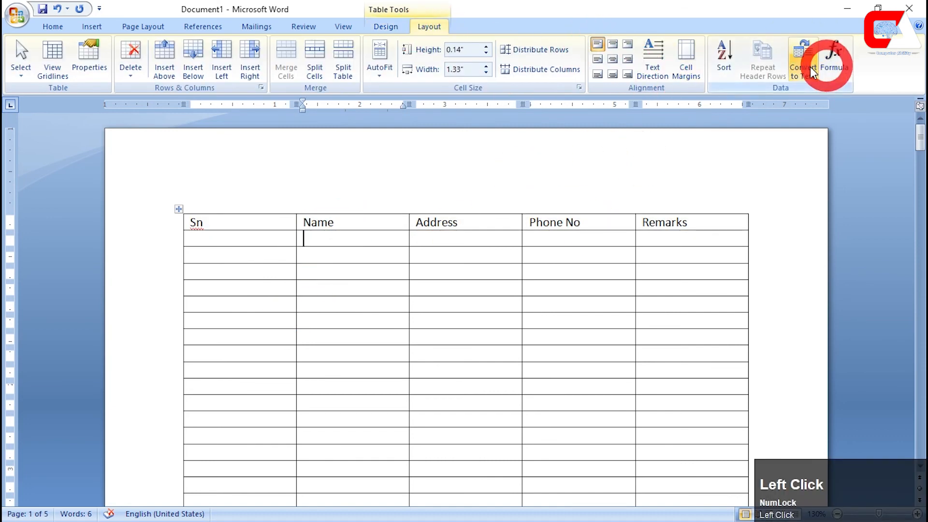
pyautogui.click(353, 224)
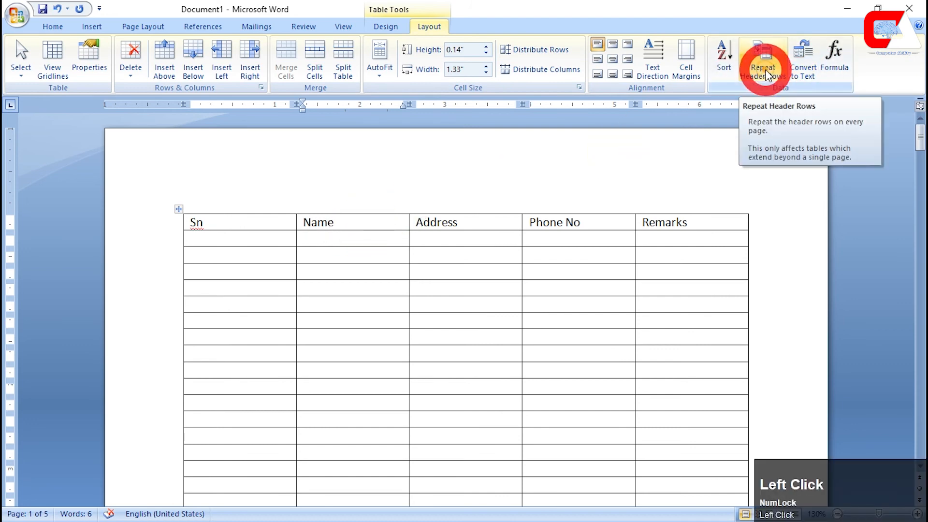
pyautogui.click(766, 72)
# Step: Check the table's following pages for repeated headings and try placing the cursor in one of the repeated rows
pyautogui.scroll(-15, 518, 319)
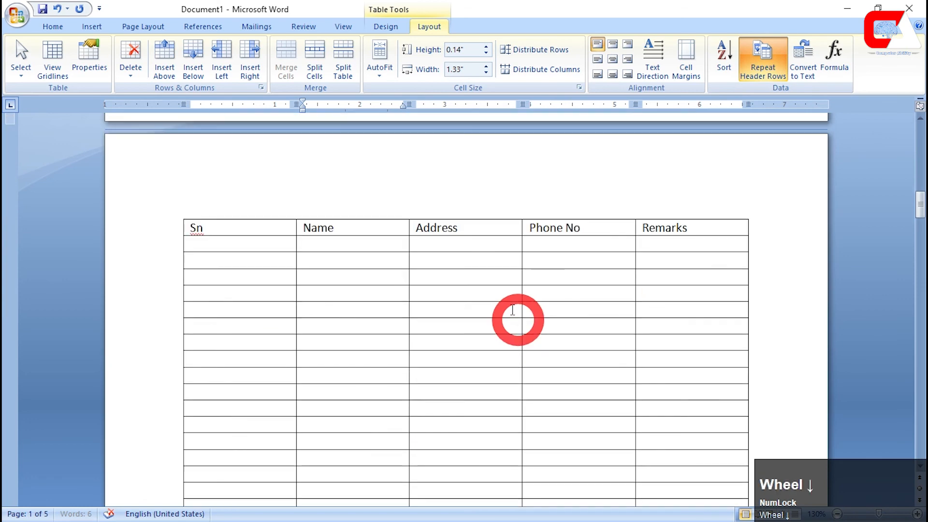
pyautogui.scroll(-10, 479, 311)
pyautogui.scroll(-10, 479, 313)
pyautogui.scroll(-10, 479, 313)
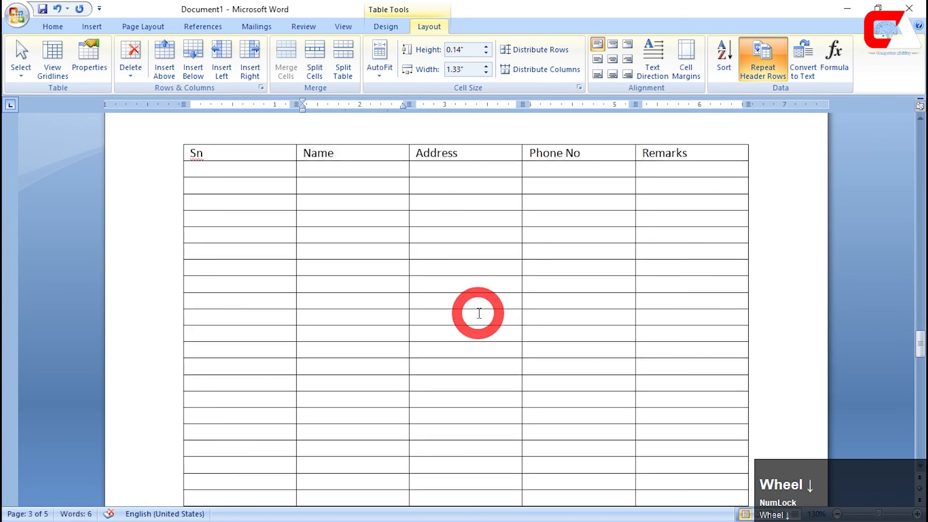
pyautogui.click(506, 159)
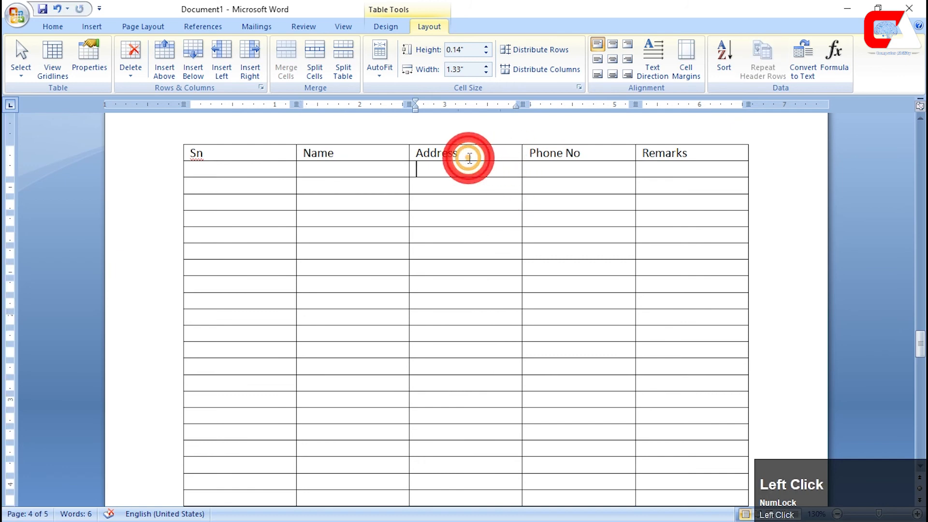
pyautogui.click(774, 362)
# Step: Append asdasd to the Phone No heading in the table's first row on page 1
pyautogui.scroll(5, 918, 342)
pyautogui.moveTo(918, 339); pyautogui.dragTo(918, 140)
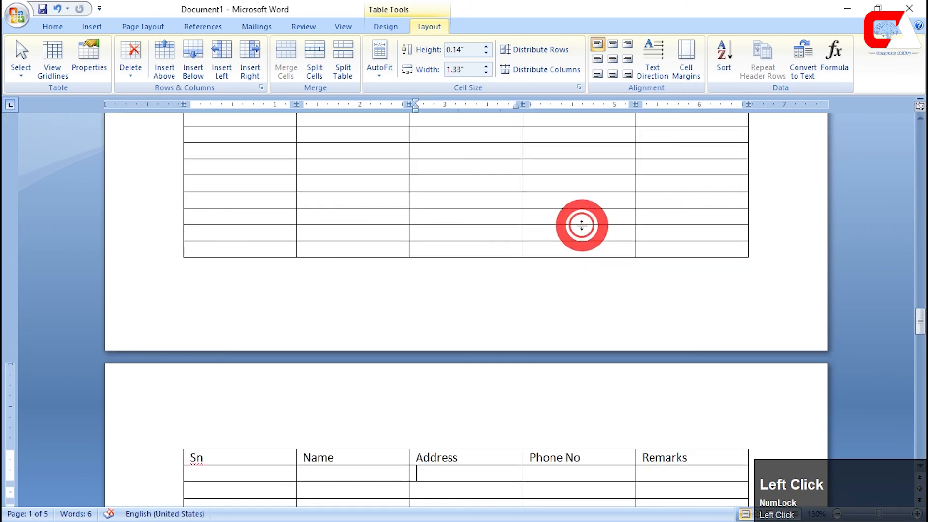
pyautogui.scroll(5, 635, 237)
pyautogui.moveTo(922, 292); pyautogui.dragTo(919, 121)
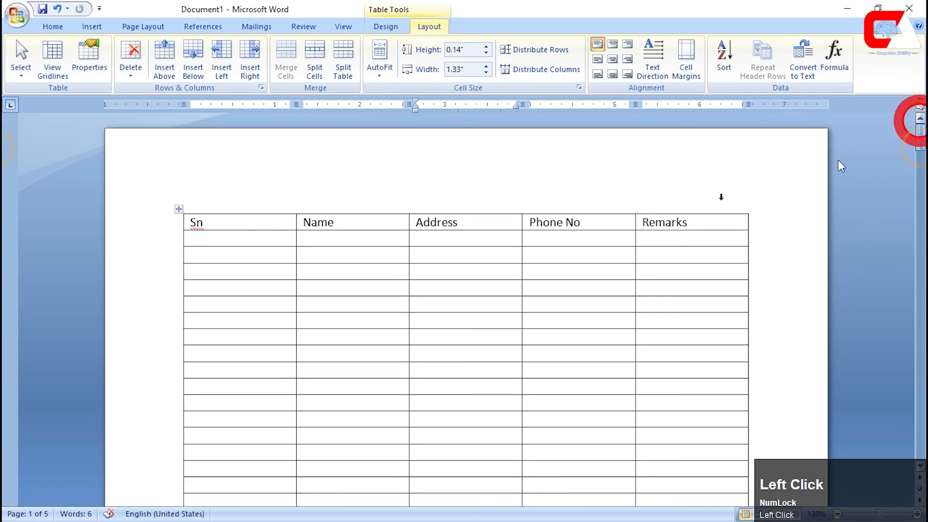
pyautogui.click(586, 223)
pyautogui.write('asdasd')
# Step: Check whether the edited Phone No heading carries over to the repeated header rows on the following pages
pyautogui.scroll(-10, 611, 284)
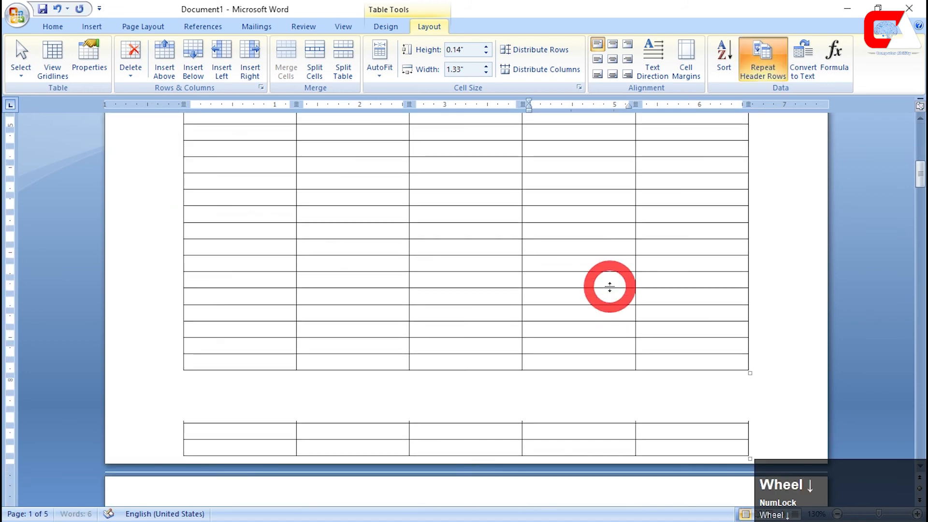
pyautogui.scroll(3, 610, 289)
pyautogui.scroll(-3, 611, 289)
pyautogui.moveTo(917, 249); pyautogui.dragTo(922, 300)
pyautogui.scroll(15, 691, 254)
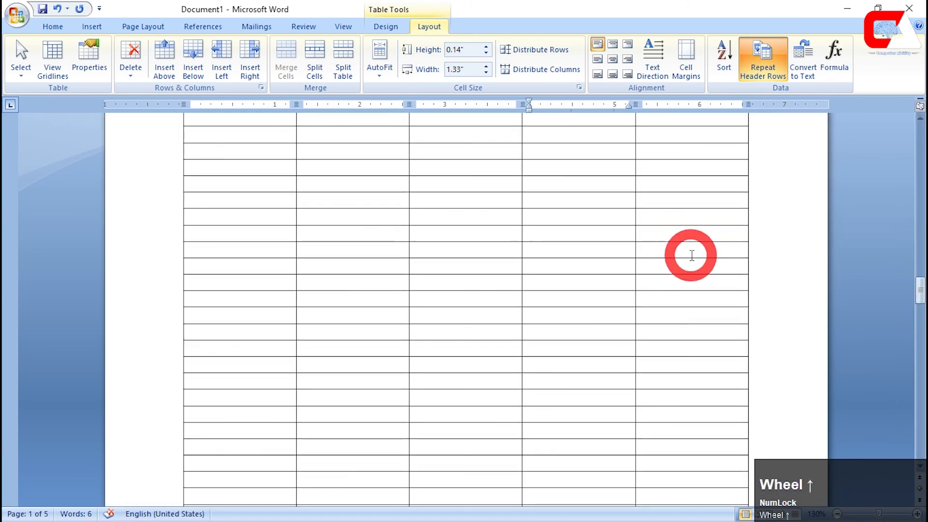
pyautogui.scroll(10, 691, 254)
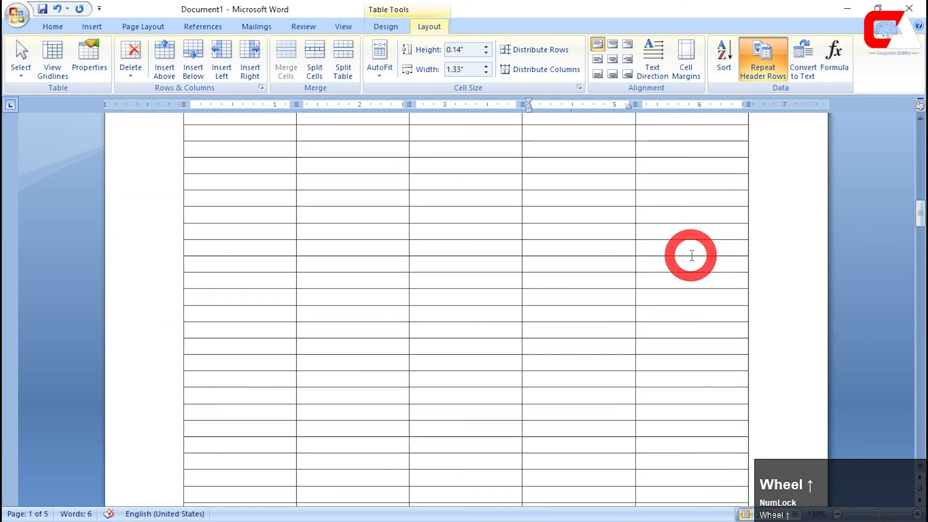
pyautogui.moveTo(917, 195); pyautogui.dragTo(920, 119)
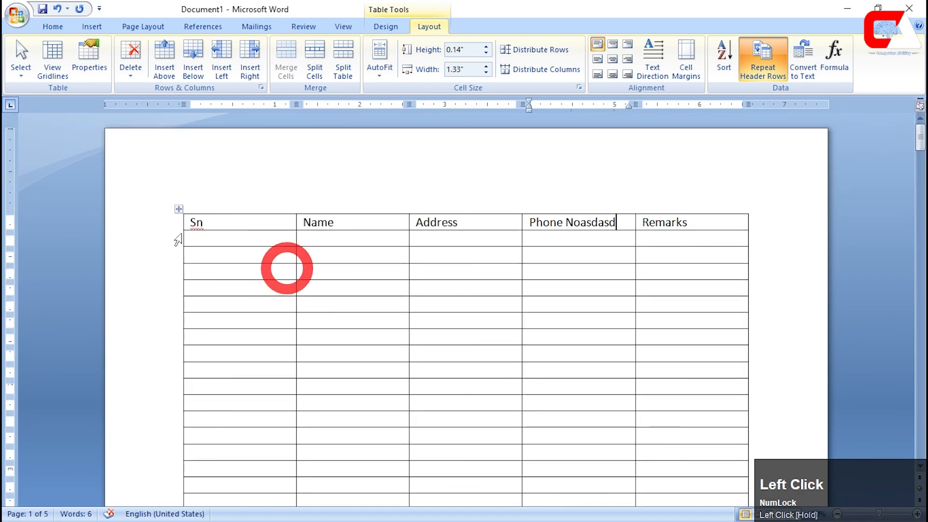
pyautogui.click(769, 72)
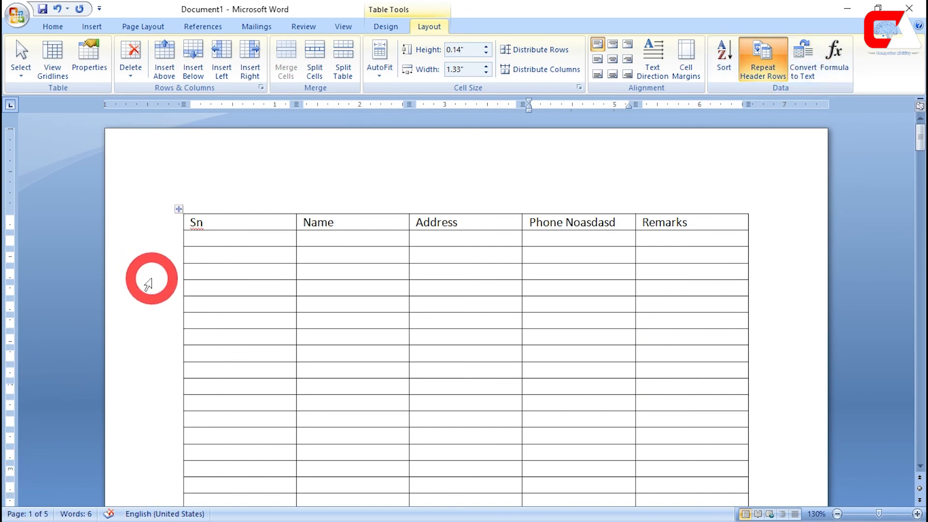
# Step: Convert the whole table to text, separating the cell contents with tabs
pyautogui.click(234, 237)
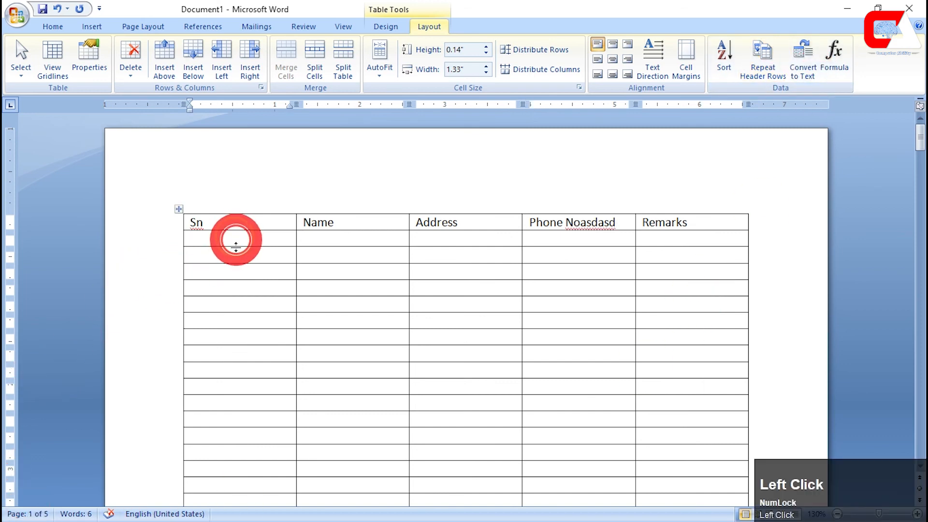
pyautogui.click(231, 265)
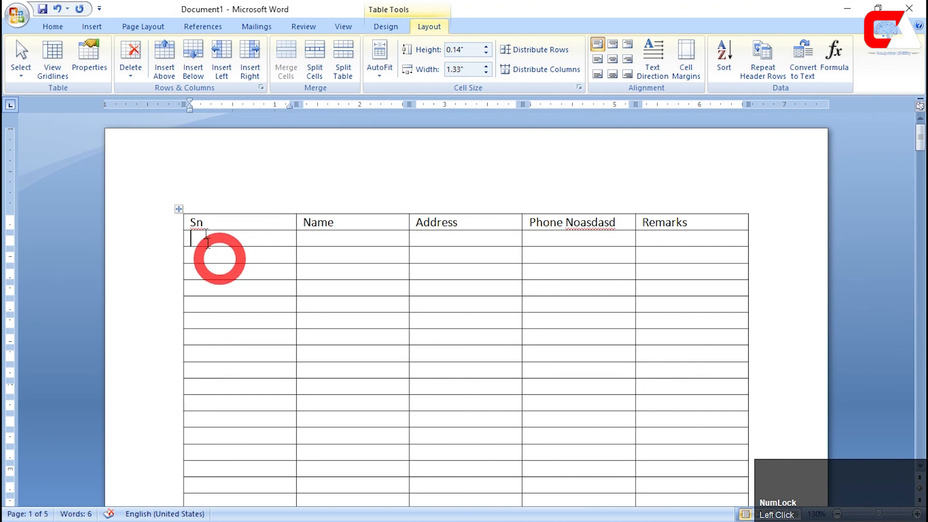
pyautogui.click(178, 211)
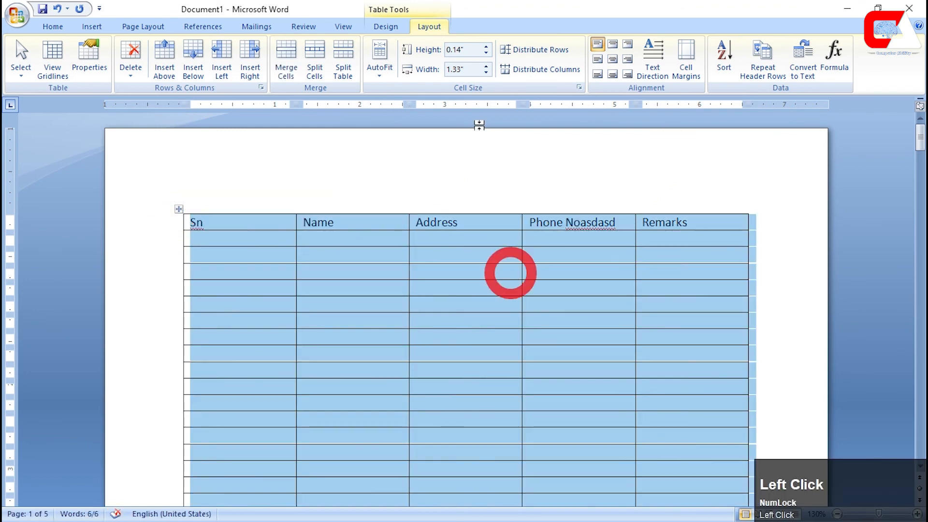
pyautogui.click(801, 78)
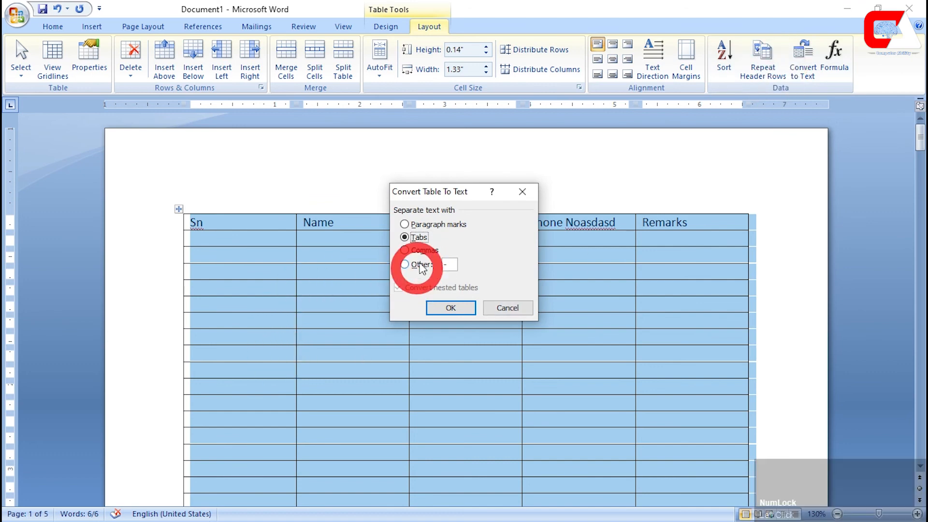
pyautogui.click(411, 190)
pyautogui.moveTo(412, 190); pyautogui.dragTo(578, 153)
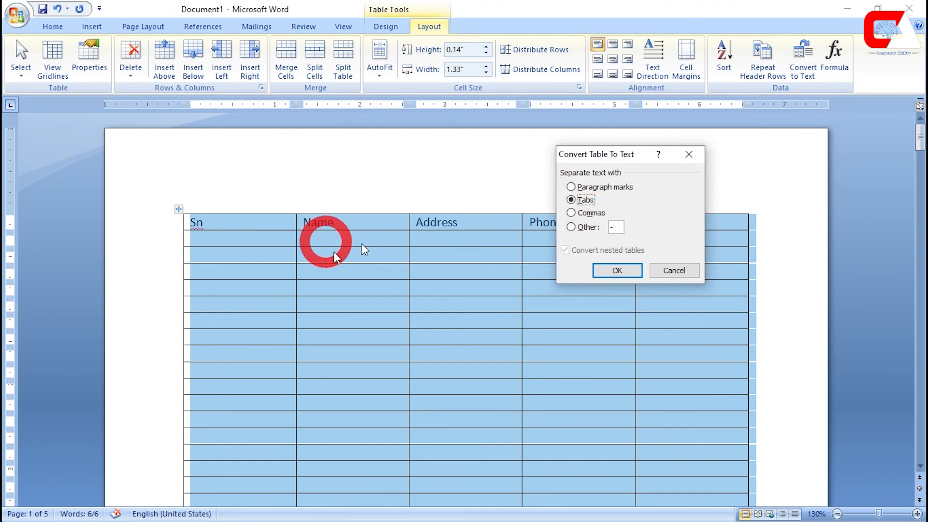
pyautogui.click(617, 270)
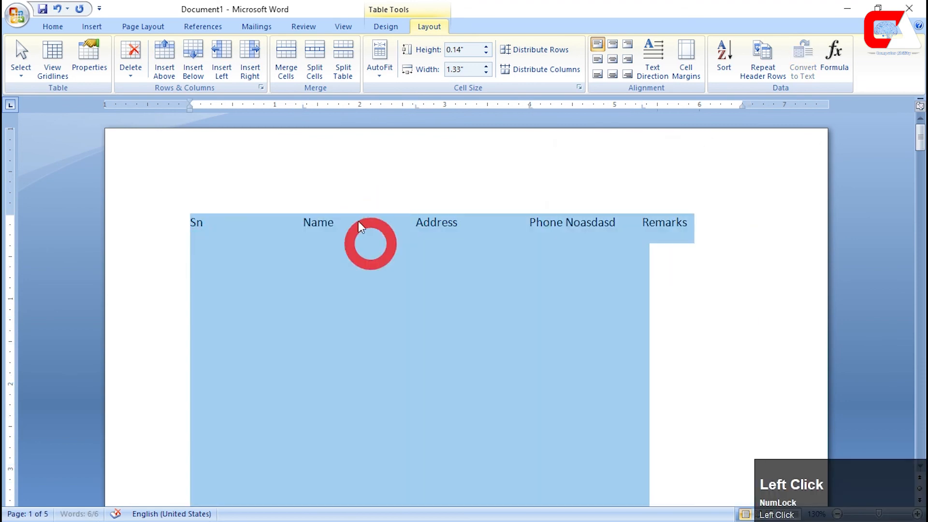
pyautogui.click(430, 223)
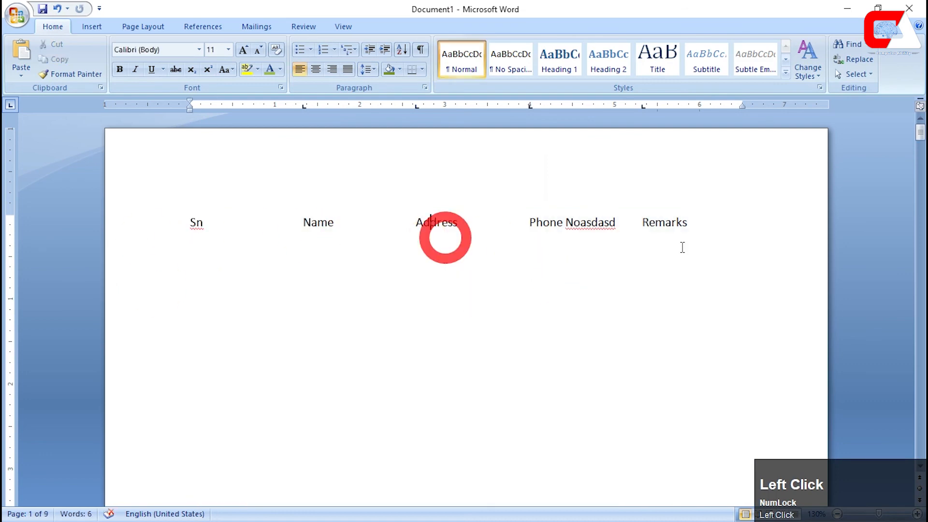
pyautogui.scroll(-1, 700, 267)
pyautogui.scroll(1, 679, 270)
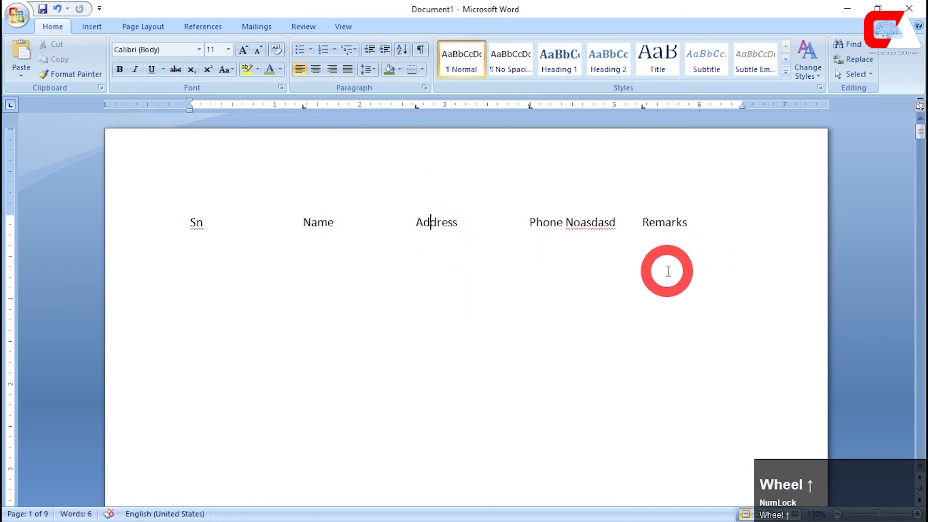
# Step: Convert the line of headings into a 5-column table separated at tabs, with fixed column width Auto
pyautogui.moveTo(190, 224); pyautogui.dragTo(690, 248)
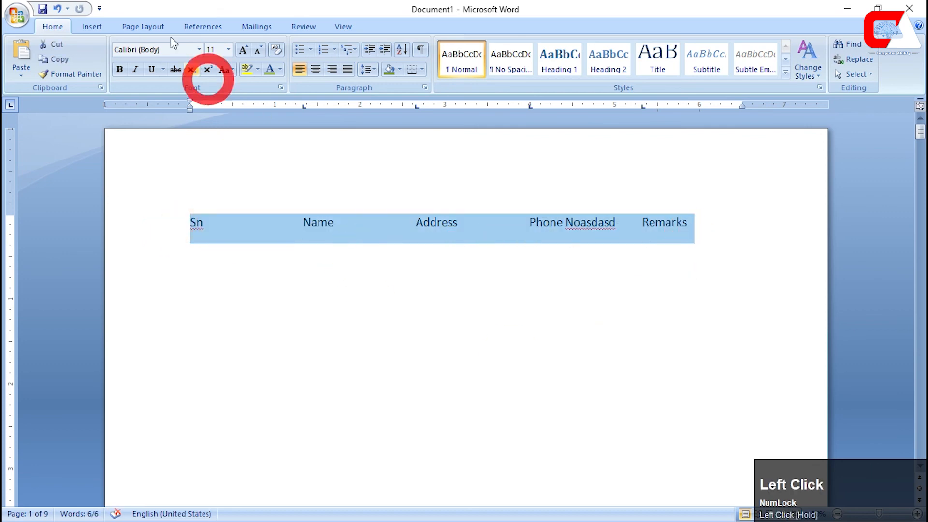
pyautogui.click(94, 26)
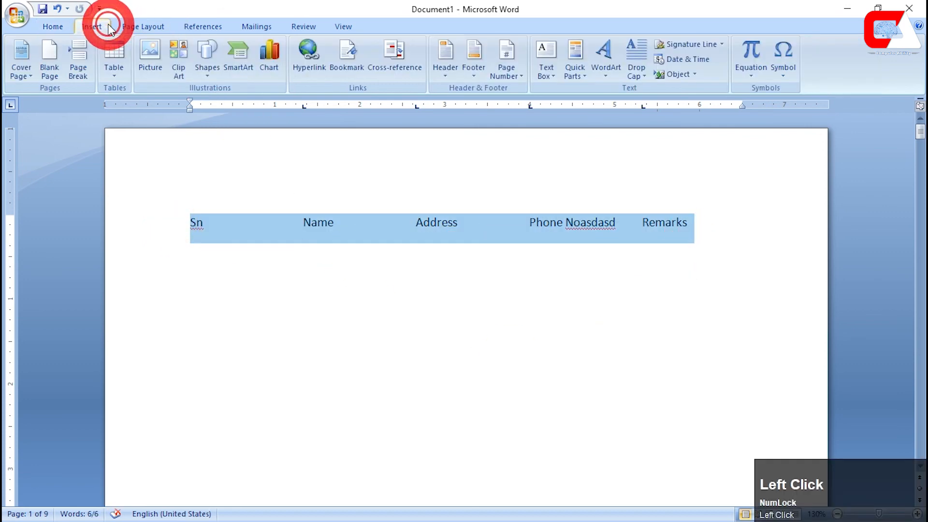
pyautogui.click(114, 54)
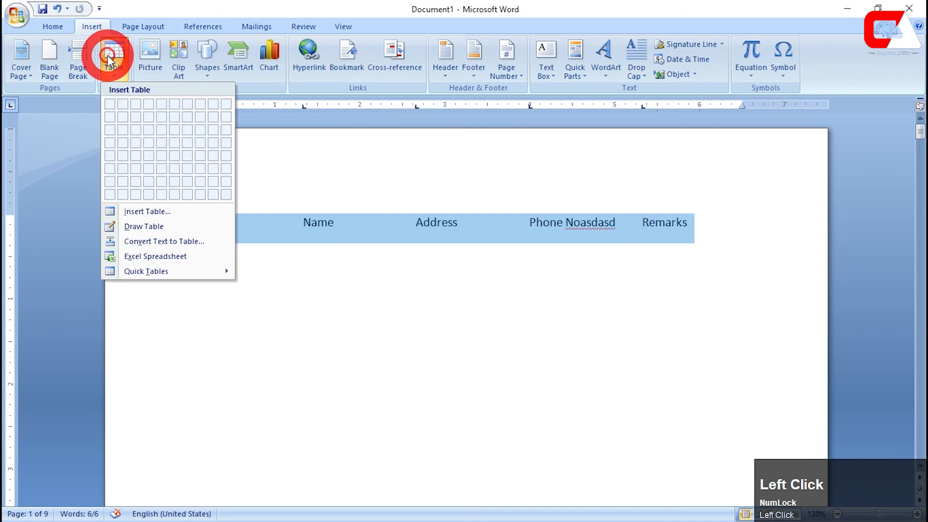
pyautogui.click(146, 261)
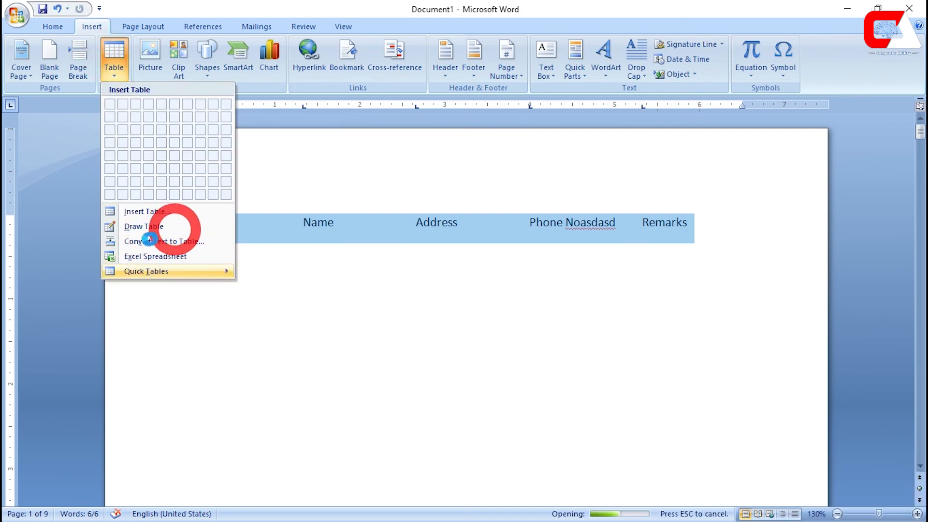
pyautogui.click(162, 241)
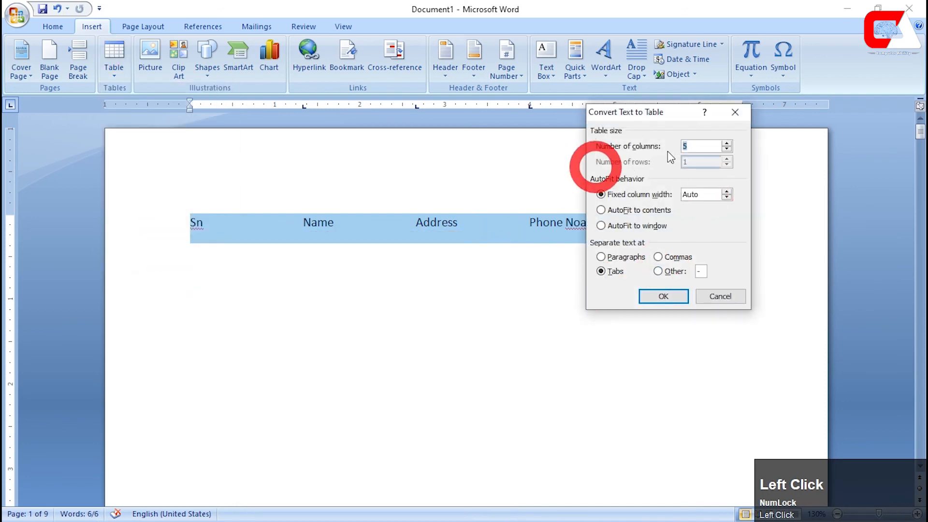
pyautogui.moveTo(669, 112); pyautogui.dragTo(475, 102)
pyautogui.click(437, 265)
pyautogui.click(470, 287)
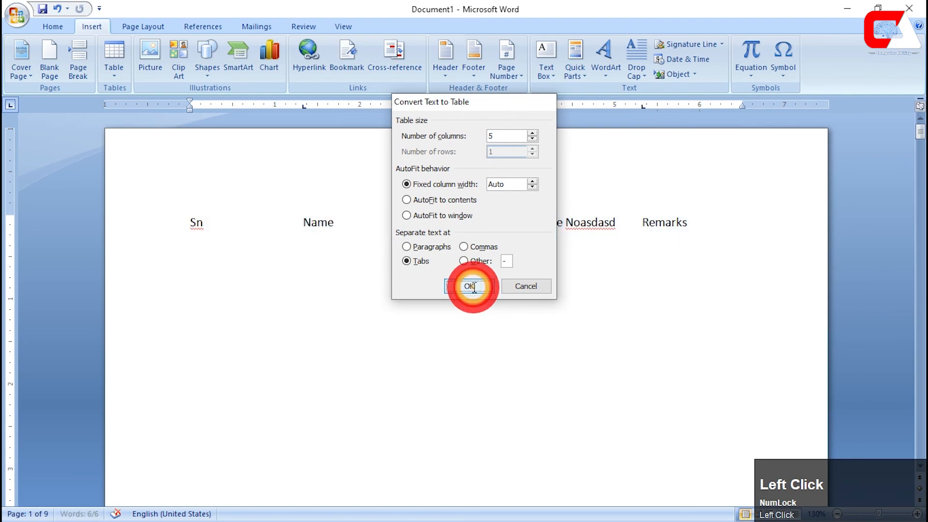
pyautogui.click(550, 261)
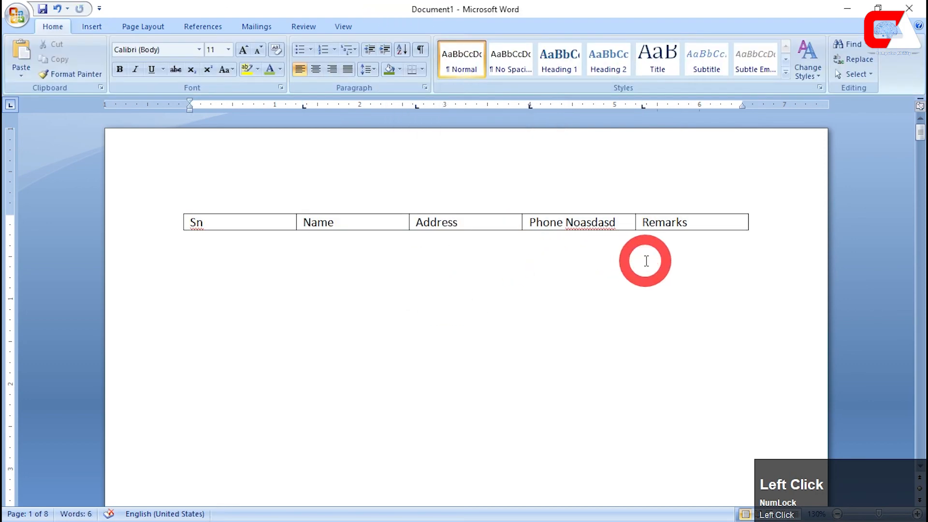
# Step: Undo both the text-to-table and the table-to-text conversion to restore the original table
pyautogui.hotkey('ctrl', 'z')
pyautogui.hotkey('ctrl', 'z')
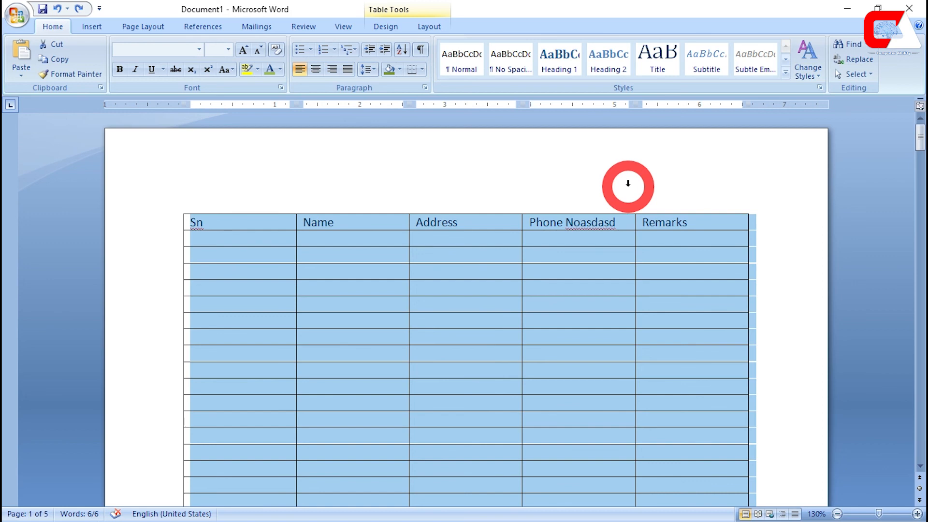
pyautogui.click(429, 26)
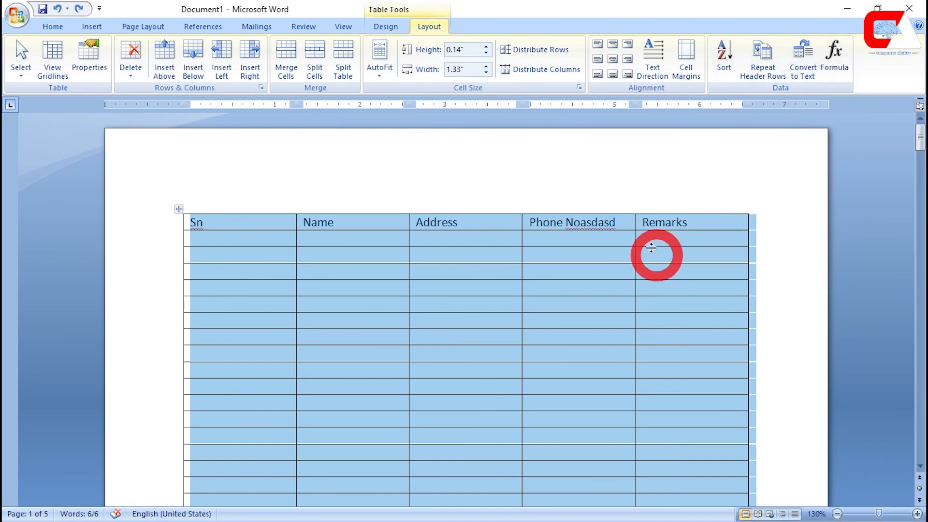
pyautogui.scroll(-2, 419, 261)
pyautogui.scroll(2, 419, 261)
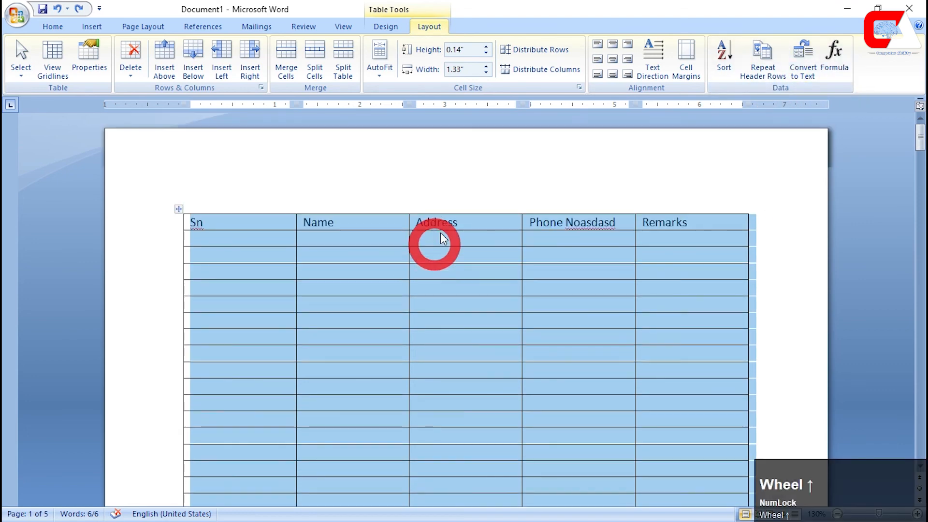
# Step: Replace the Remarks heading in the table's last column with Total
pyautogui.click(447, 224)
pyautogui.moveTo(644, 224); pyautogui.dragTo(699, 220)
pyautogui.write('Msa')
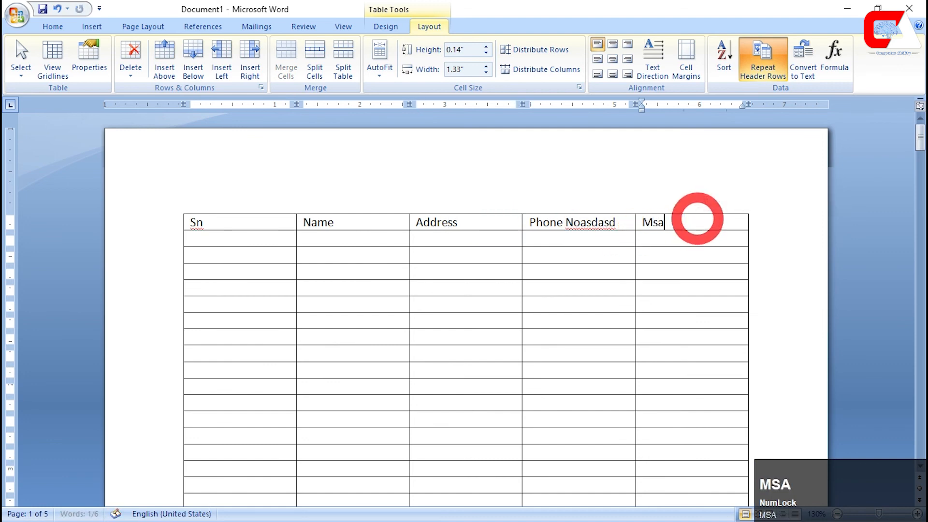
pyautogui.write('Total')
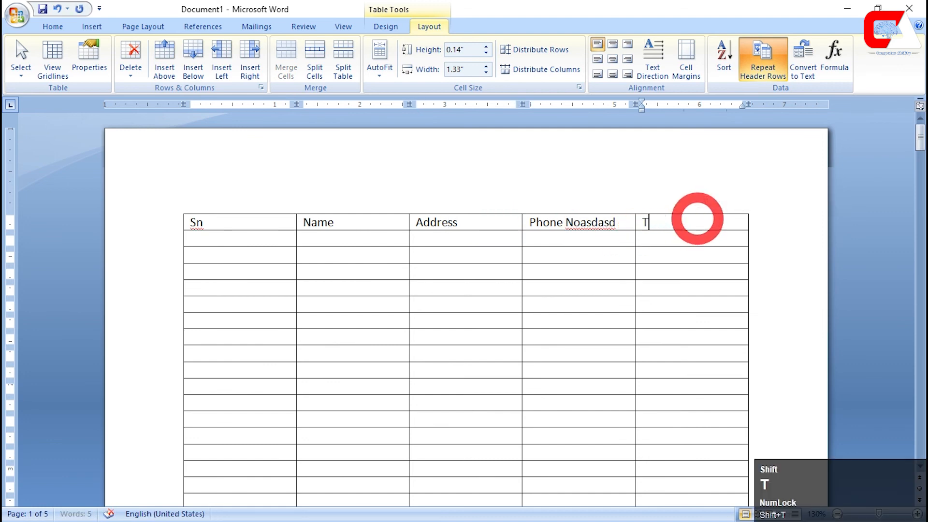
# Step: Fill the cells under the Total heading with 800, 50, 900, 300, 50, 140, 140, 55 and 425
pyautogui.click(697, 239)
pyautogui.write('800')
pyautogui.click(689, 254)
pyautogui.write('50')
pyautogui.click(693, 274)
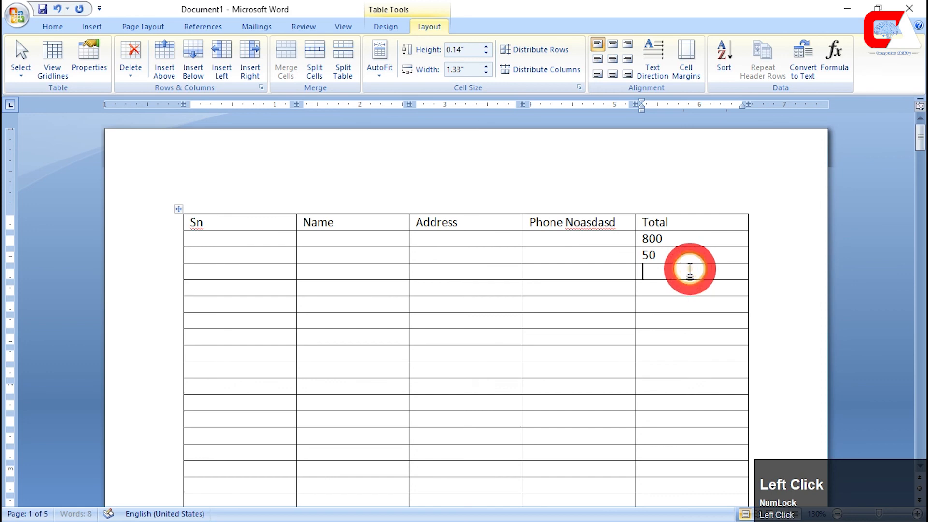
pyautogui.write('900')
pyautogui.click(680, 288)
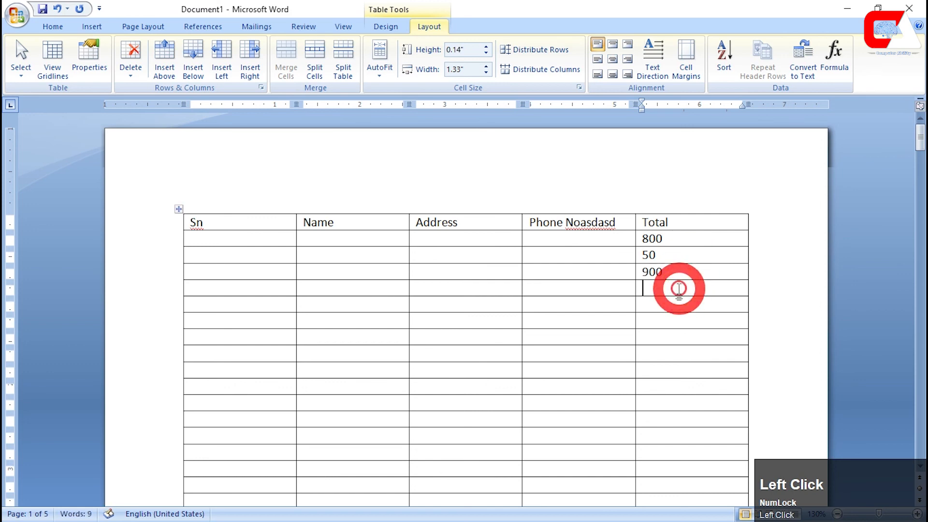
pyautogui.write('300700')
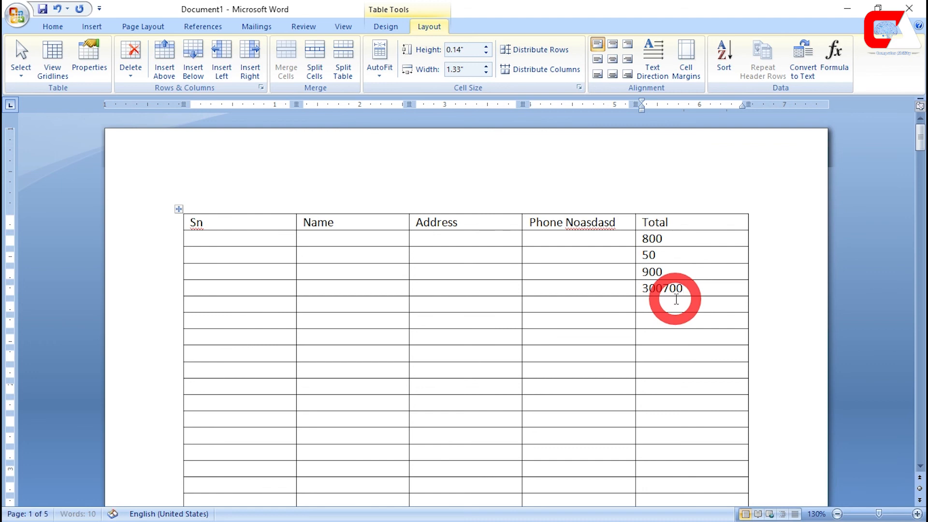
pyautogui.click(675, 301)
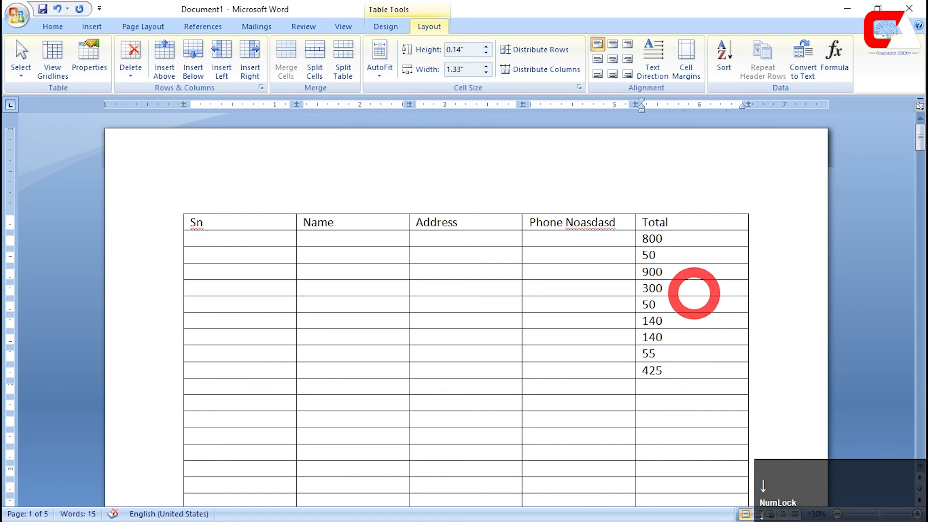
# Step: Try to total the numbers with the formula SUM(above), using the SUM paste function, in the Total column's second cell below 425
pyautogui.click(674, 386)
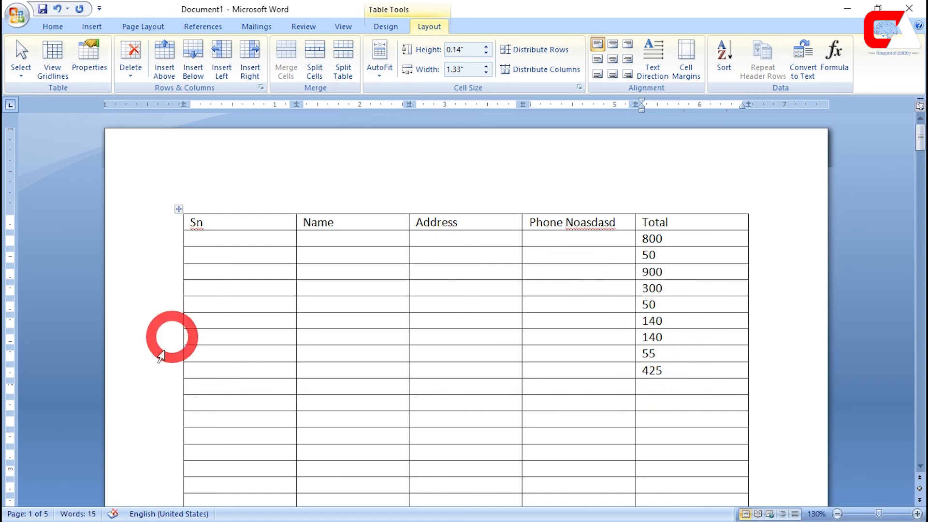
pyautogui.scroll(-3, 638, 280)
pyautogui.scroll(3, 638, 281)
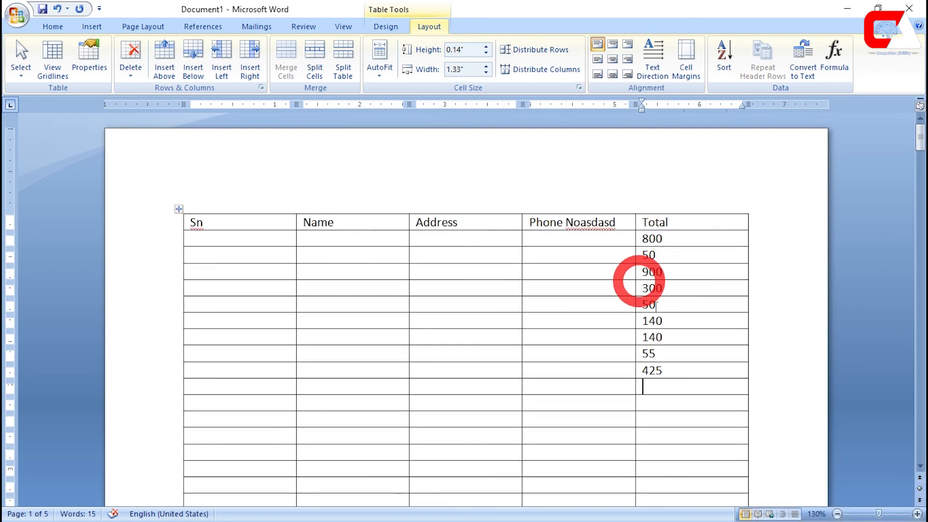
pyautogui.click(659, 401)
pyautogui.click(832, 57)
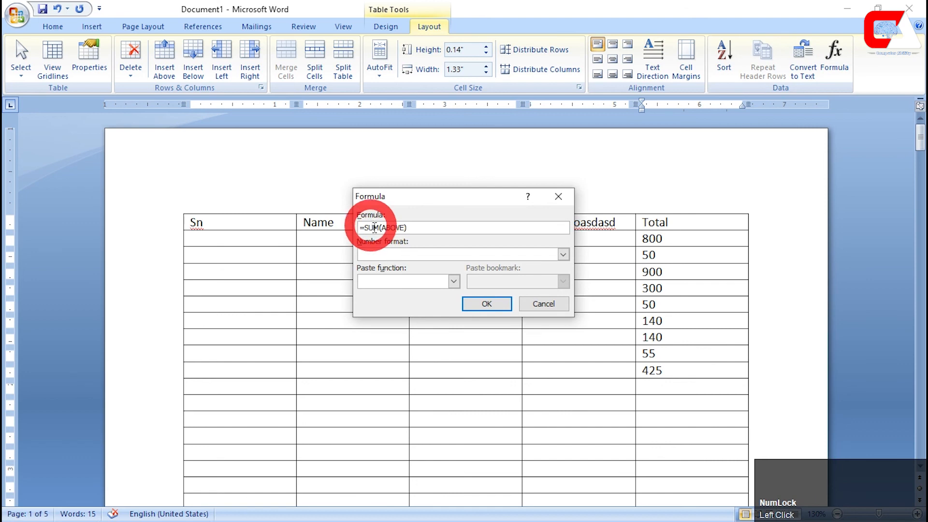
pyautogui.moveTo(420, 229); pyautogui.dragTo(354, 237)
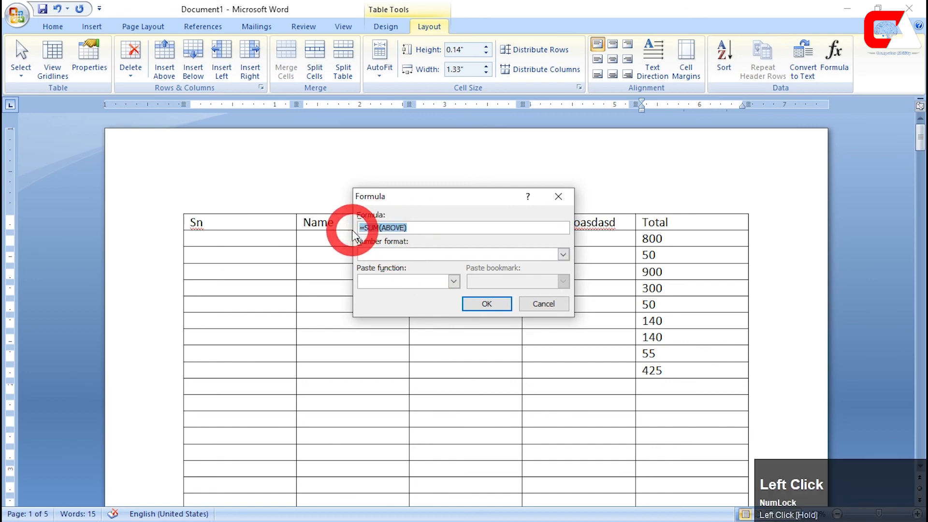
pyautogui.press('Delete')
pyautogui.click(453, 281)
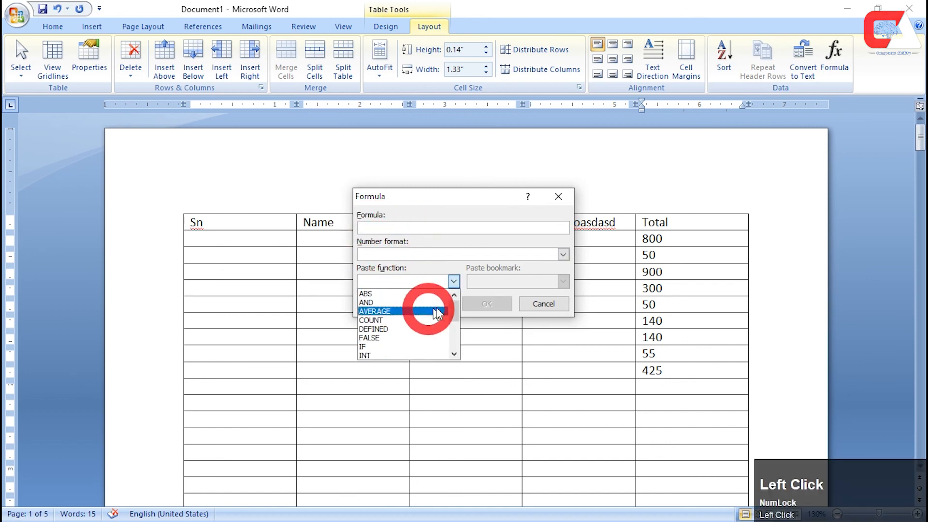
pyautogui.moveTo(455, 306); pyautogui.dragTo(452, 340)
pyautogui.click(390, 344)
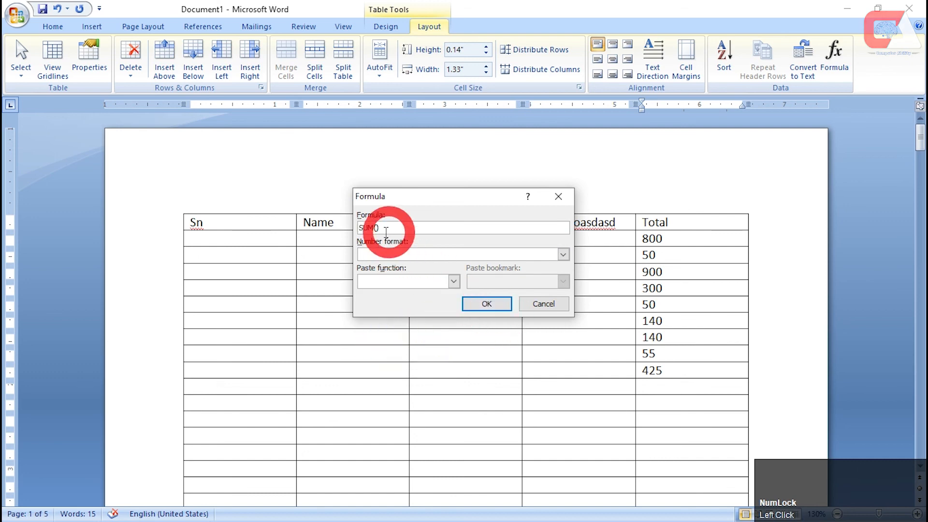
pyautogui.click(407, 229)
pyautogui.write('above')
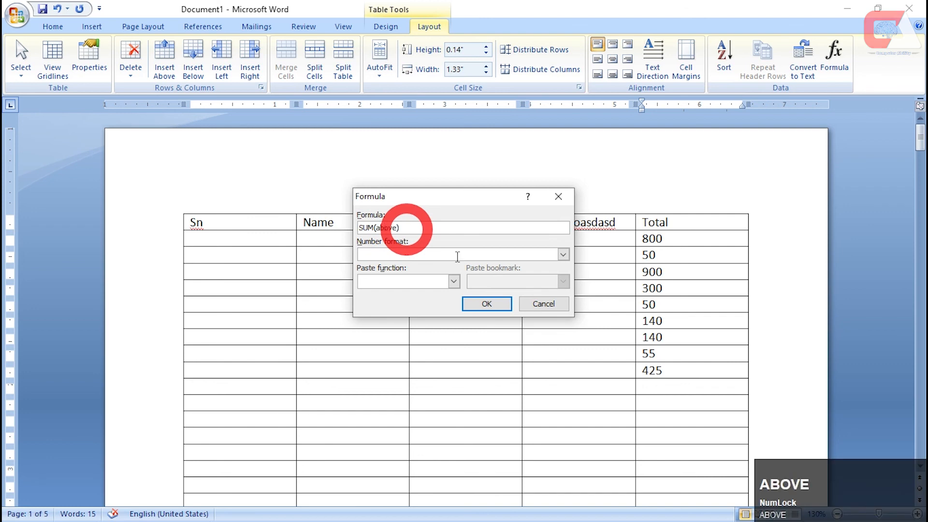
pyautogui.click(486, 303)
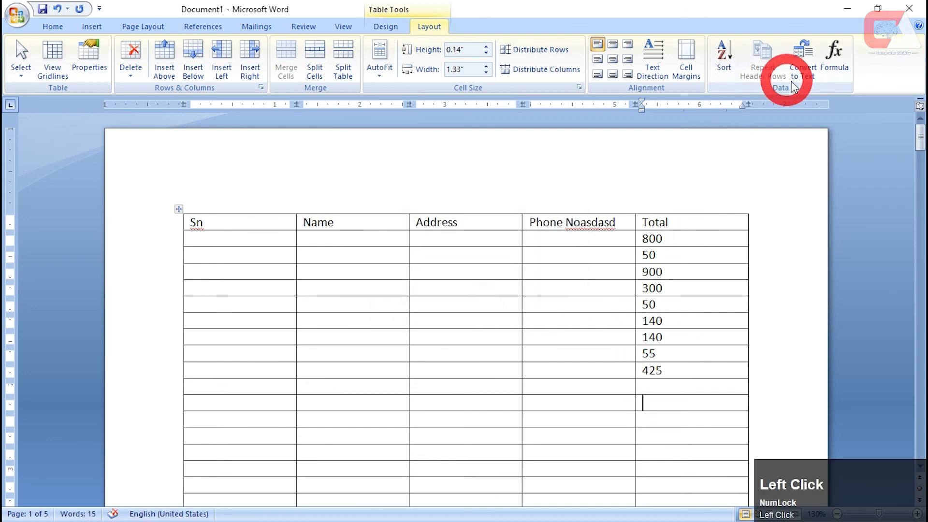
# Step: Insert the formula =SUM(ABOVE) in the Total column's second cell below 425
pyautogui.click(834, 58)
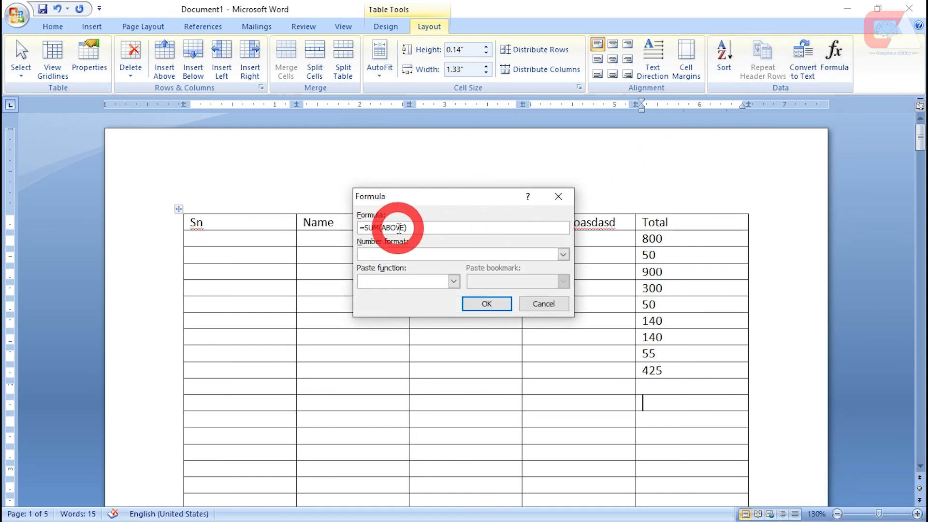
pyautogui.click(489, 303)
pyautogui.click(691, 404)
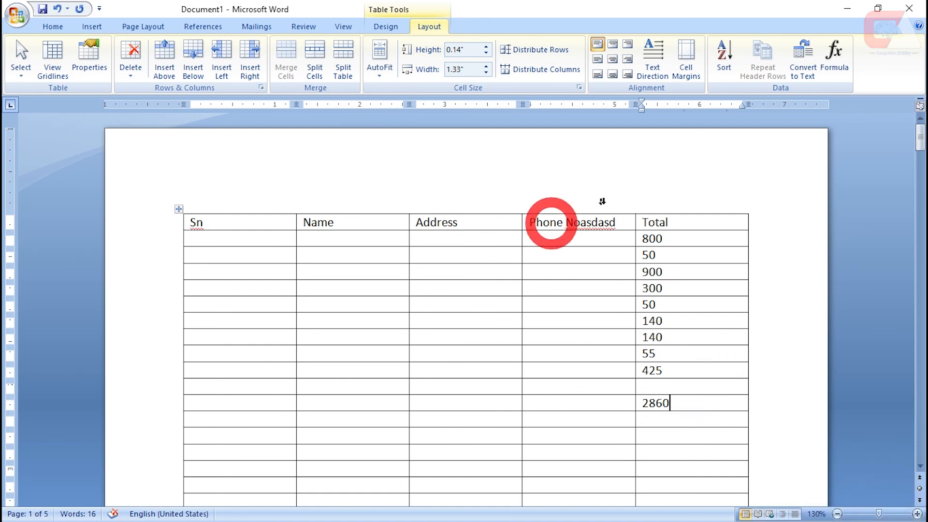
# Step: Delete the whole table, leaving the document blank
pyautogui.click(179, 209)
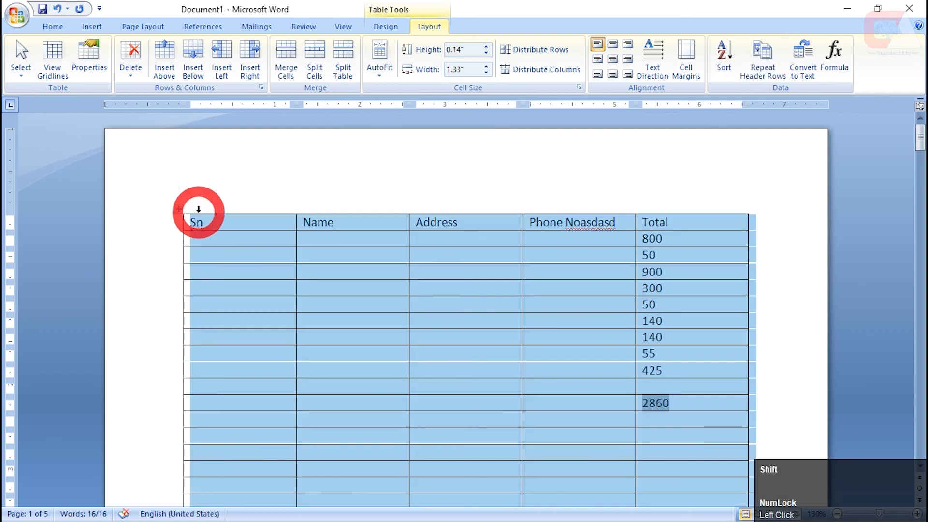
pyautogui.hotkey('shift', 'Delete')
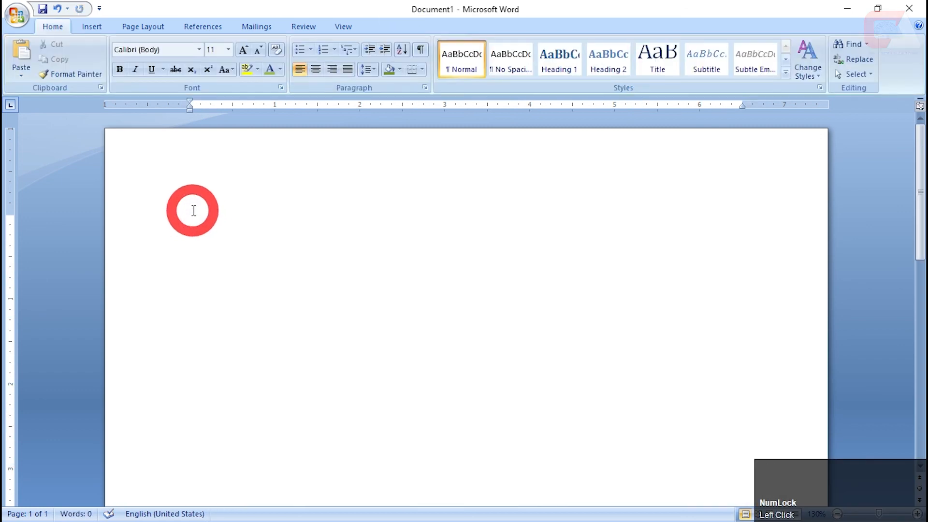
pyautogui.click(207, 216)
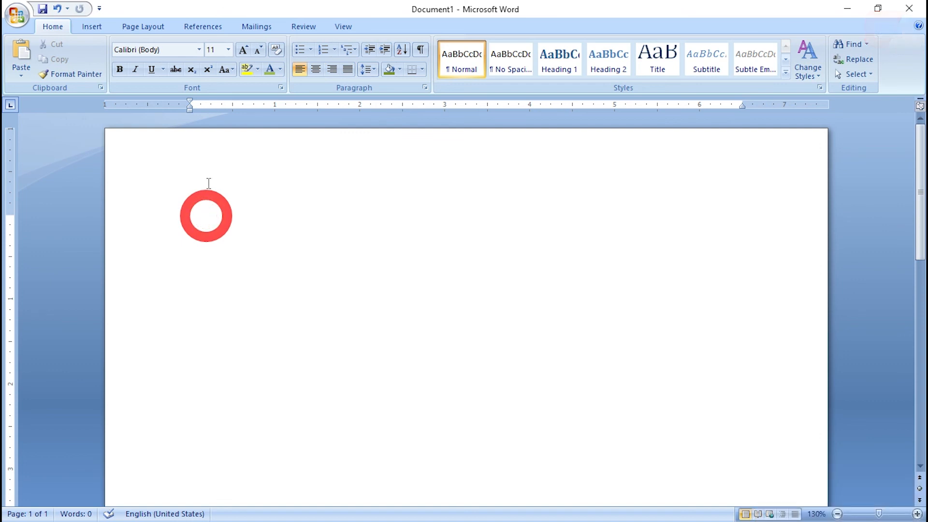
pyautogui.click(96, 29)
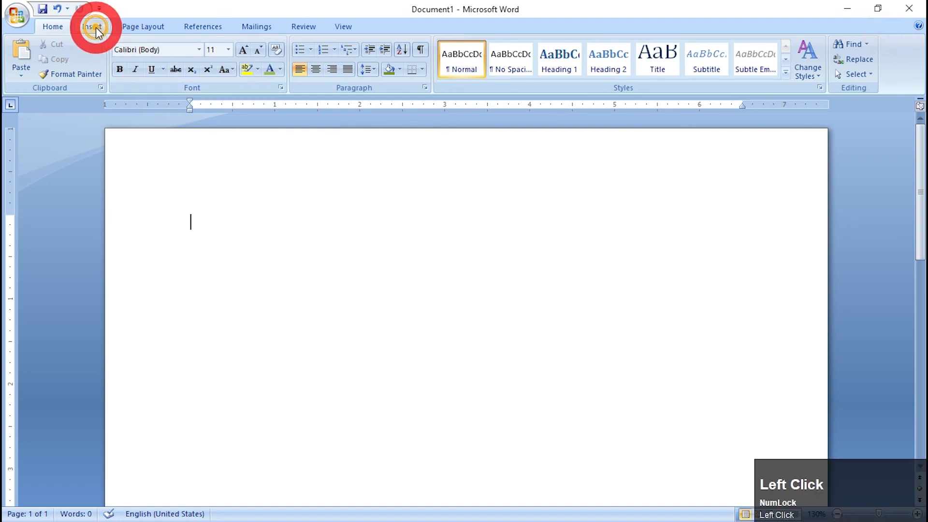
pyautogui.click(186, 235)
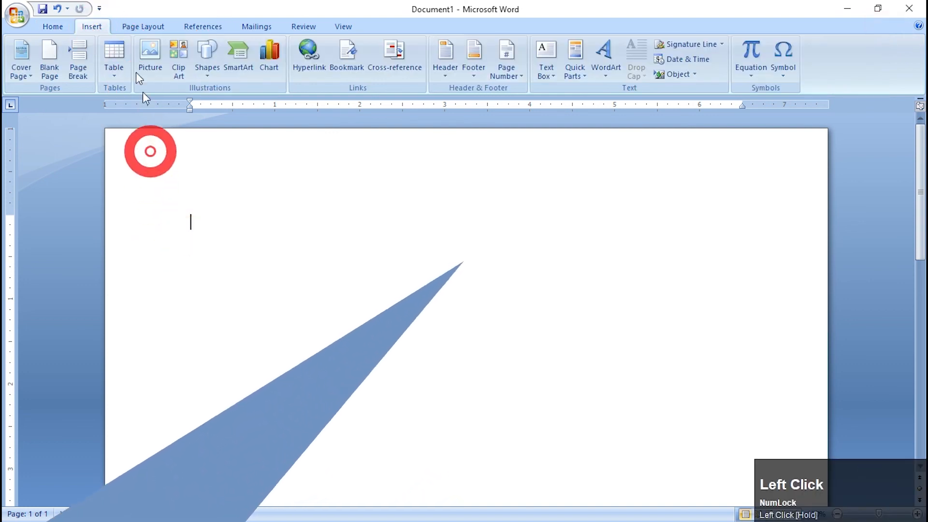
pyautogui.click(101, 28)
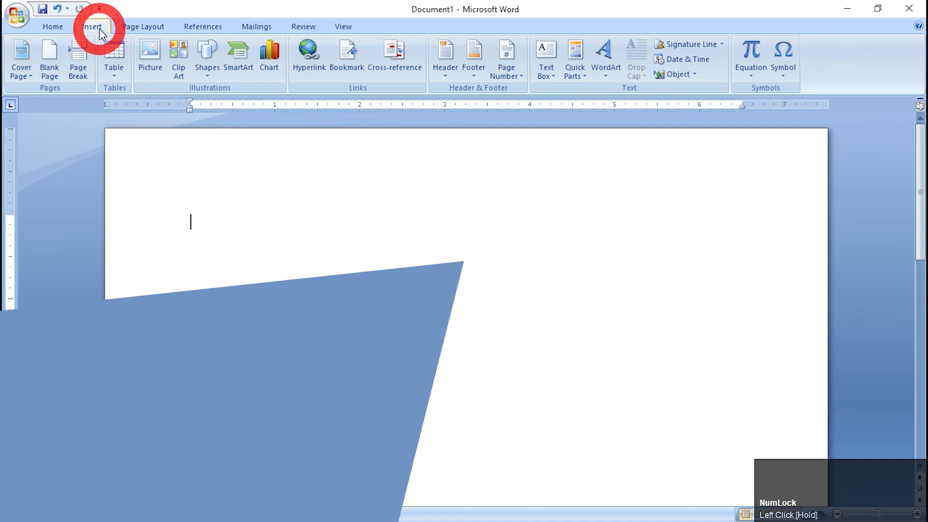